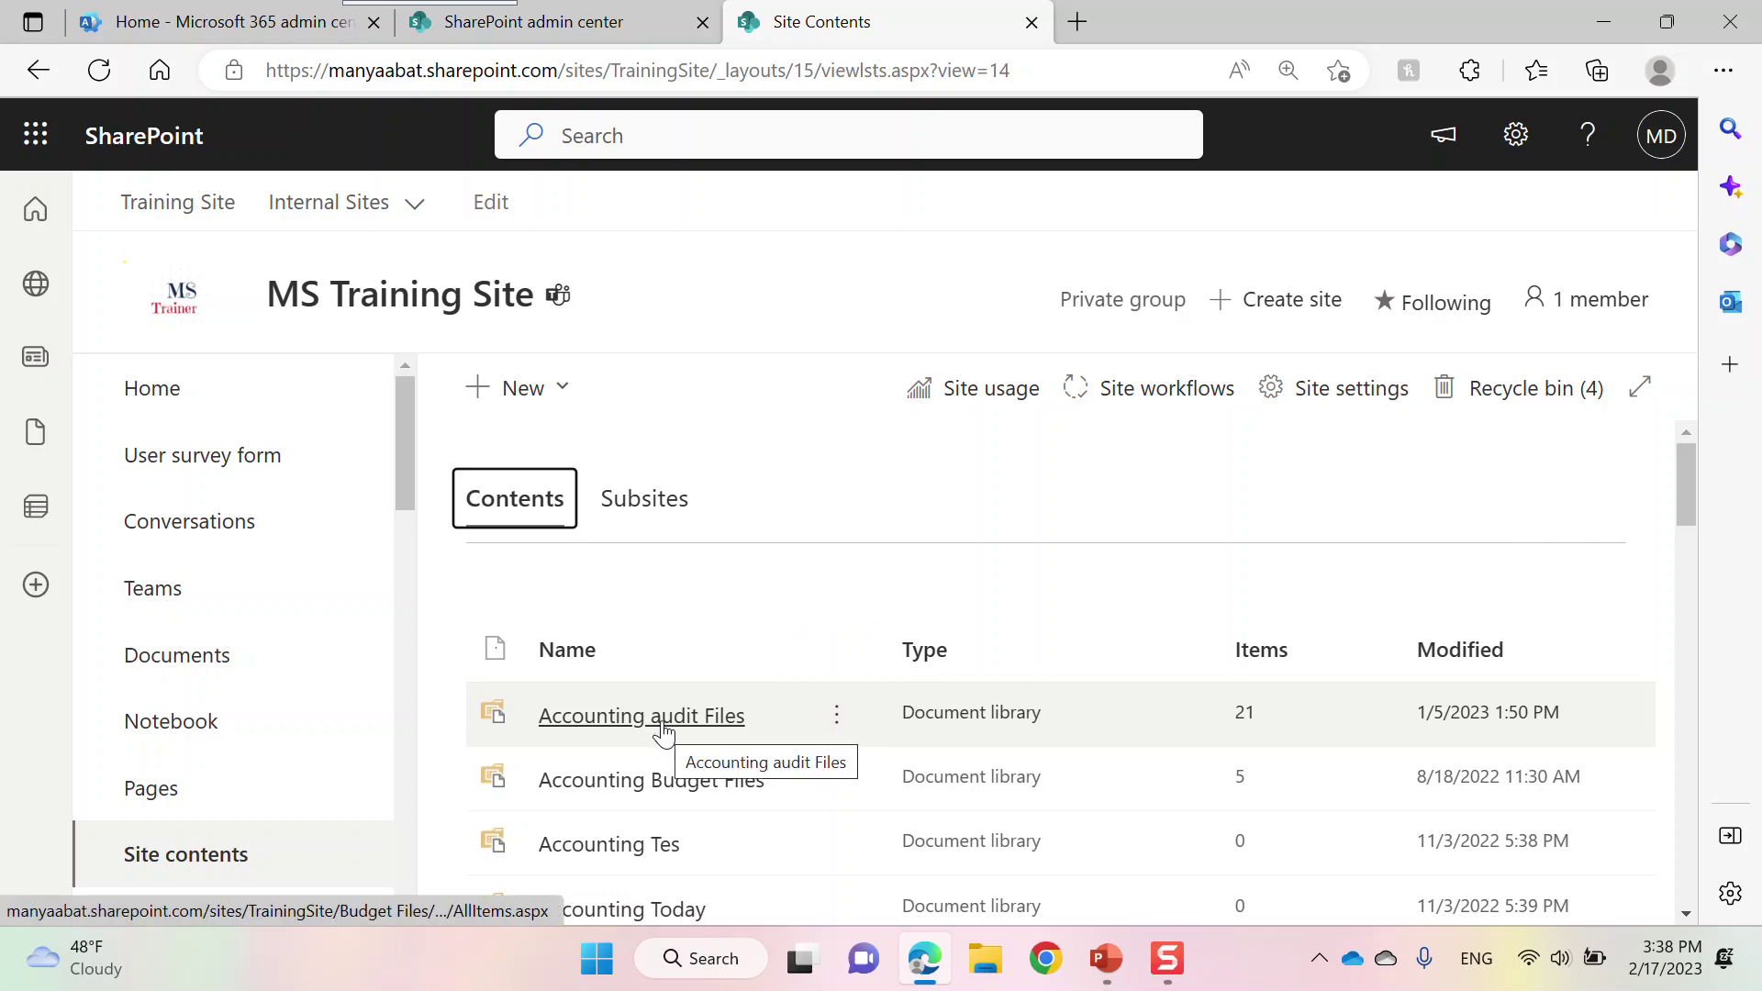
Rename the Accounting audit Files document library as Finance audit Files in its library settings
left_click(664, 717)
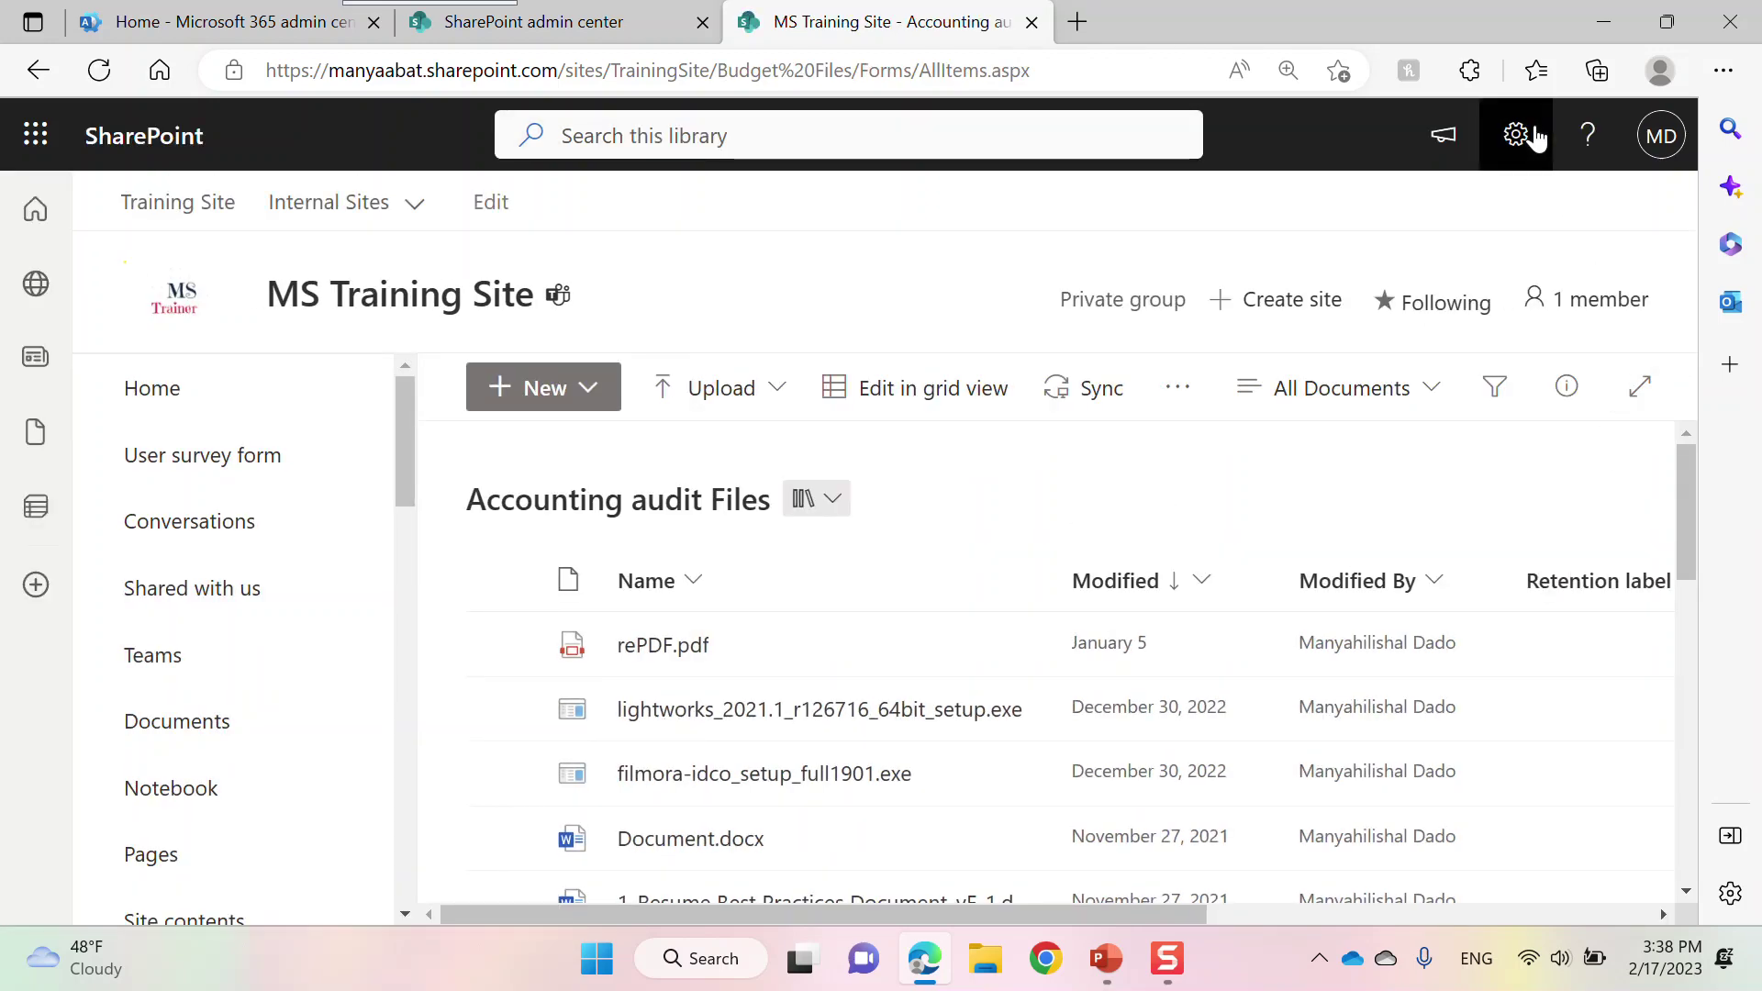
left_click(1516, 136)
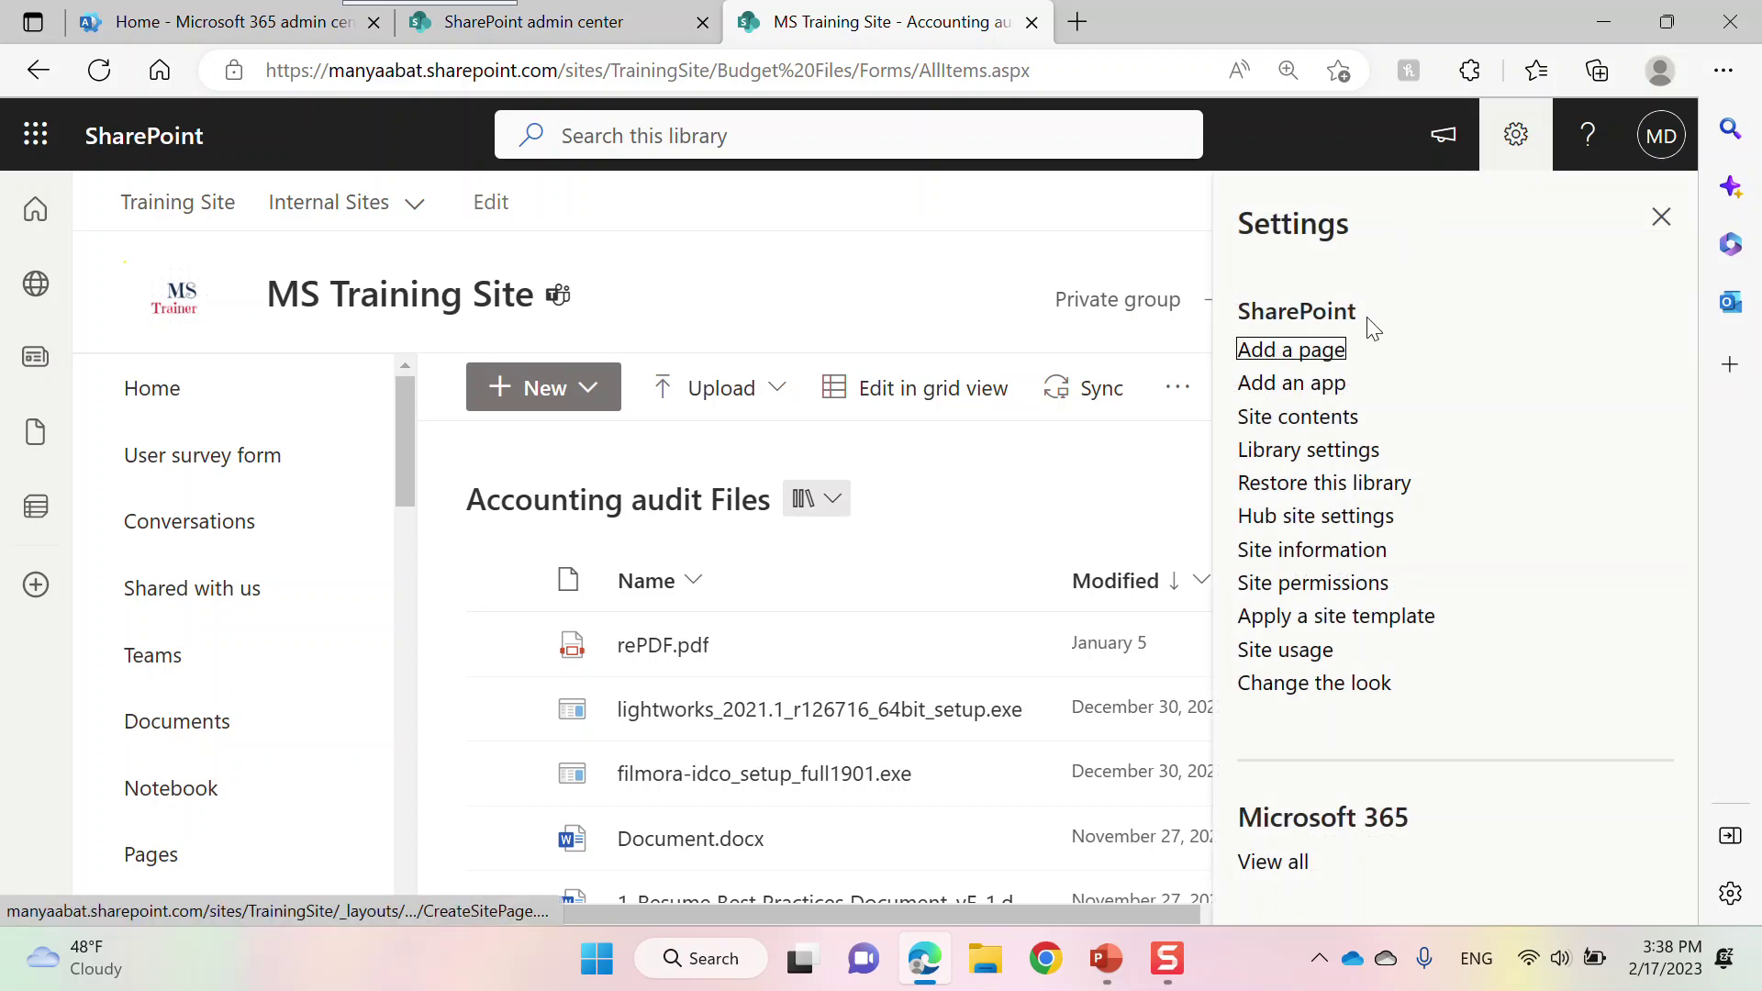
left_click(1336, 450)
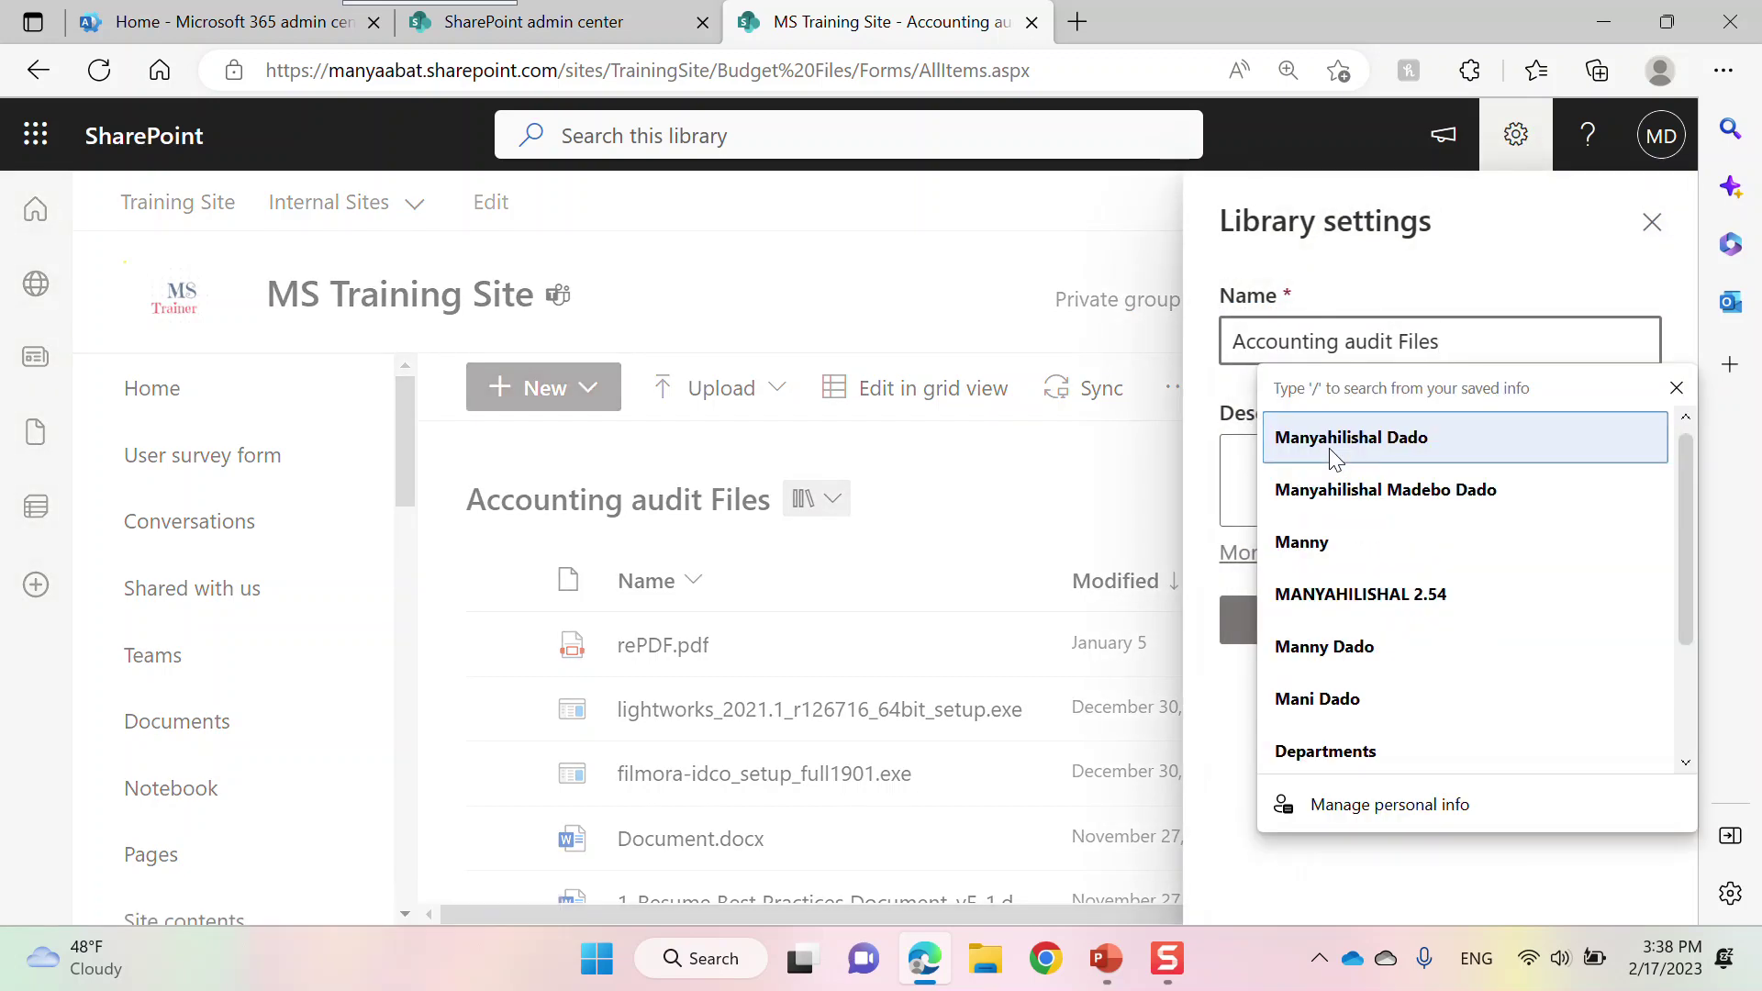
left_click(1675, 387)
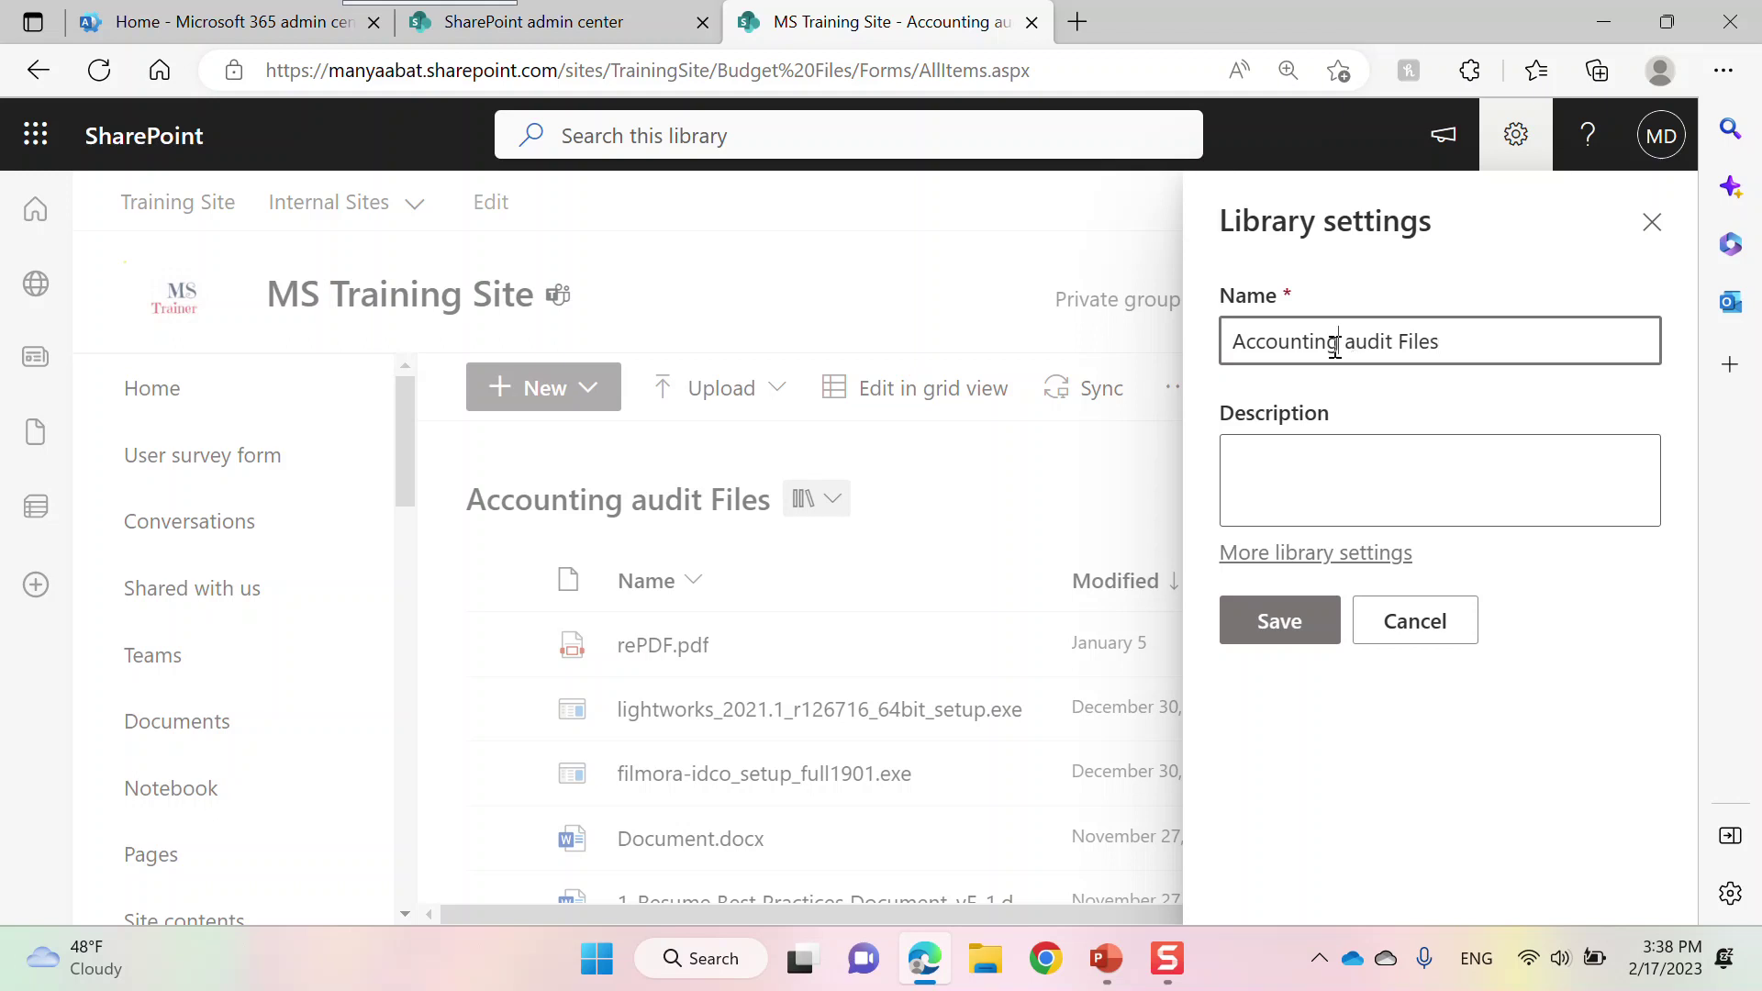
key("BackSpace")
key("BackSpace")
key("BackSpace")
key("BackSpace")
key("BackSpace")
key("BackSpace")
key("BackSpace")
key("BackSpace")
key("BackSpace")
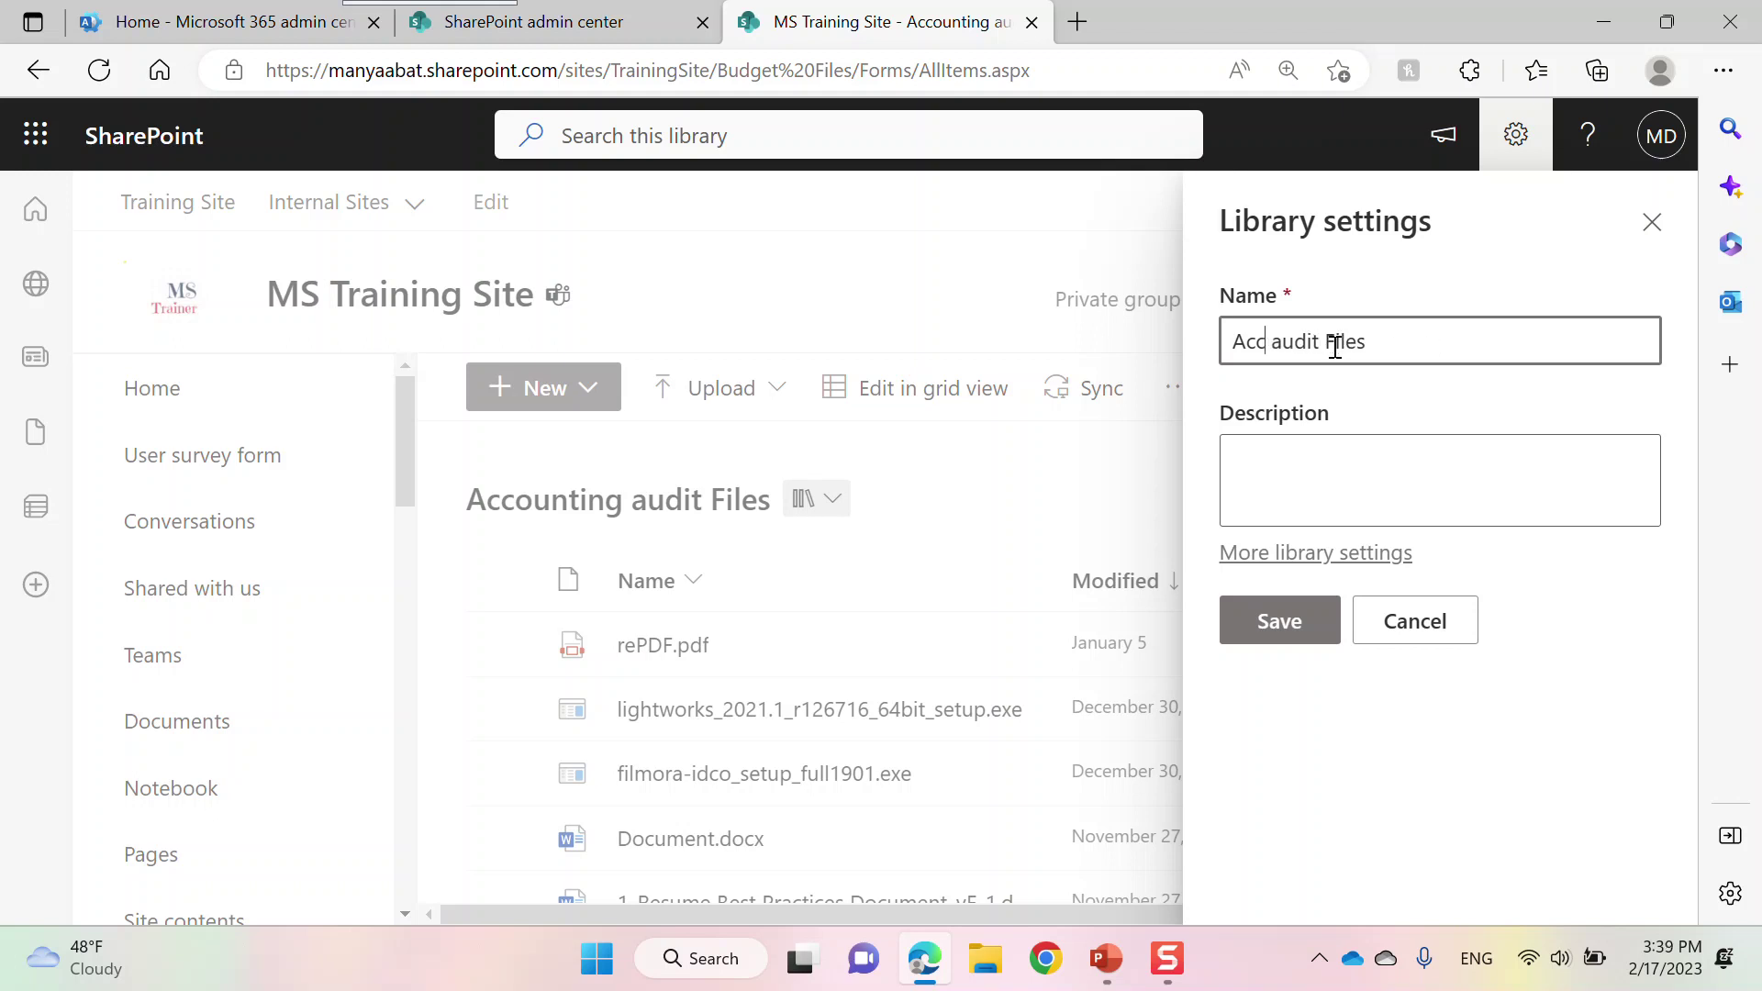
key("BackSpace")
type("Finance")
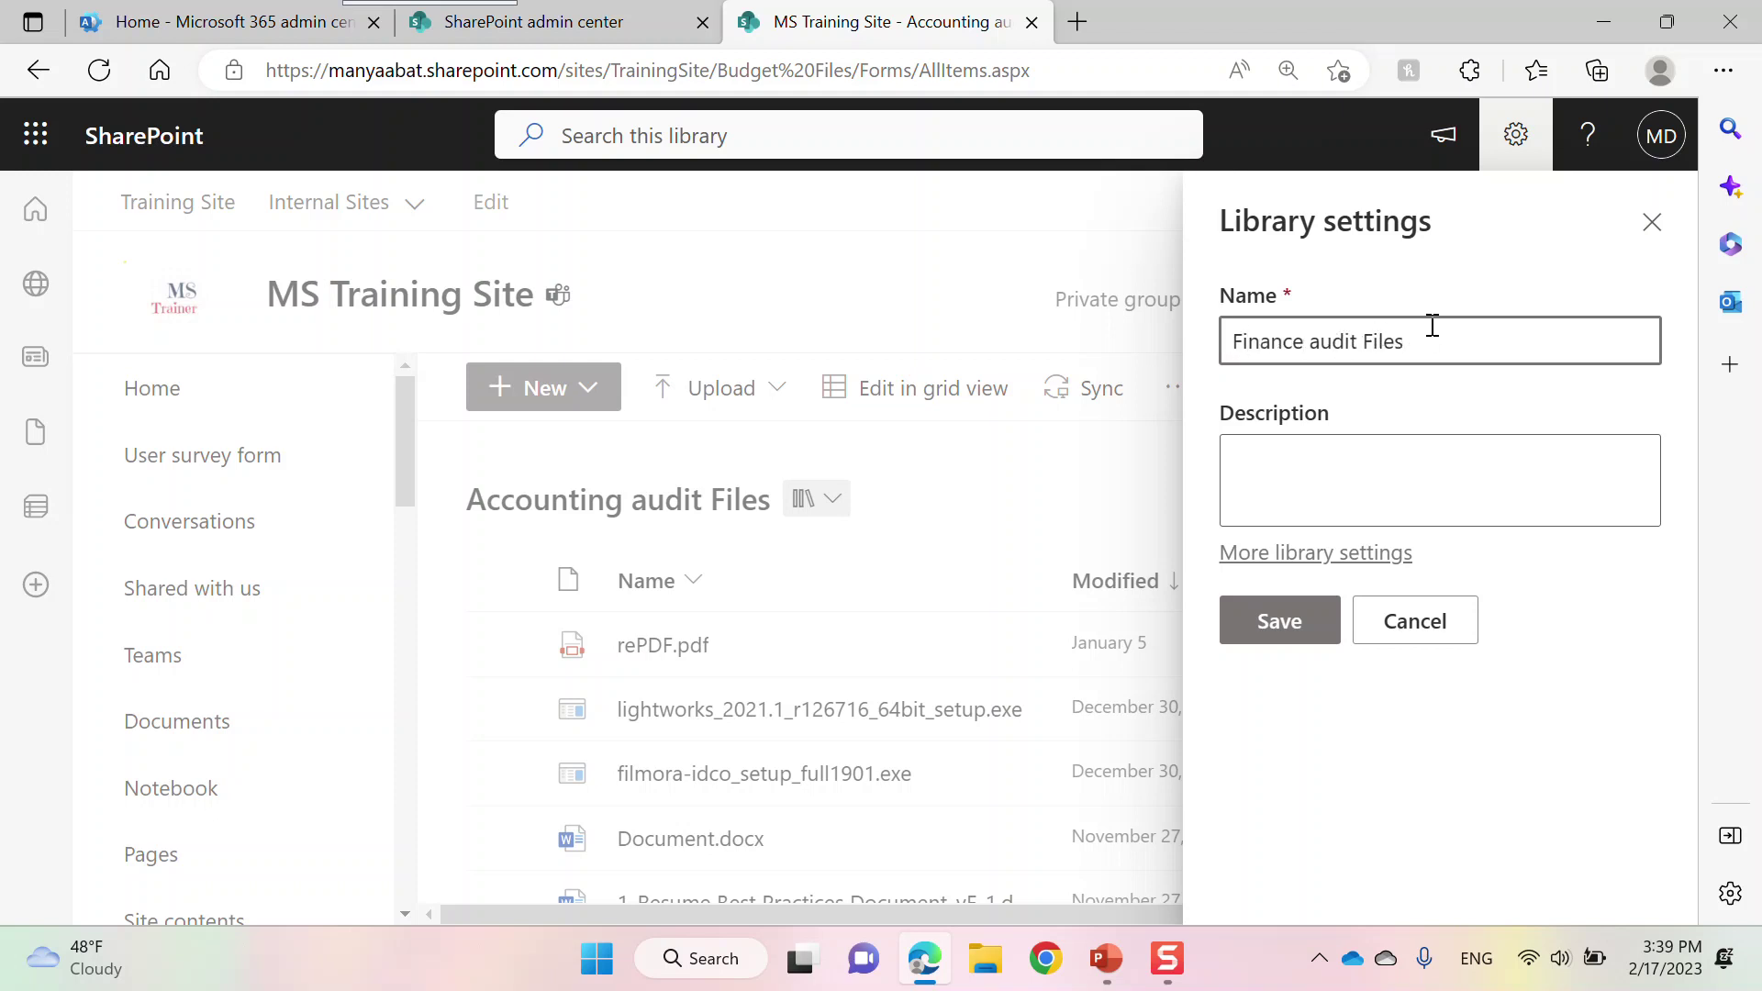
left_click(1269, 632)
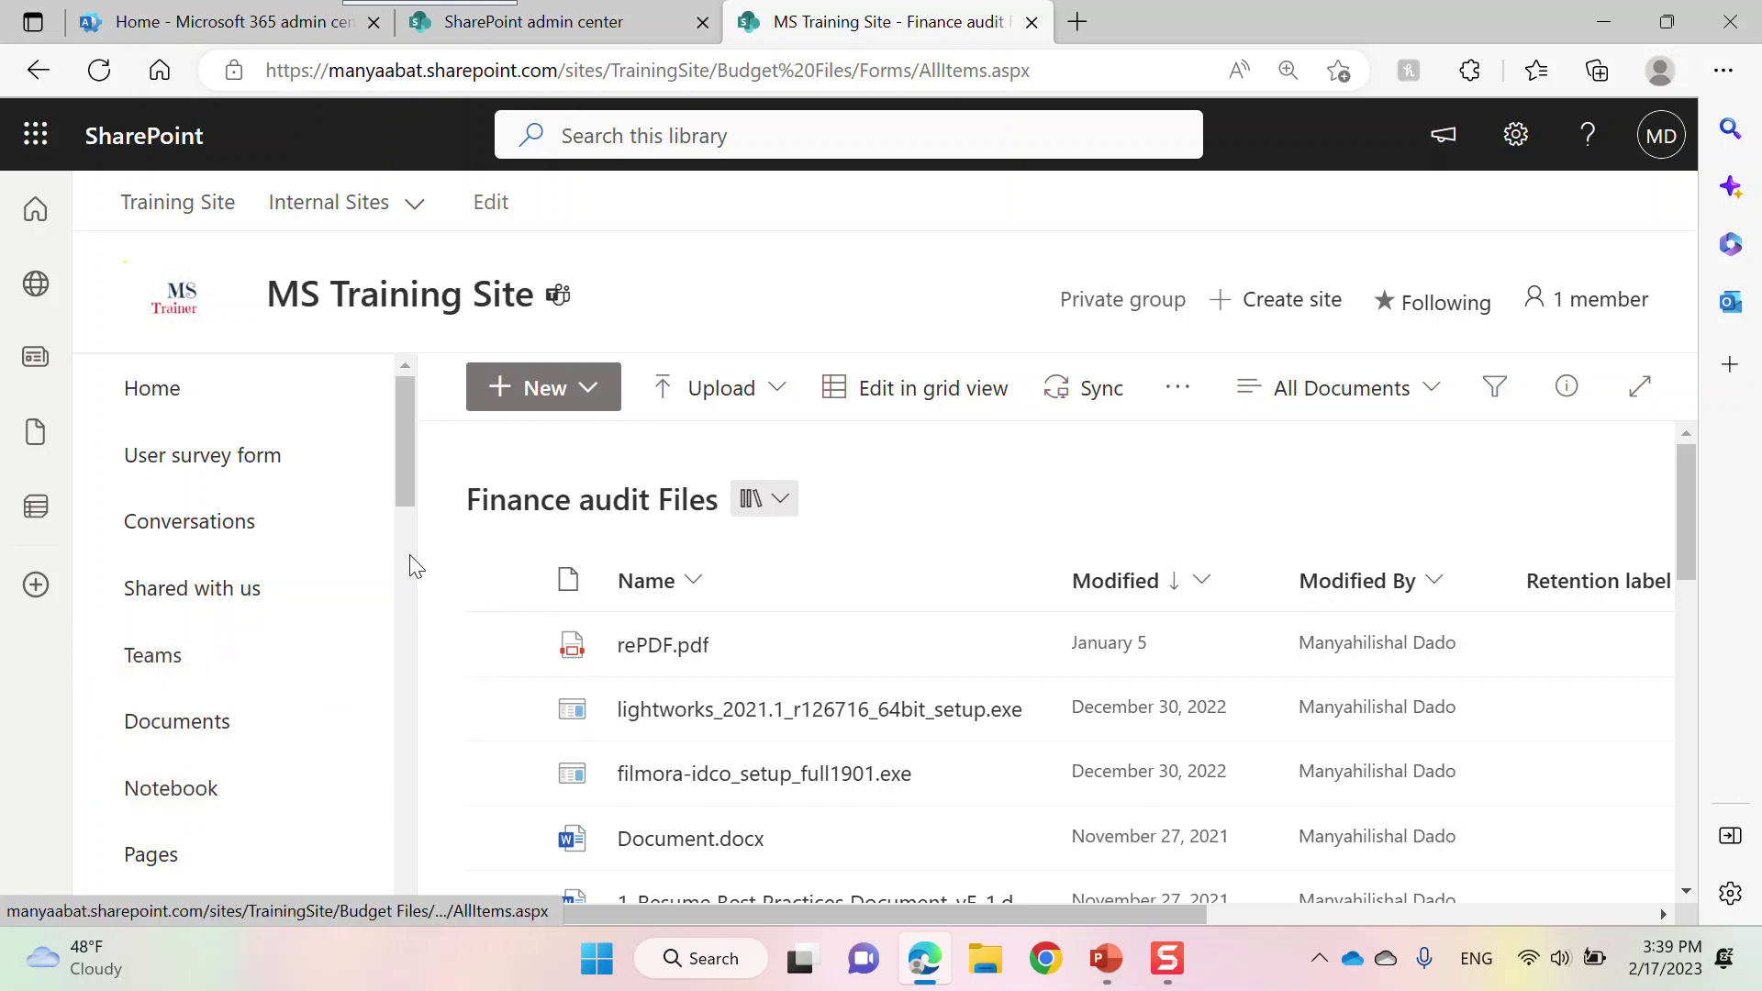
Return to the site contents, reload the list and open the Finance audit Files library from it
left_click_drag(413, 471, 400, 553)
left_click(174, 574)
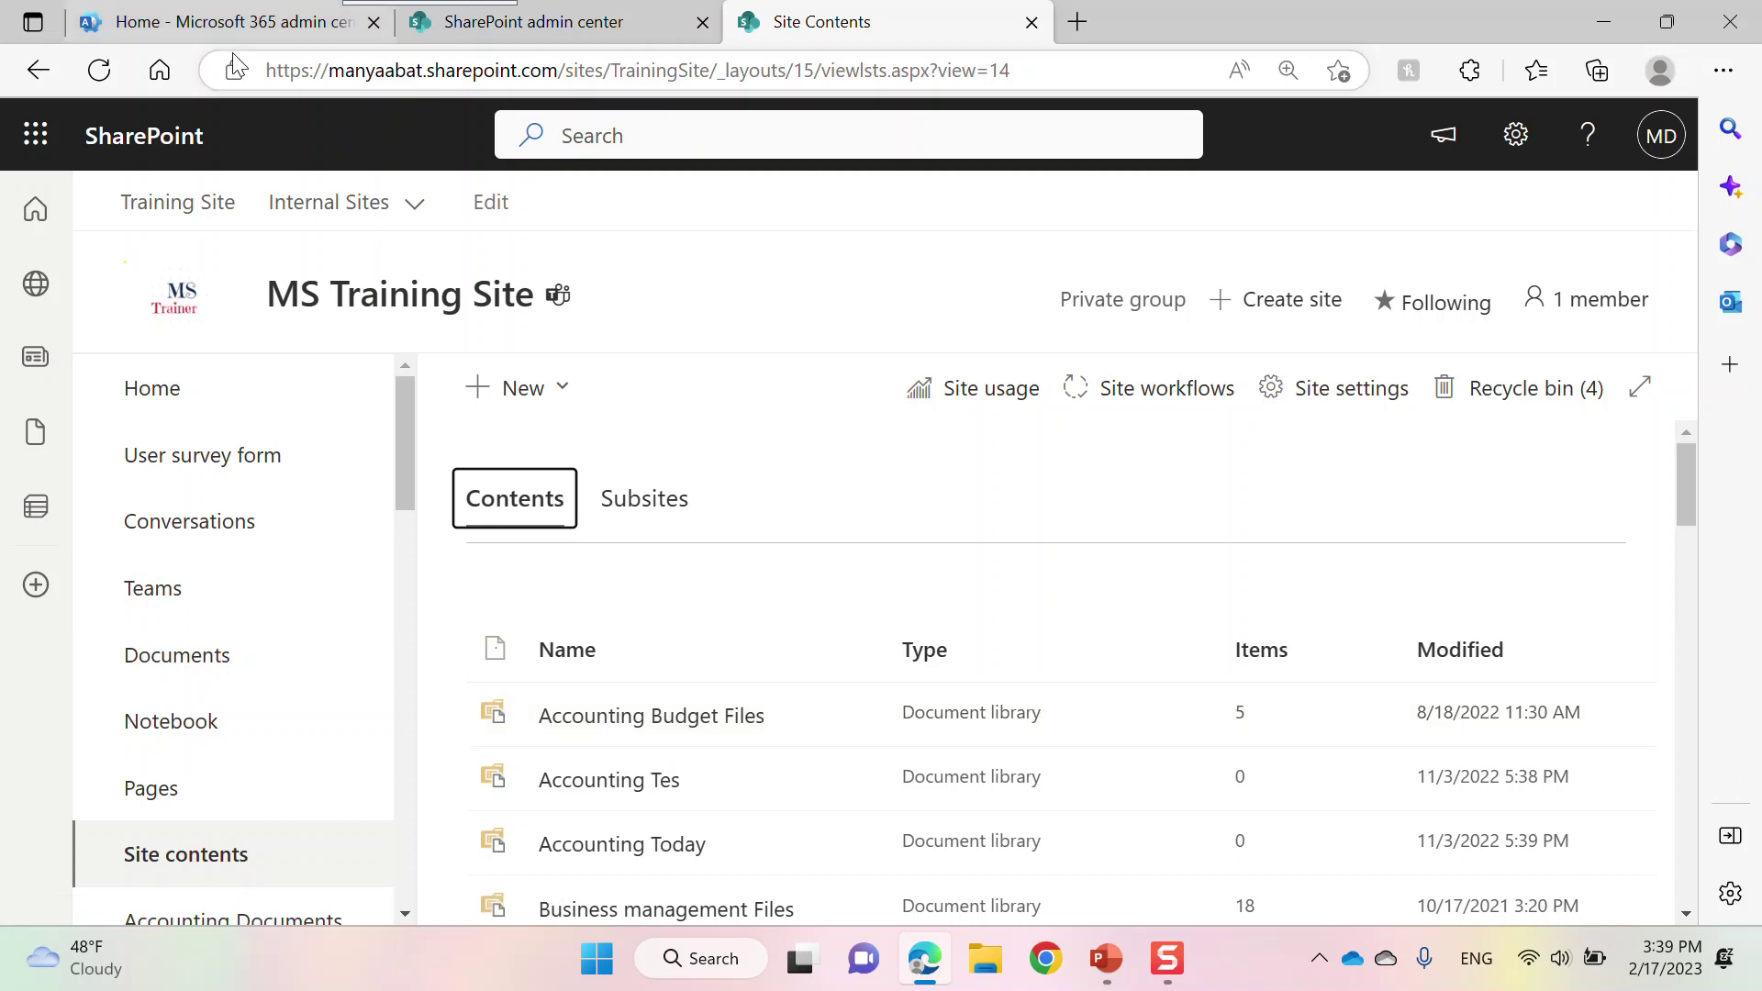
left_click(95, 74)
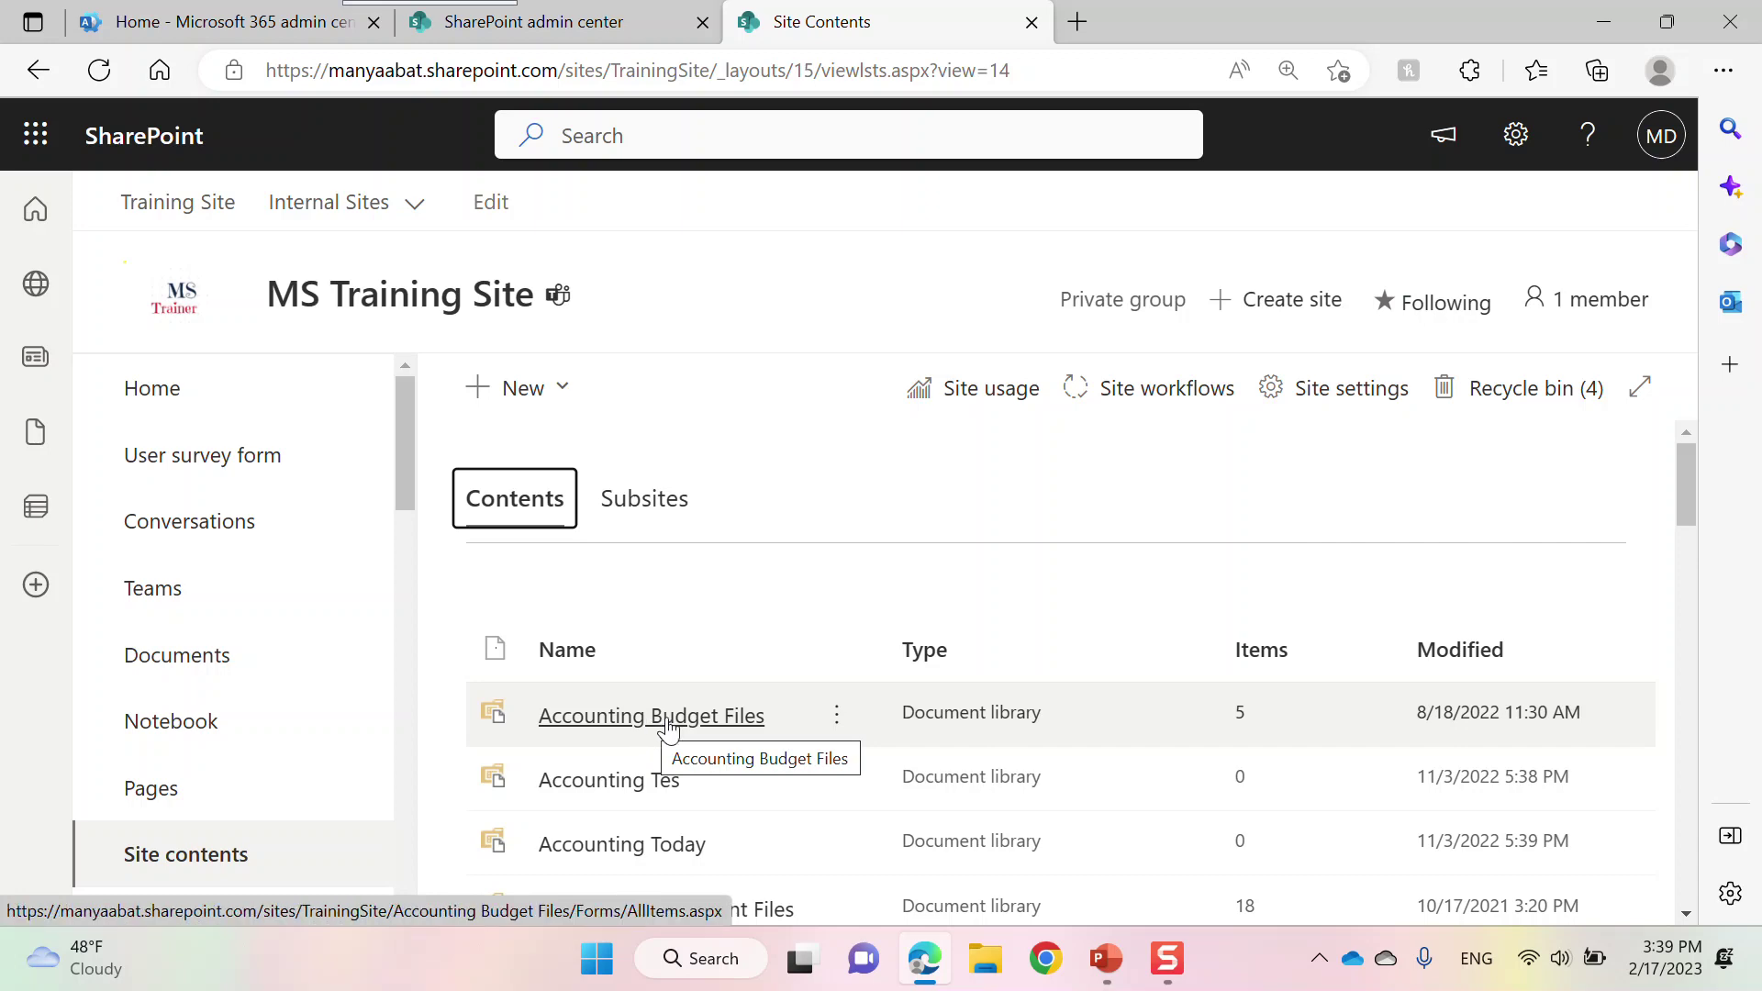
left_click_drag(1681, 470, 1649, 557)
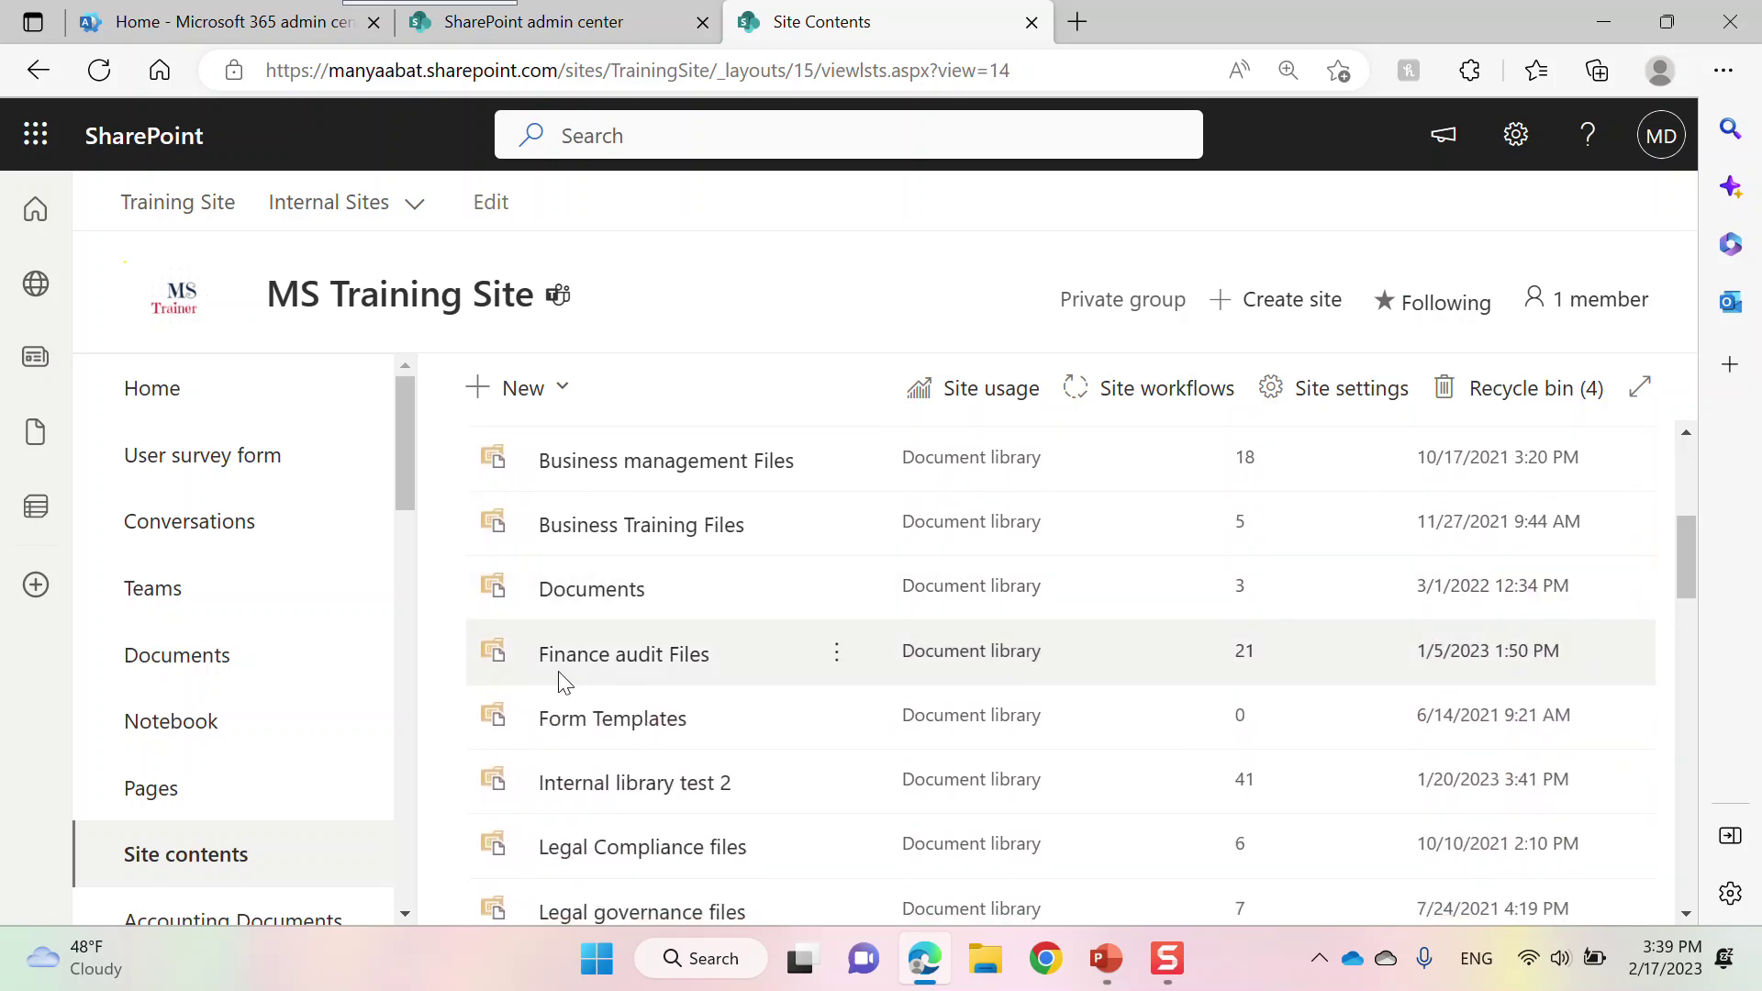
left_click(680, 667)
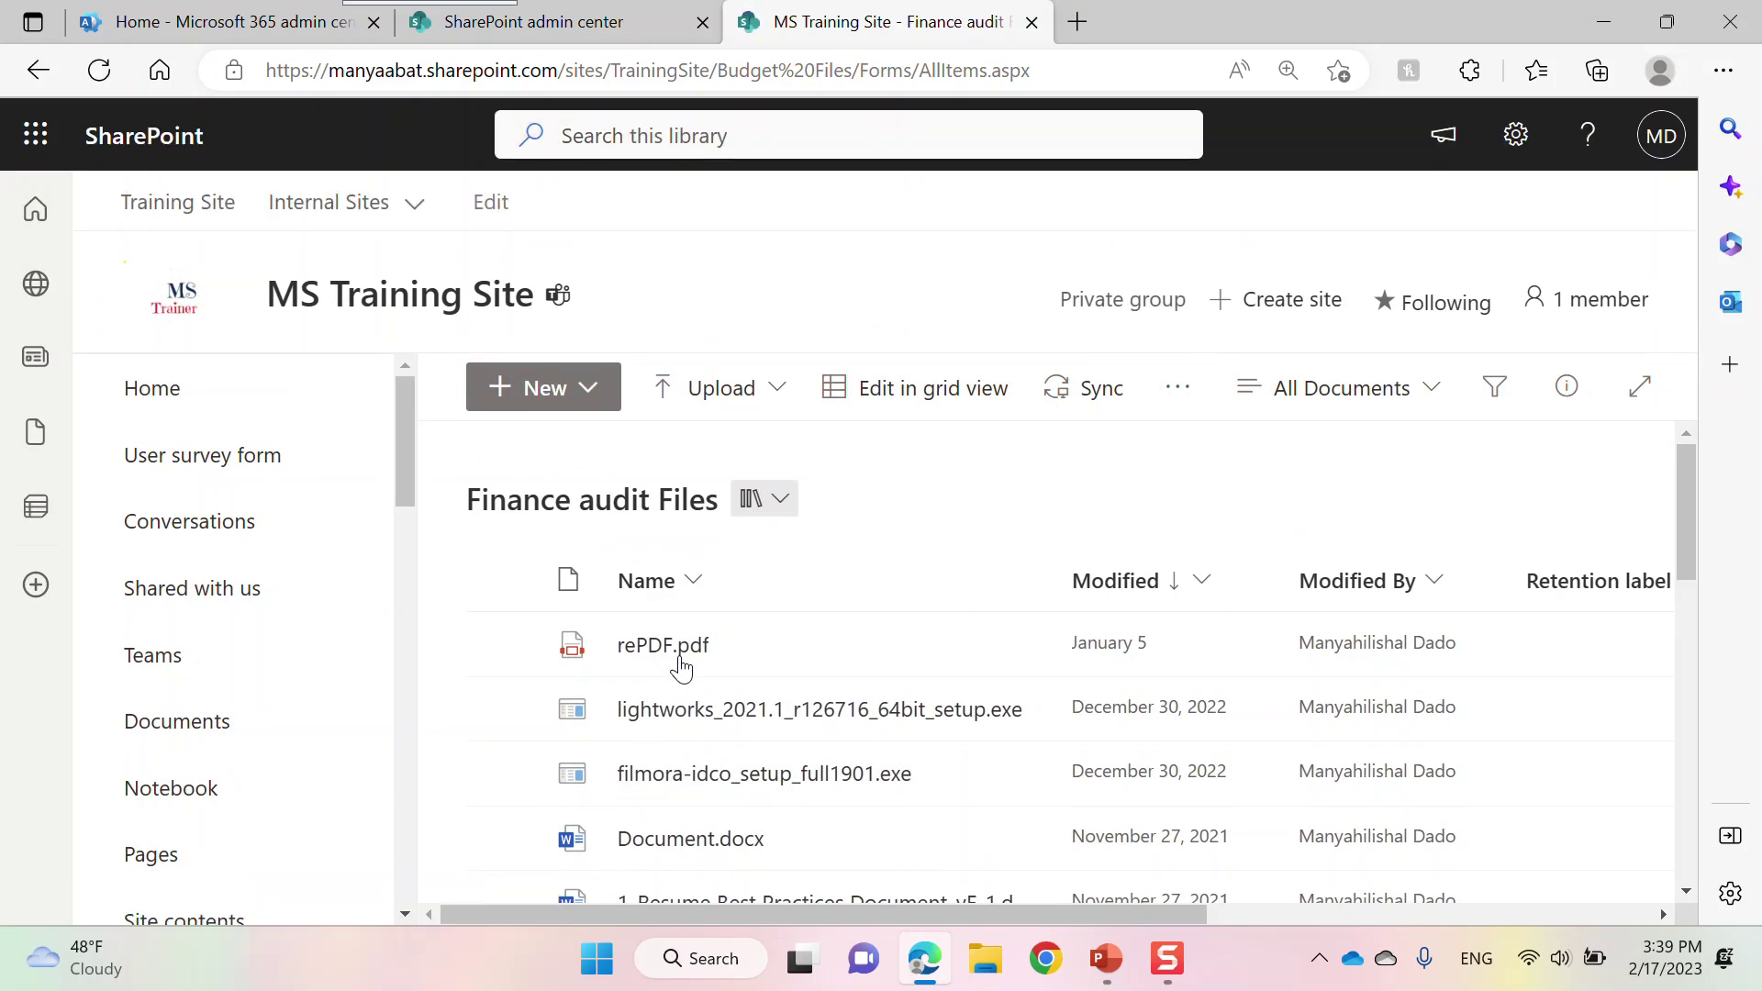
Examine which library name the Finance audit Files page address uses after the rename
left_click(943, 79)
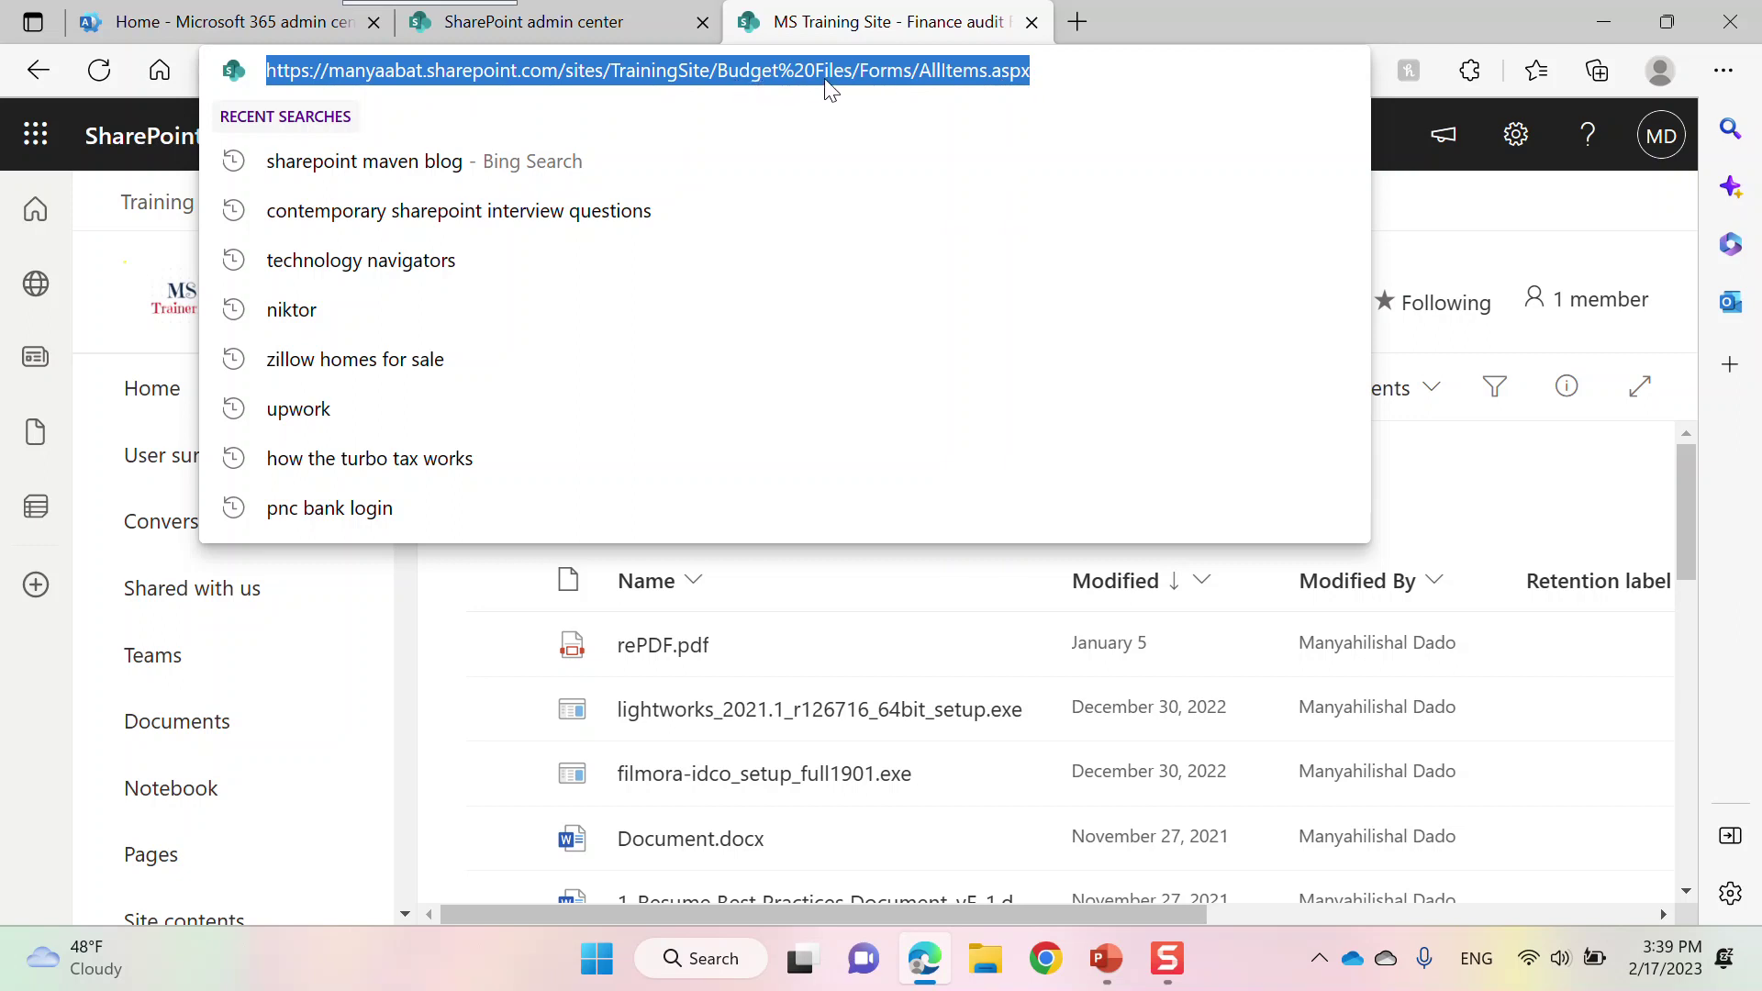
left_click(753, 79)
left_click_drag(718, 77, 779, 75)
left_click(1571, 271)
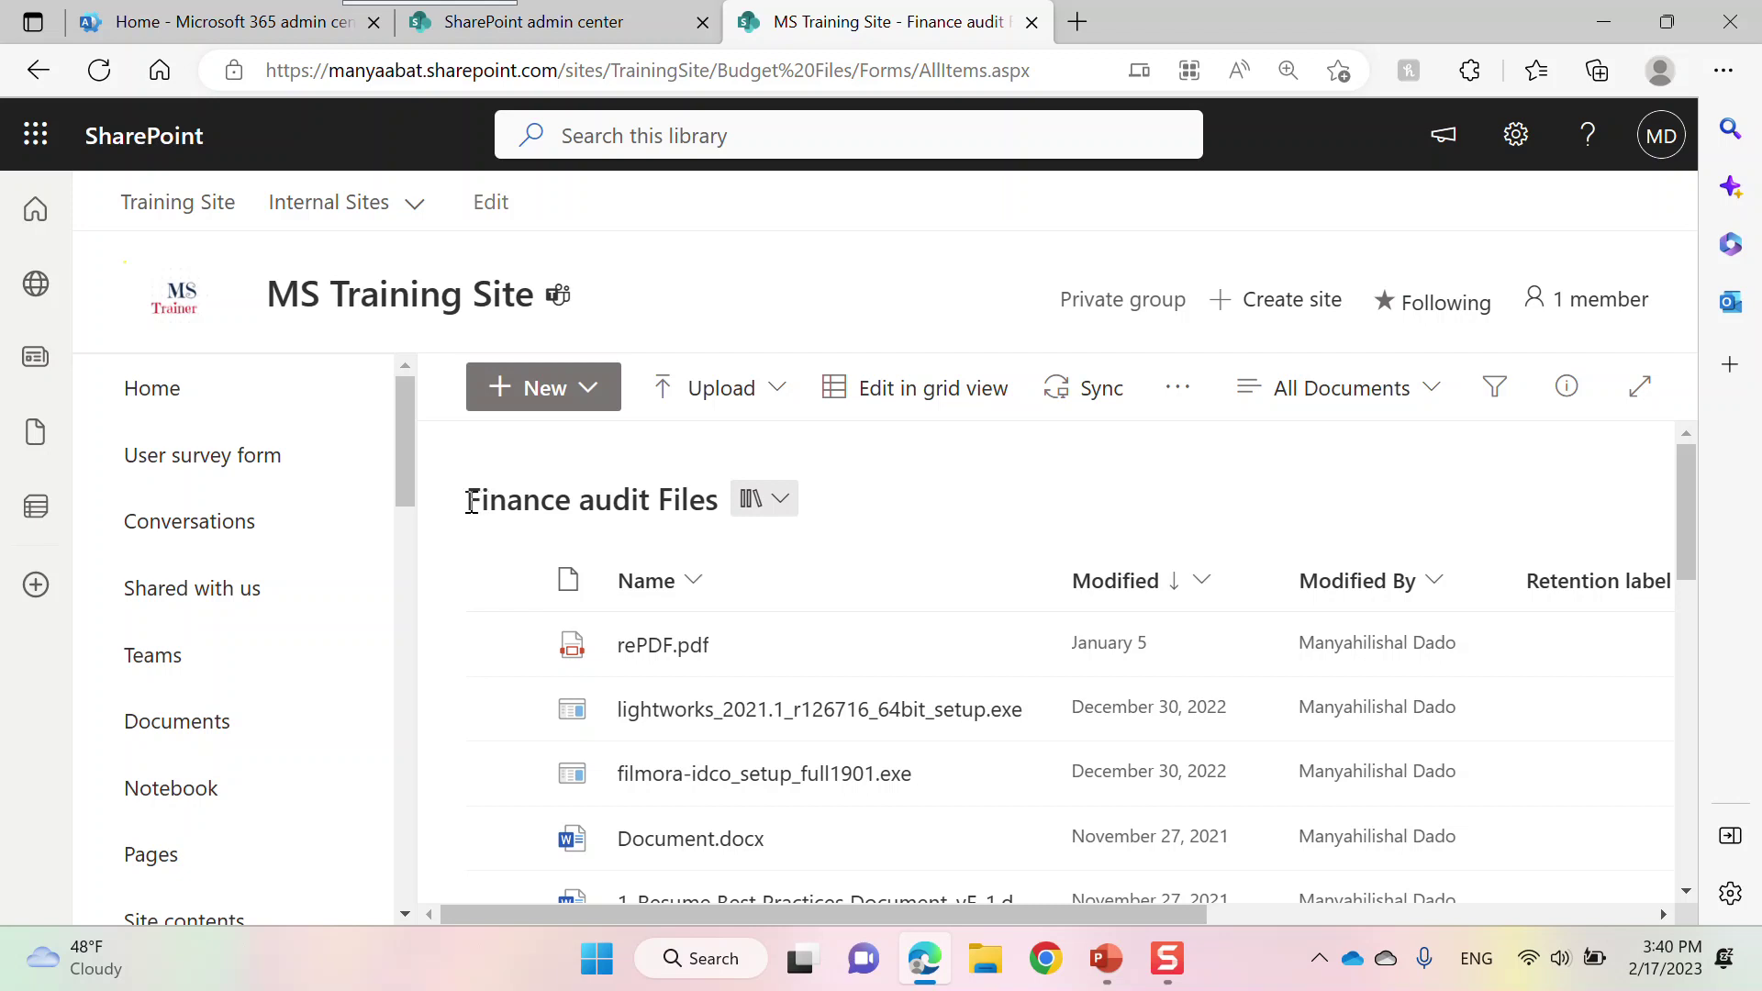
left_click_drag(722, 72, 779, 72)
left_click(1510, 506)
Switch to the SharePoint admin center and open the general details of the Covid site addressed .../sites/Covid
left_click(562, 32)
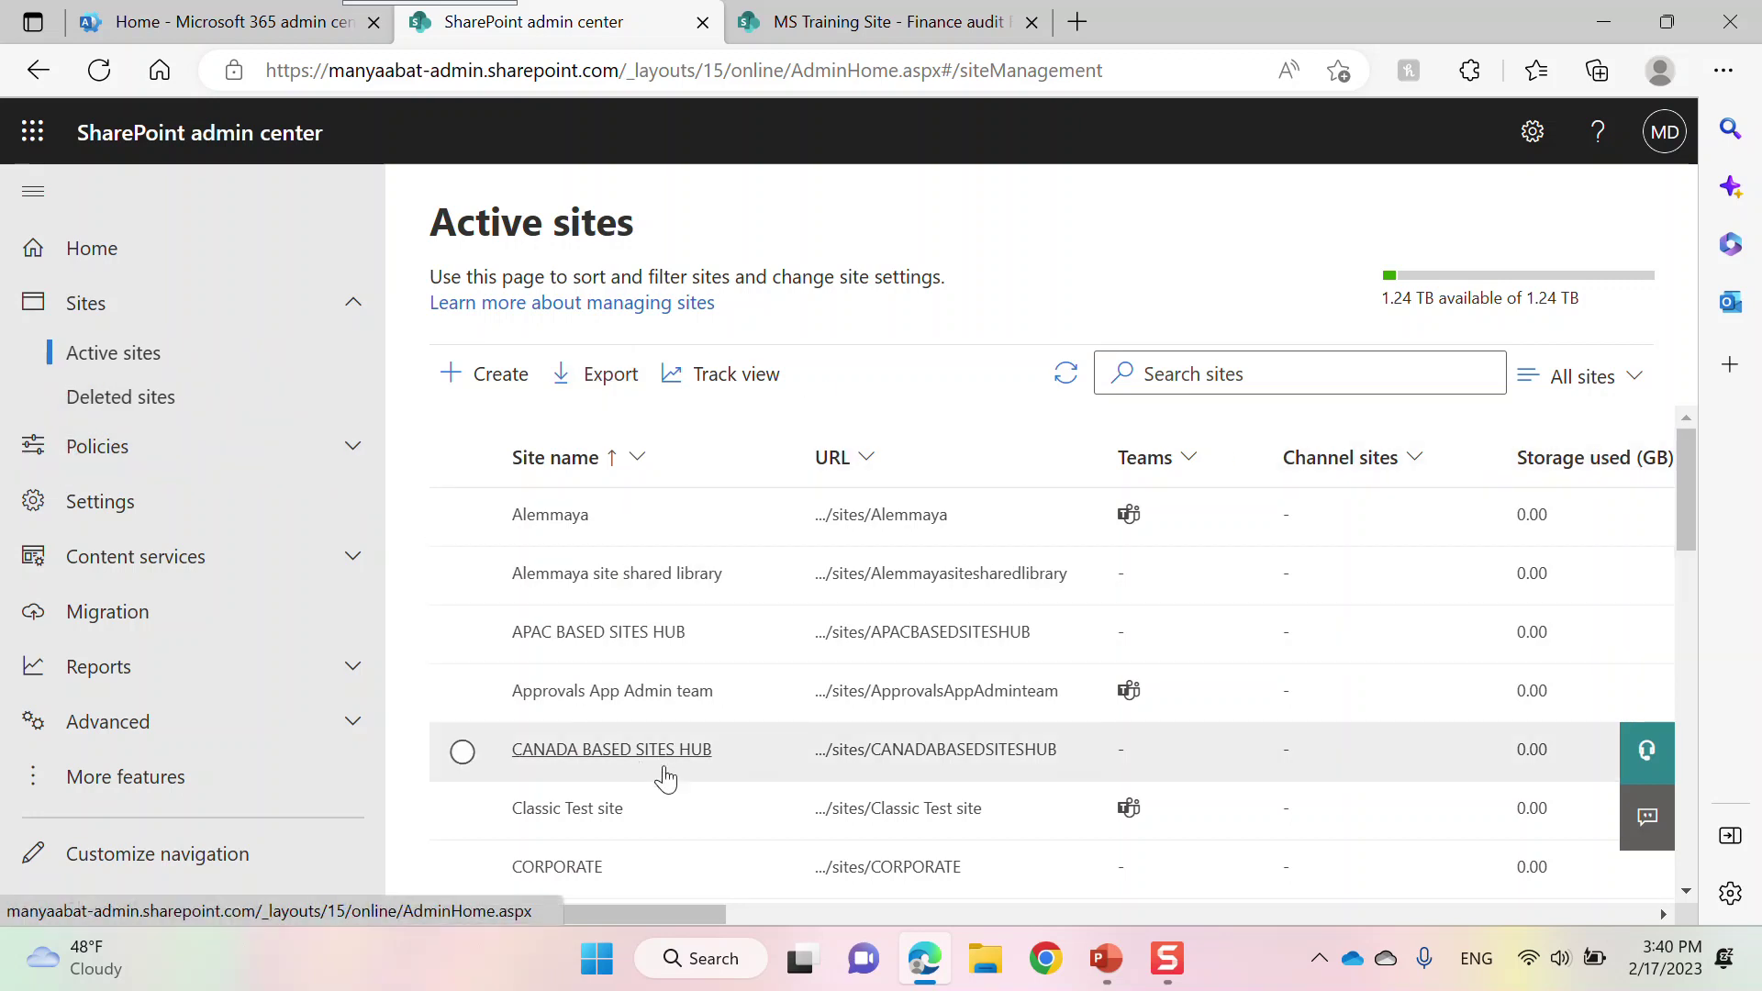
left_click_drag(1689, 455, 1668, 532)
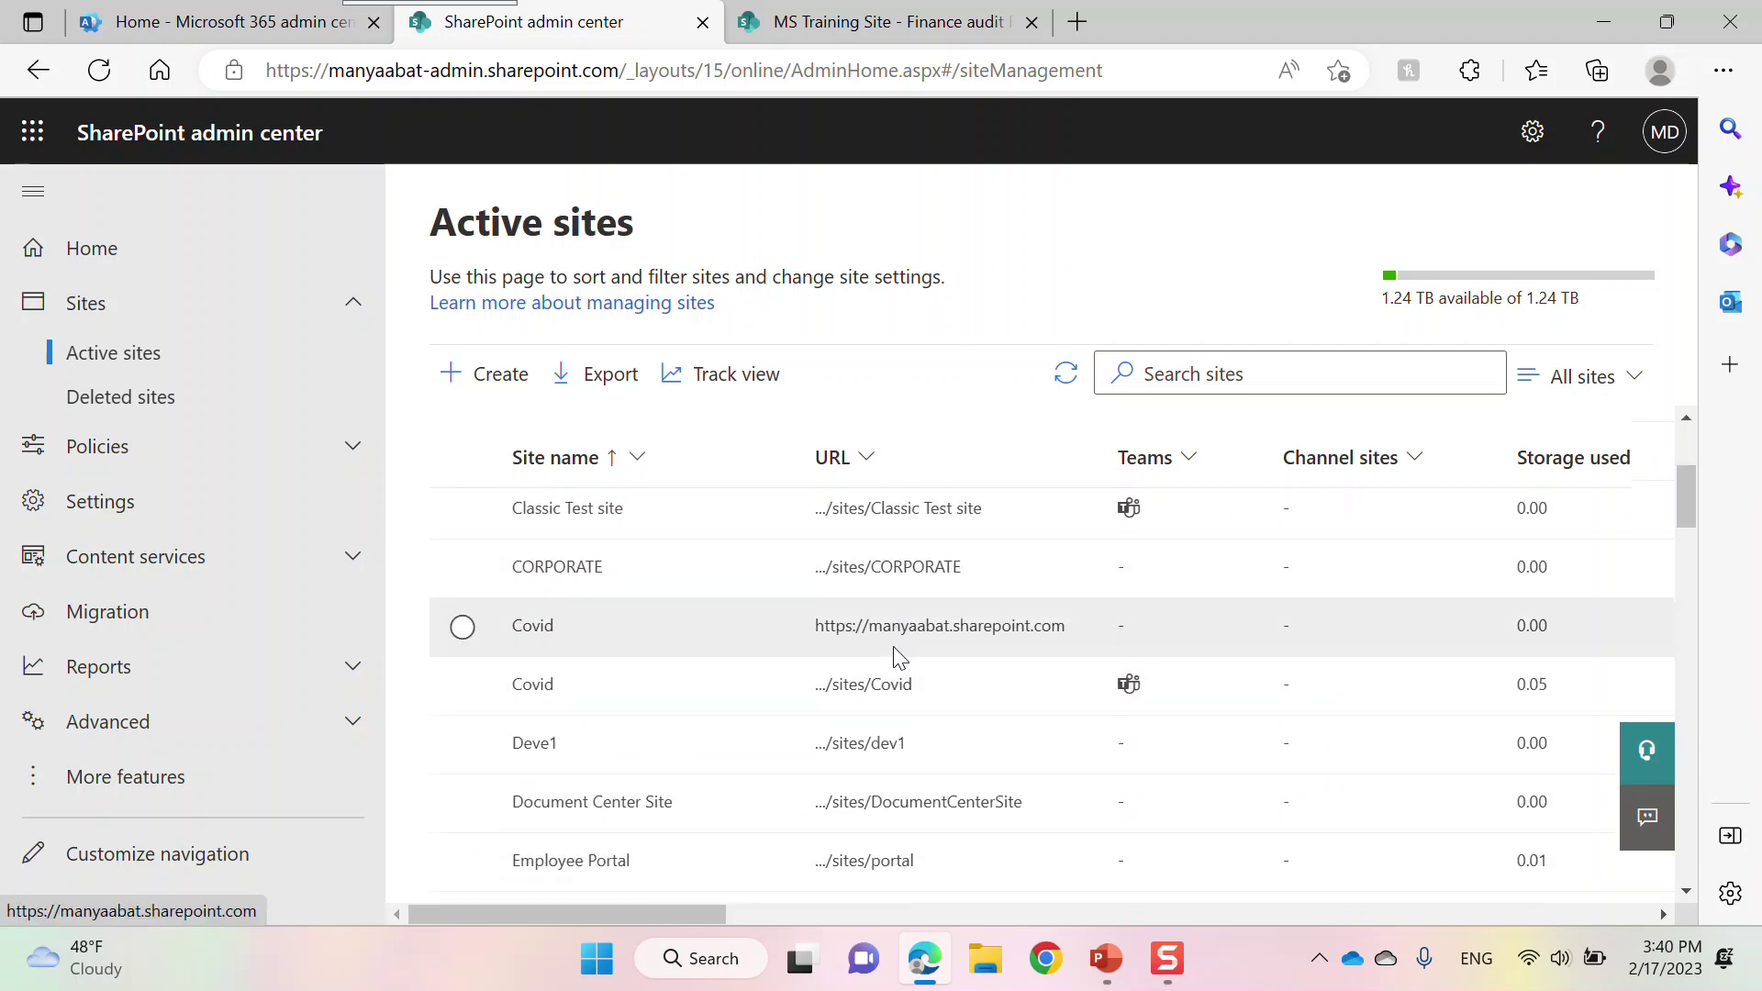
left_click(863, 687)
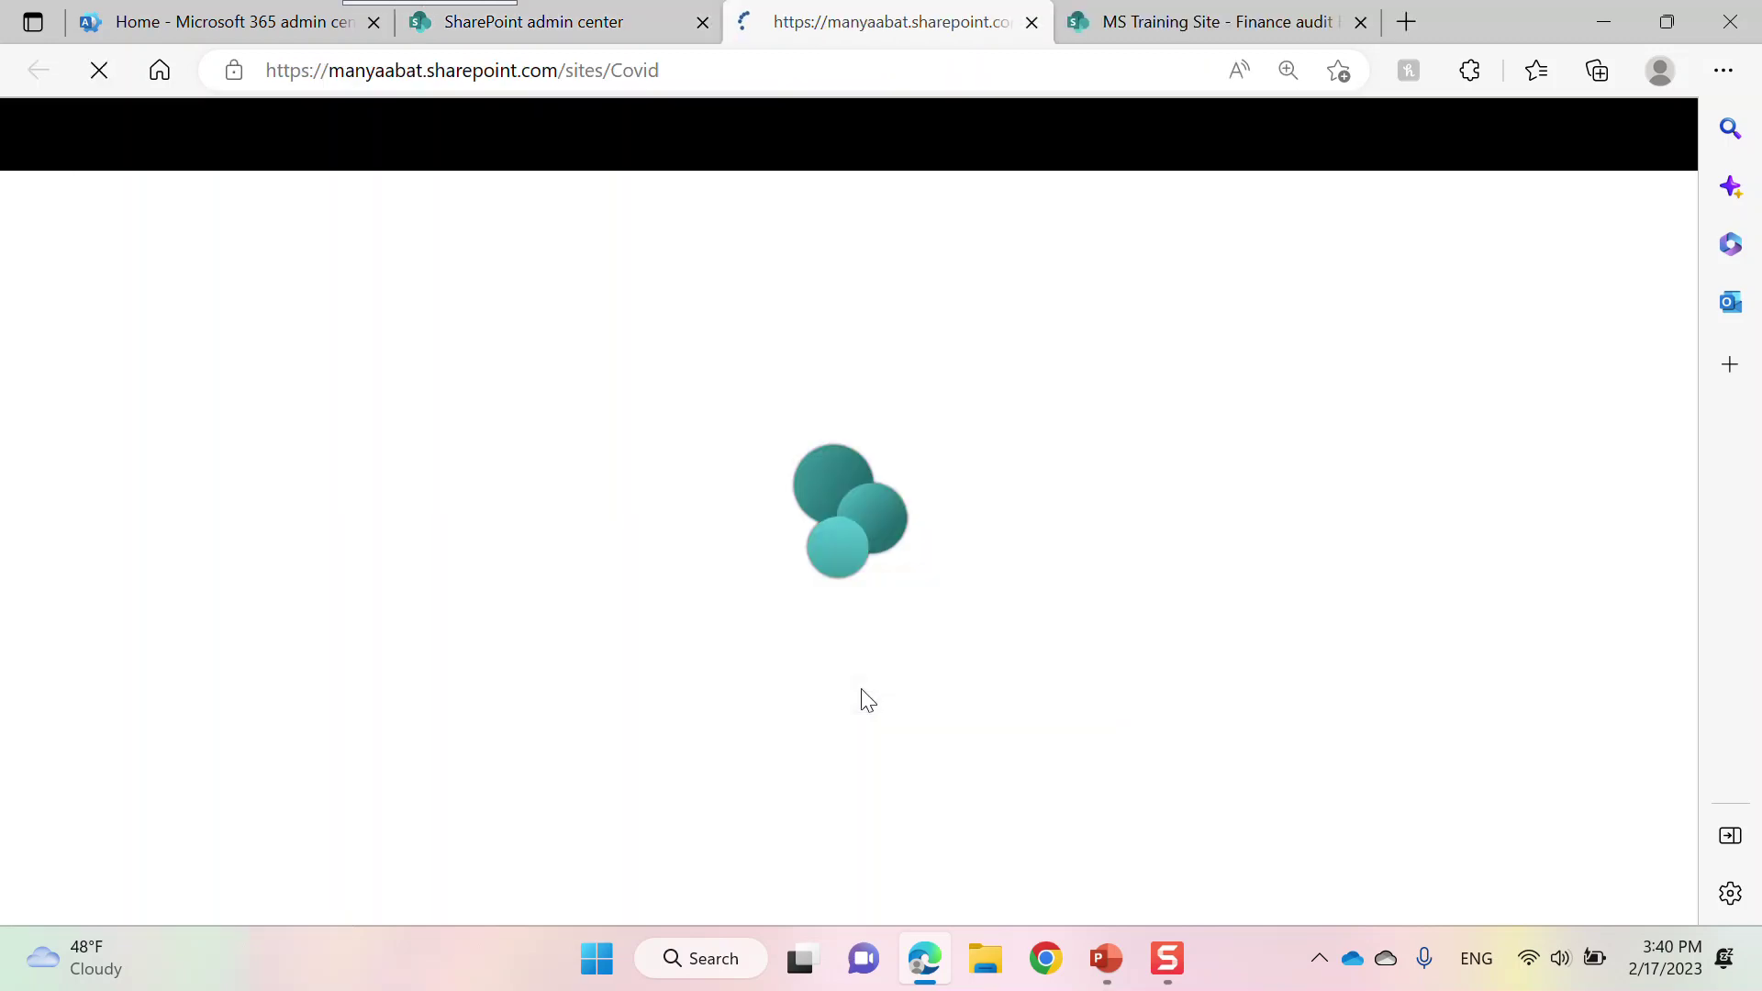
left_click(1032, 22)
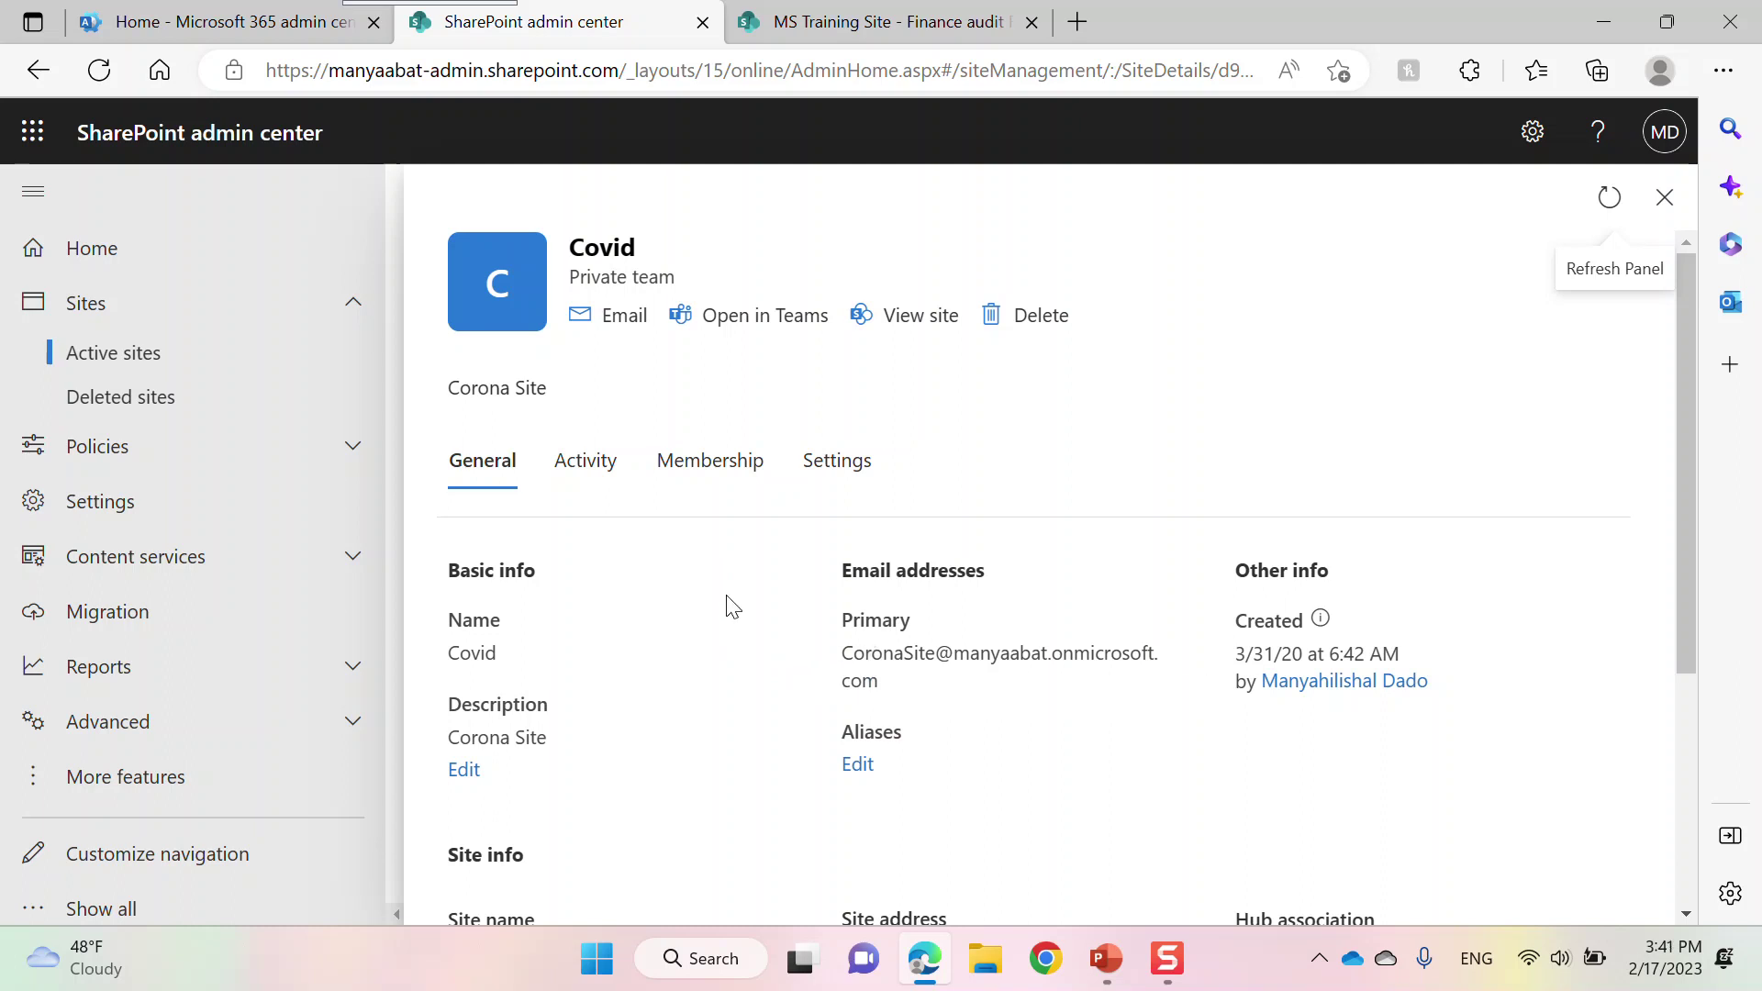
left_click_drag(1683, 385, 1685, 607)
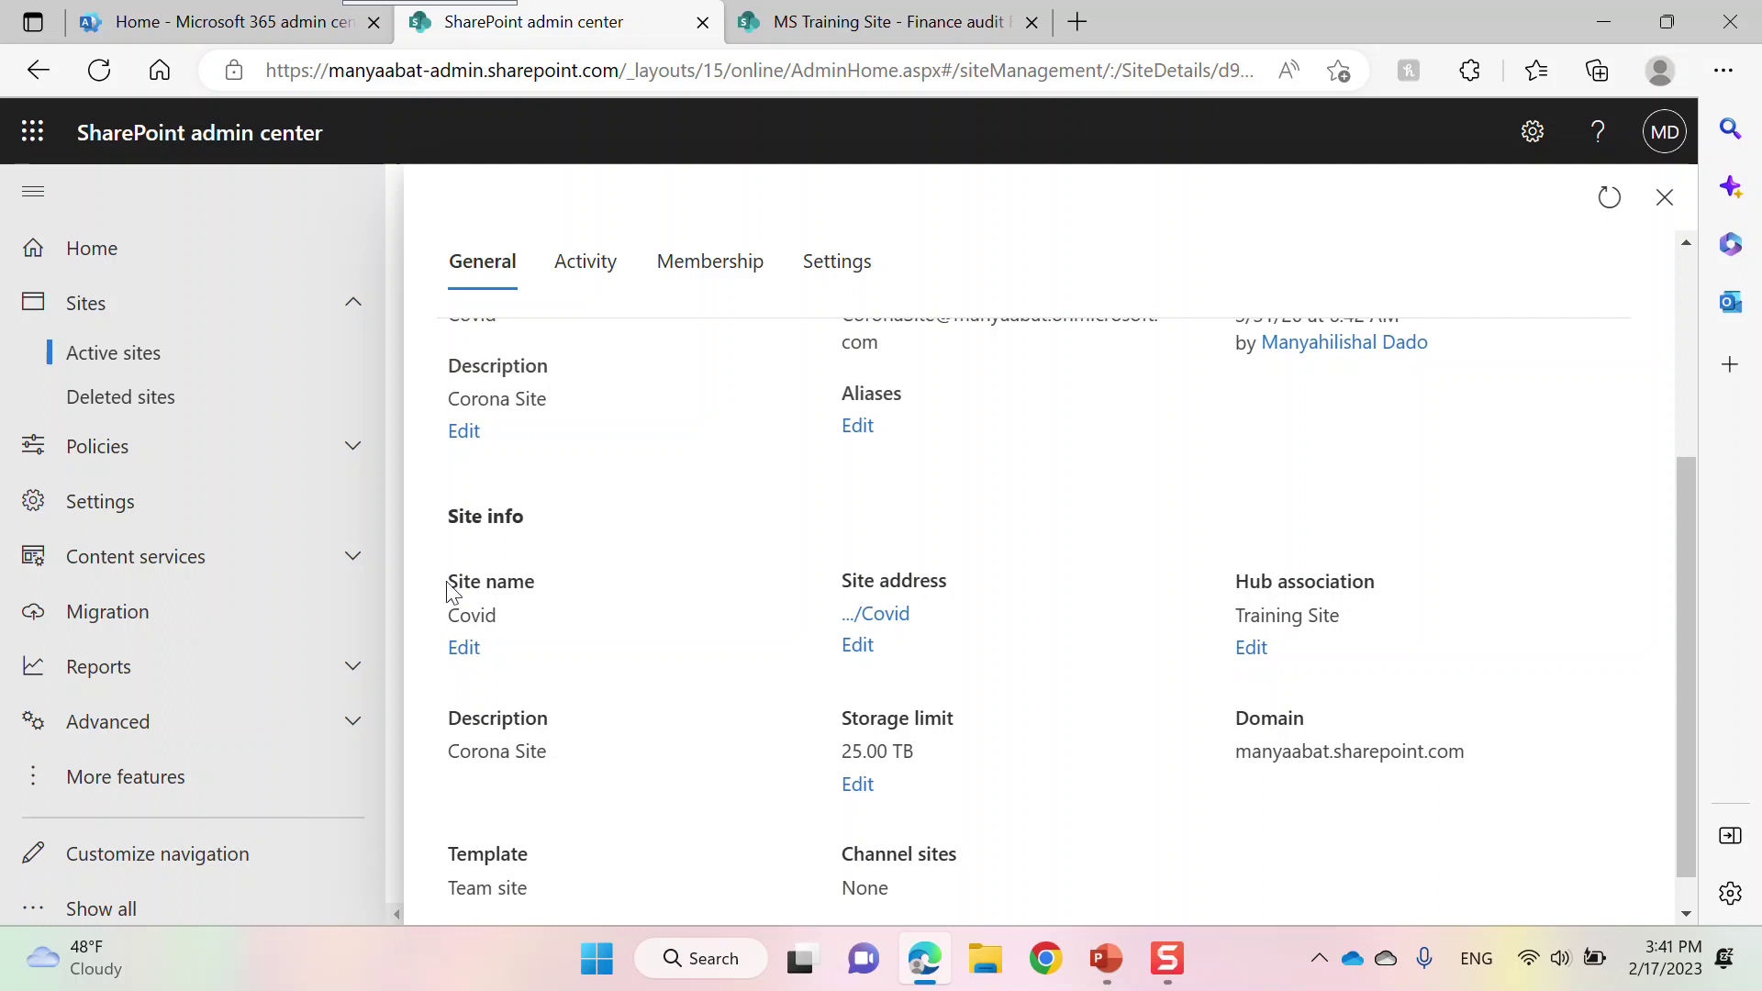
Change the Covid site's SharePoint address to Corena and save it
left_click(856, 645)
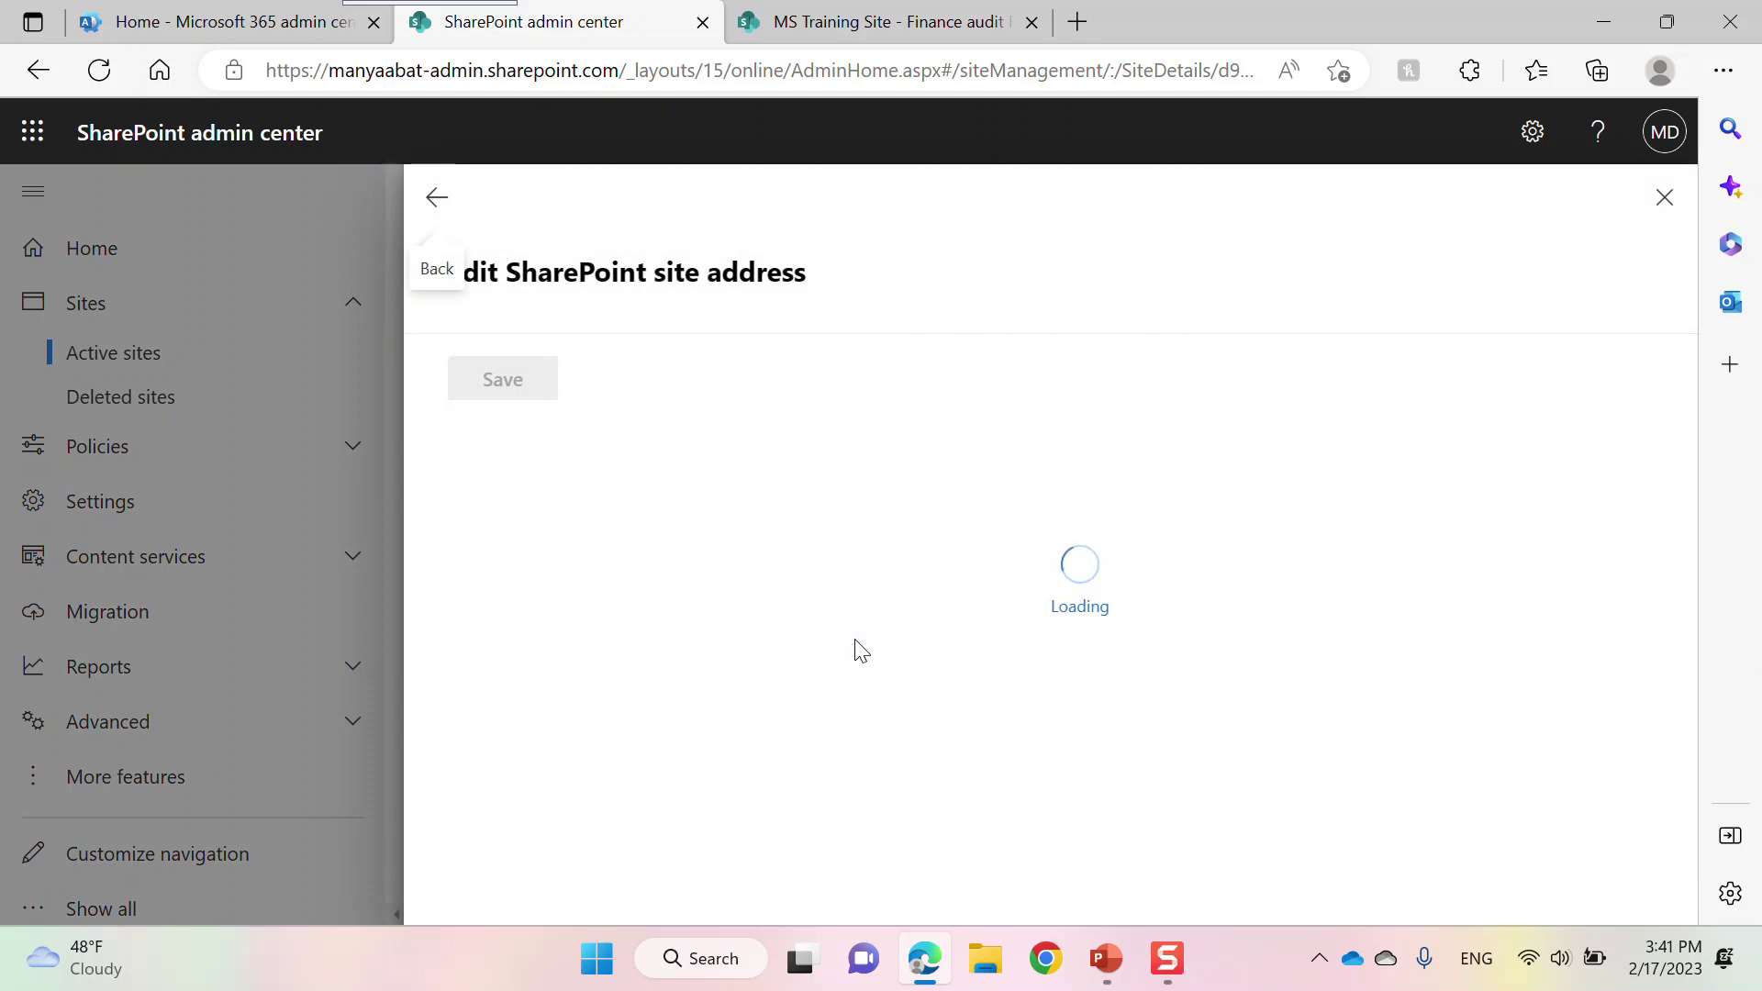
left_click(575, 611)
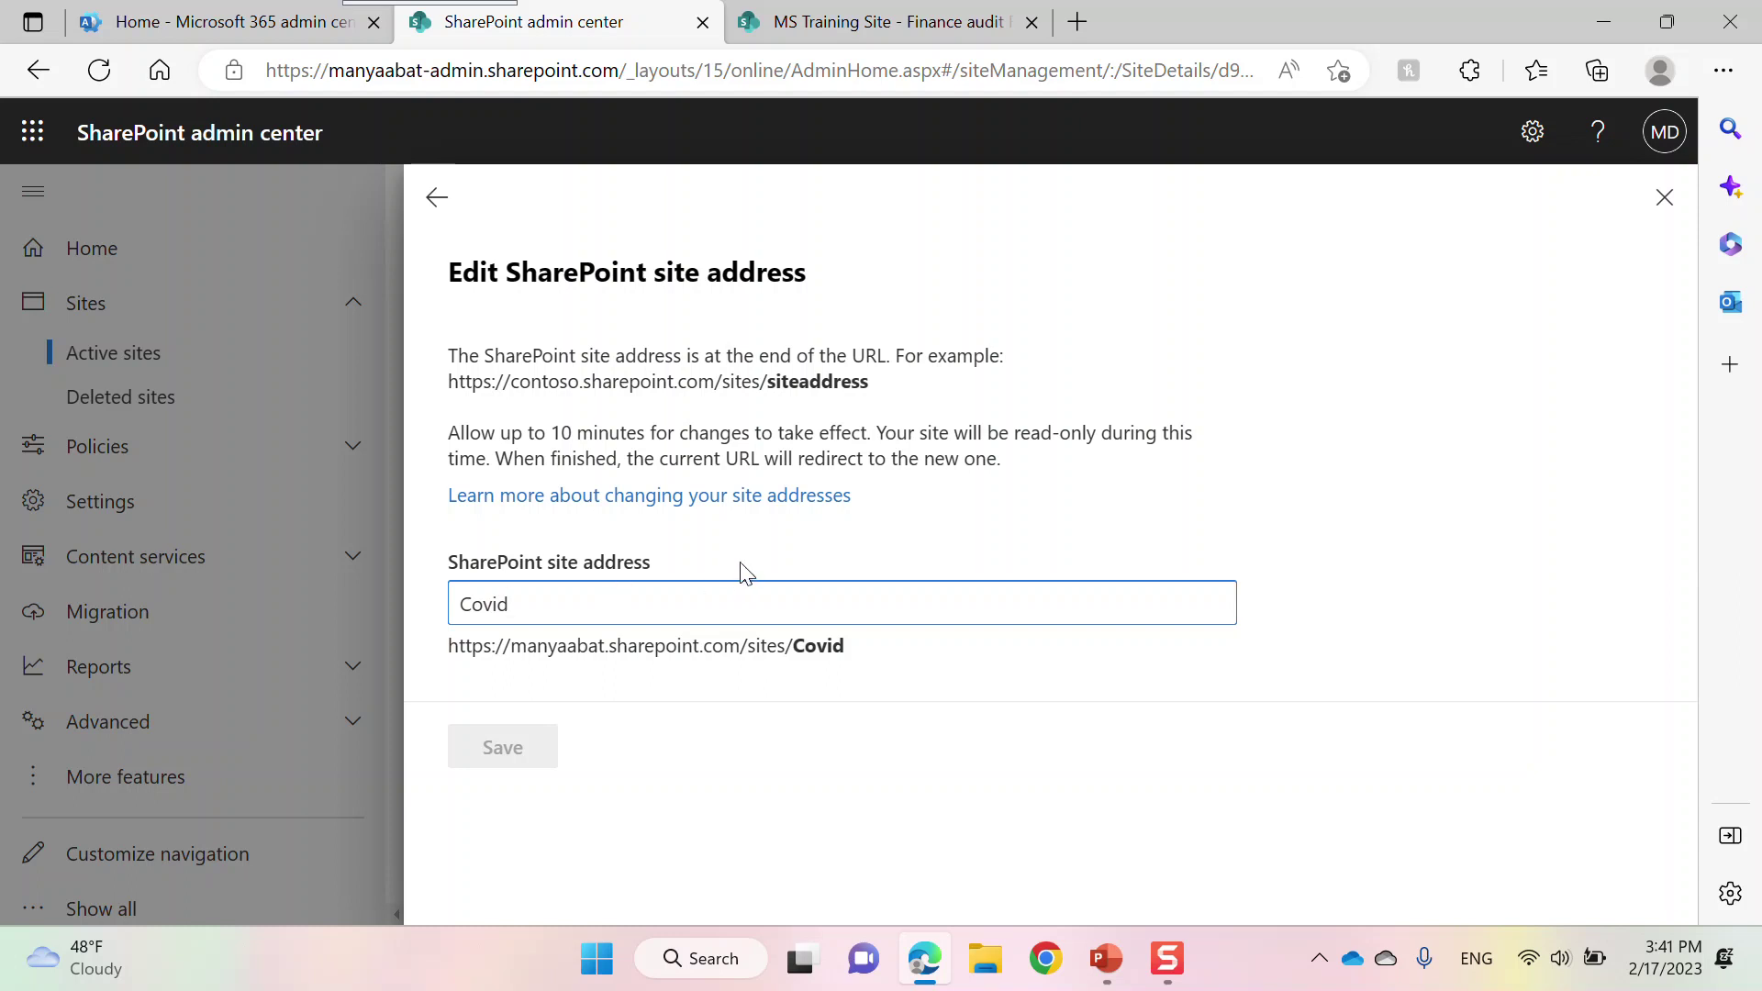
type("rena")
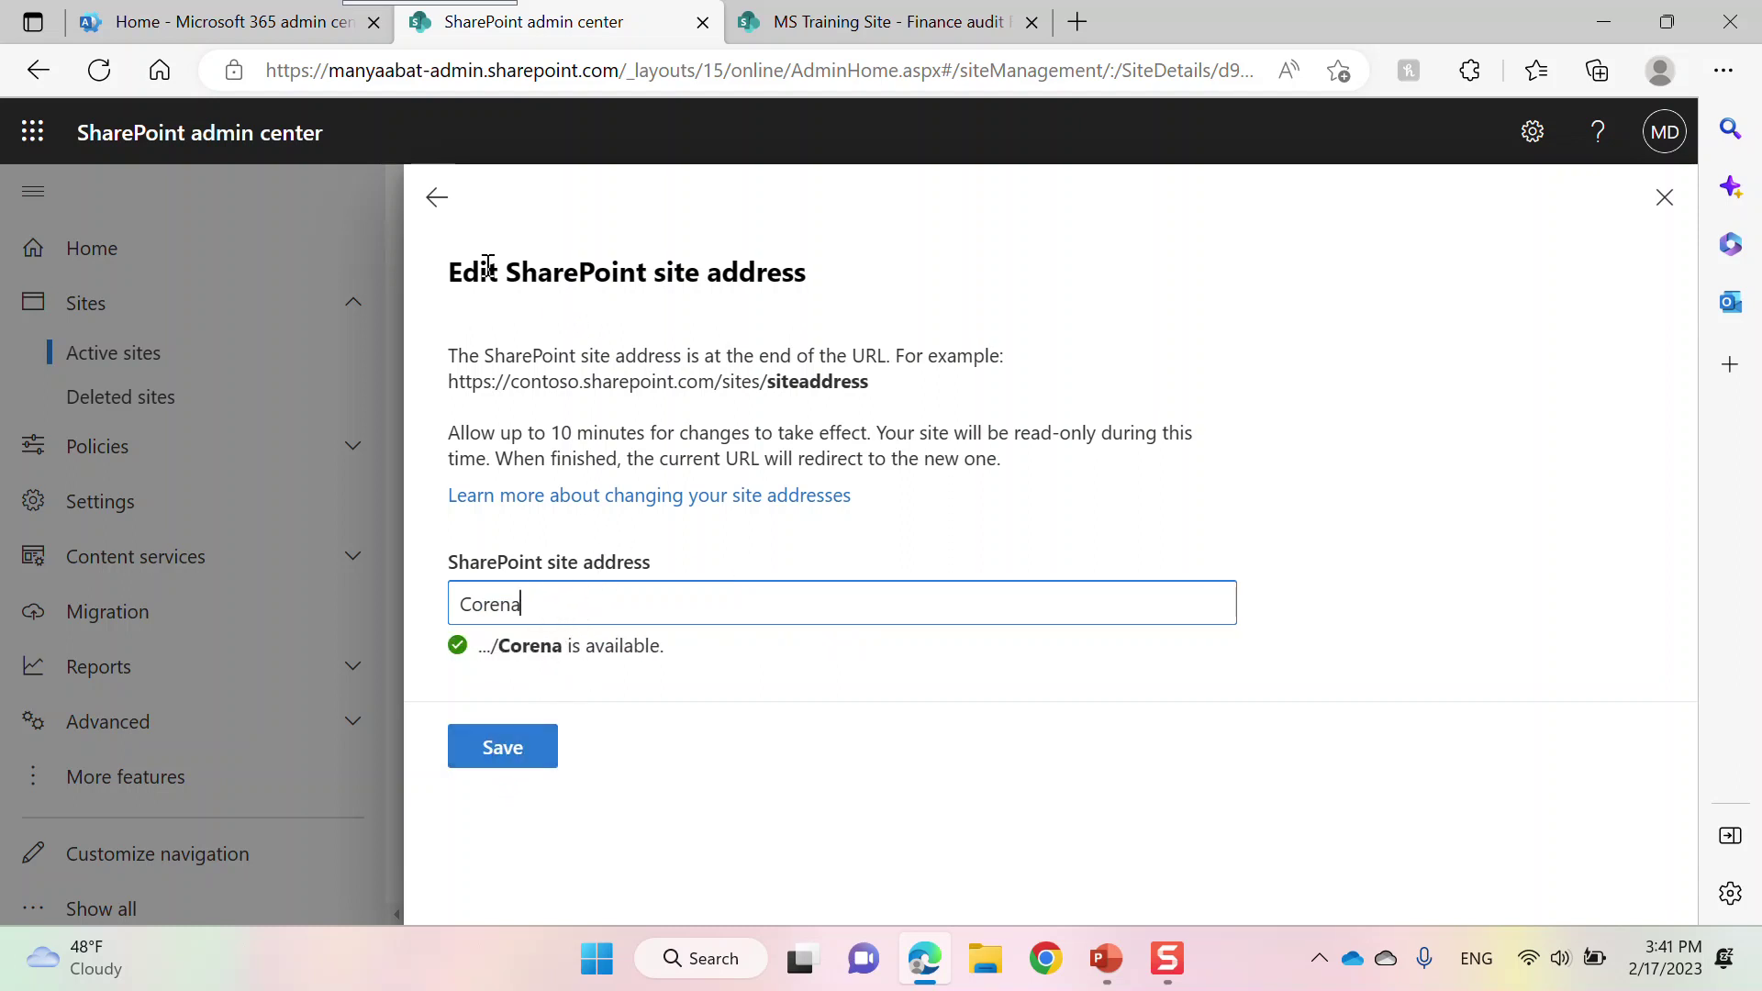
left_click(508, 762)
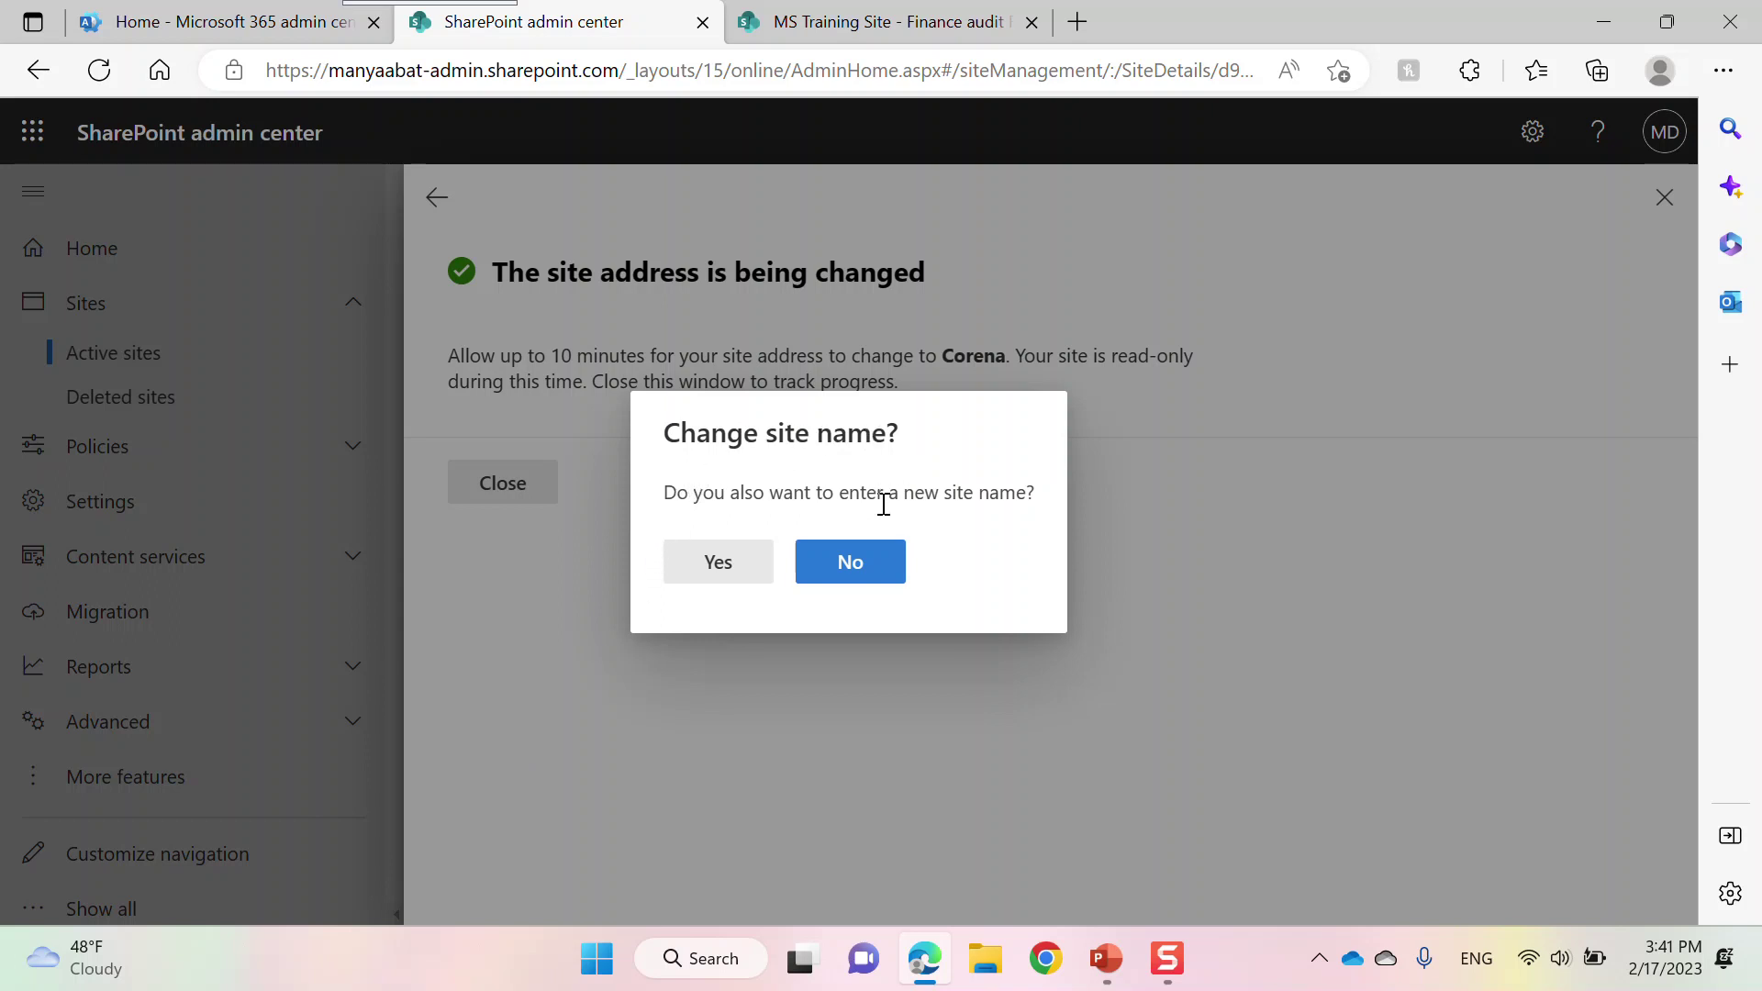
Accept changing the site name too, save it as Corona, and return to the active sites list
left_click(709, 562)
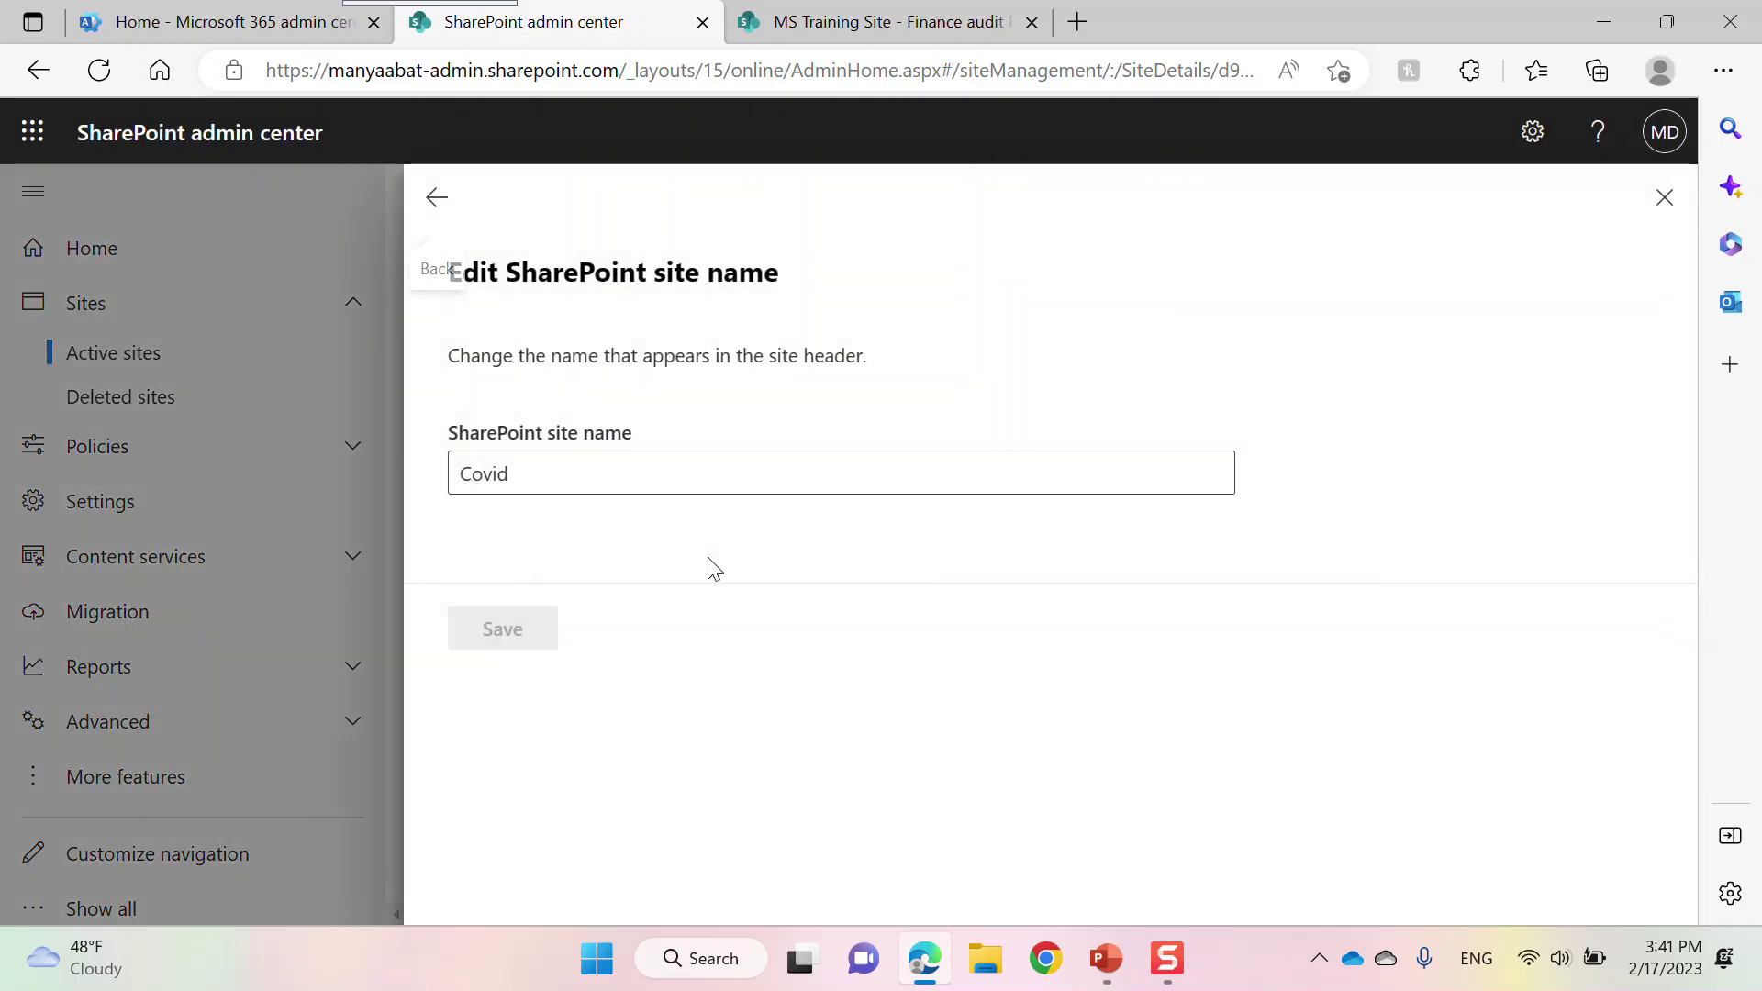
left_click(550, 486)
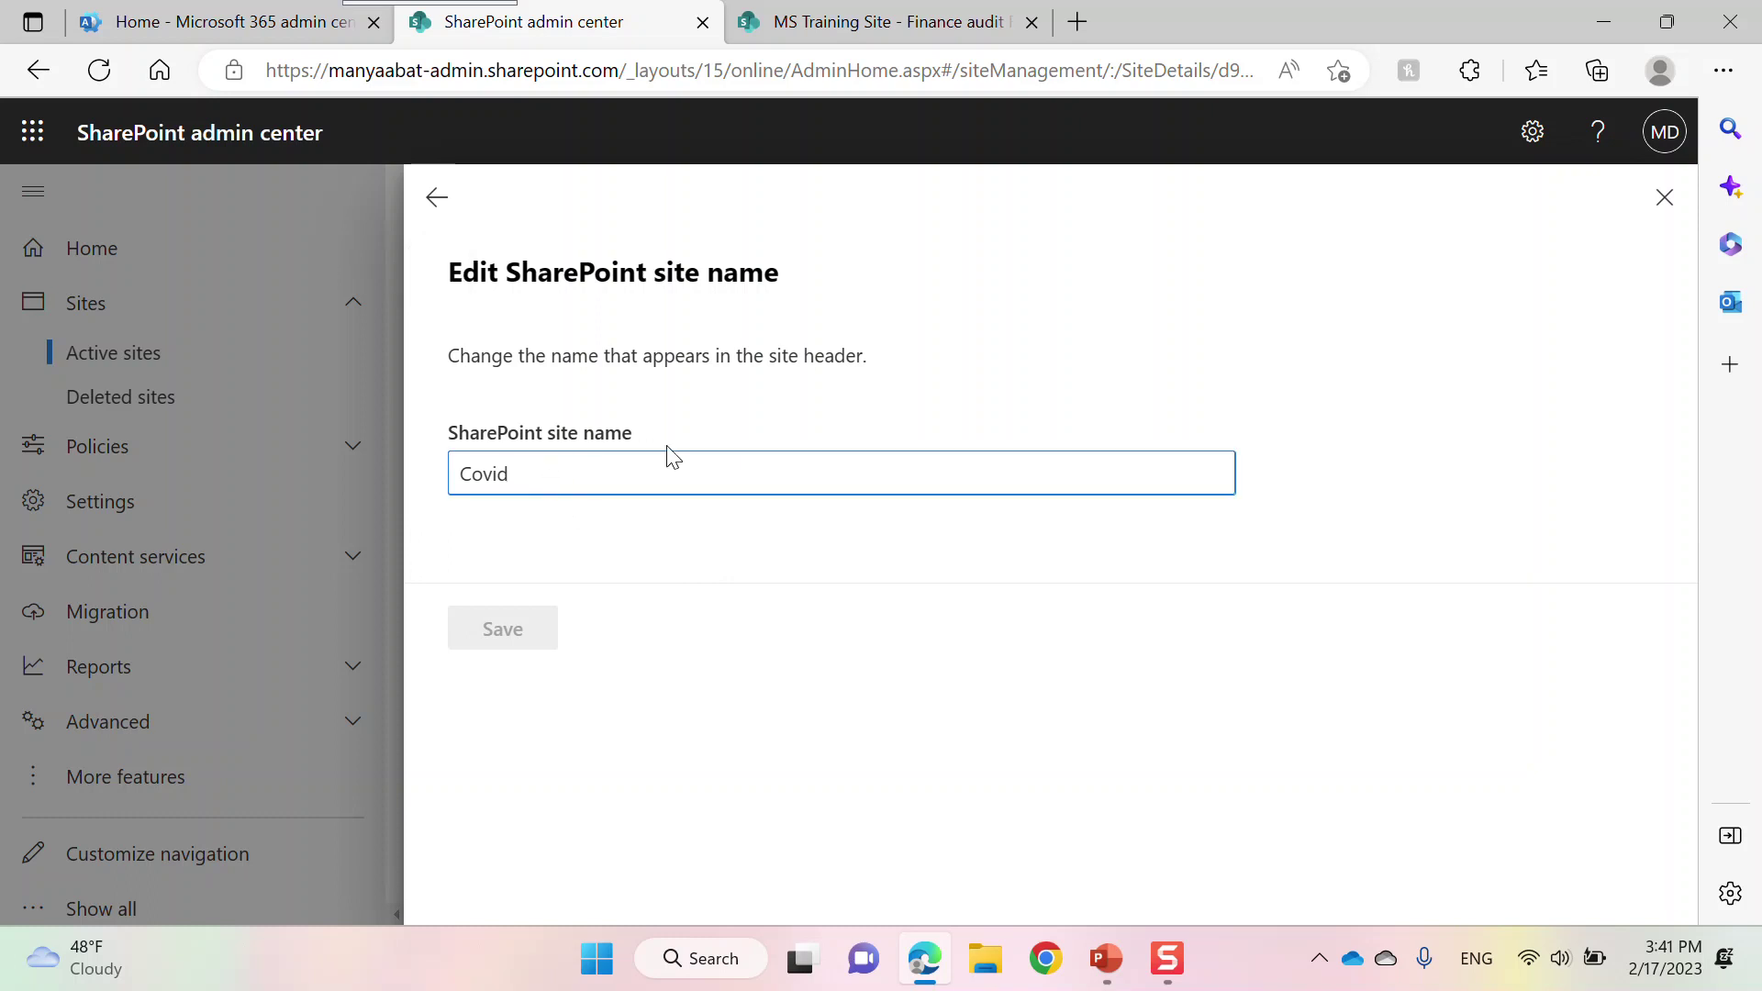
key("BackSpace")
type("orona")
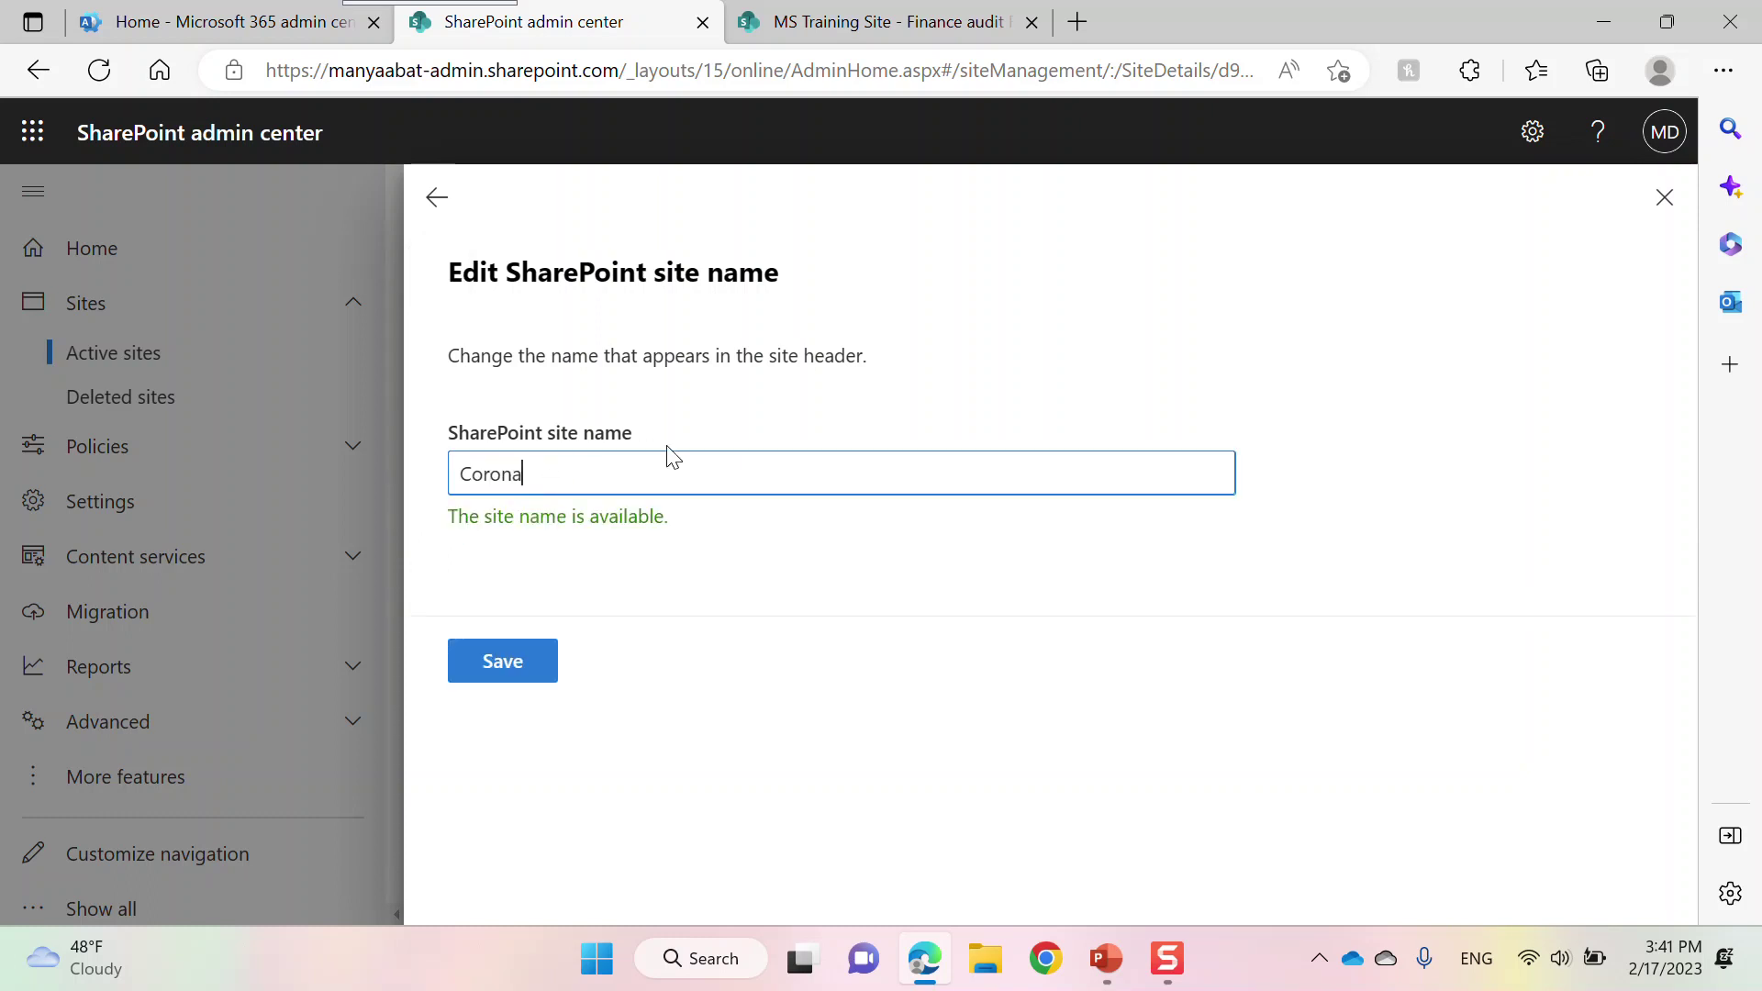
left_click(514, 676)
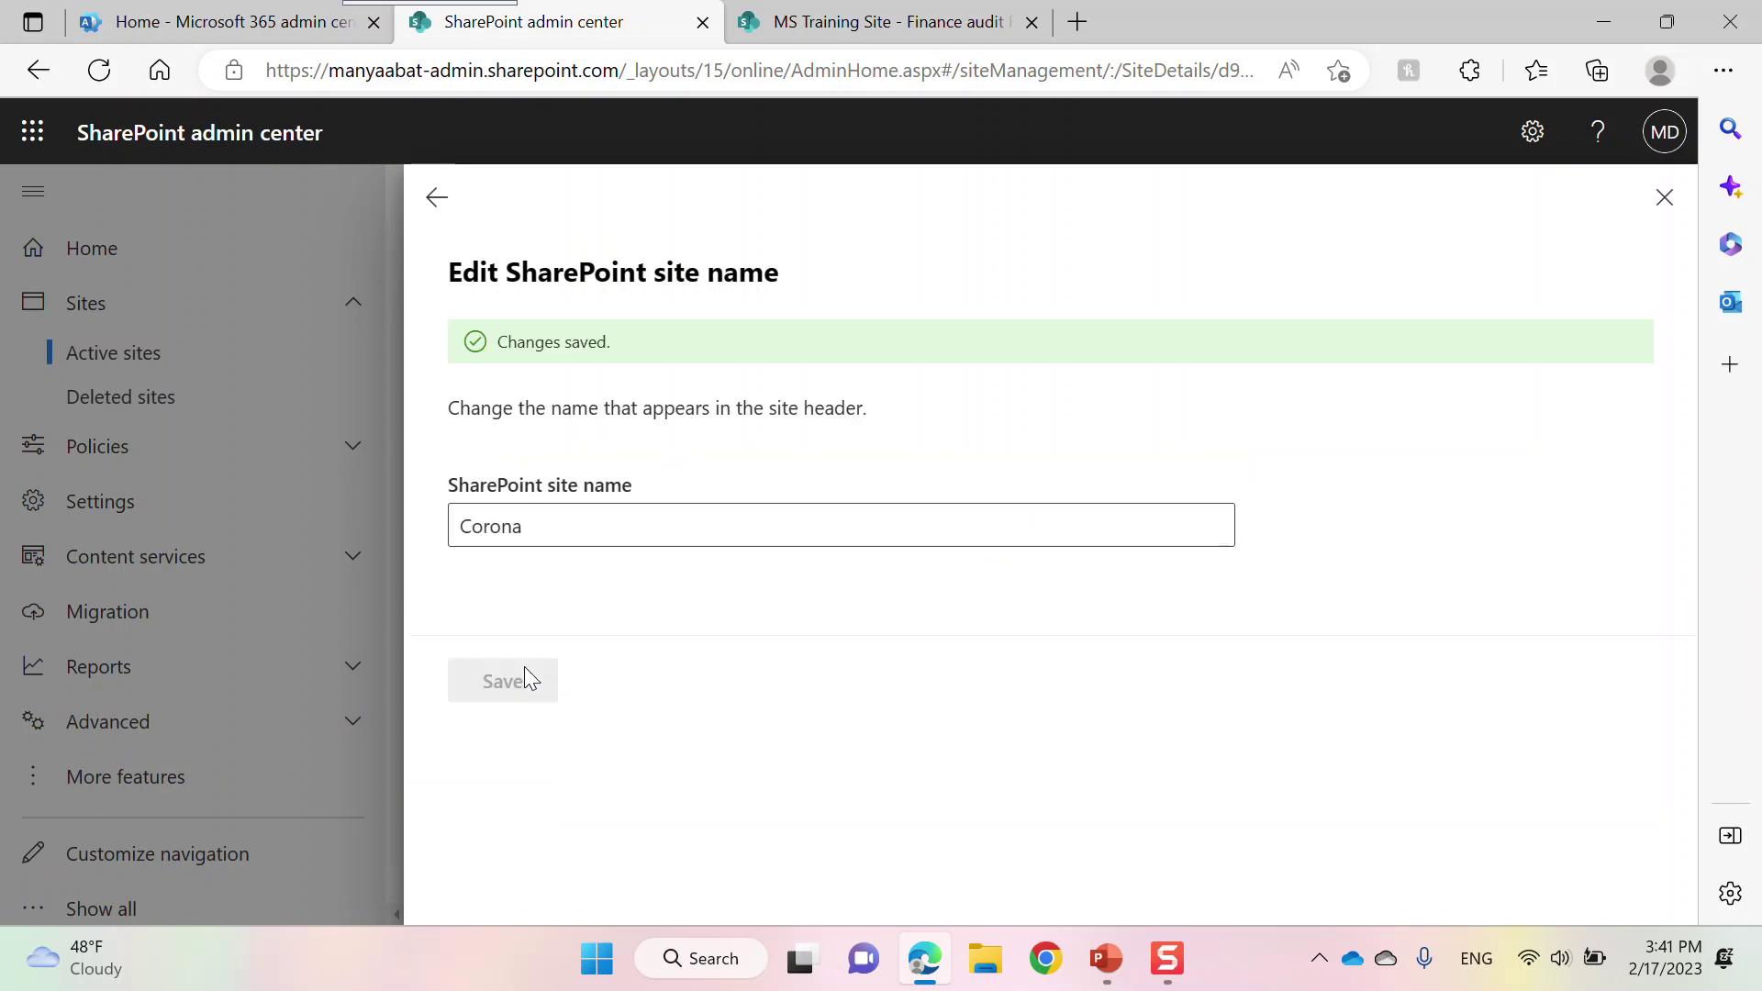
left_click(437, 198)
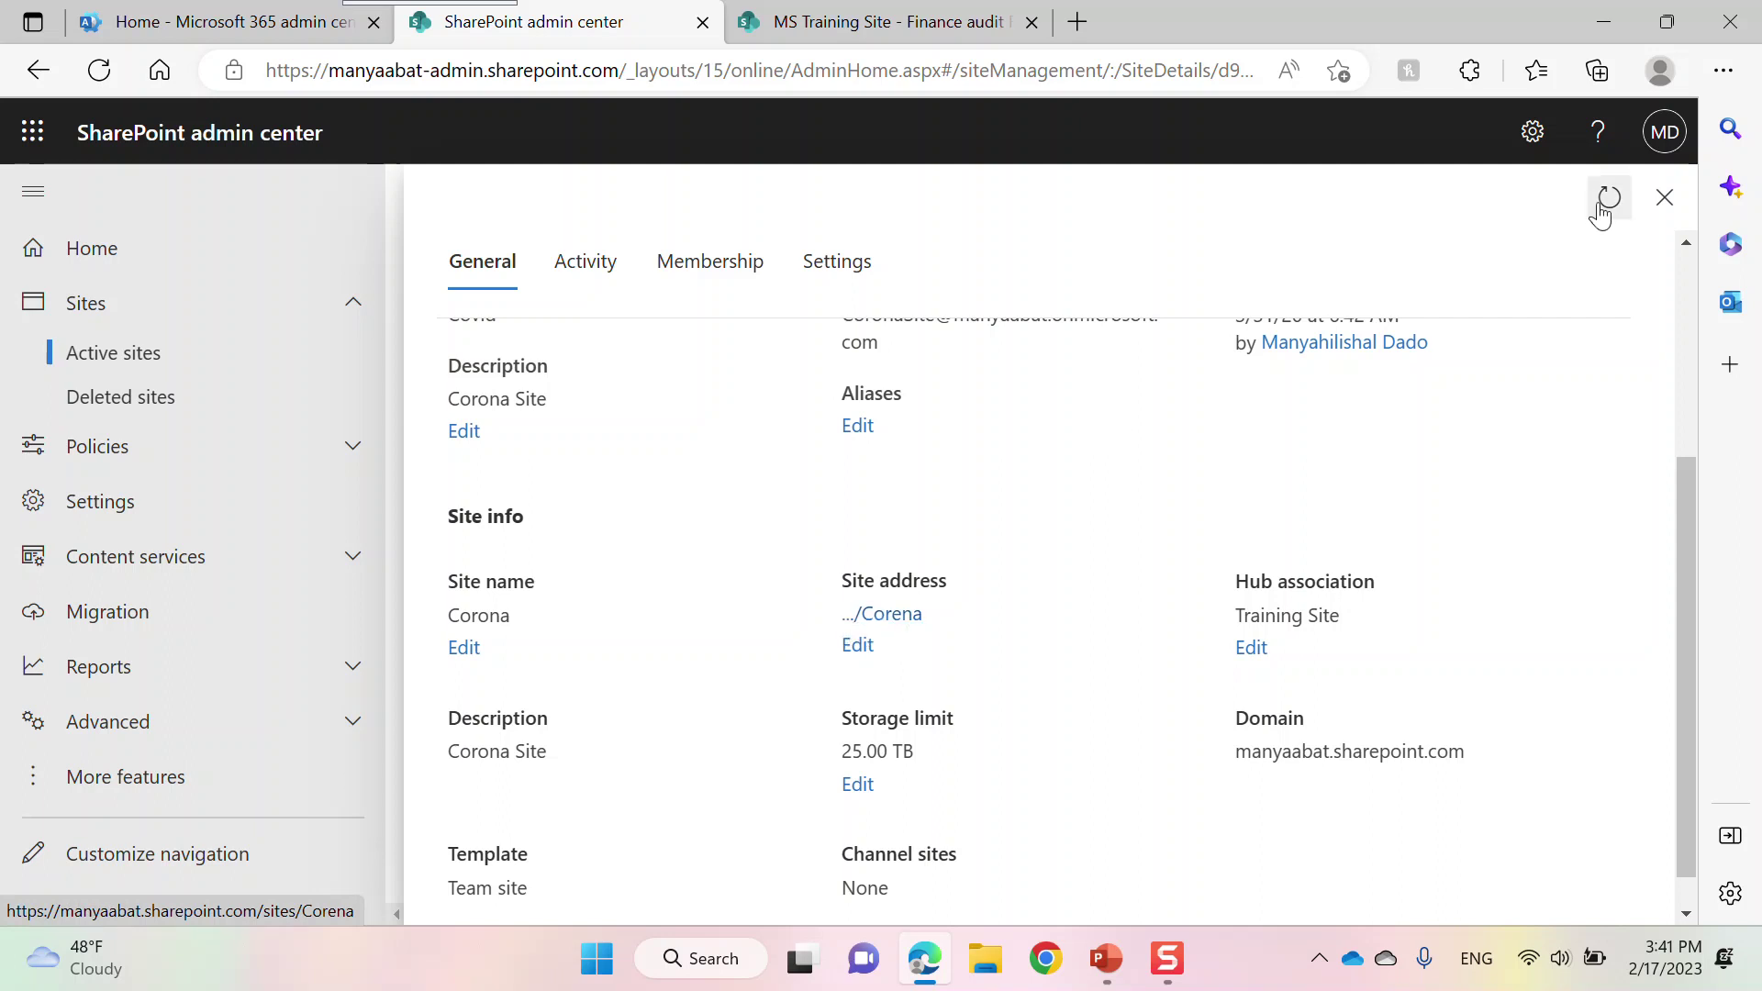
left_click(1672, 200)
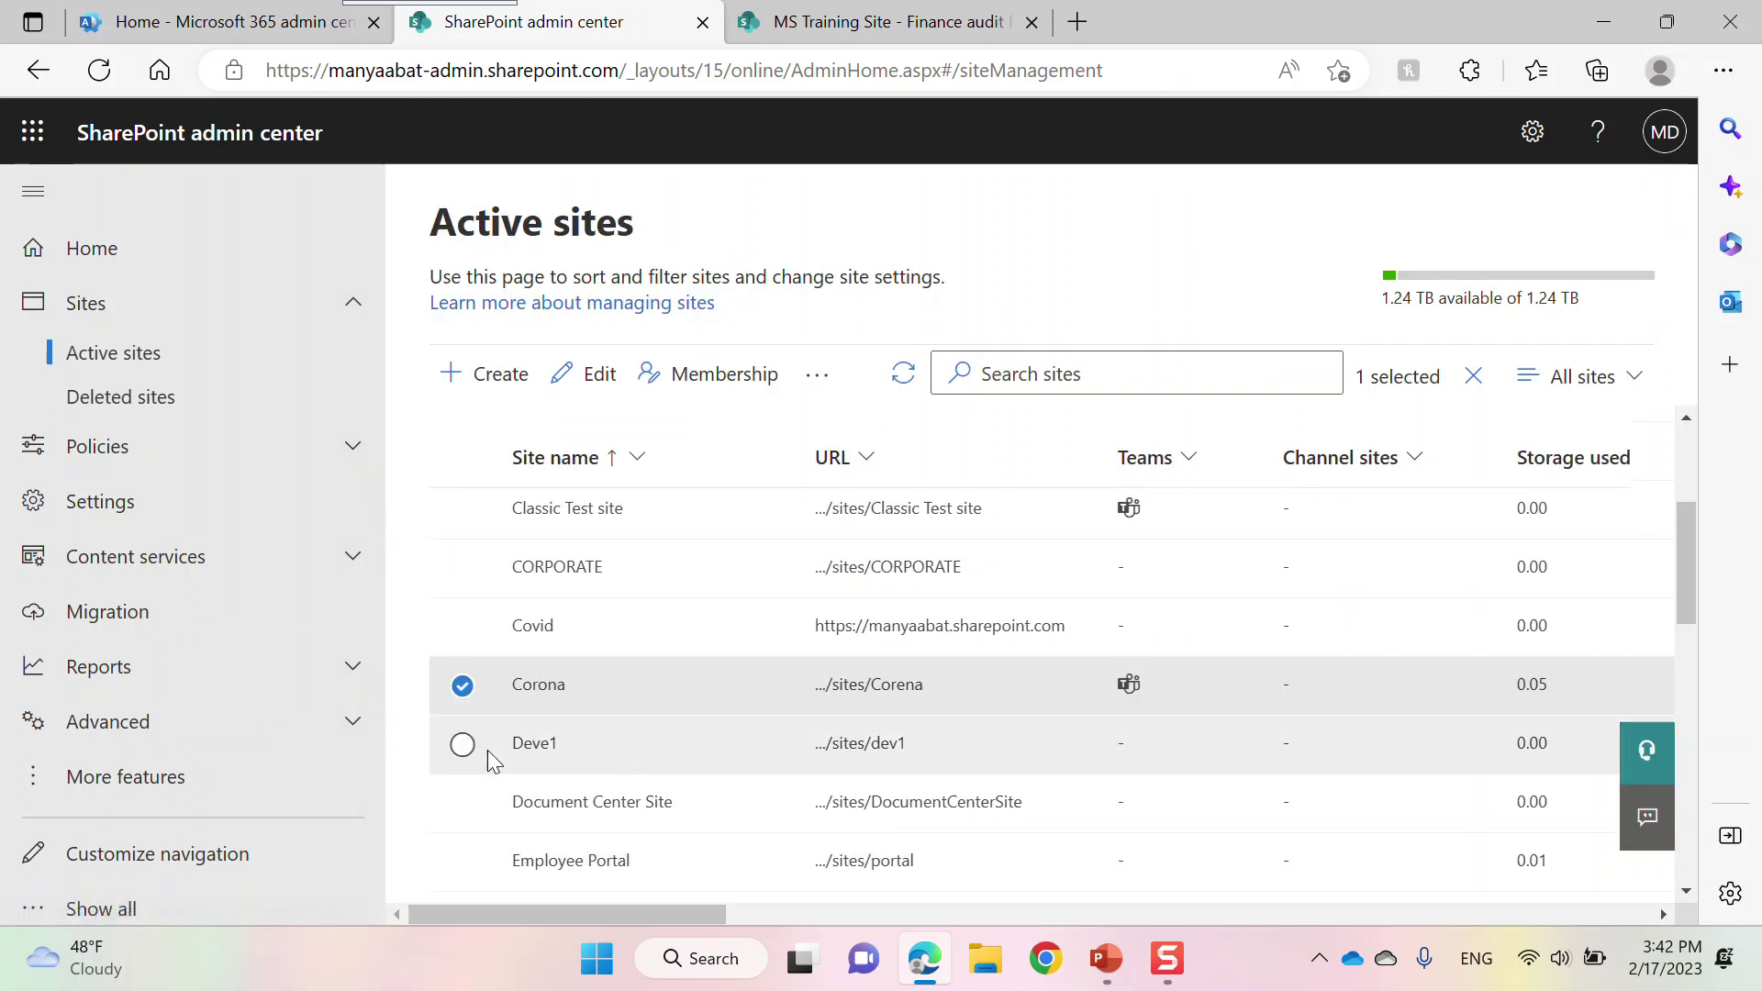
Review the hubs available for the Corona site's hub association, leaving the association unedited
left_click(817, 376)
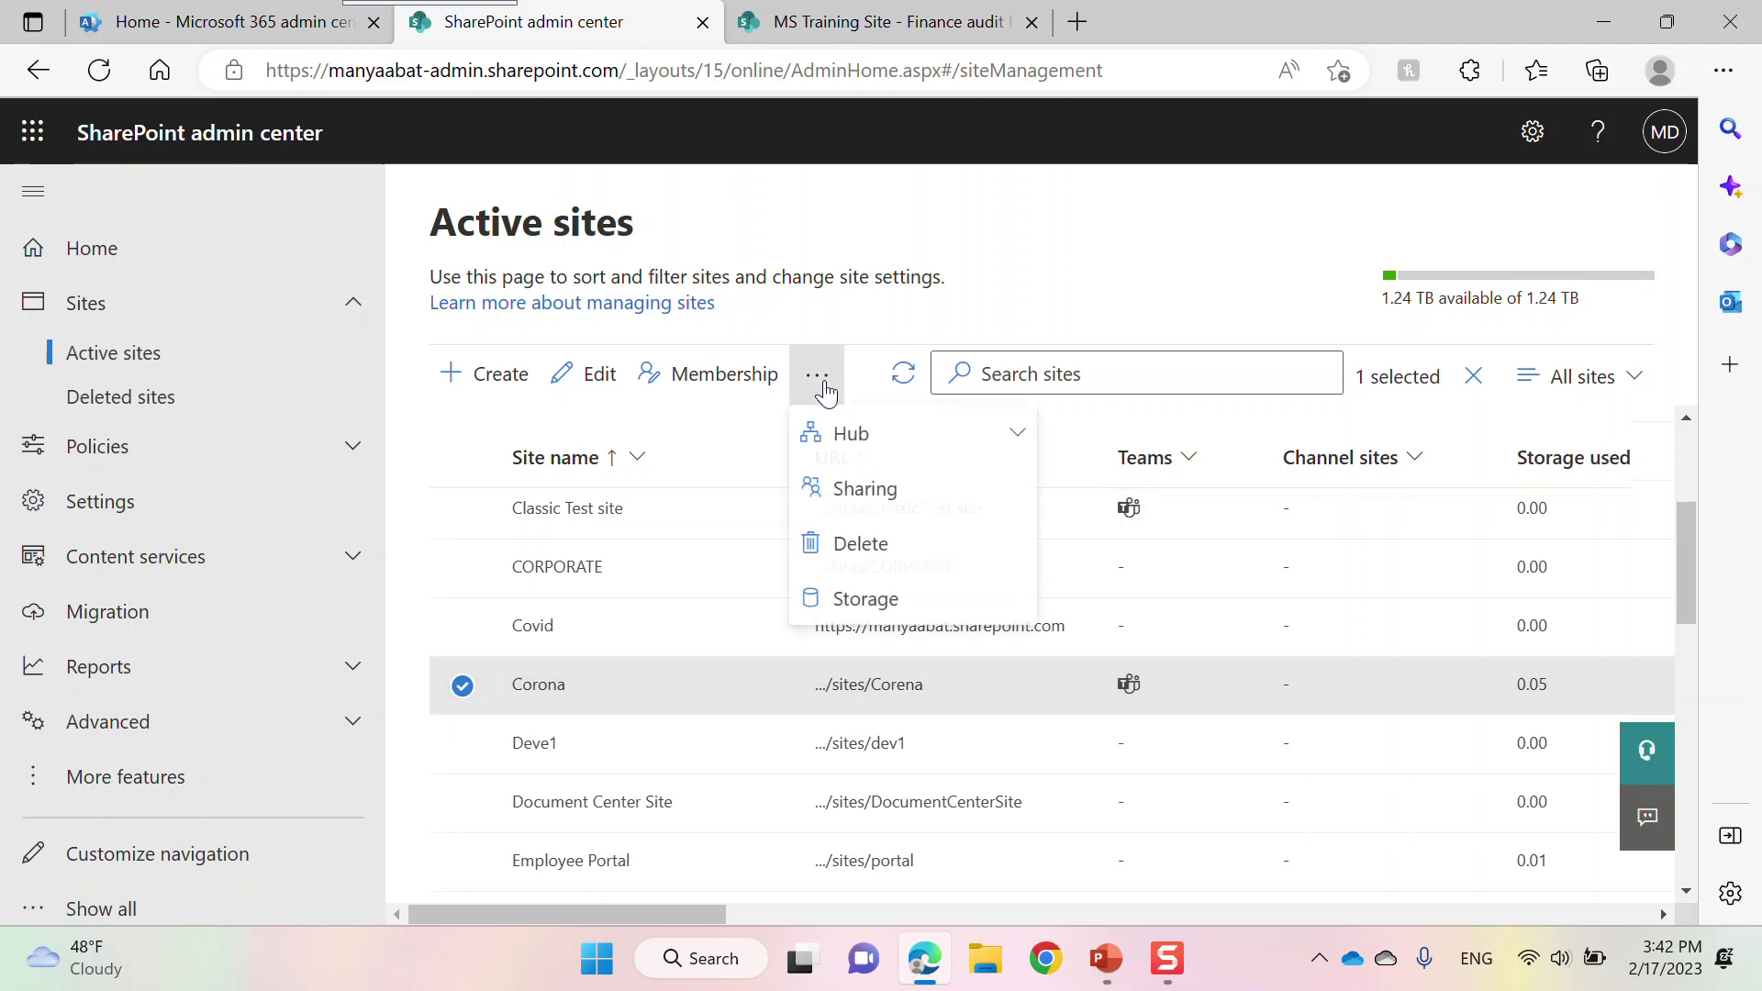
left_click(852, 448)
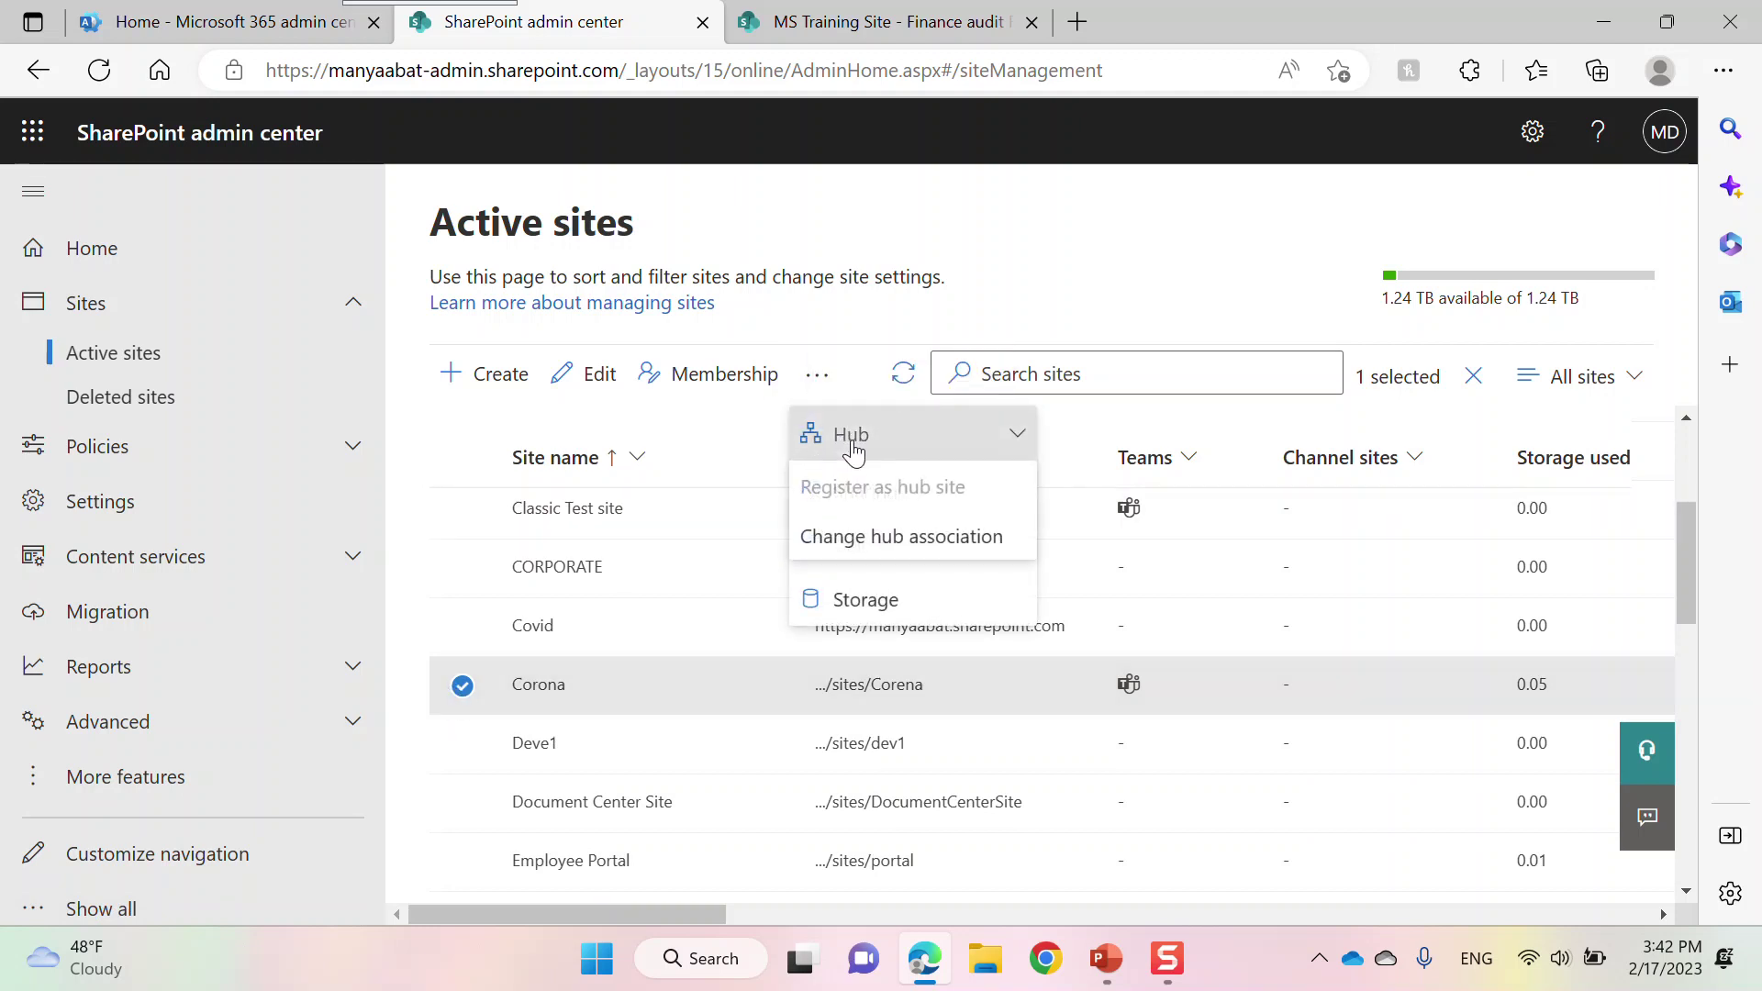
left_click(865, 540)
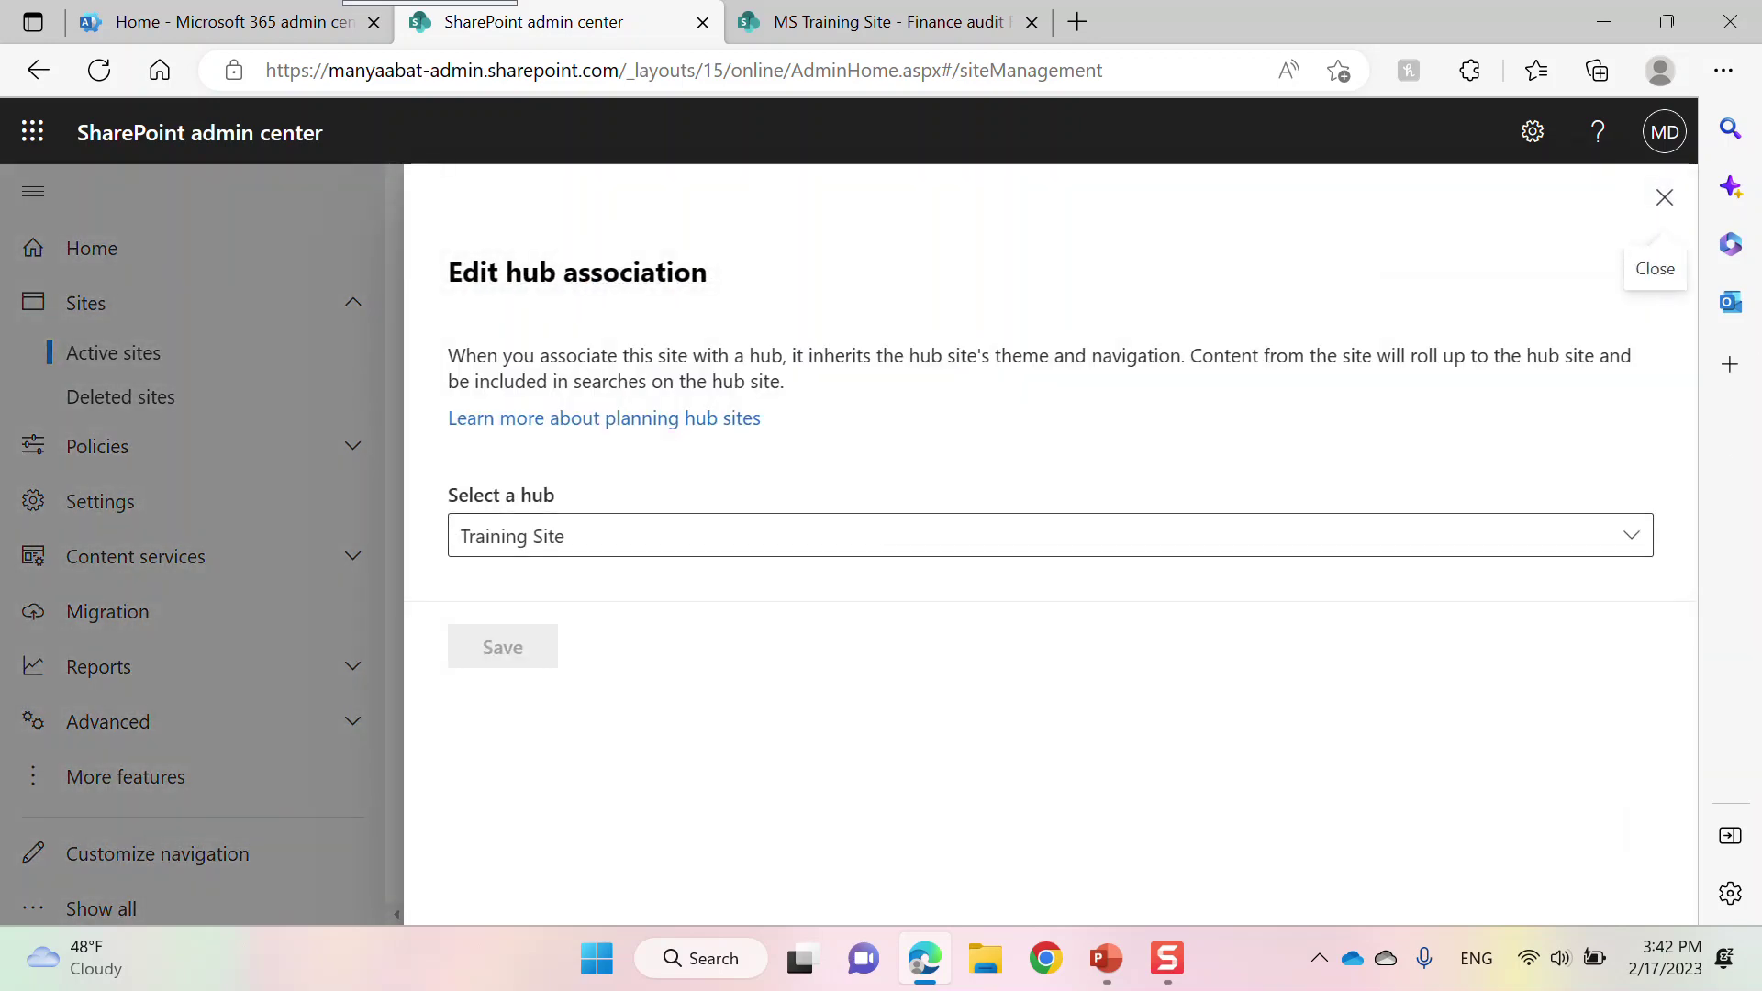
left_click(1631, 535)
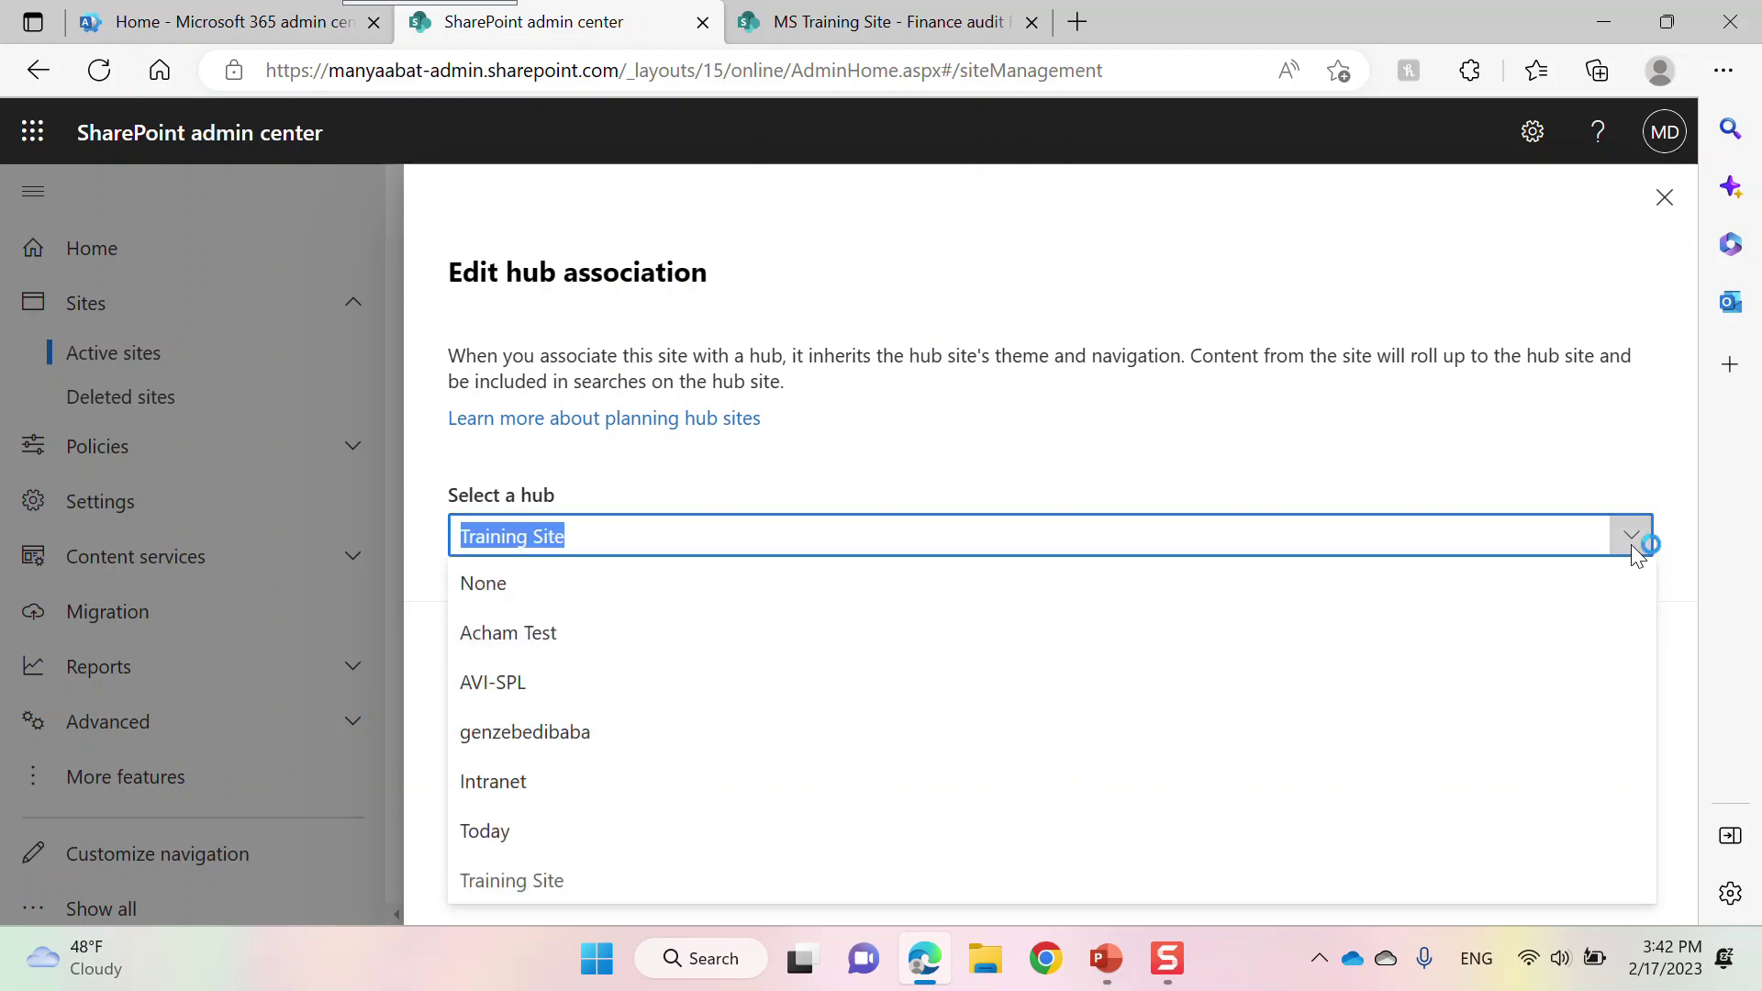
left_click(1662, 197)
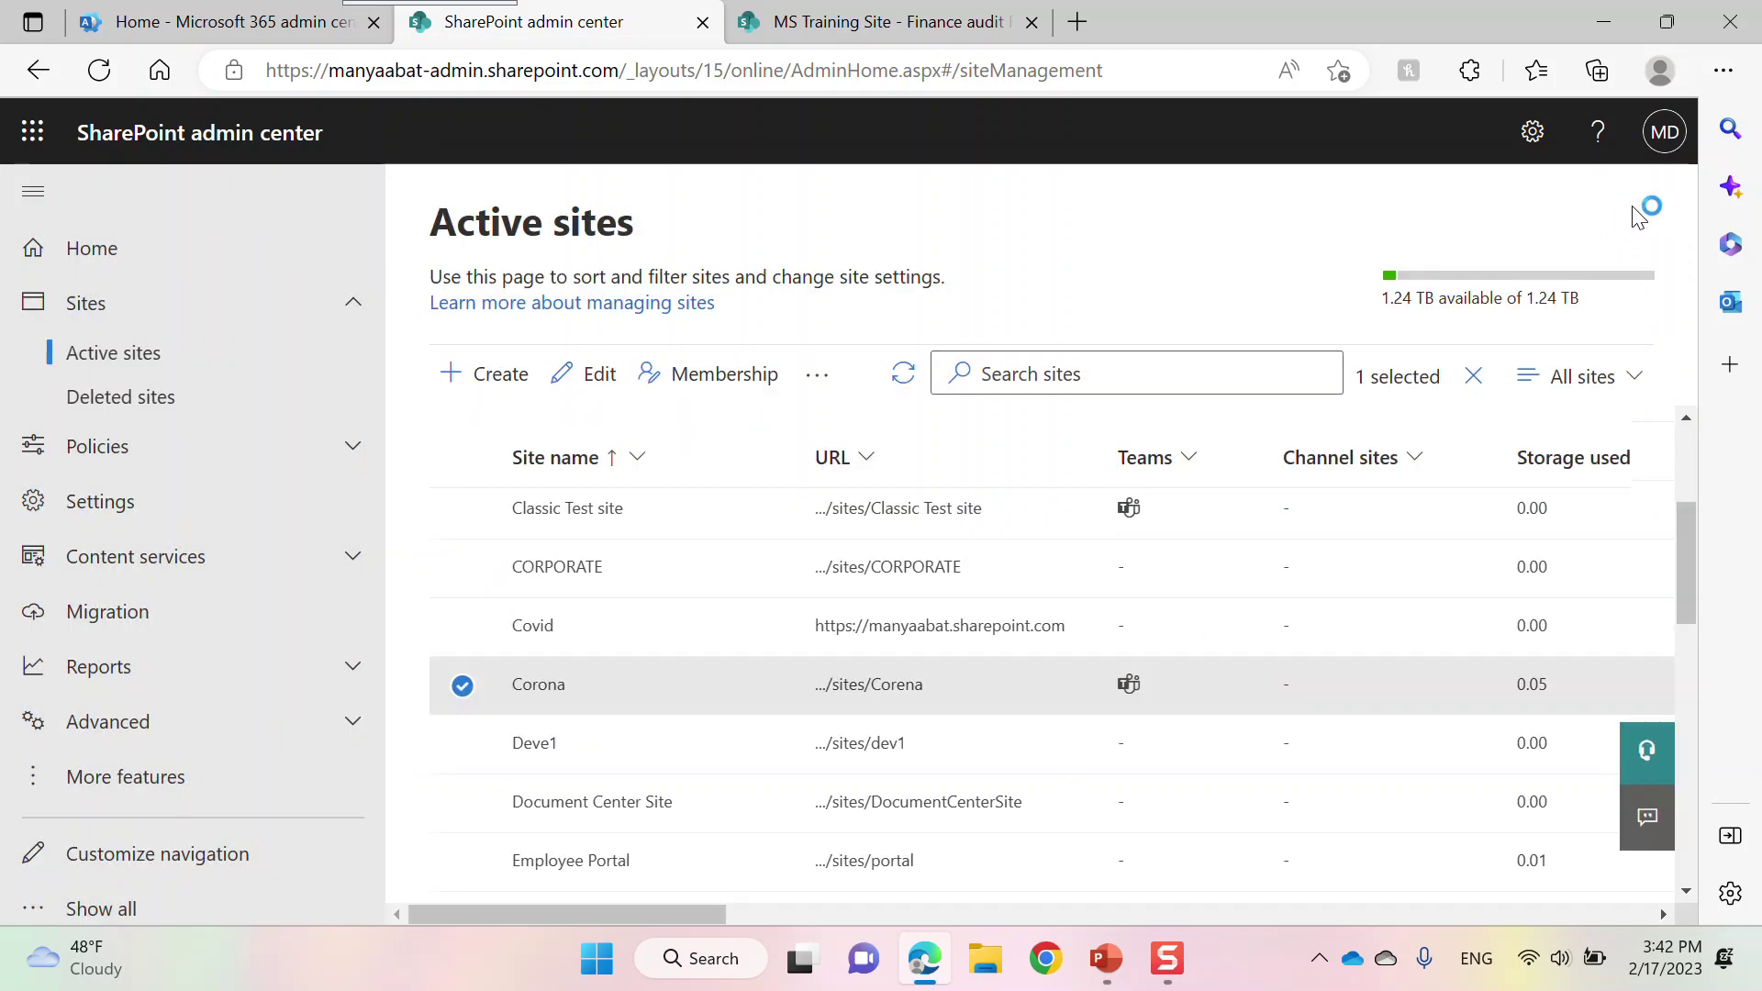
Change the Corona site's hub association to None, save it, and return to the active sites list
left_click(823, 392)
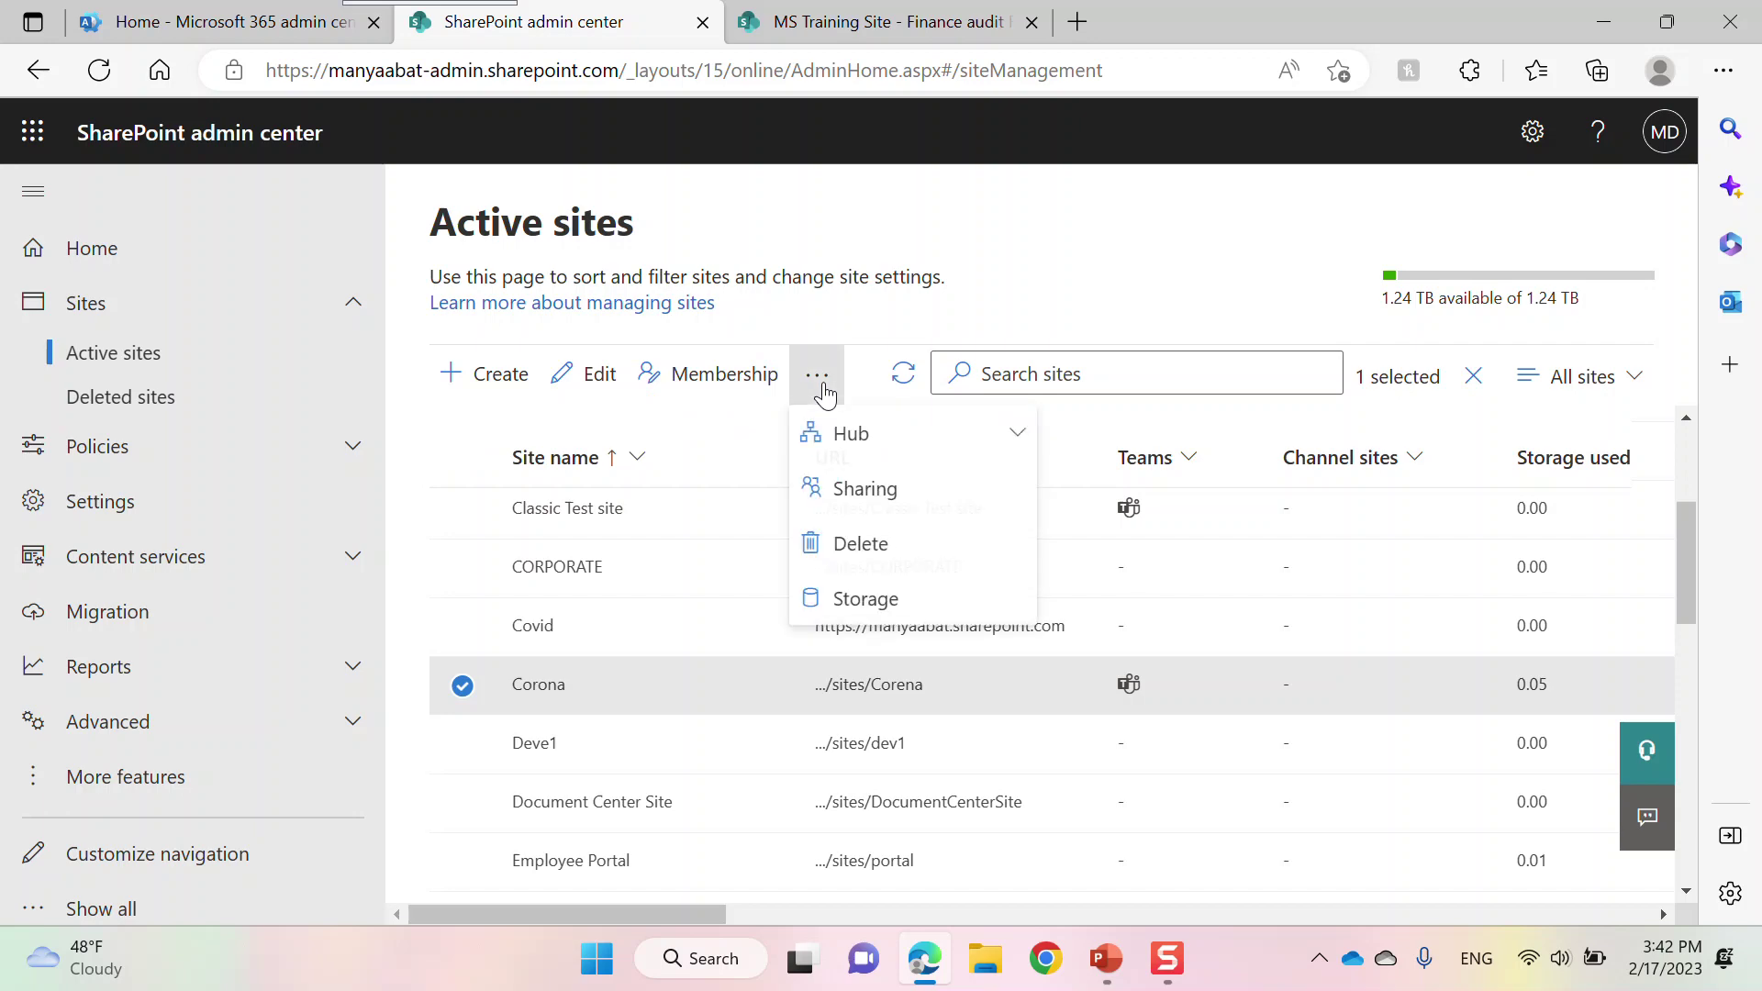
left_click(845, 439)
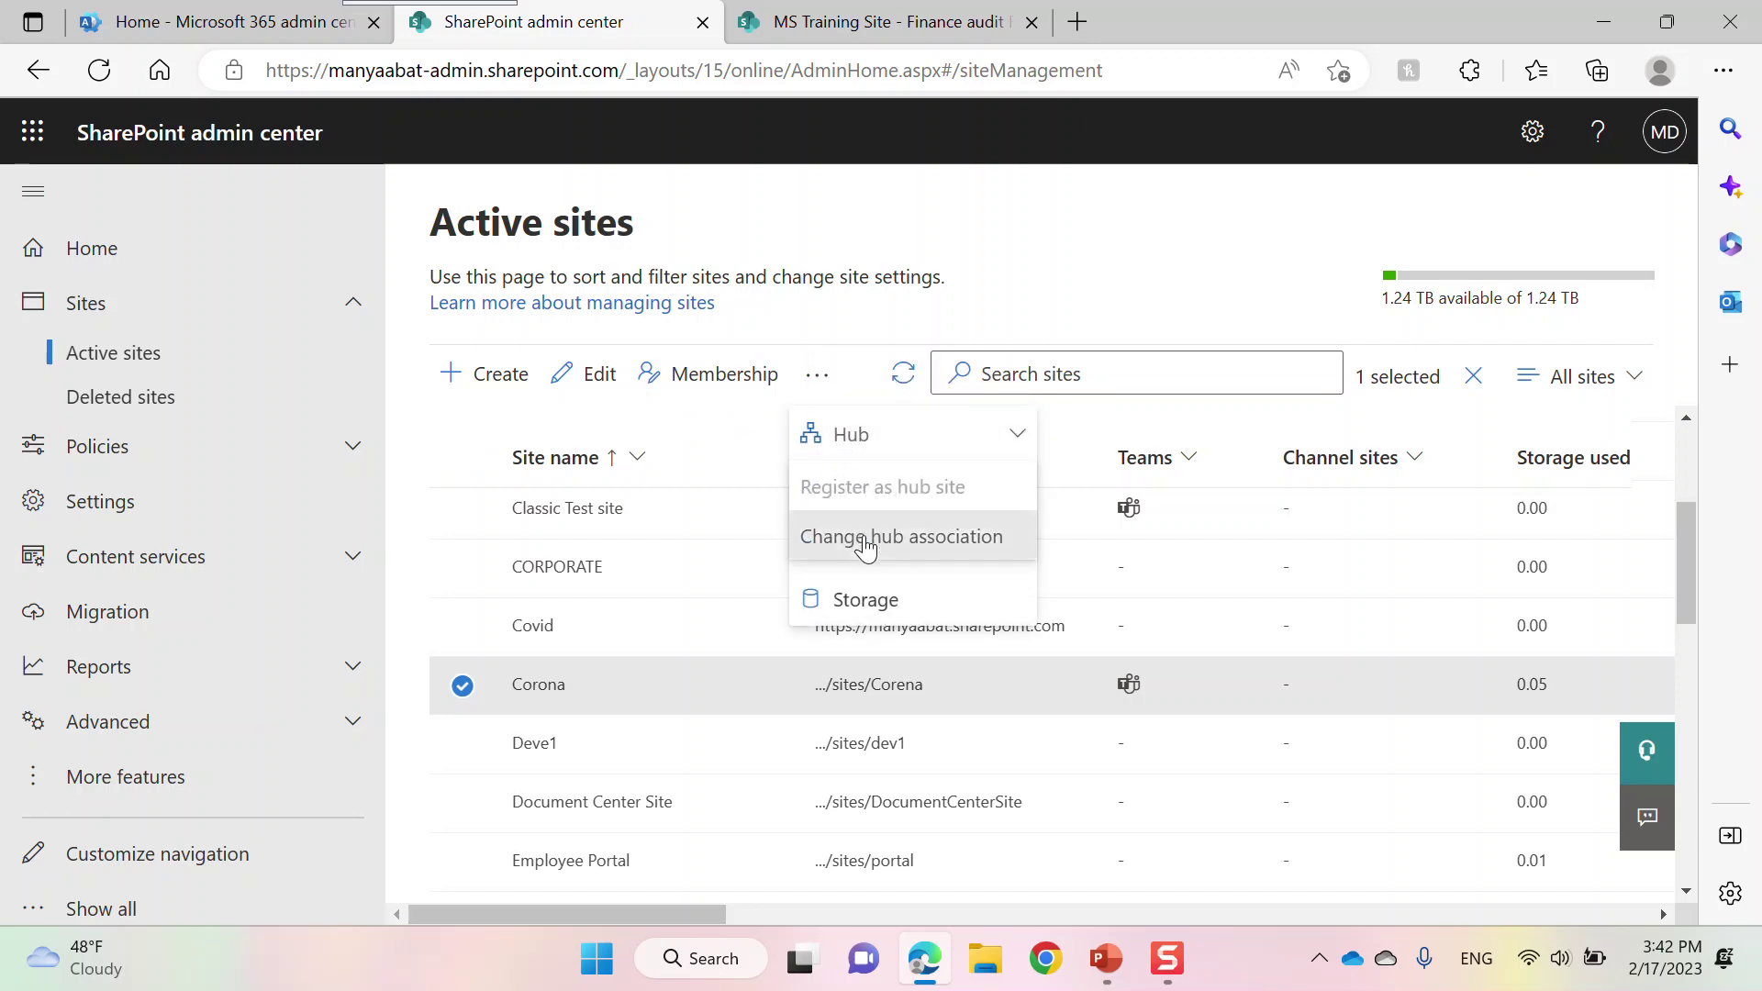
left_click(867, 534)
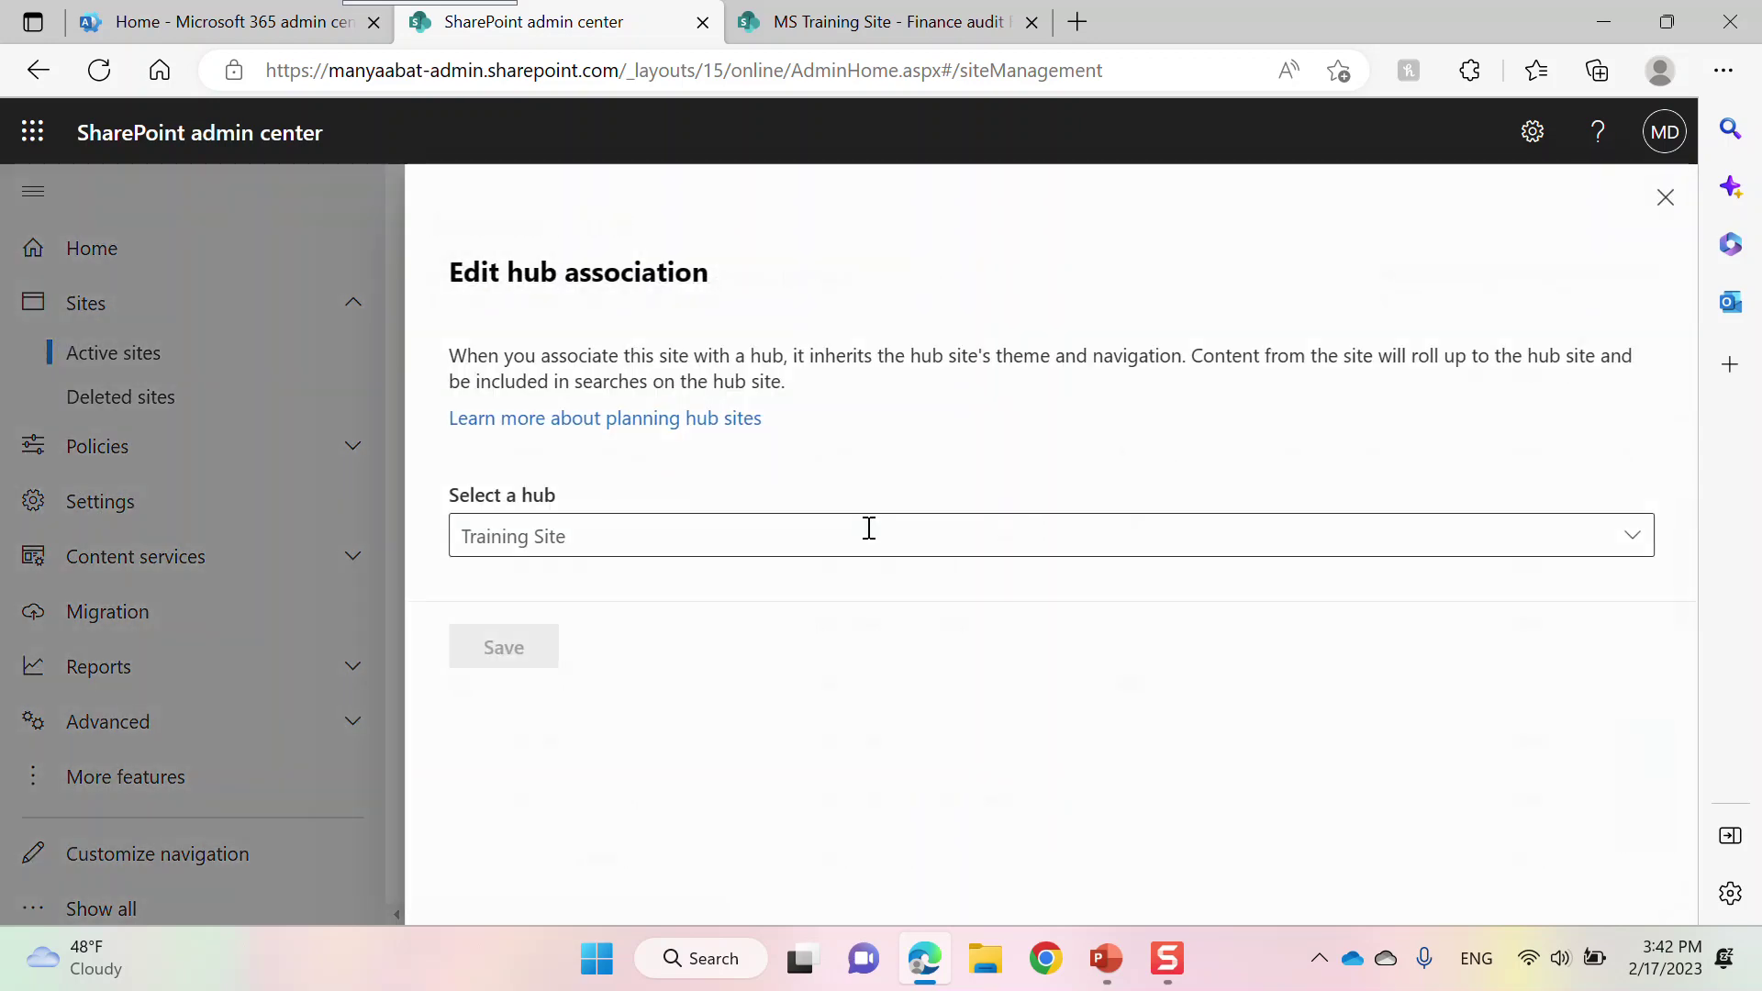
left_click(1629, 540)
left_click(466, 587)
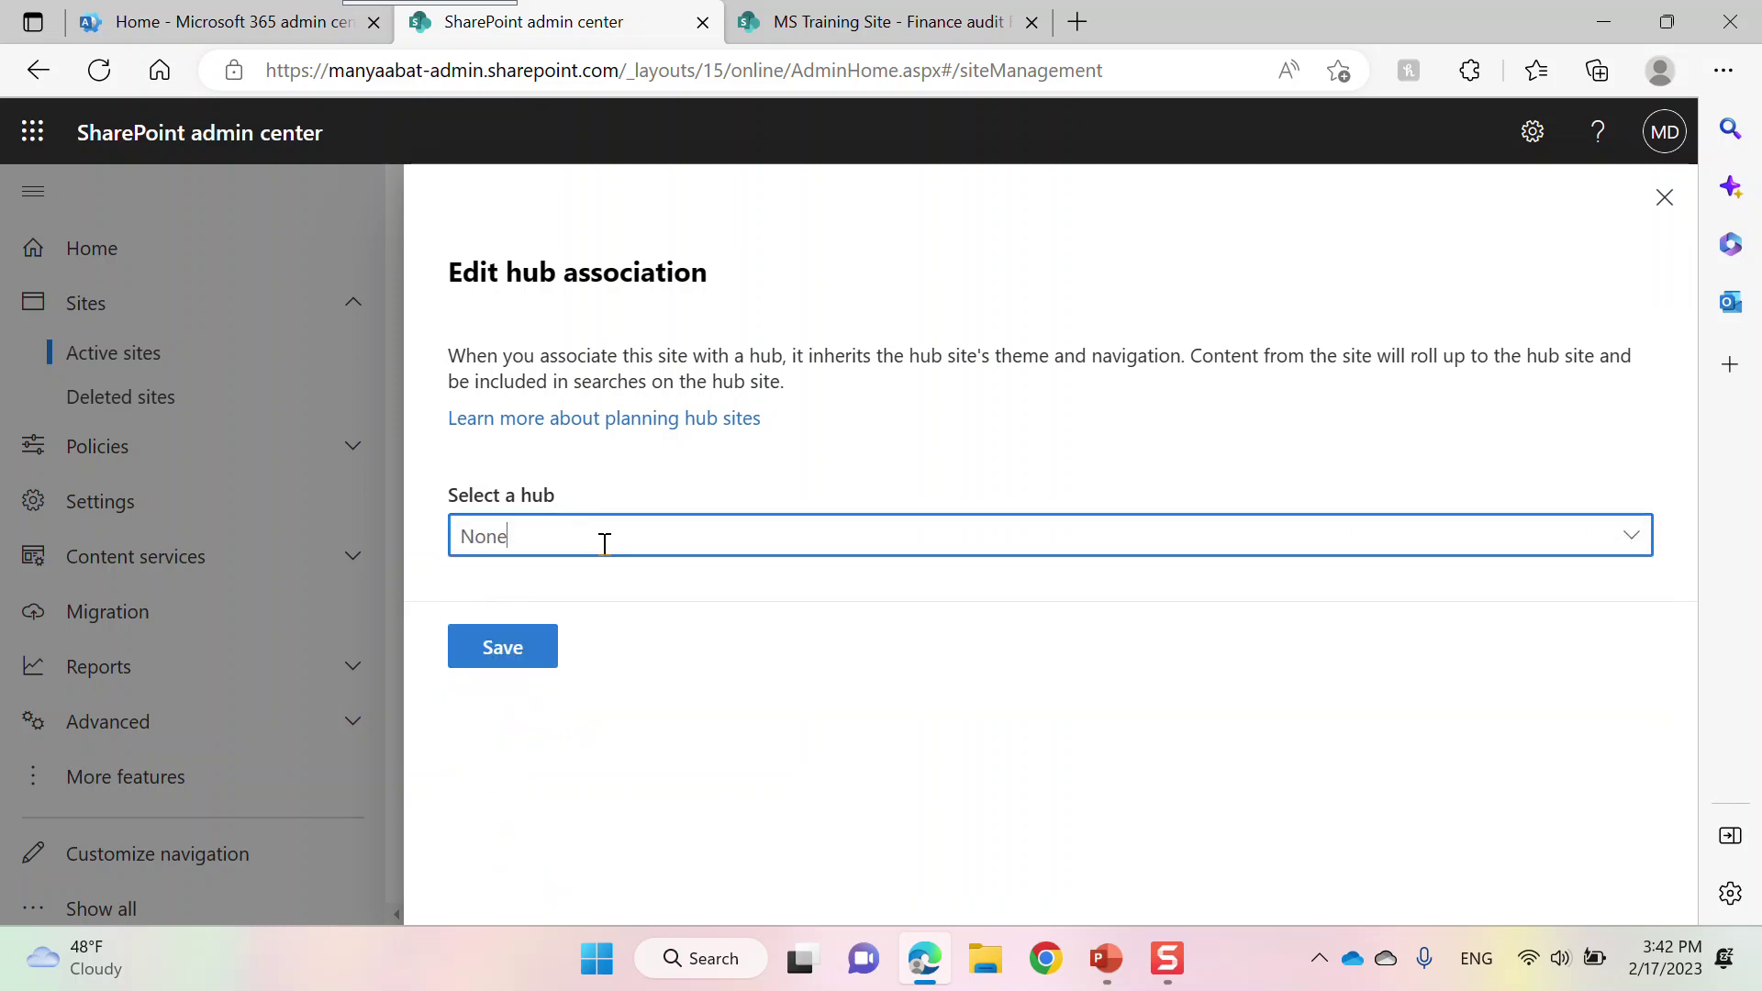
left_click(514, 659)
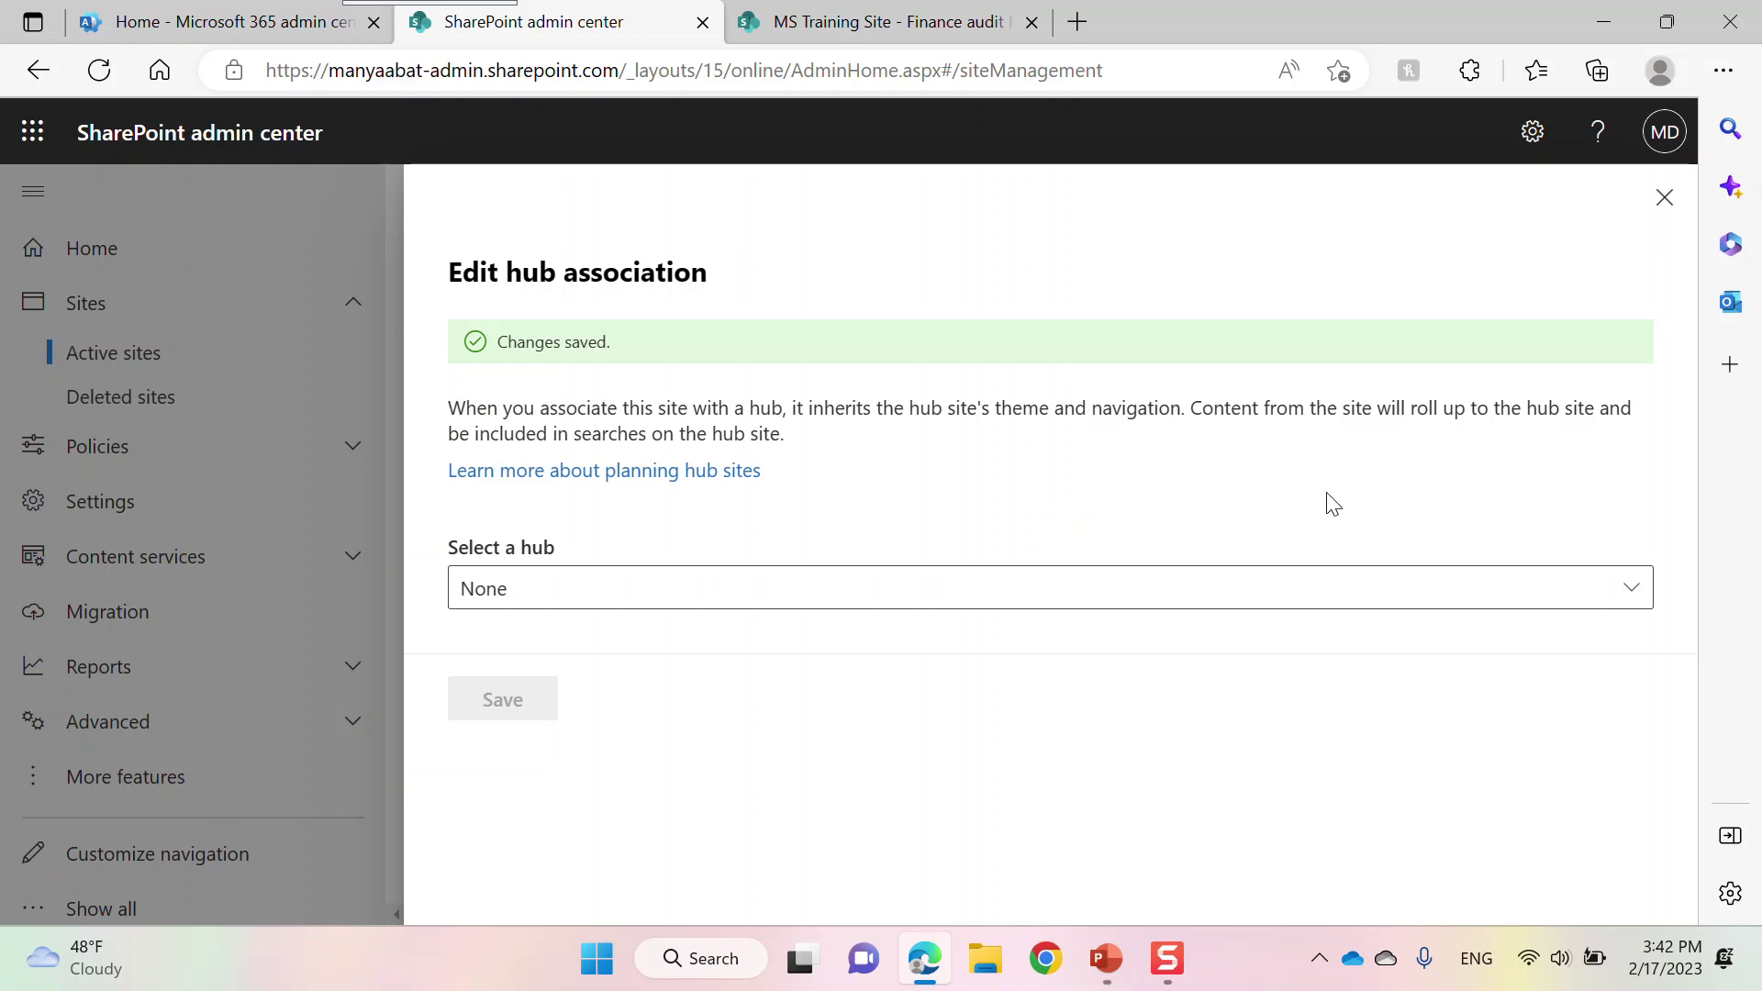
left_click(1663, 196)
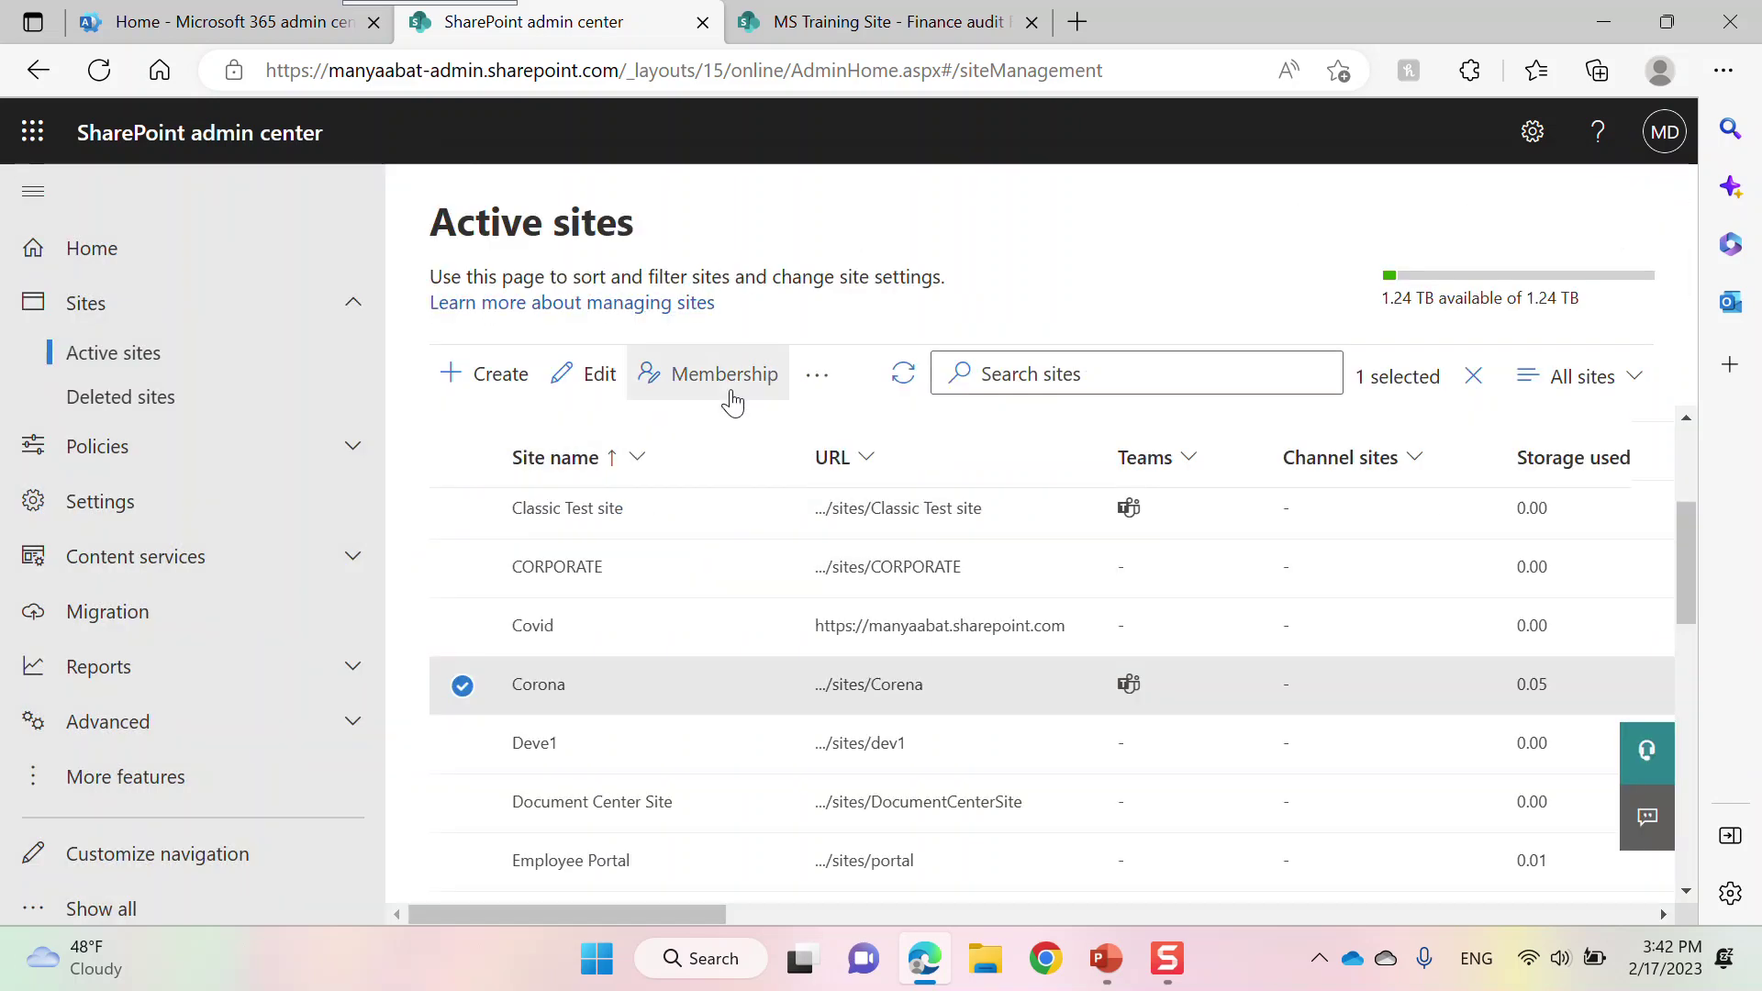
Register the Corona site as a hub site with the hub name Corona, save, and close the form
left_click(818, 380)
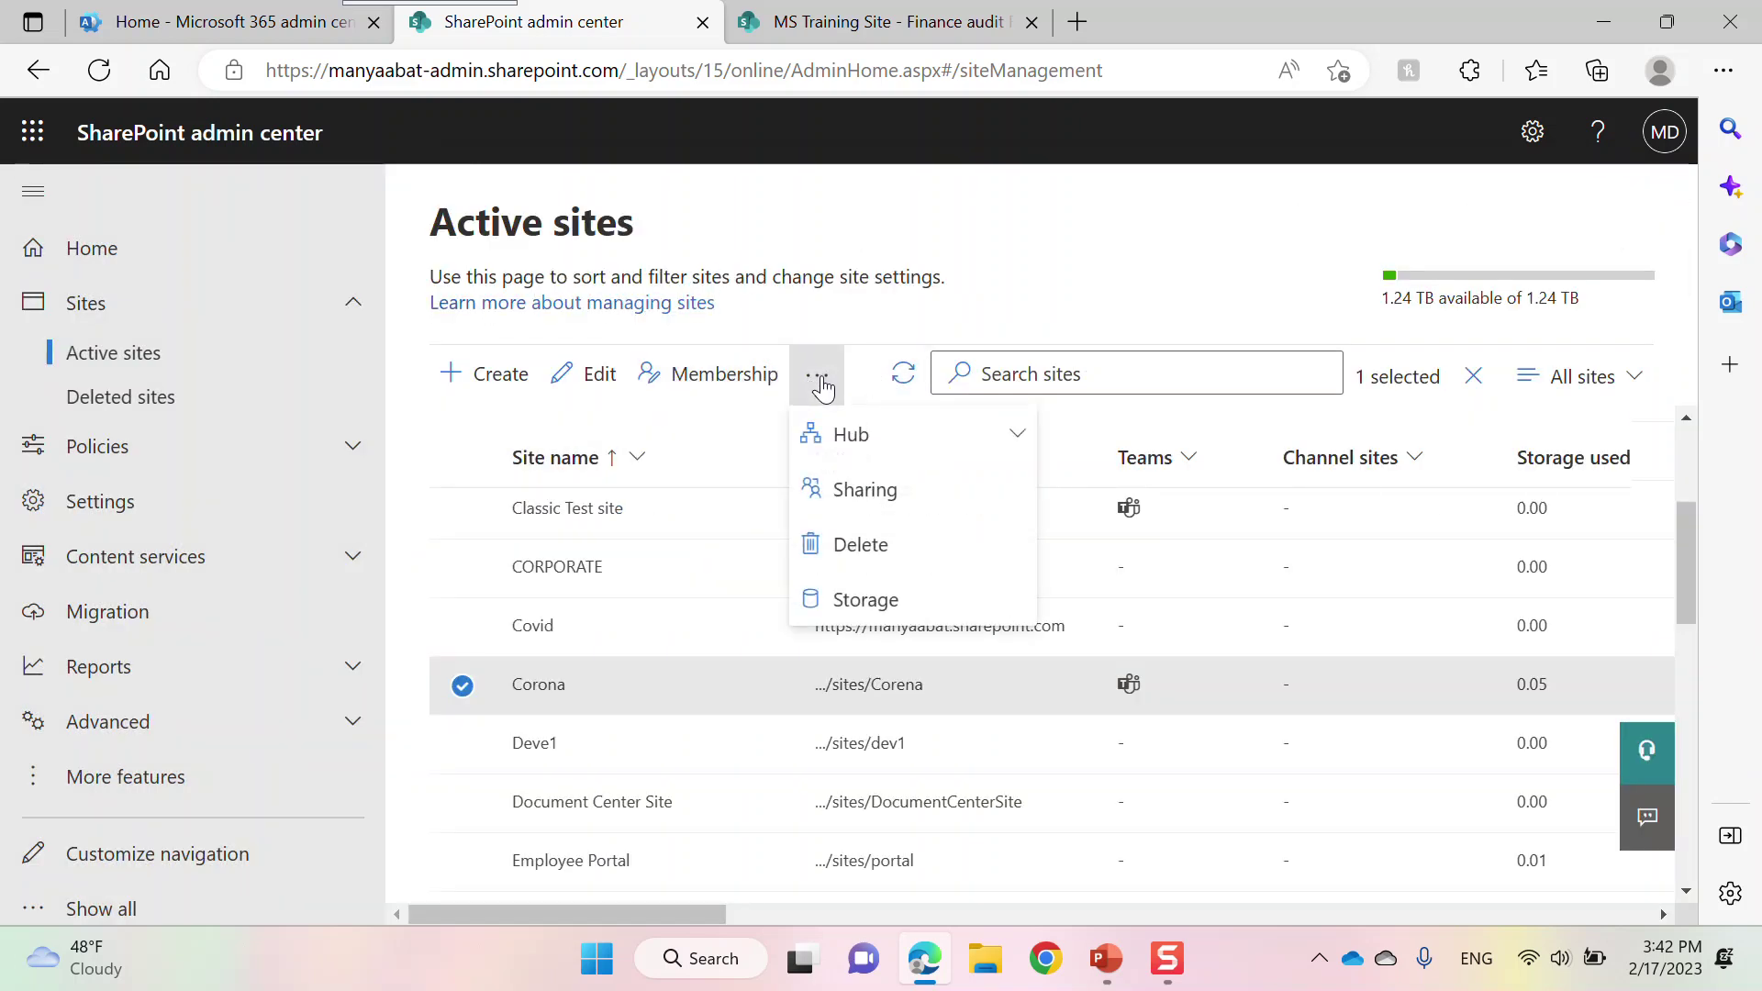
left_click(843, 449)
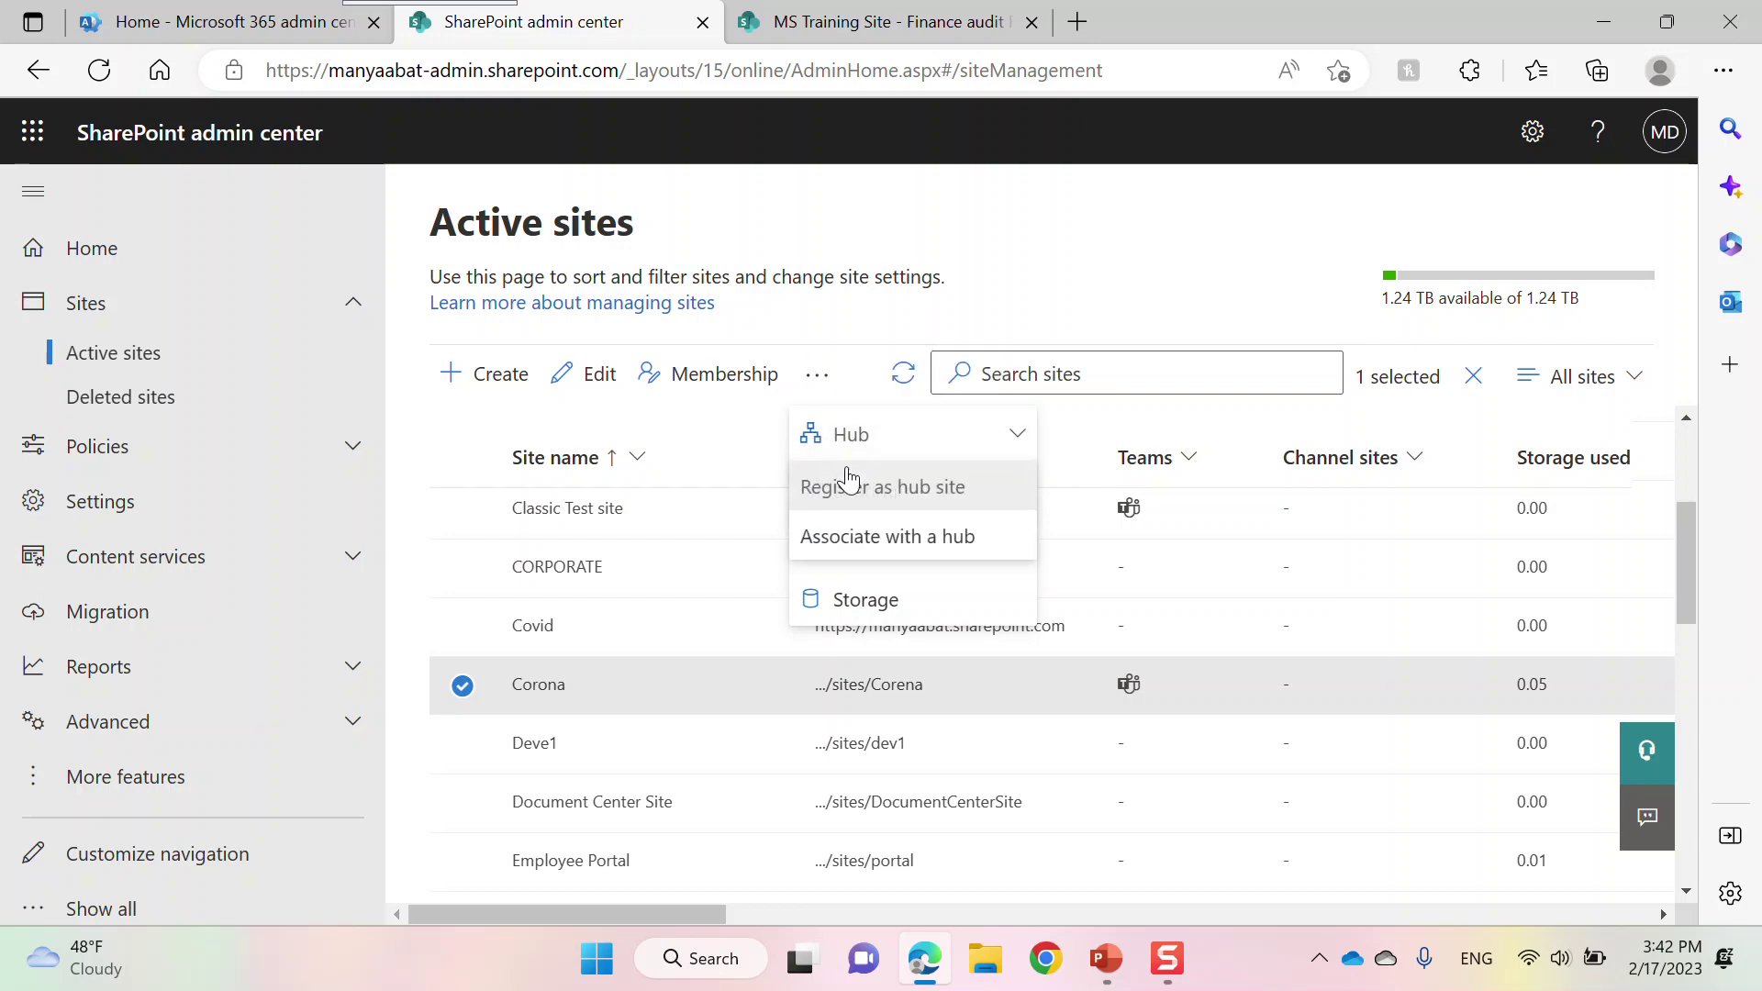
left_click(932, 504)
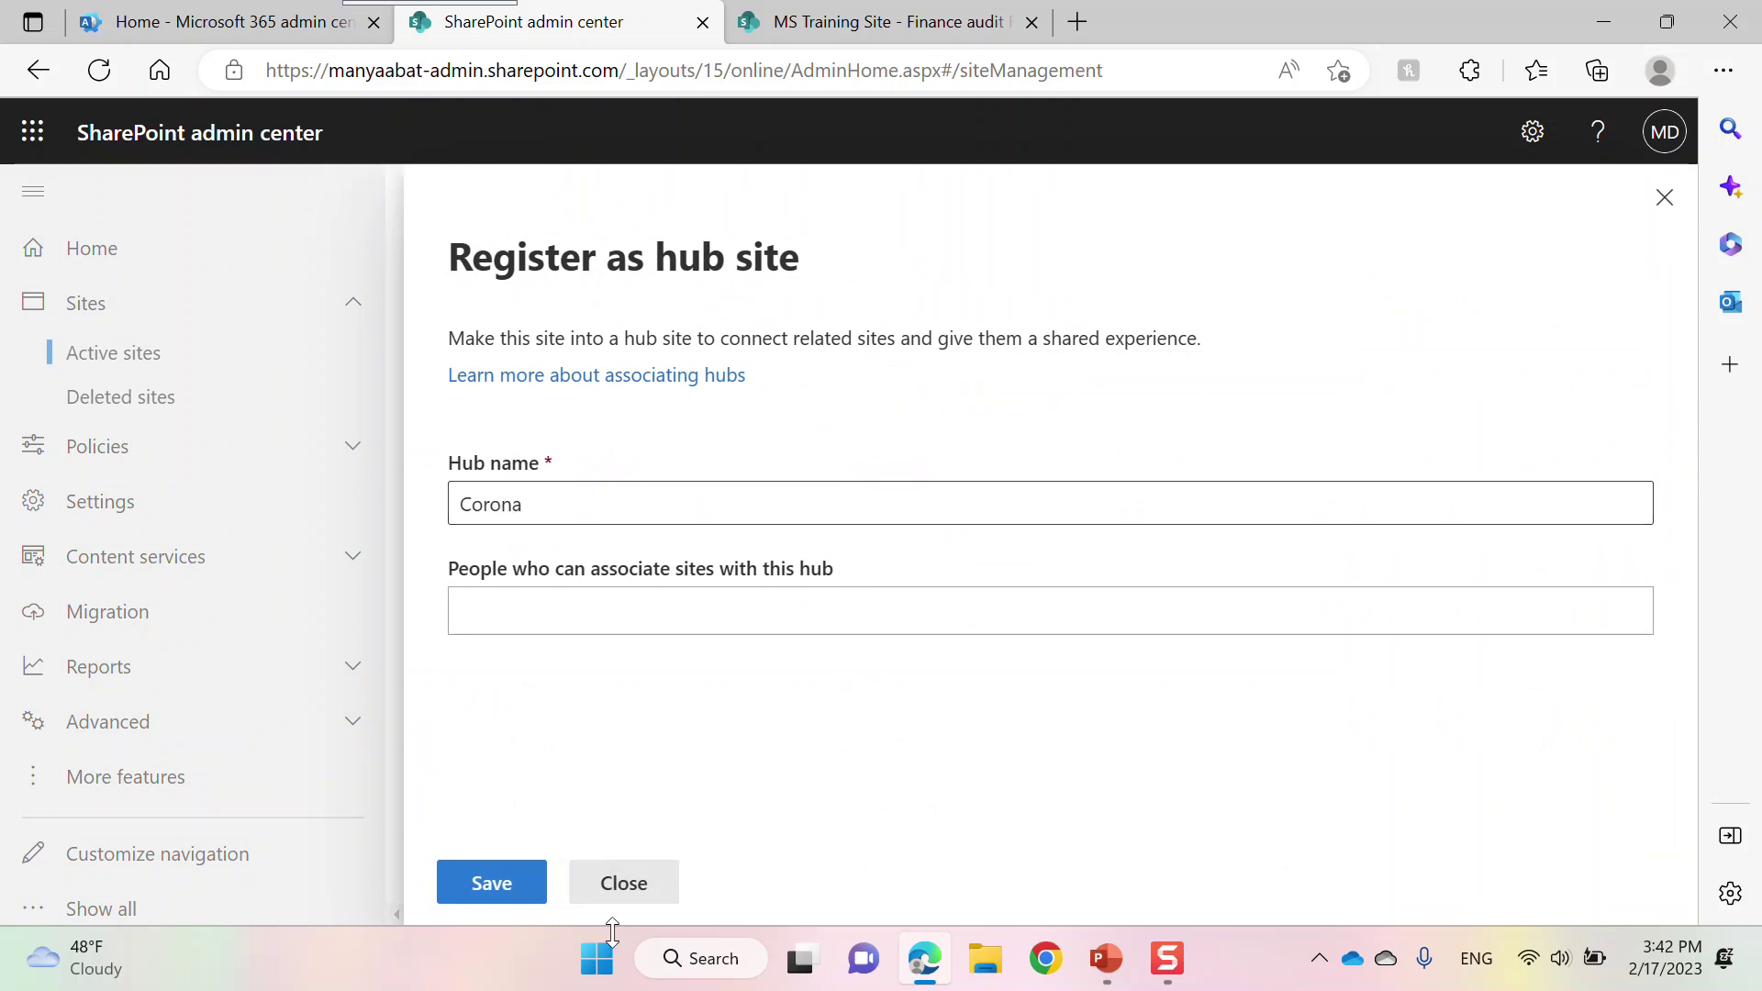
left_click(507, 883)
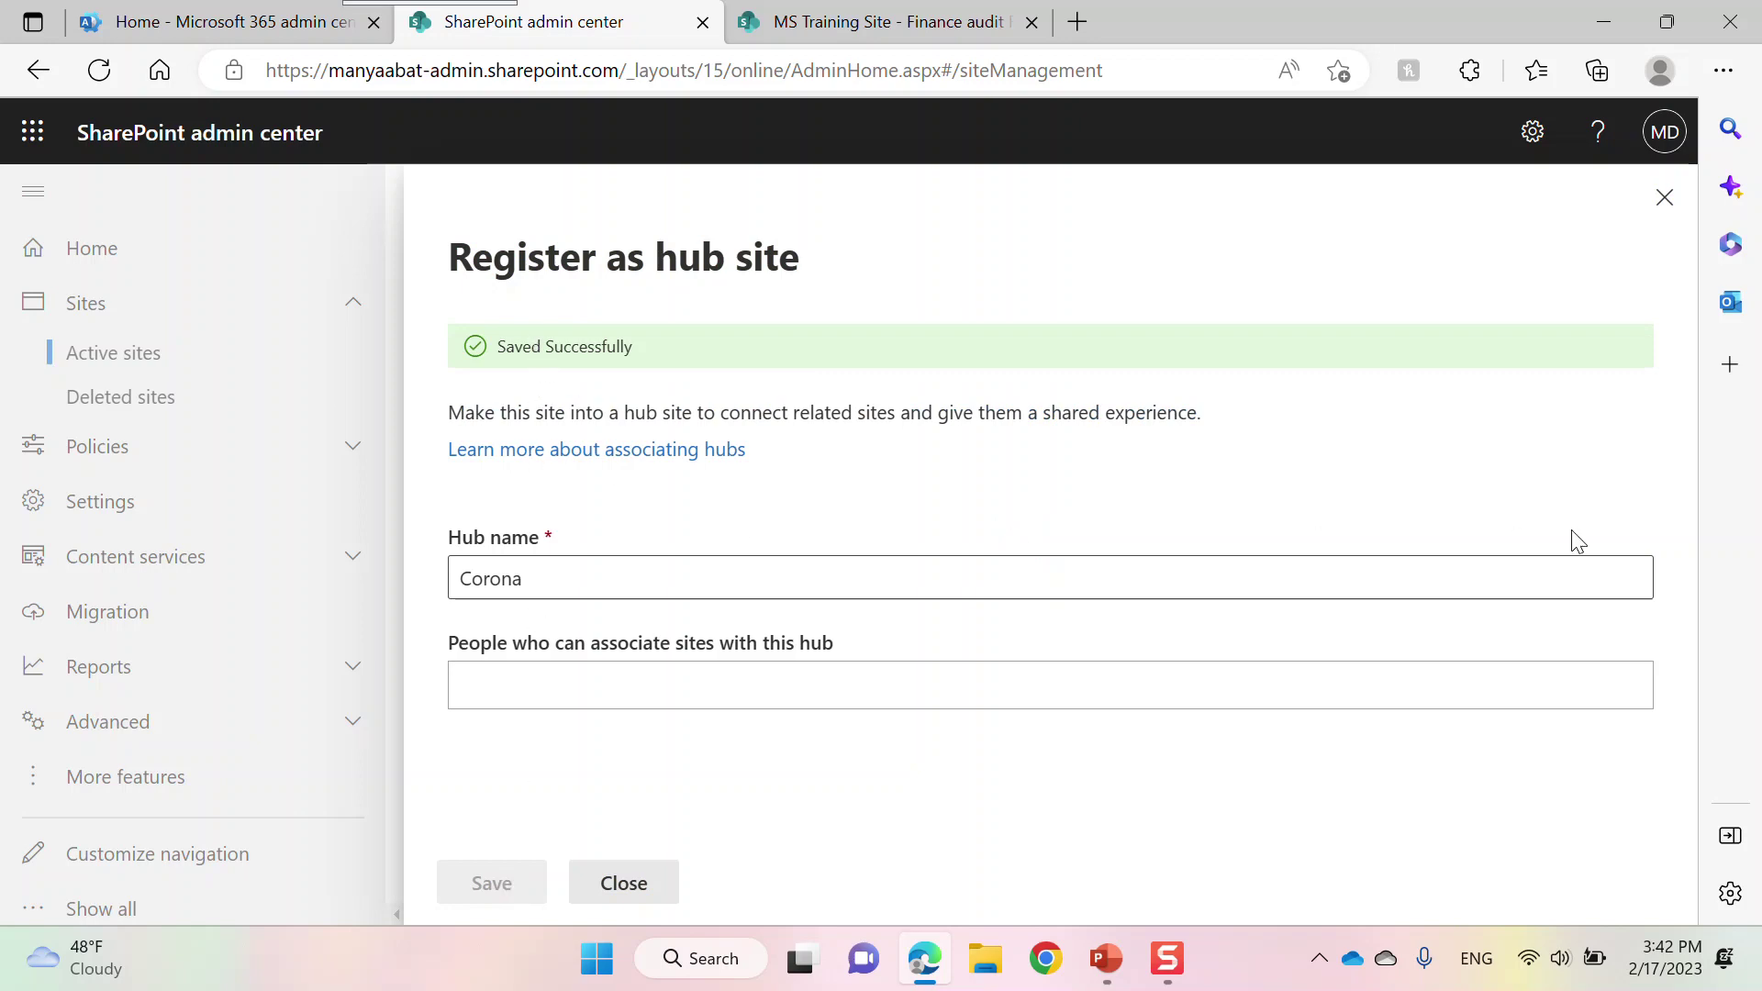
left_click(617, 887)
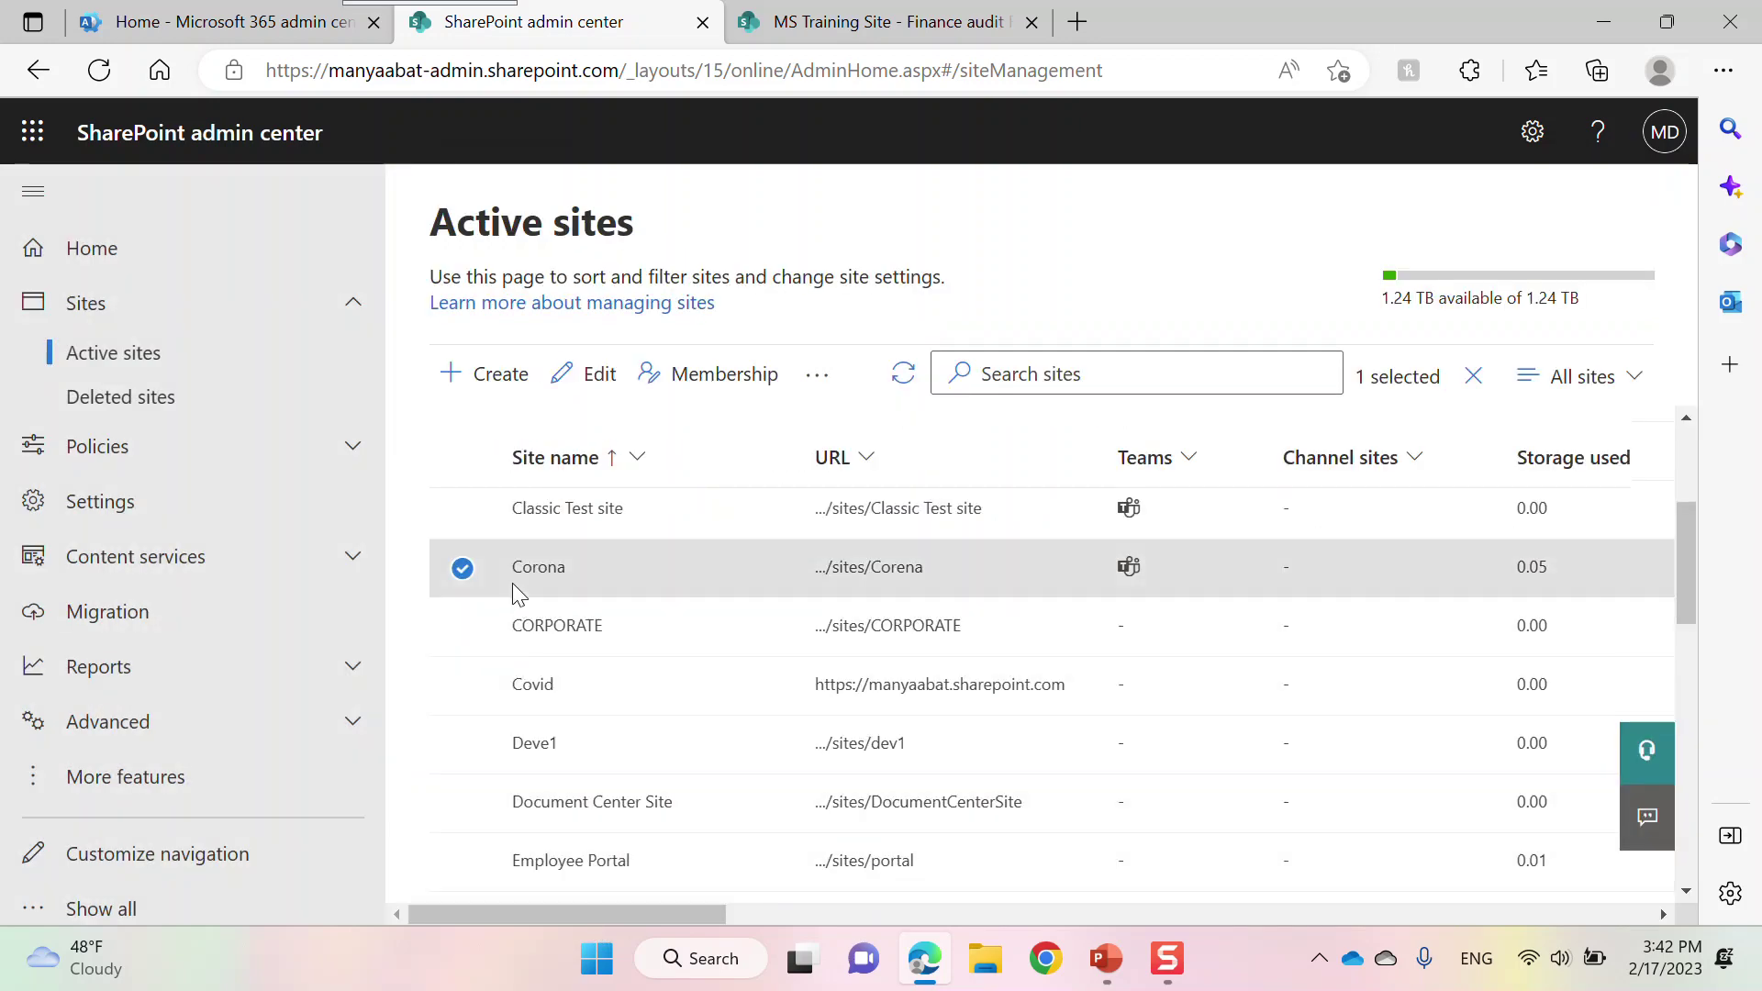
Check whether the Corona hub site's address can be edited, reading the notice on its address form before closing it
left_click(533, 572)
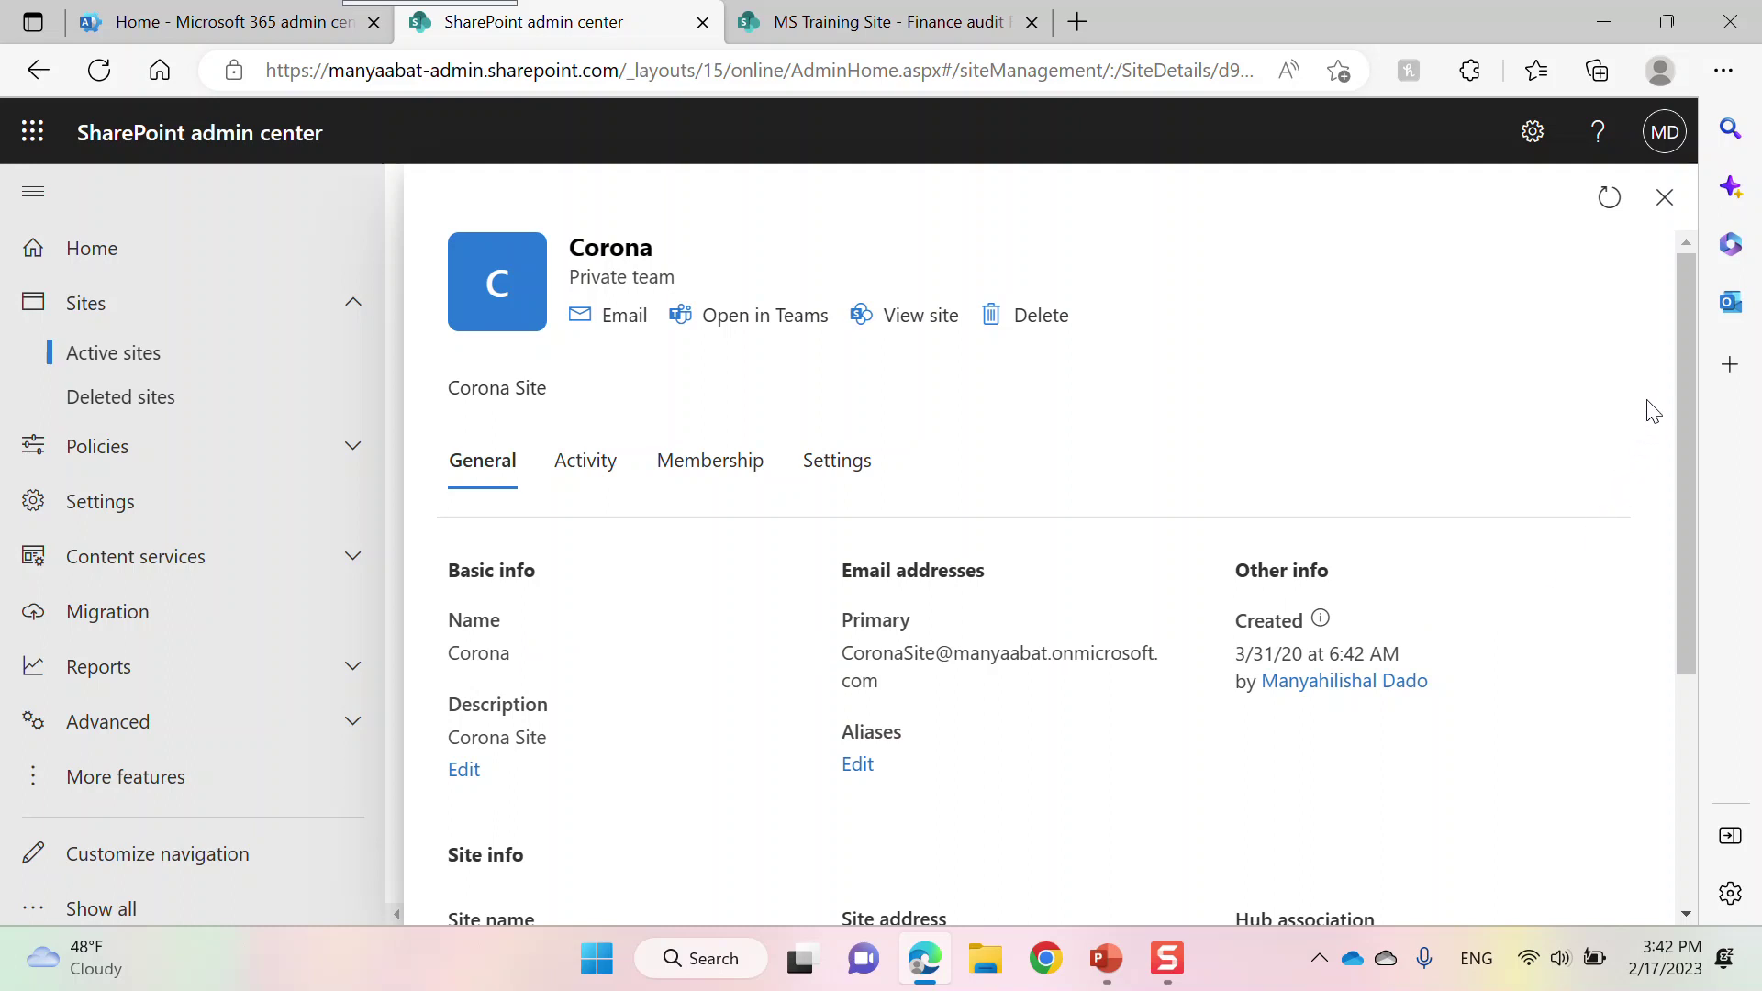
left_click_drag(1680, 356, 1698, 492)
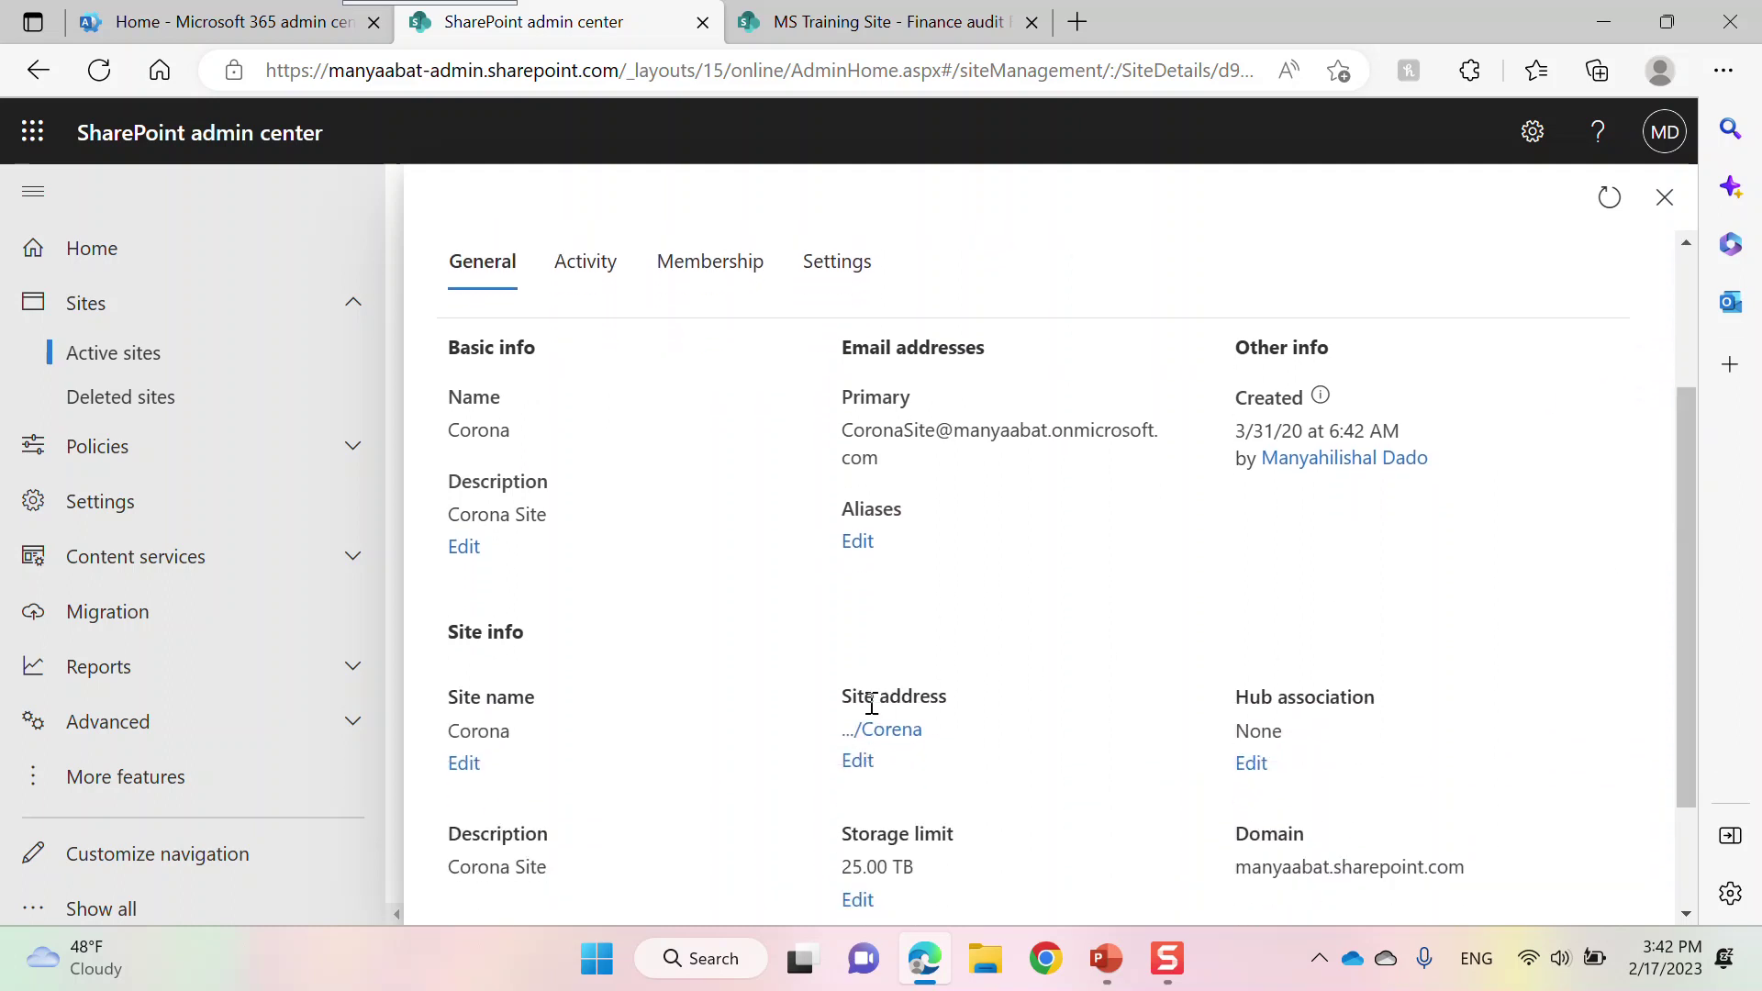
left_click(855, 762)
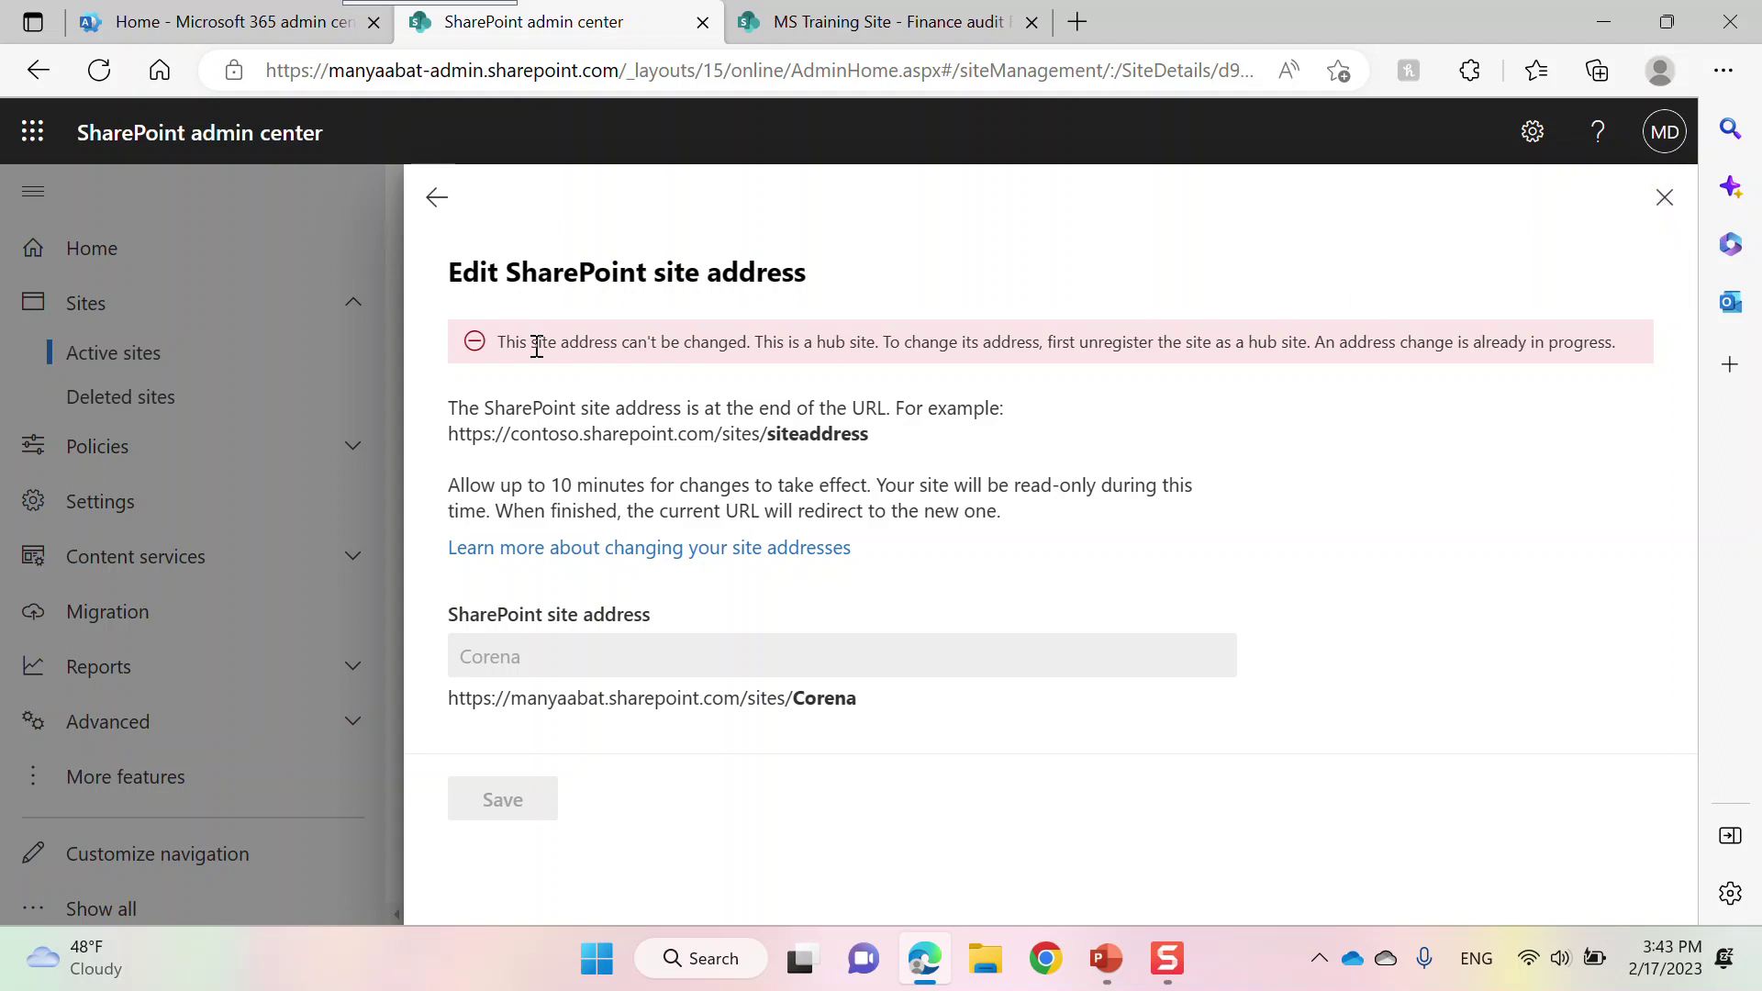
left_click_drag(479, 338, 1645, 278)
left_click(1645, 275)
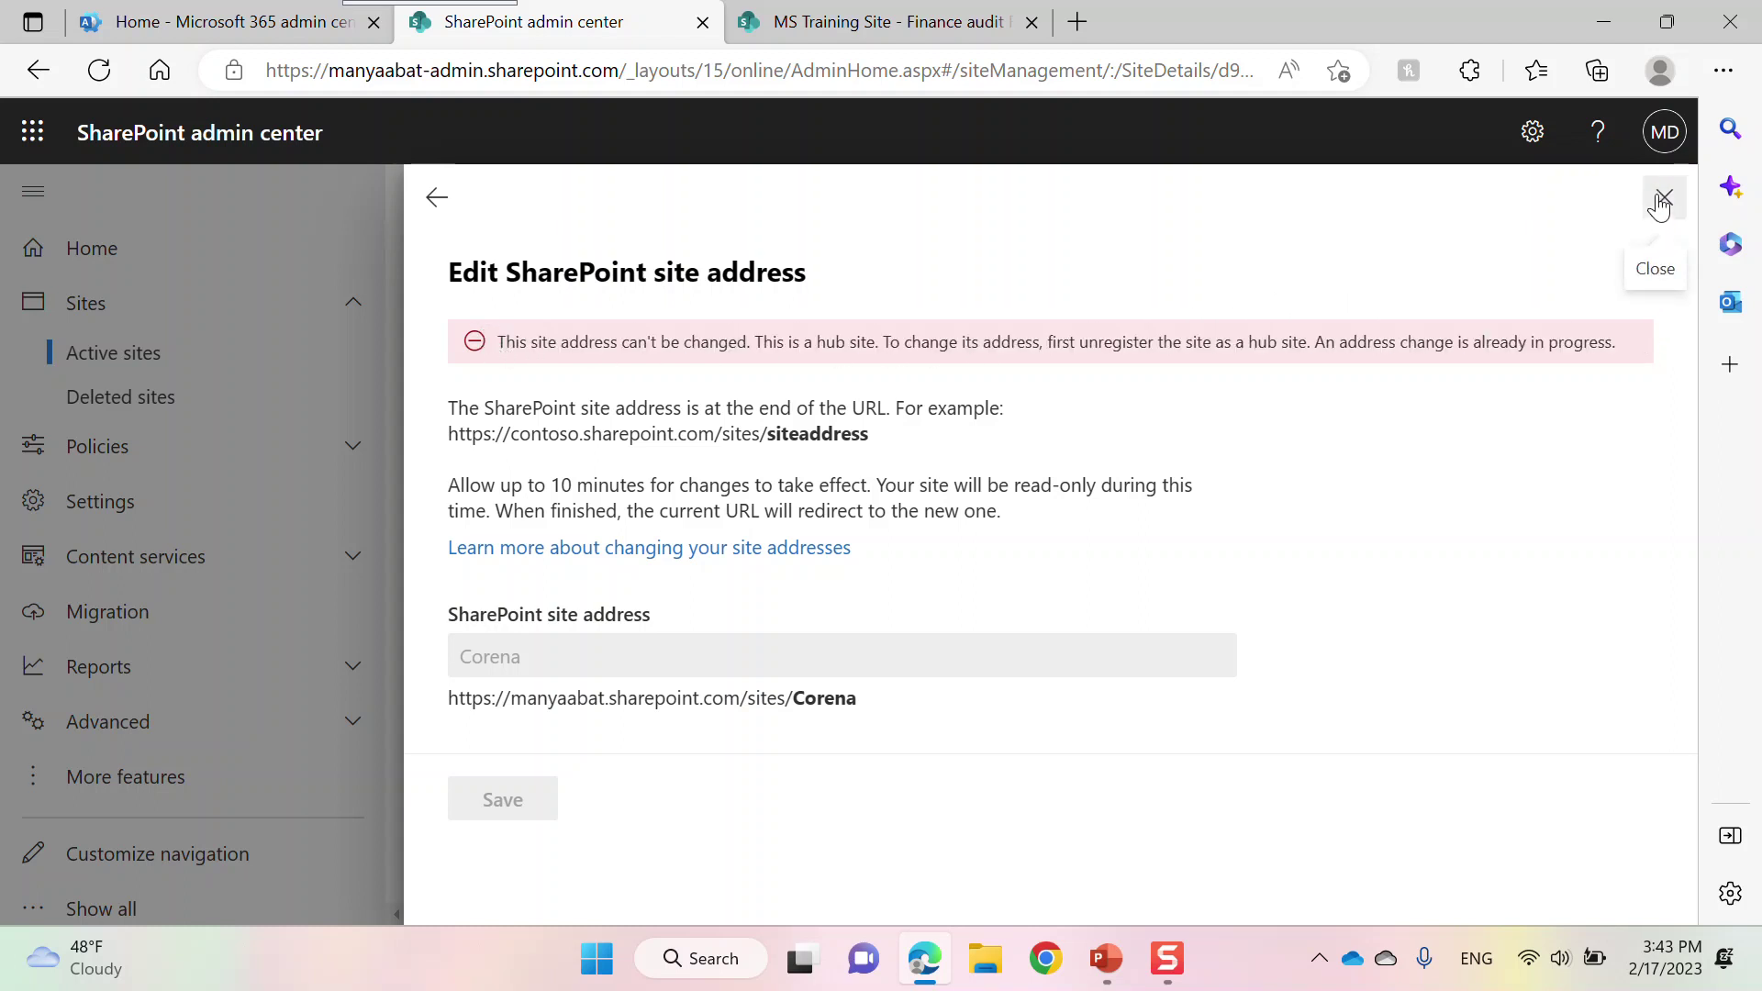
left_click(1661, 200)
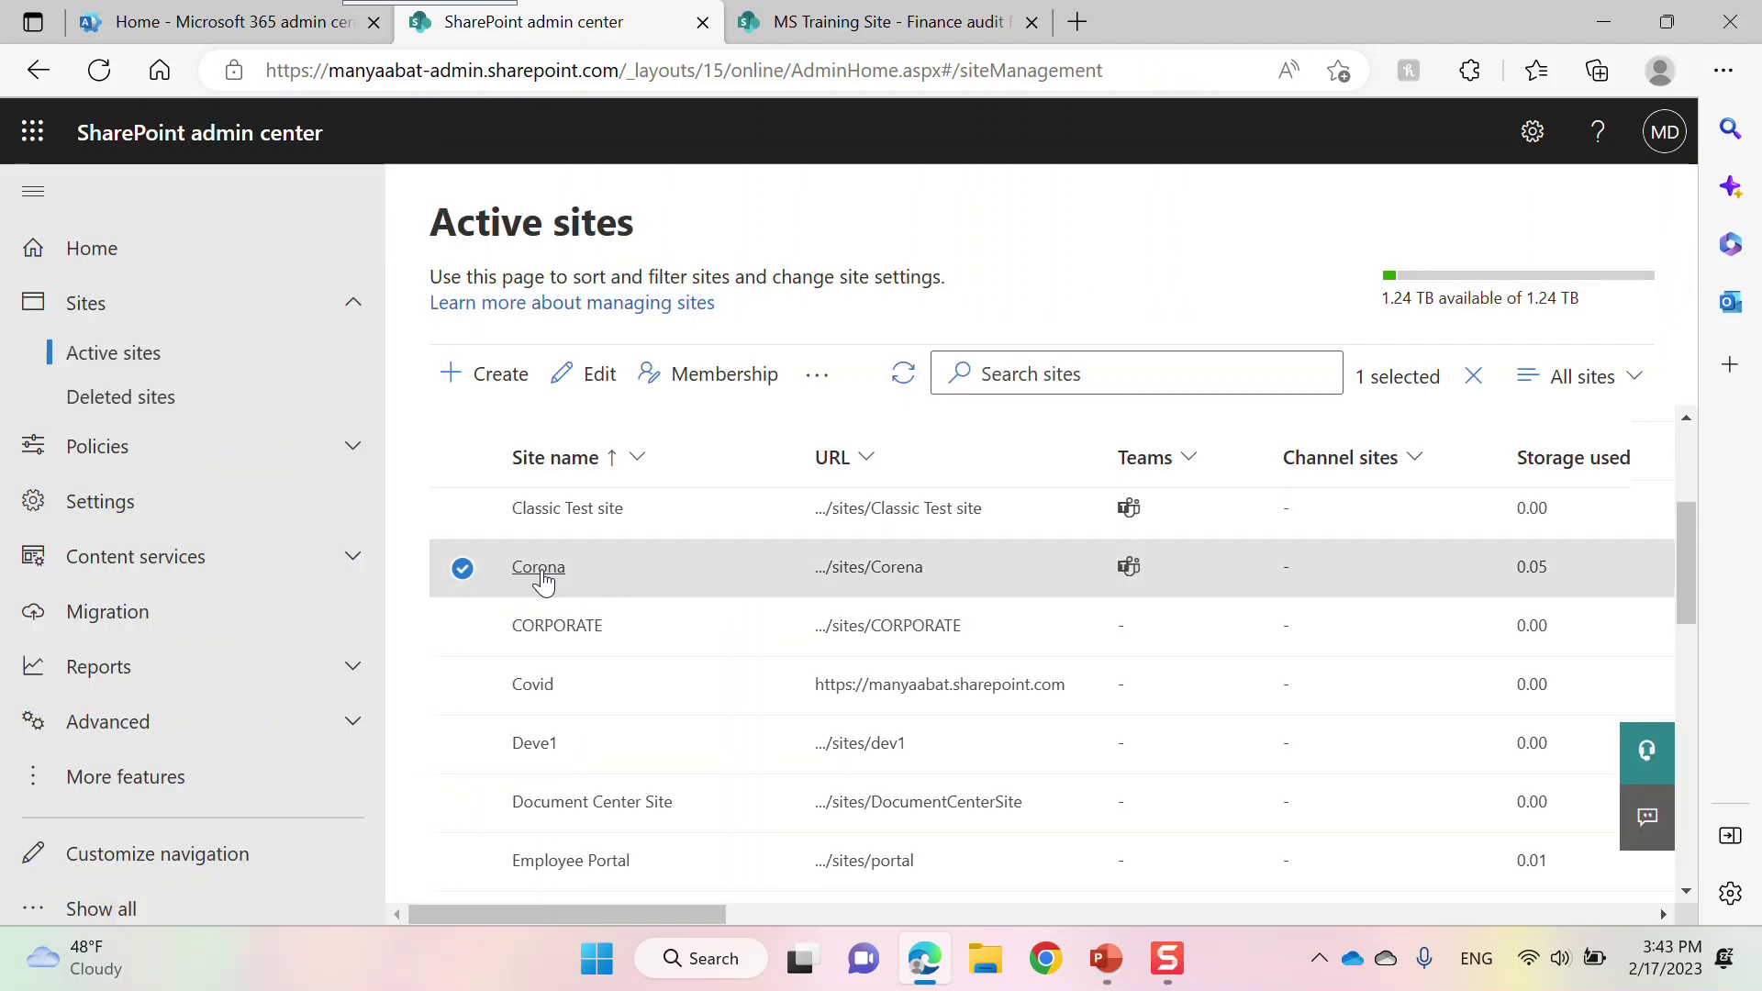
Review the Corona site's hub options and hub registration form, closing the form without saving
left_click(811, 386)
left_click(826, 436)
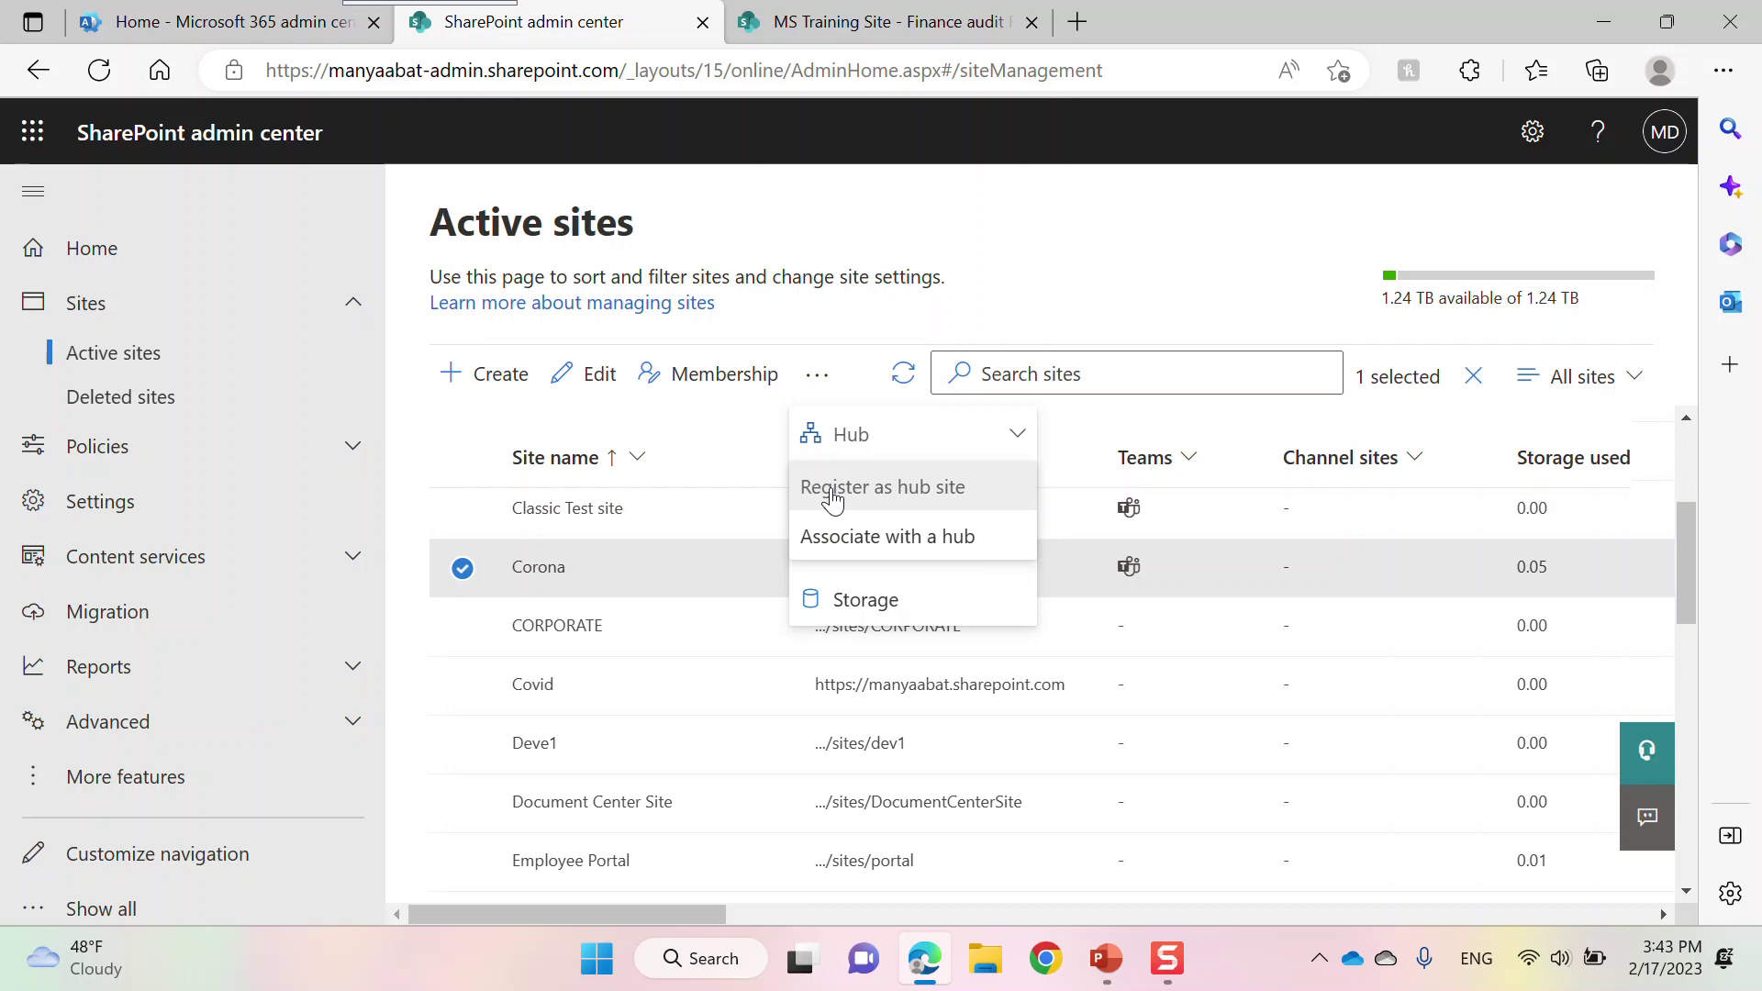
left_click(832, 491)
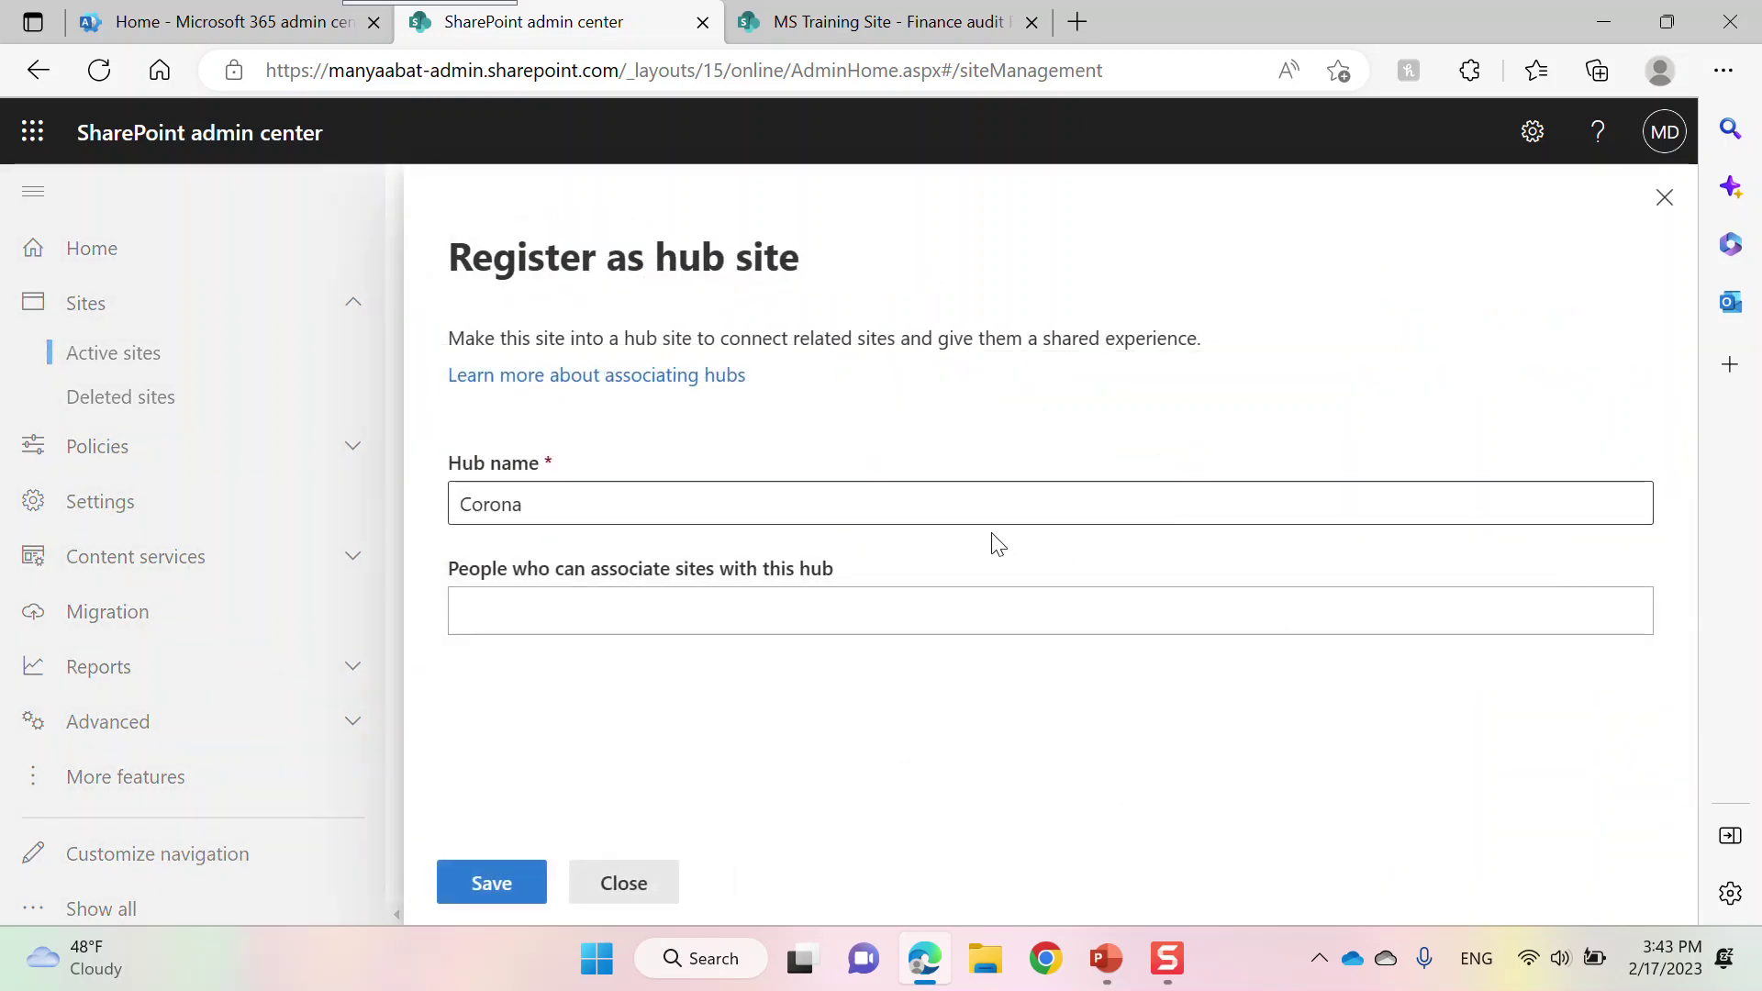
left_click(623, 882)
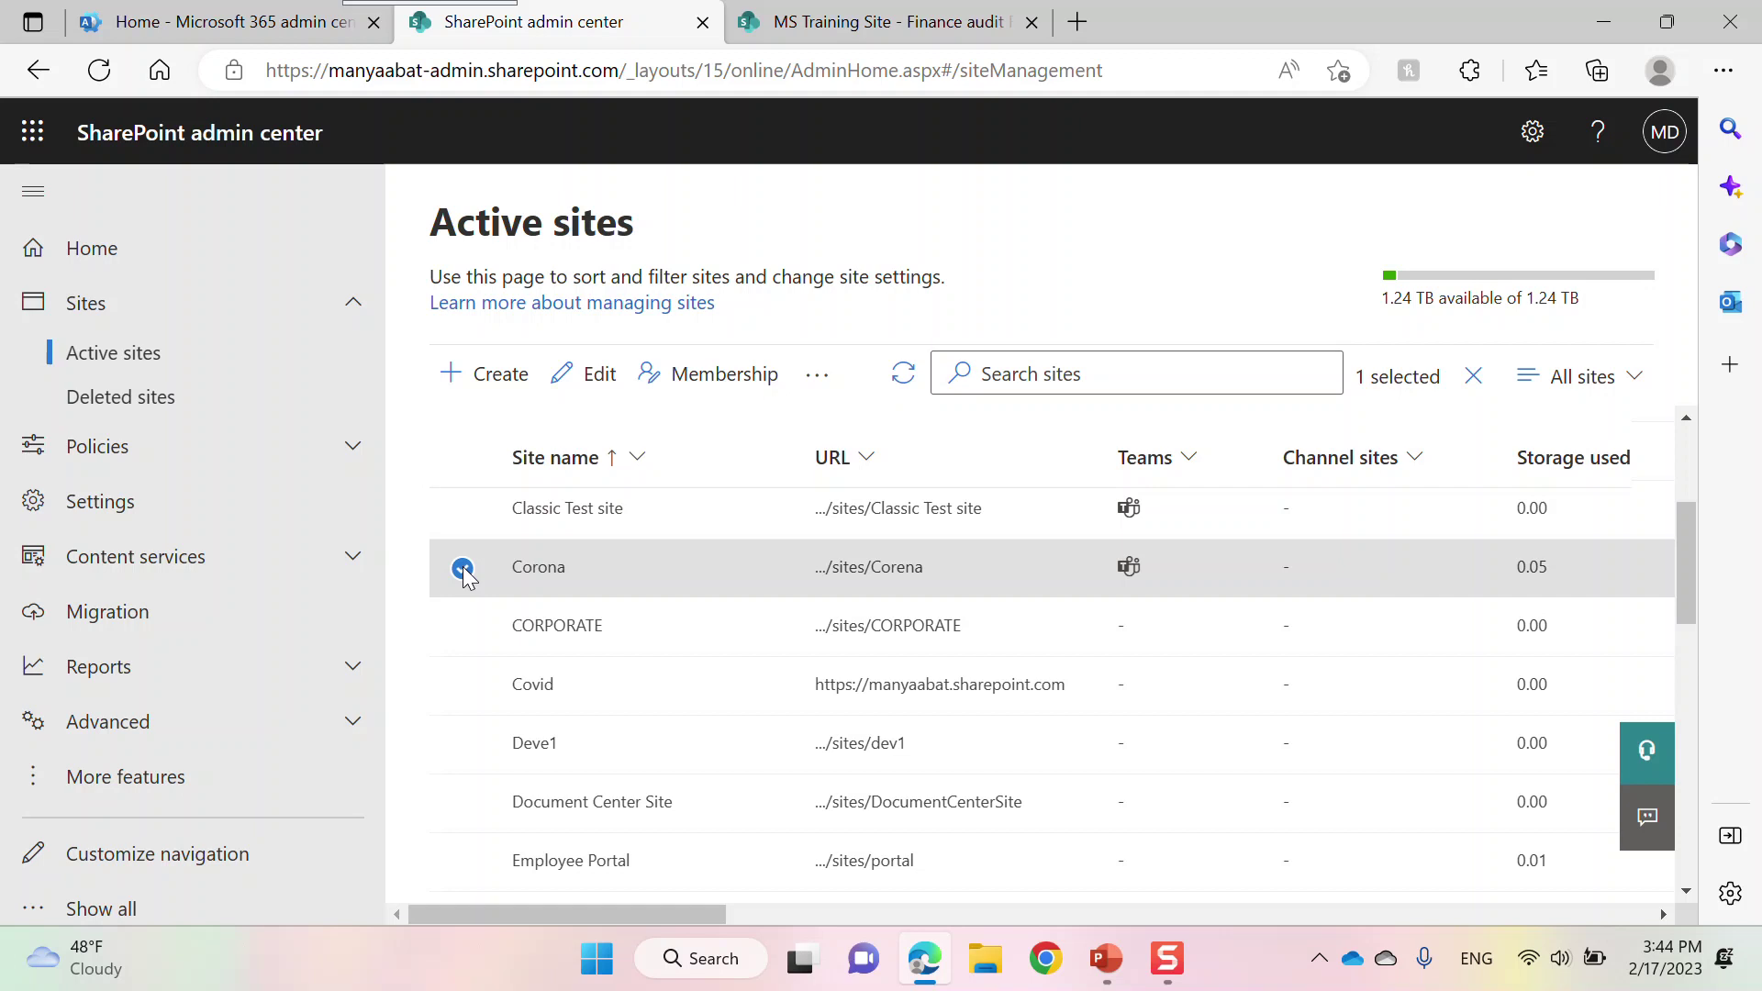
Switch to the MS Training Site, check the Tickets of the week slide in PowerPoint, and return to the site
mouse_move(894, 25)
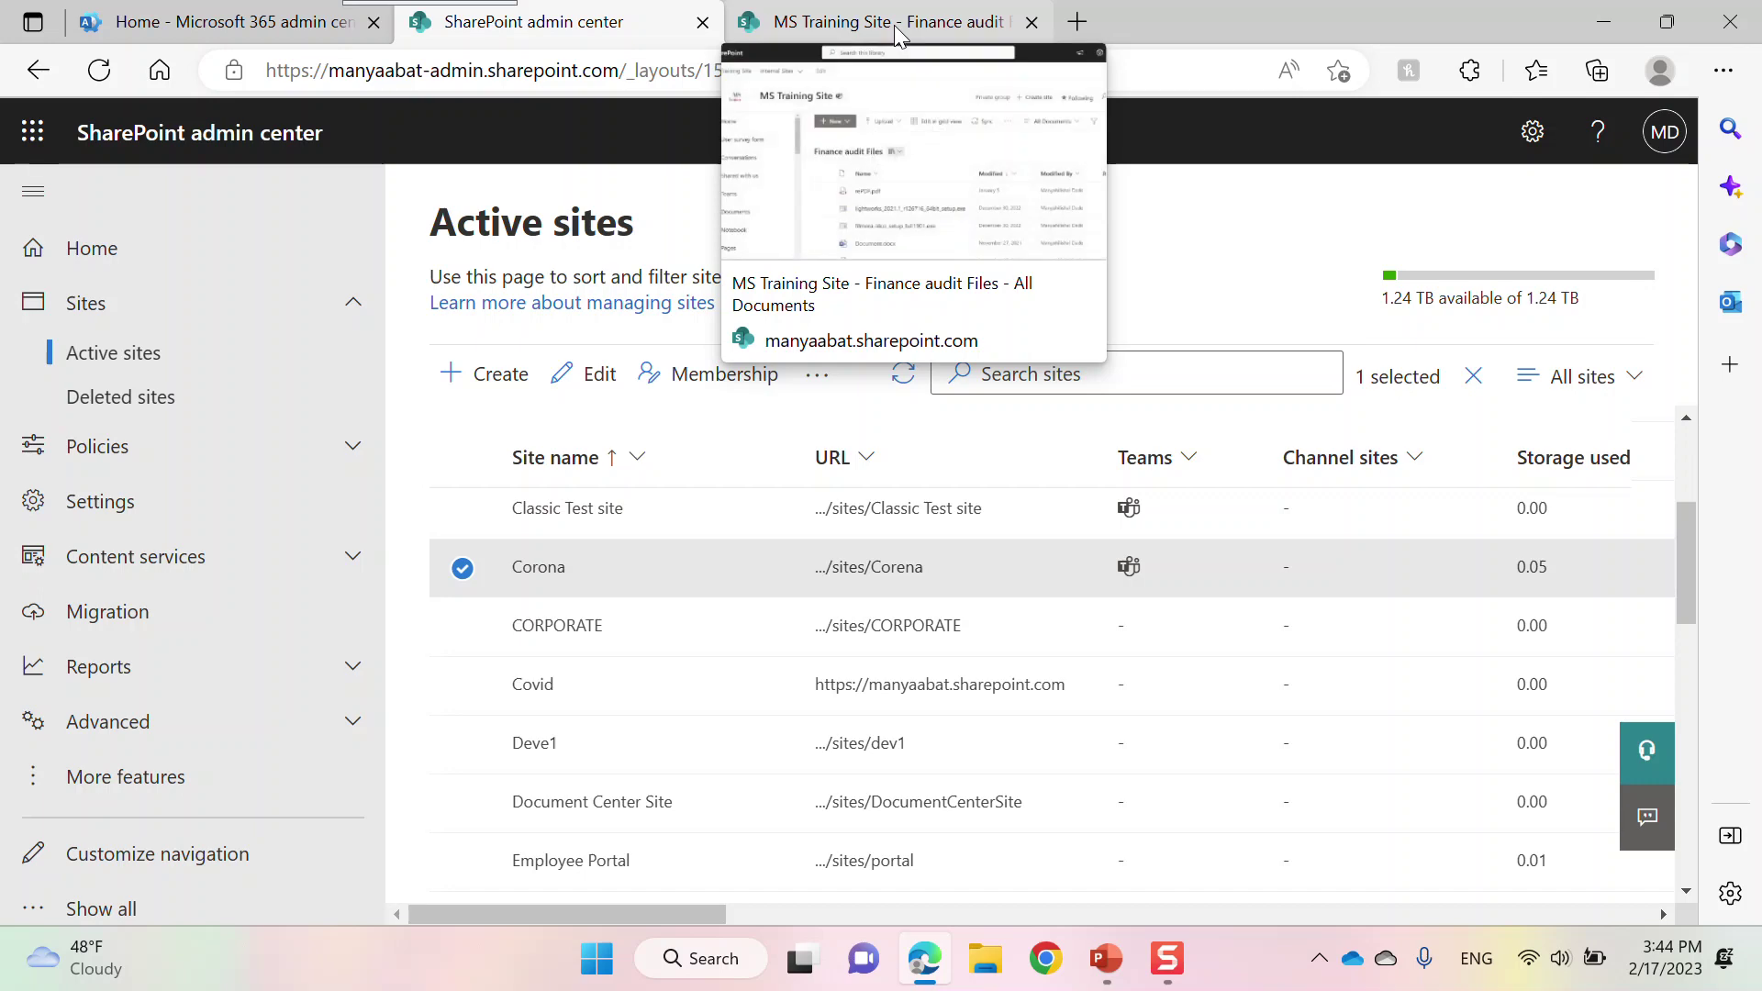
left_click(893, 25)
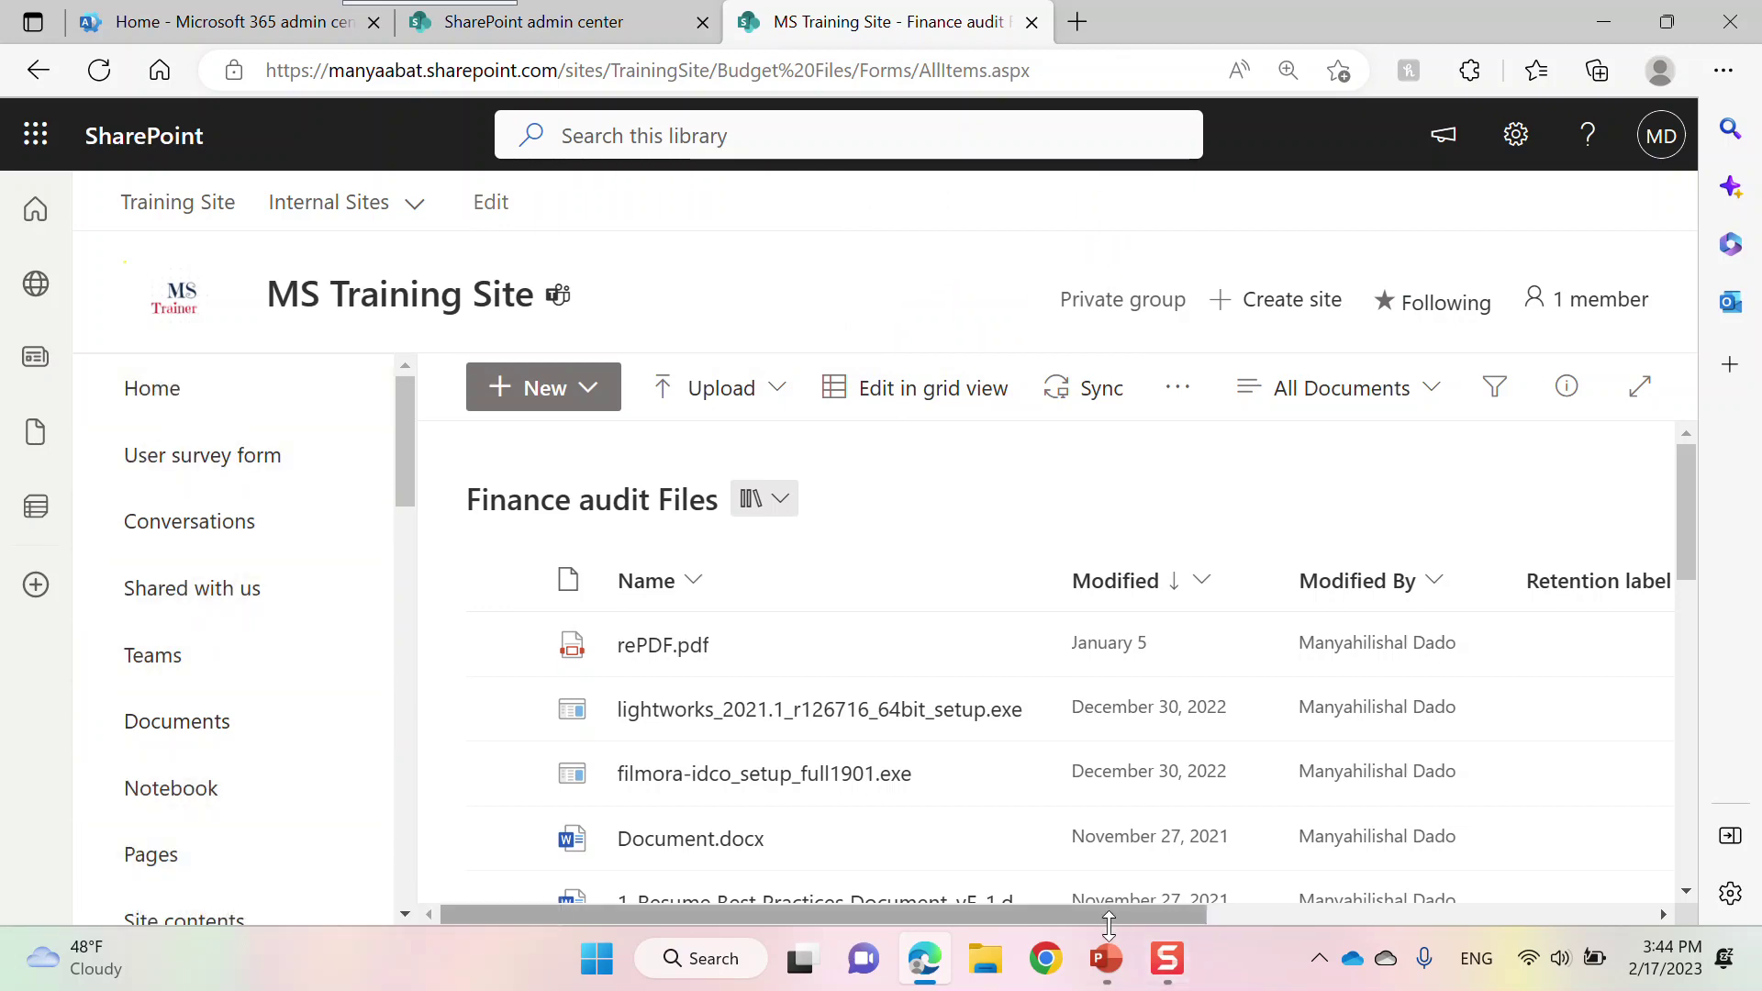
left_click(1109, 962)
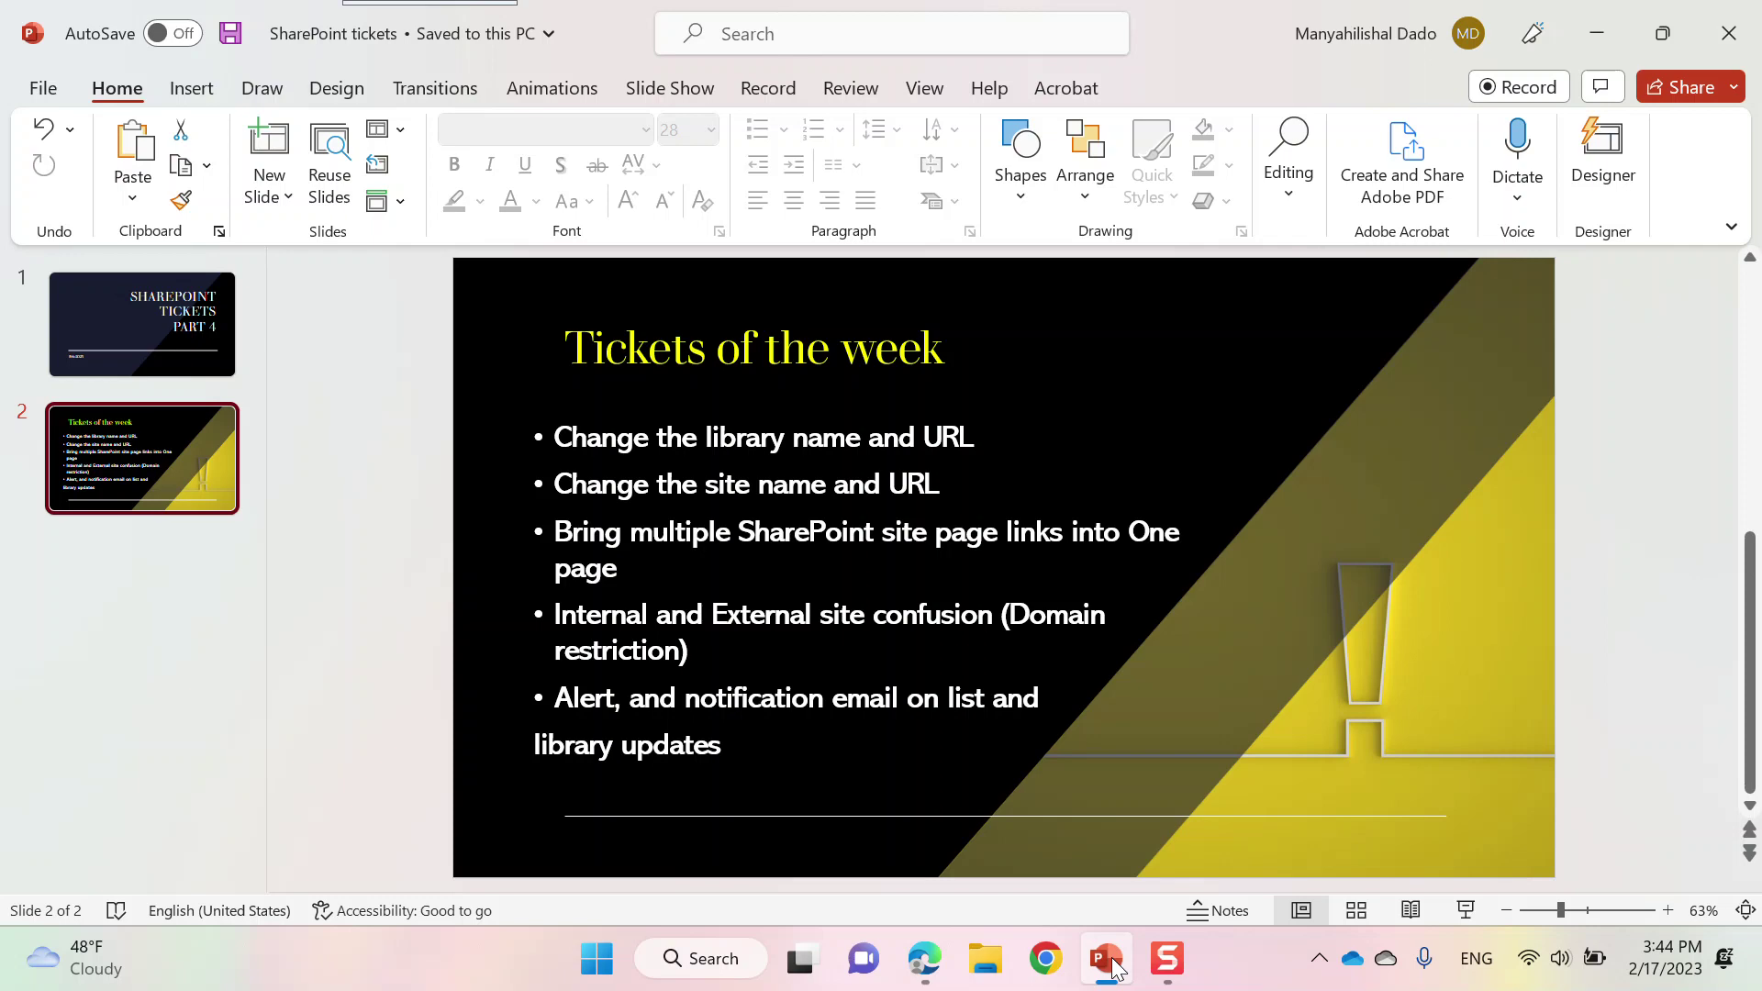
left_click(1111, 964)
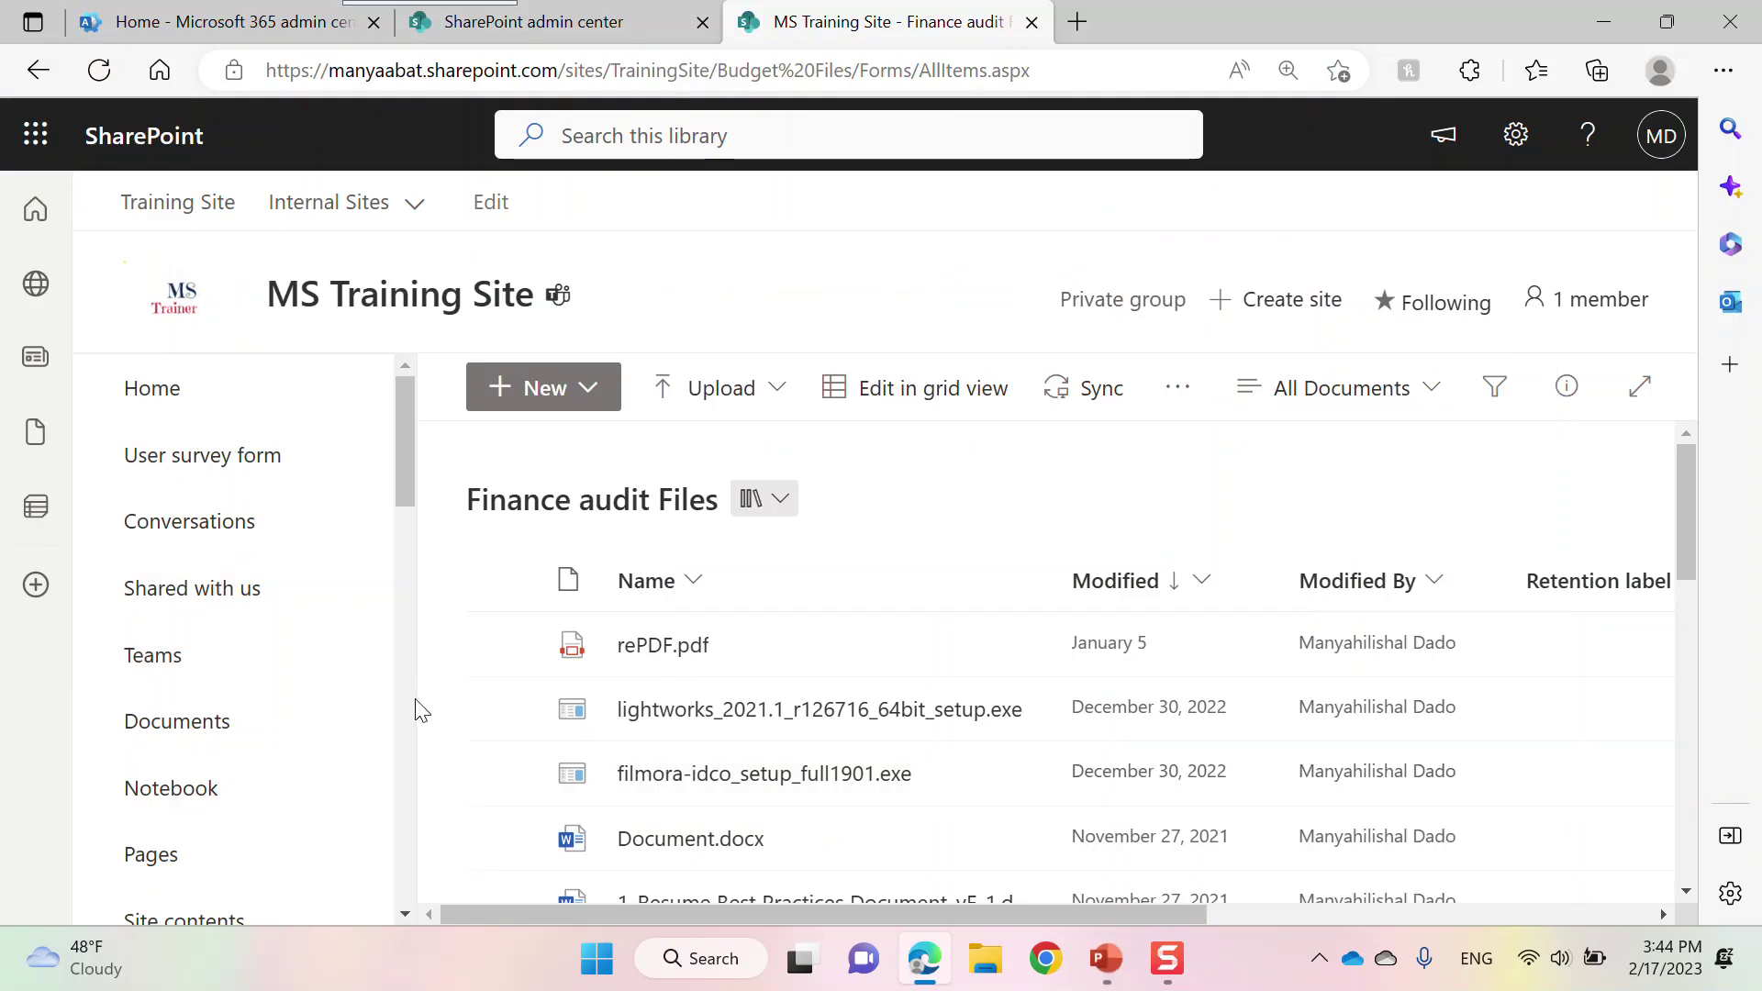
Open the How-to-add-Document-set-to-library page from the MS Training Site's Pages library and look it over
left_click(158, 853)
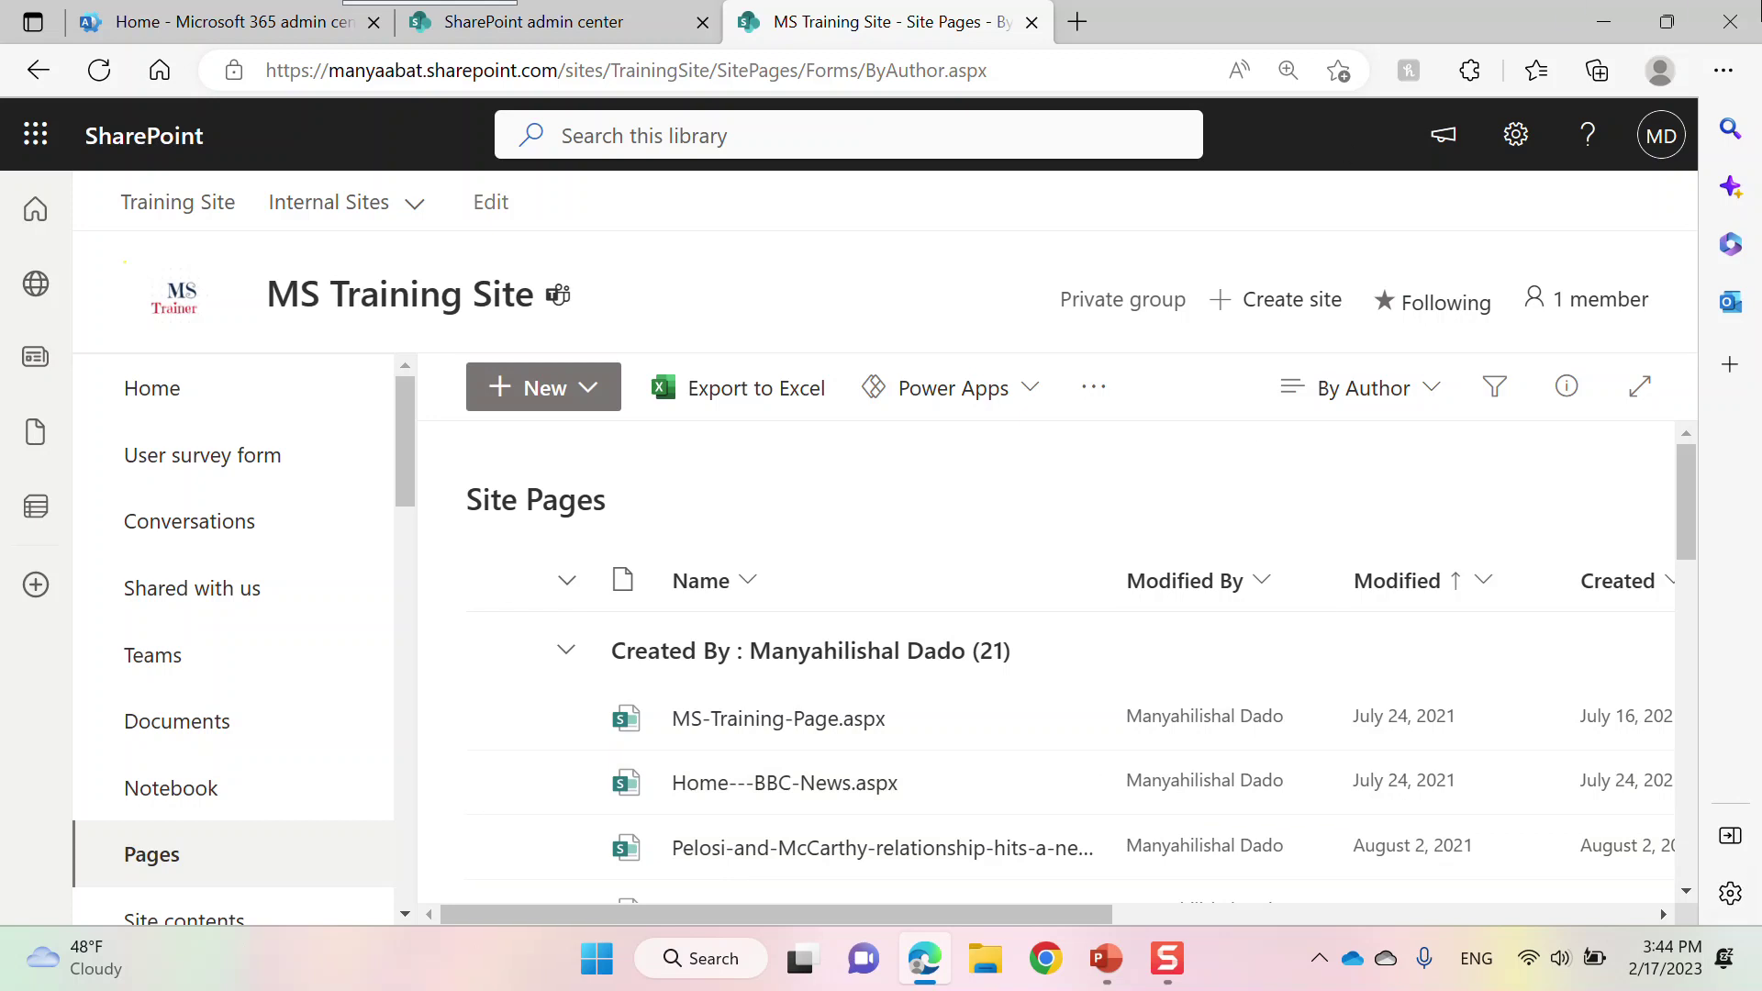
left_click_drag(1688, 464, 1682, 756)
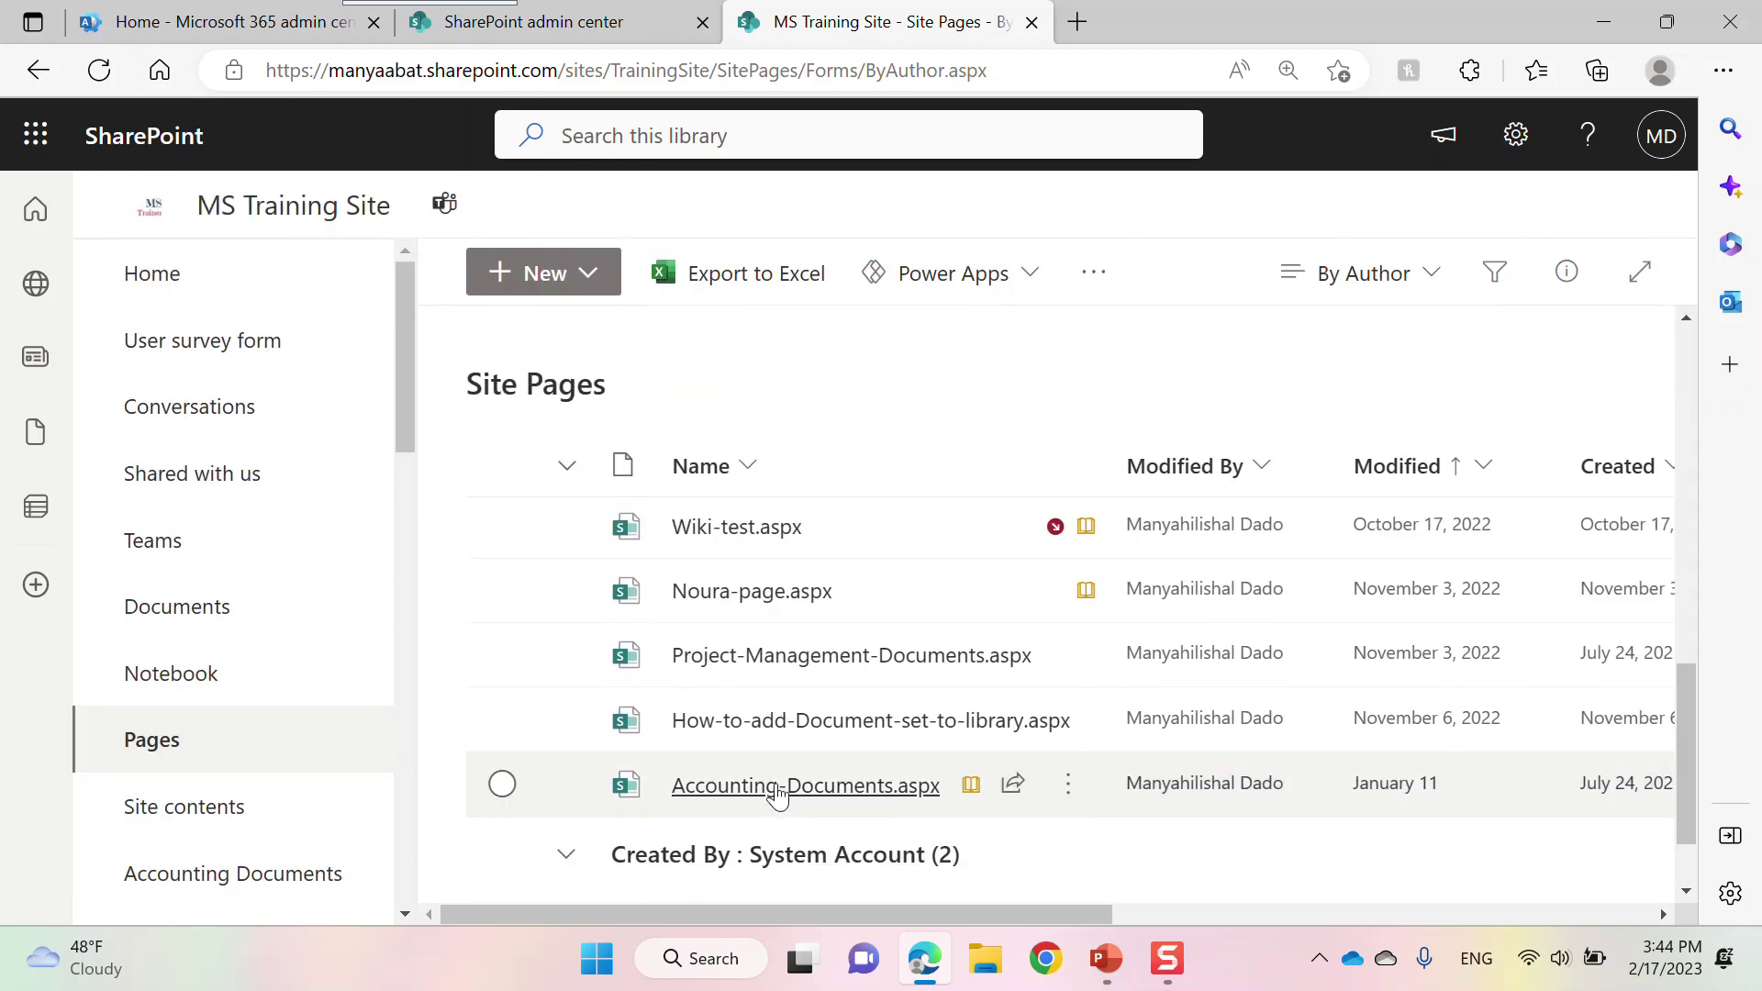
left_click(872, 725)
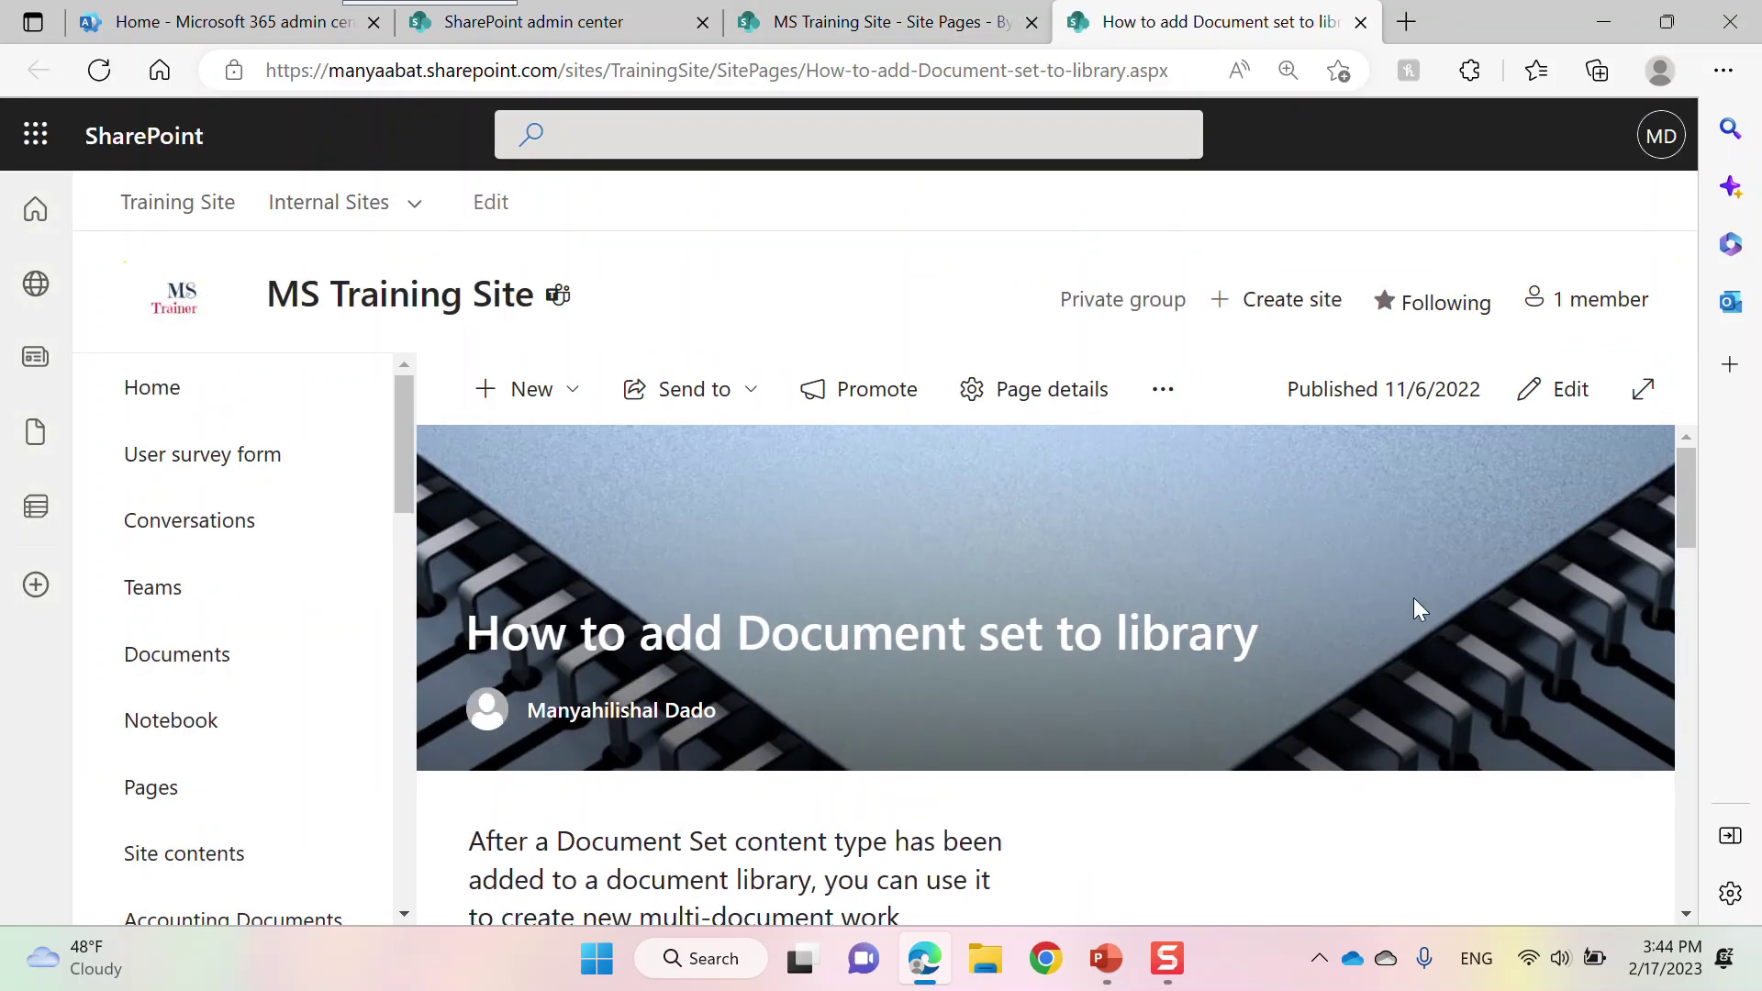
left_click_drag(1695, 477, 1608, 459)
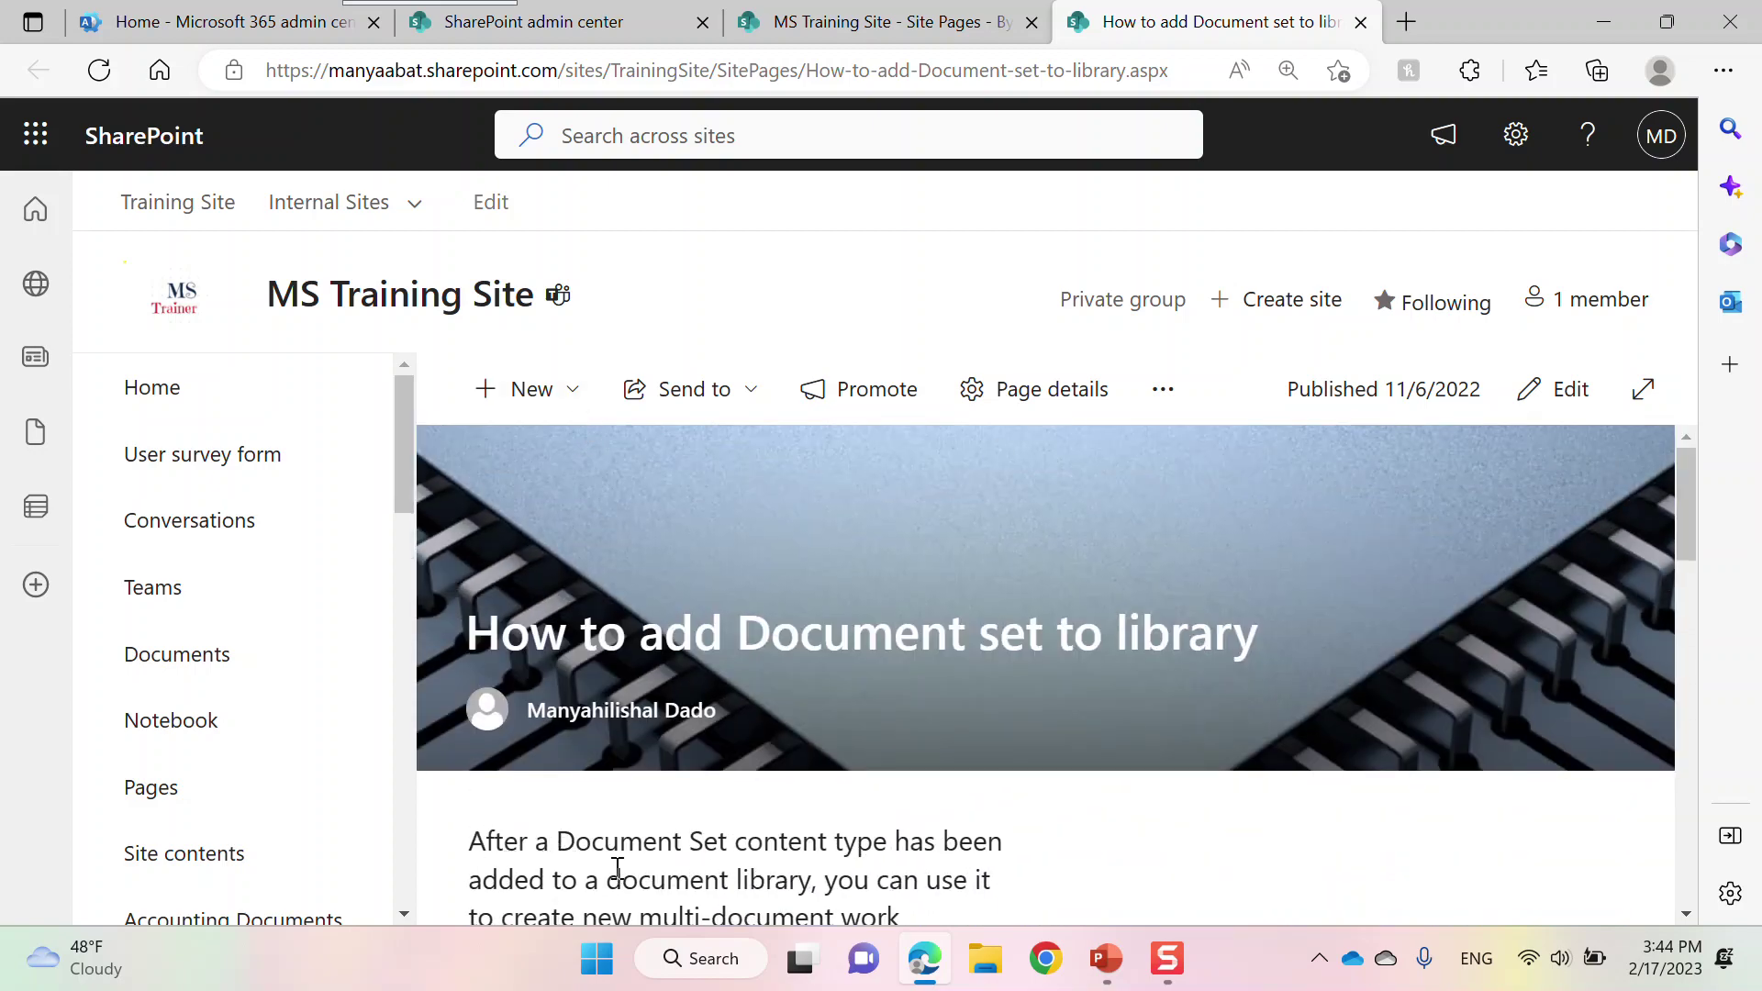
mouse_move(1685, 479)
left_mouse_down()
mouse_move(1685, 655)
mouse_move(1679, 480)
left_mouse_up()
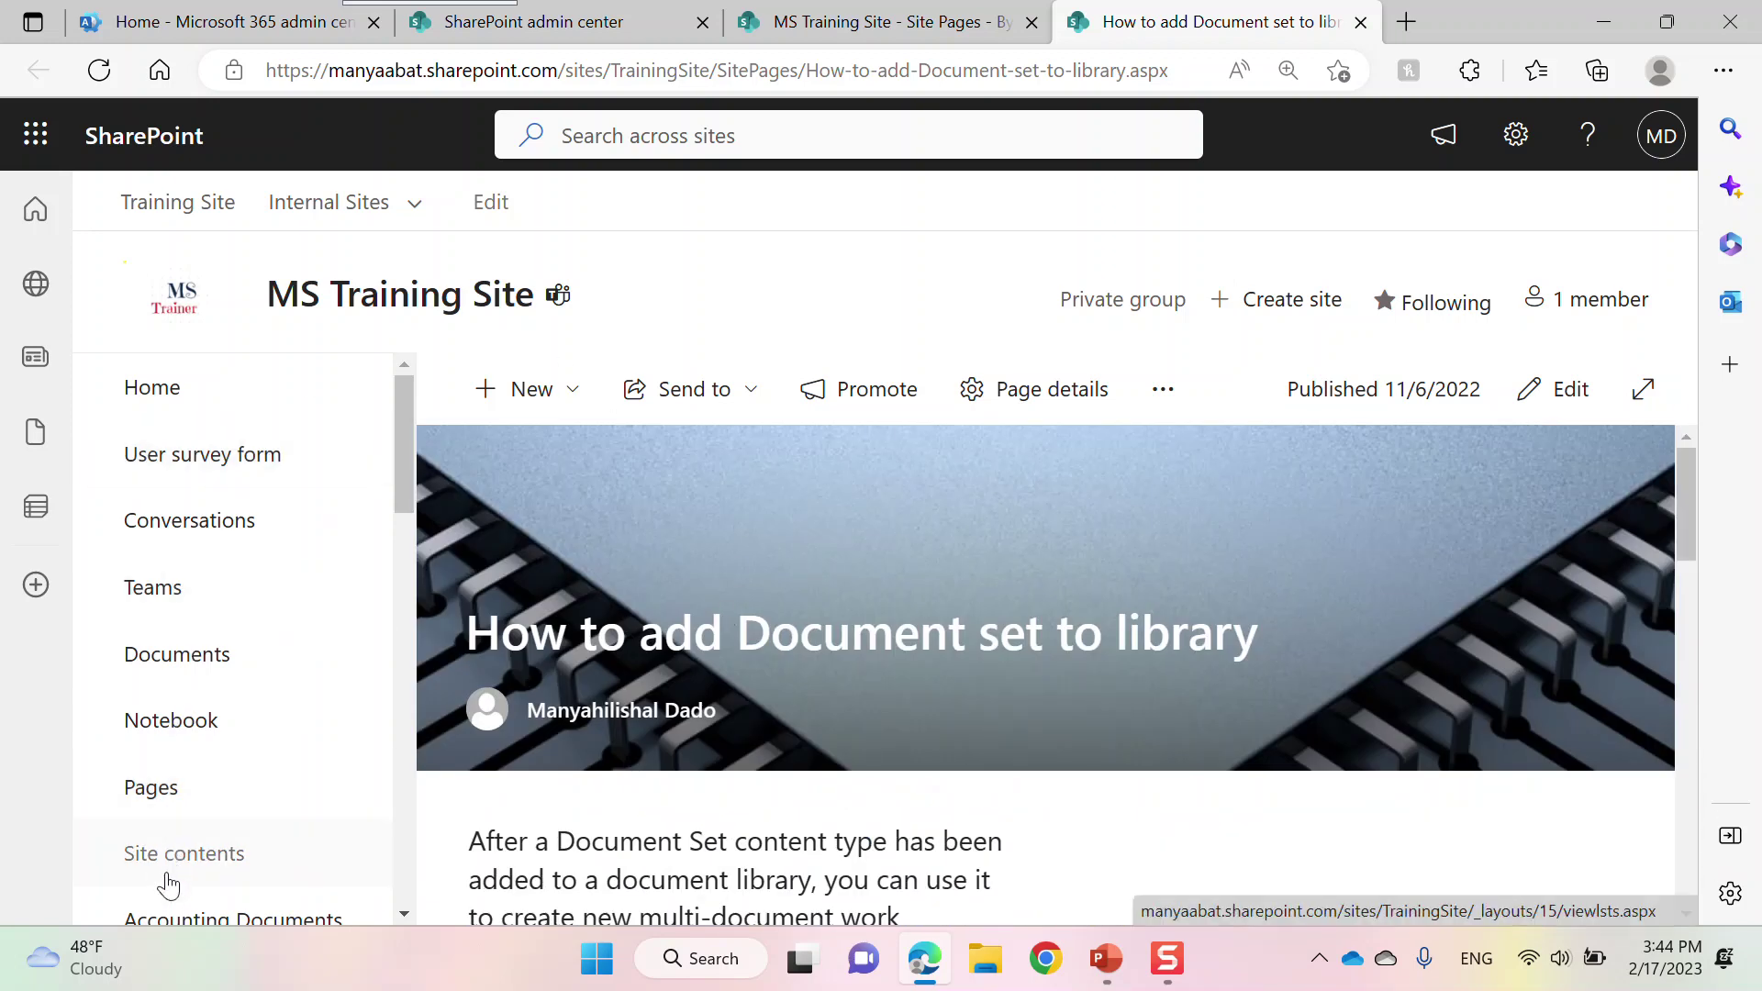
Return to the Pages library and create a new site page titled "SharePoint training resources"
left_click(153, 800)
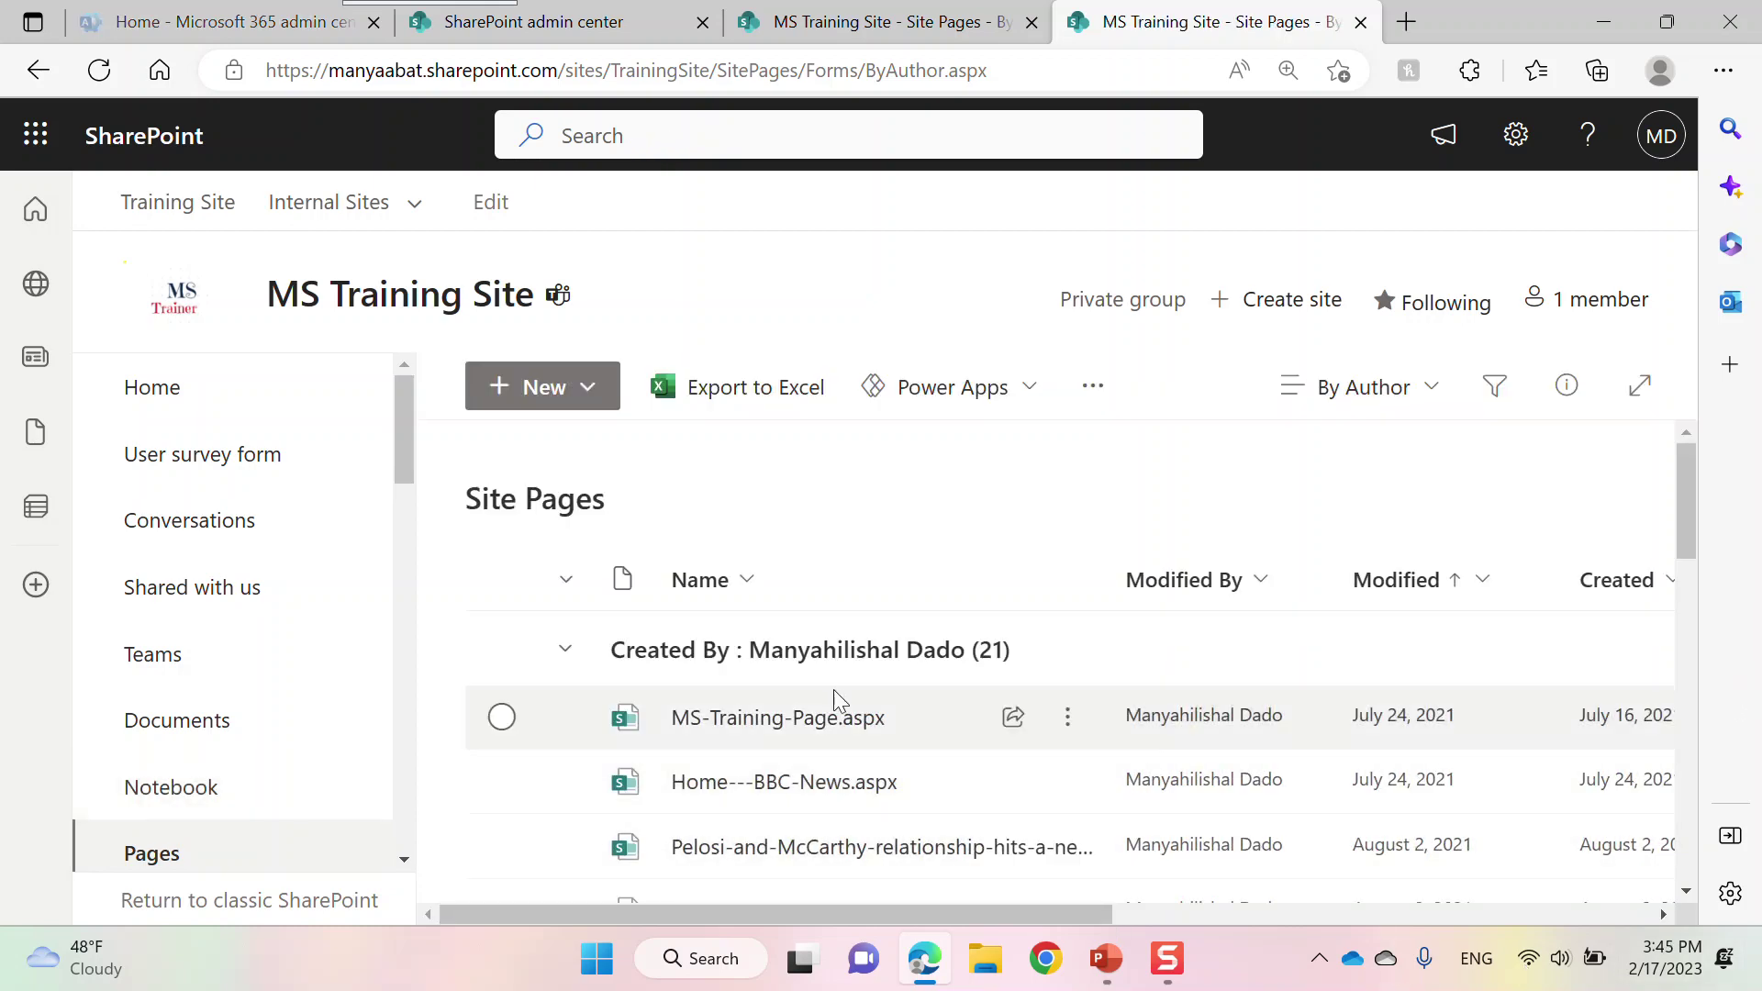
left_click_drag(1685, 489, 1676, 536)
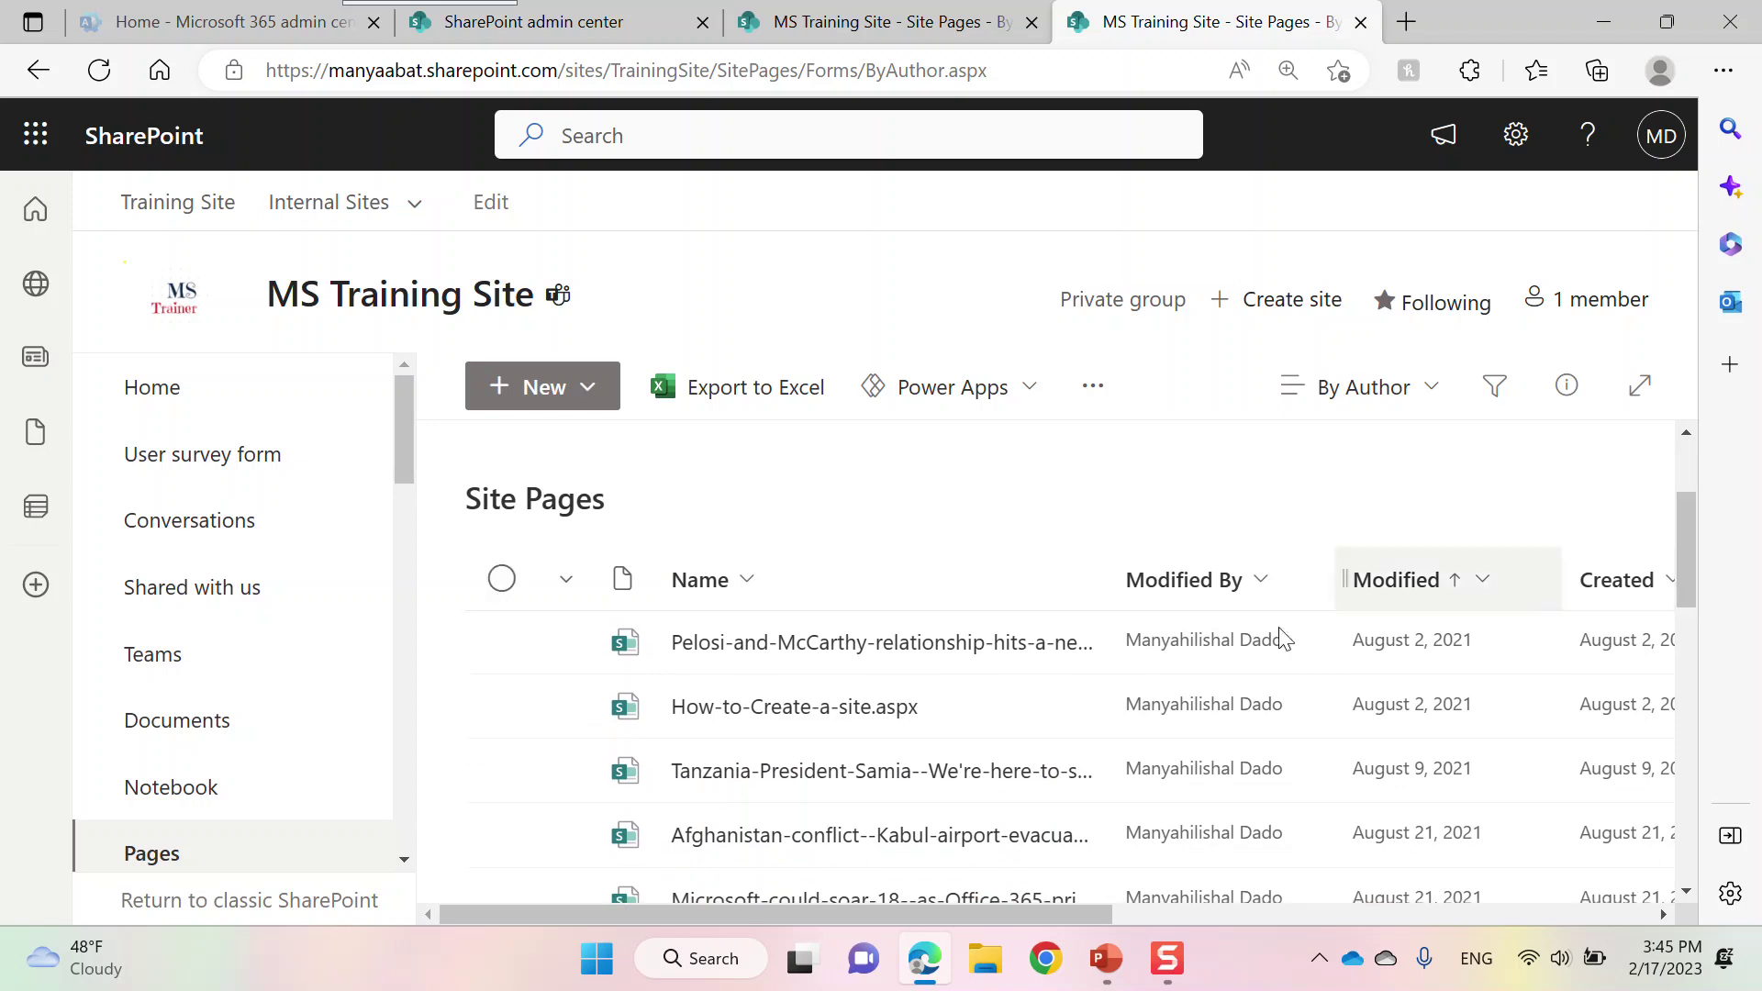
mouse_move(762, 742)
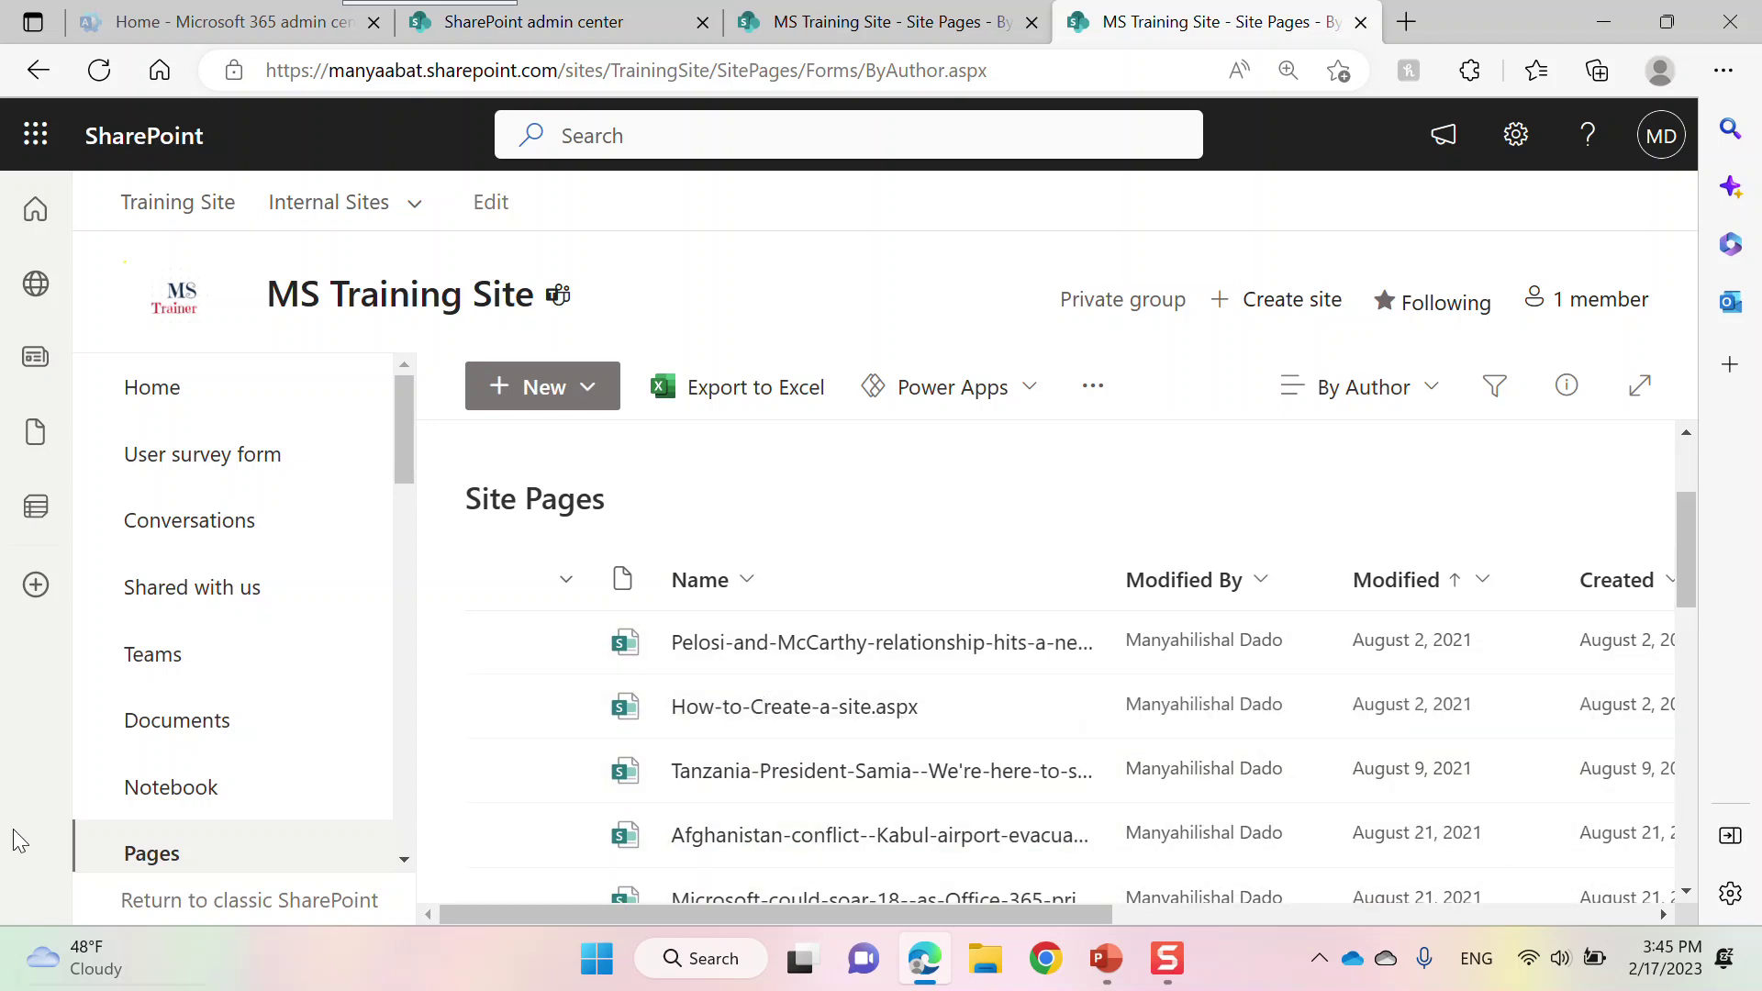
left_click_drag(1685, 527, 1703, 757)
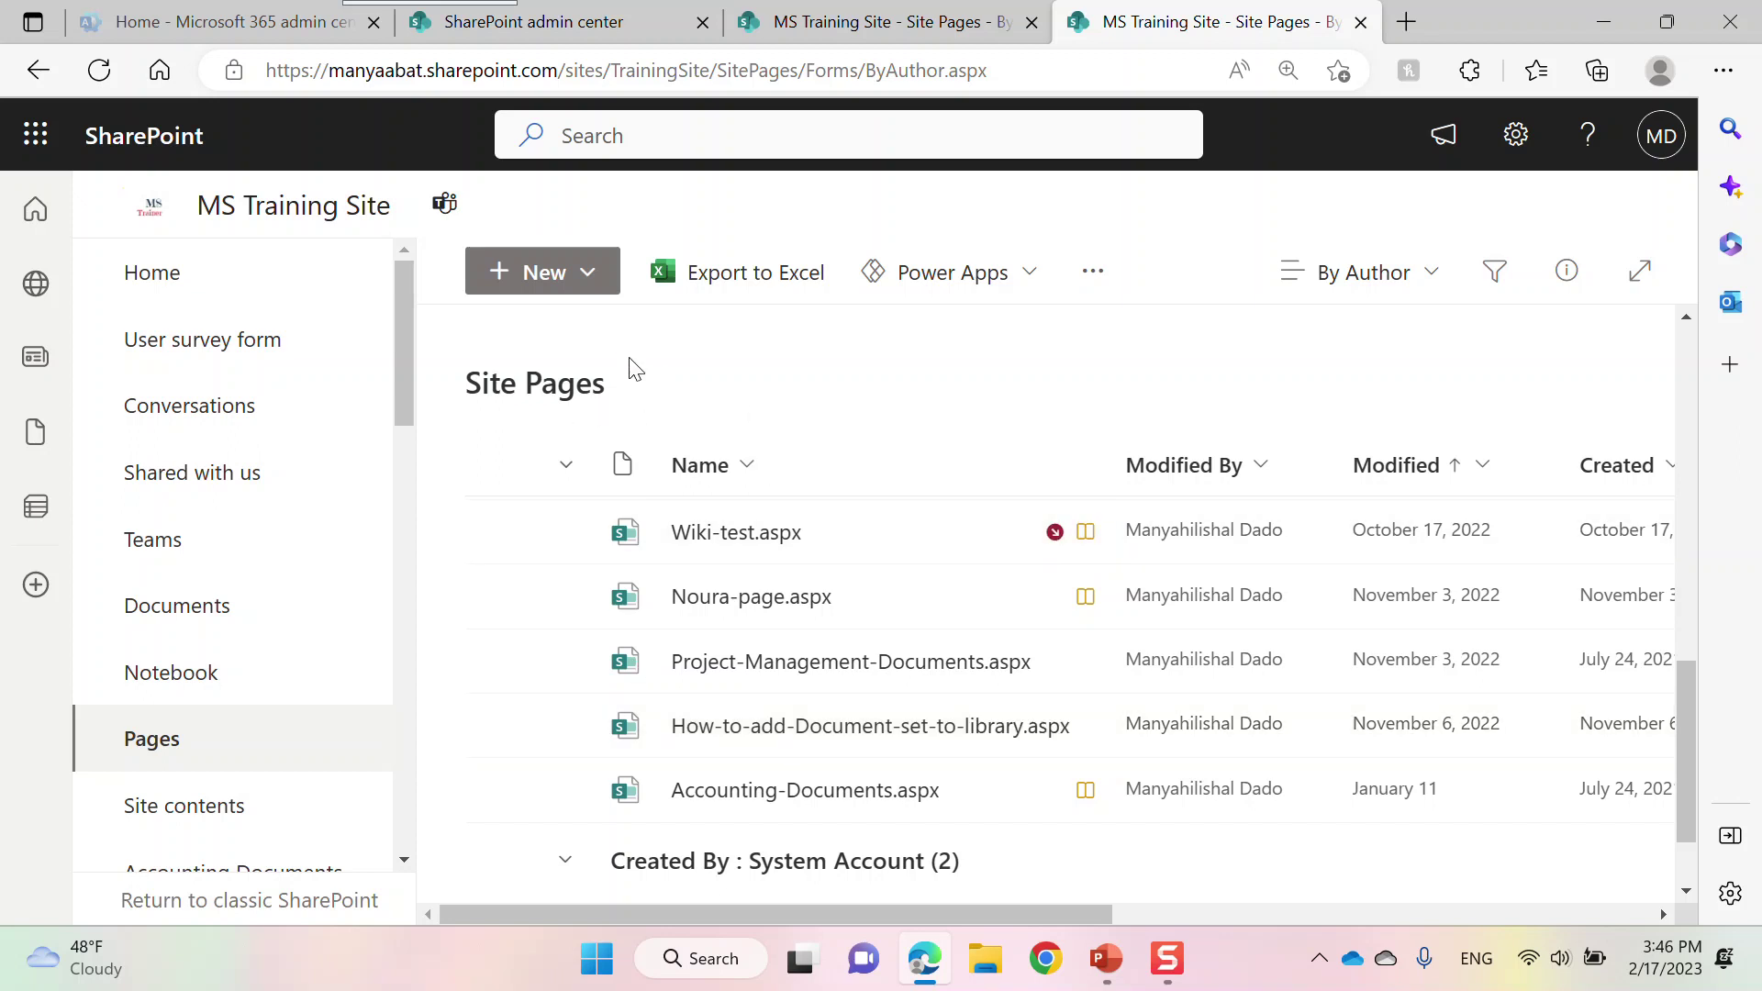
left_click(538, 272)
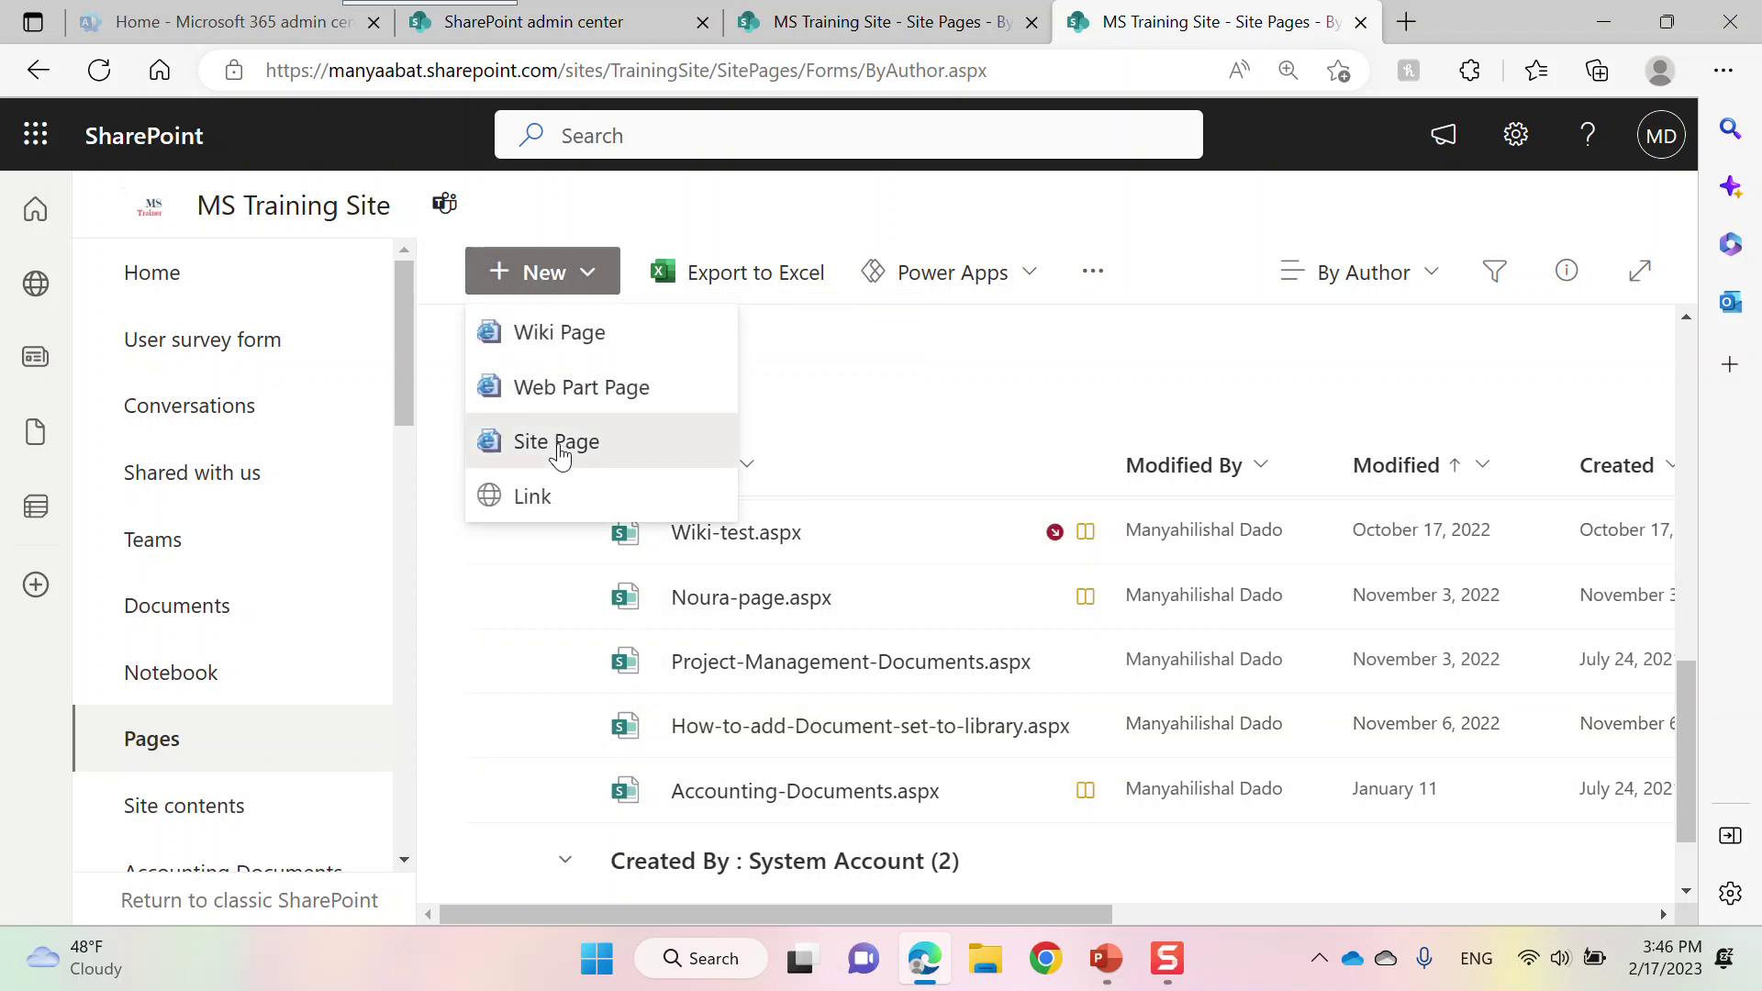
left_click(559, 443)
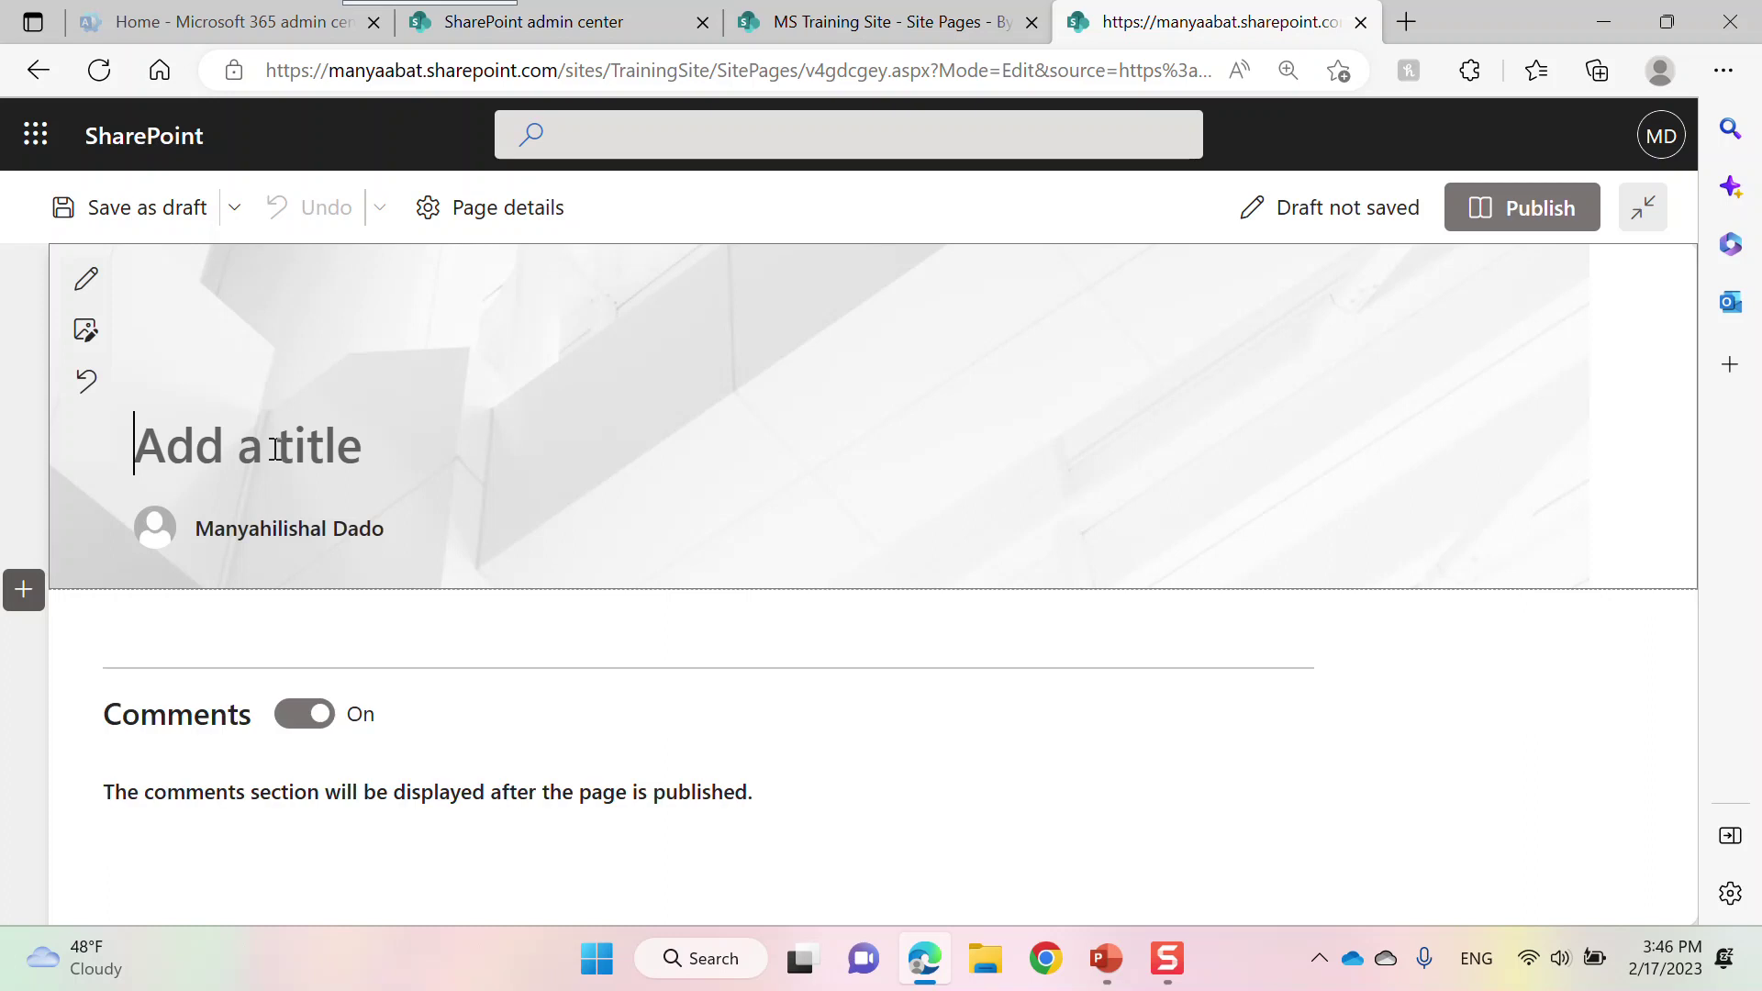
type("SharePoint training resources")
left_click(367, 535)
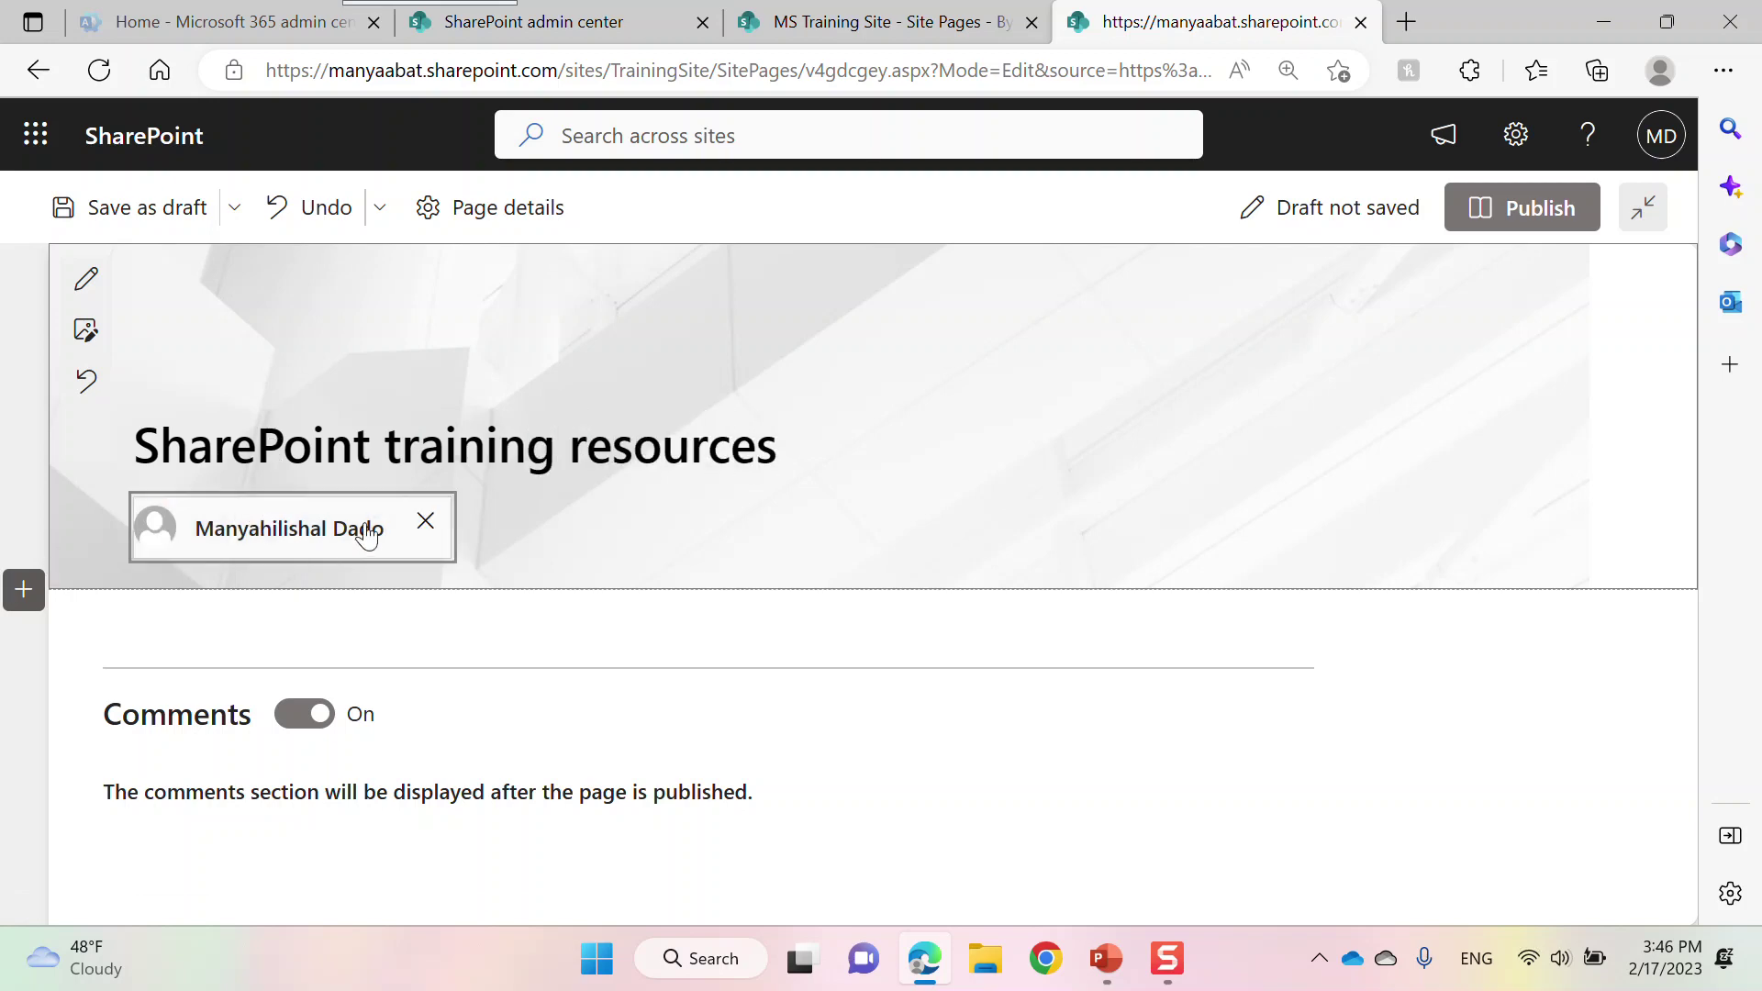
Remove the author from the new page's title area, apply the Plain title layout, and save the page as a draft
left_click(425, 521)
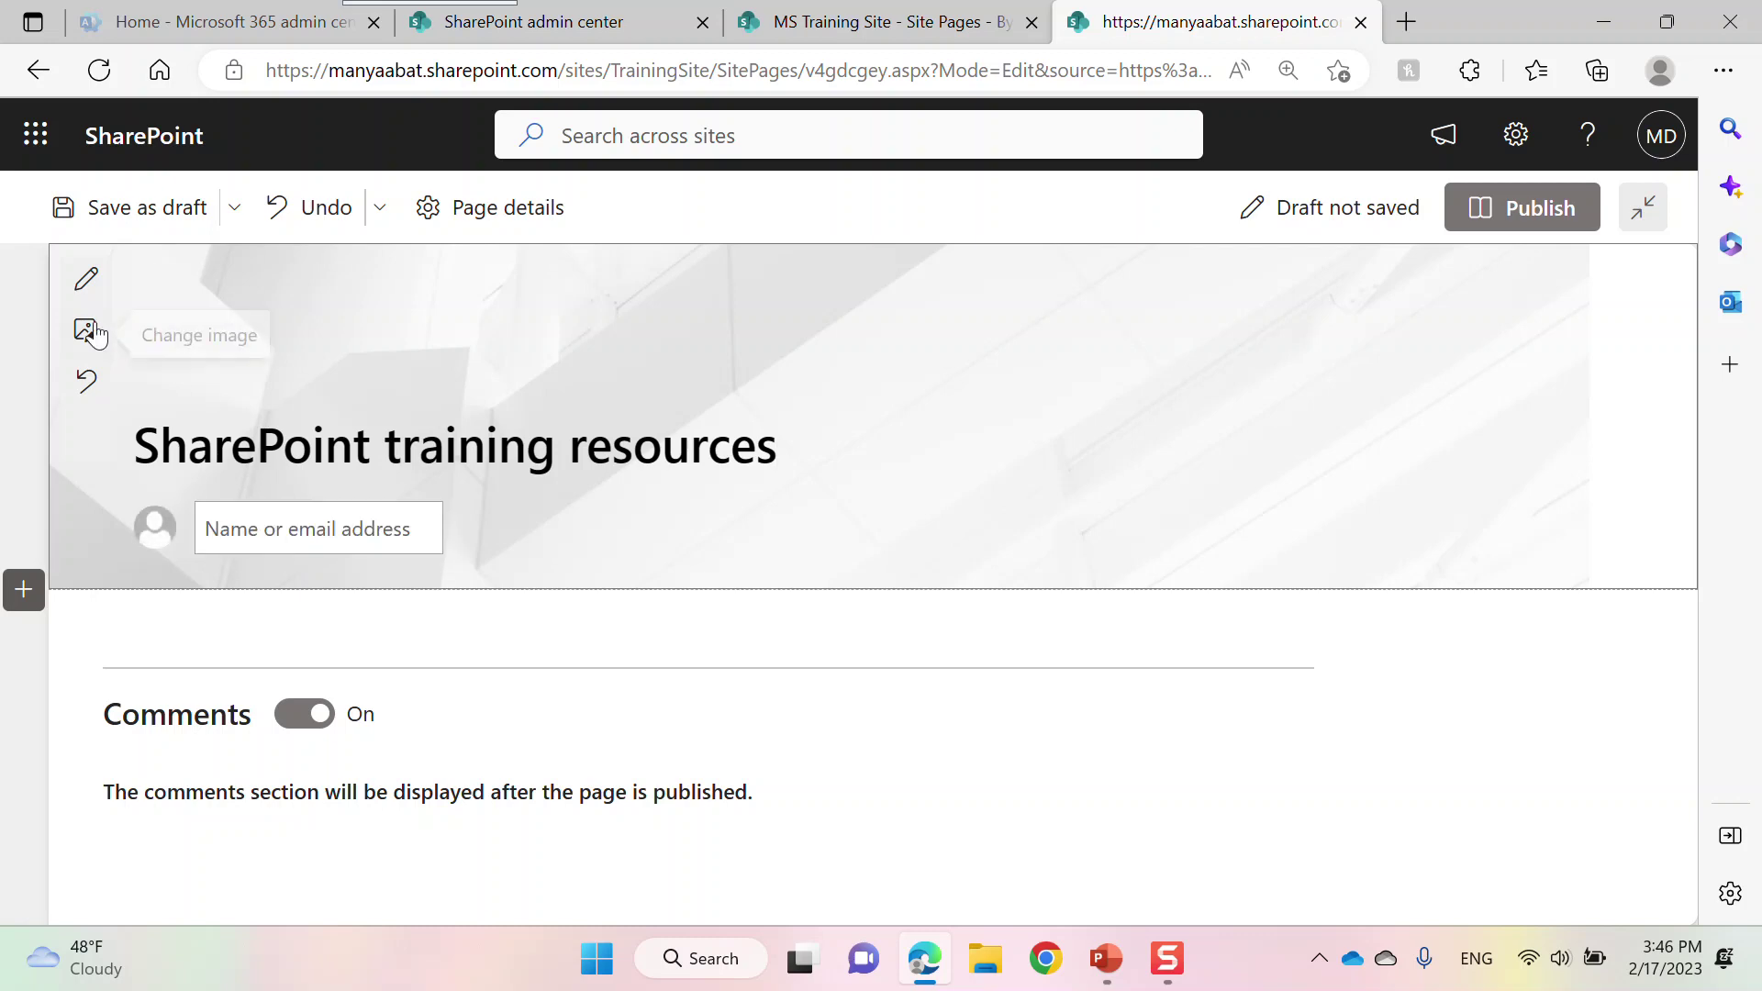
left_click(86, 278)
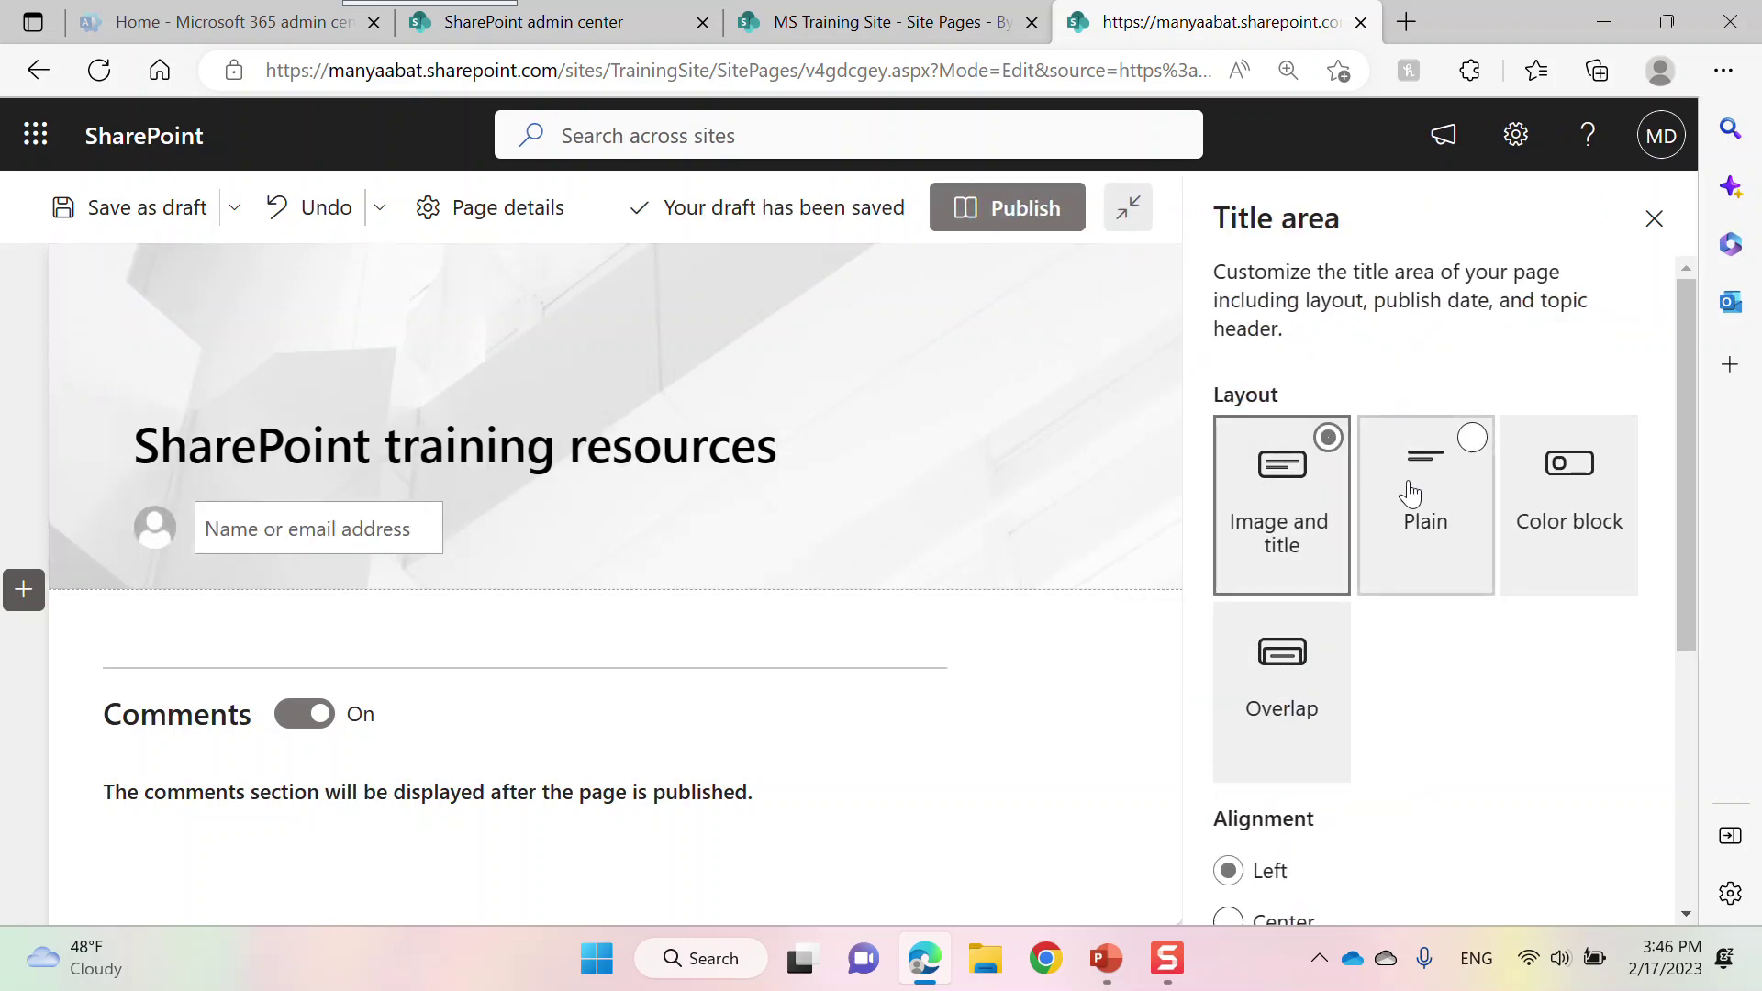
left_click(1411, 493)
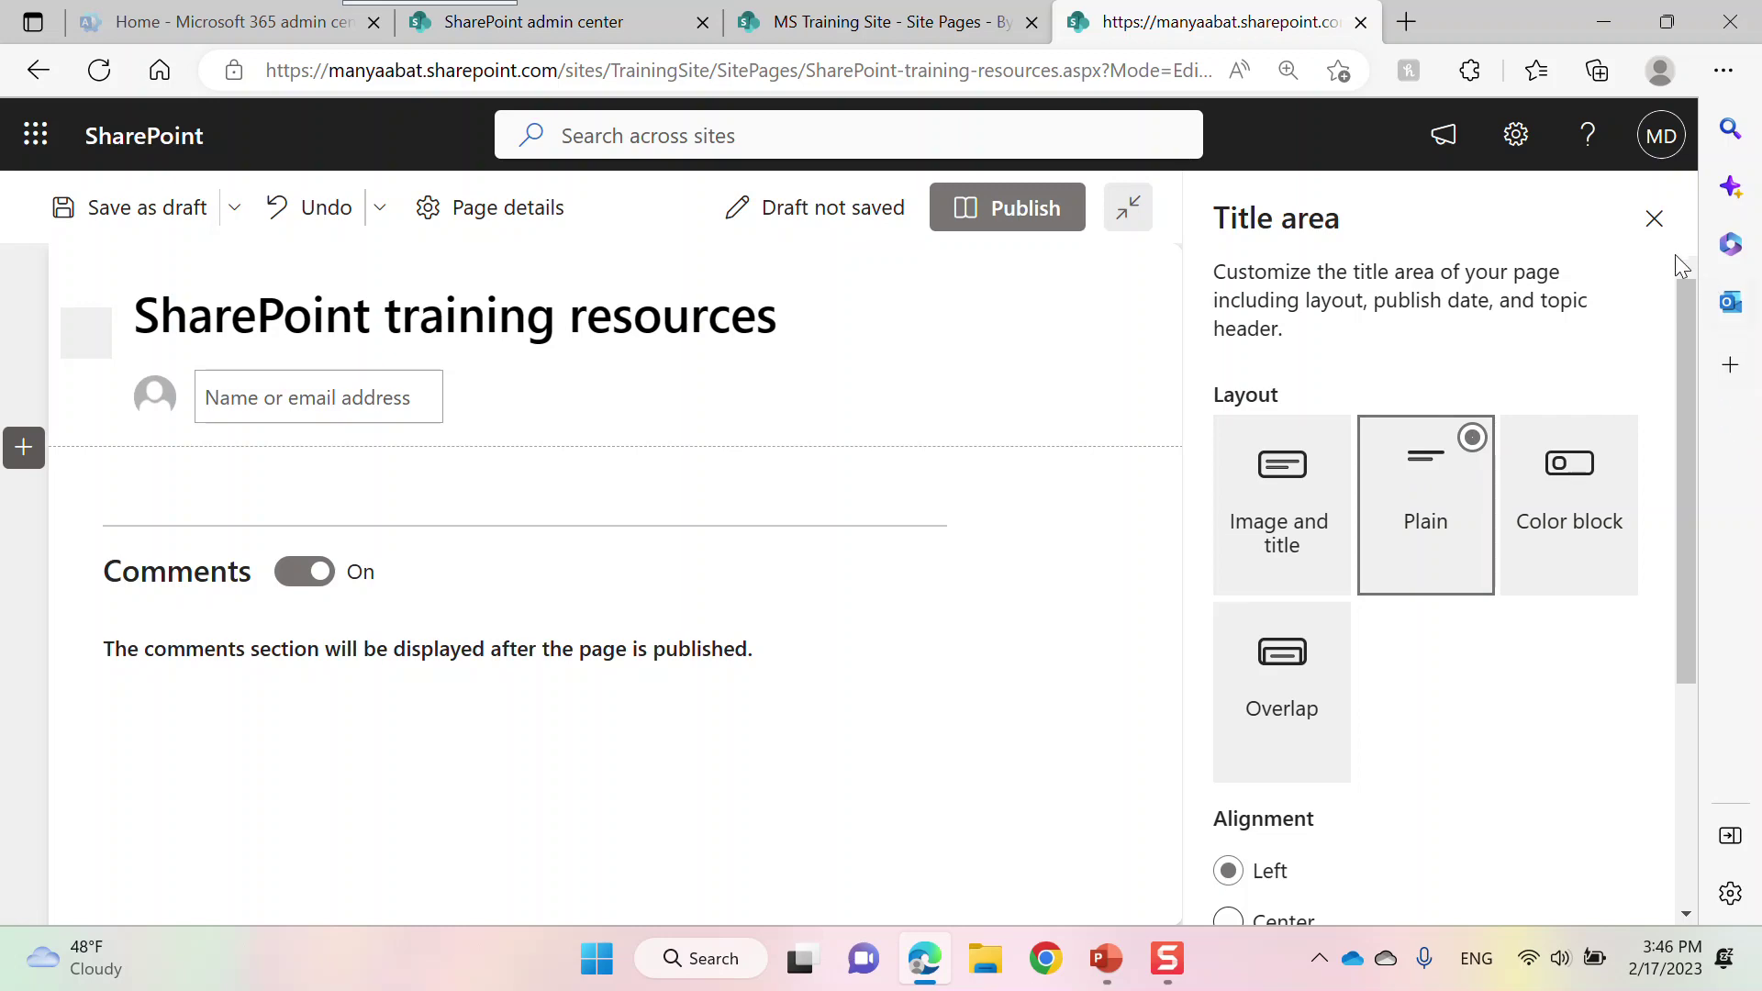
left_click(1653, 218)
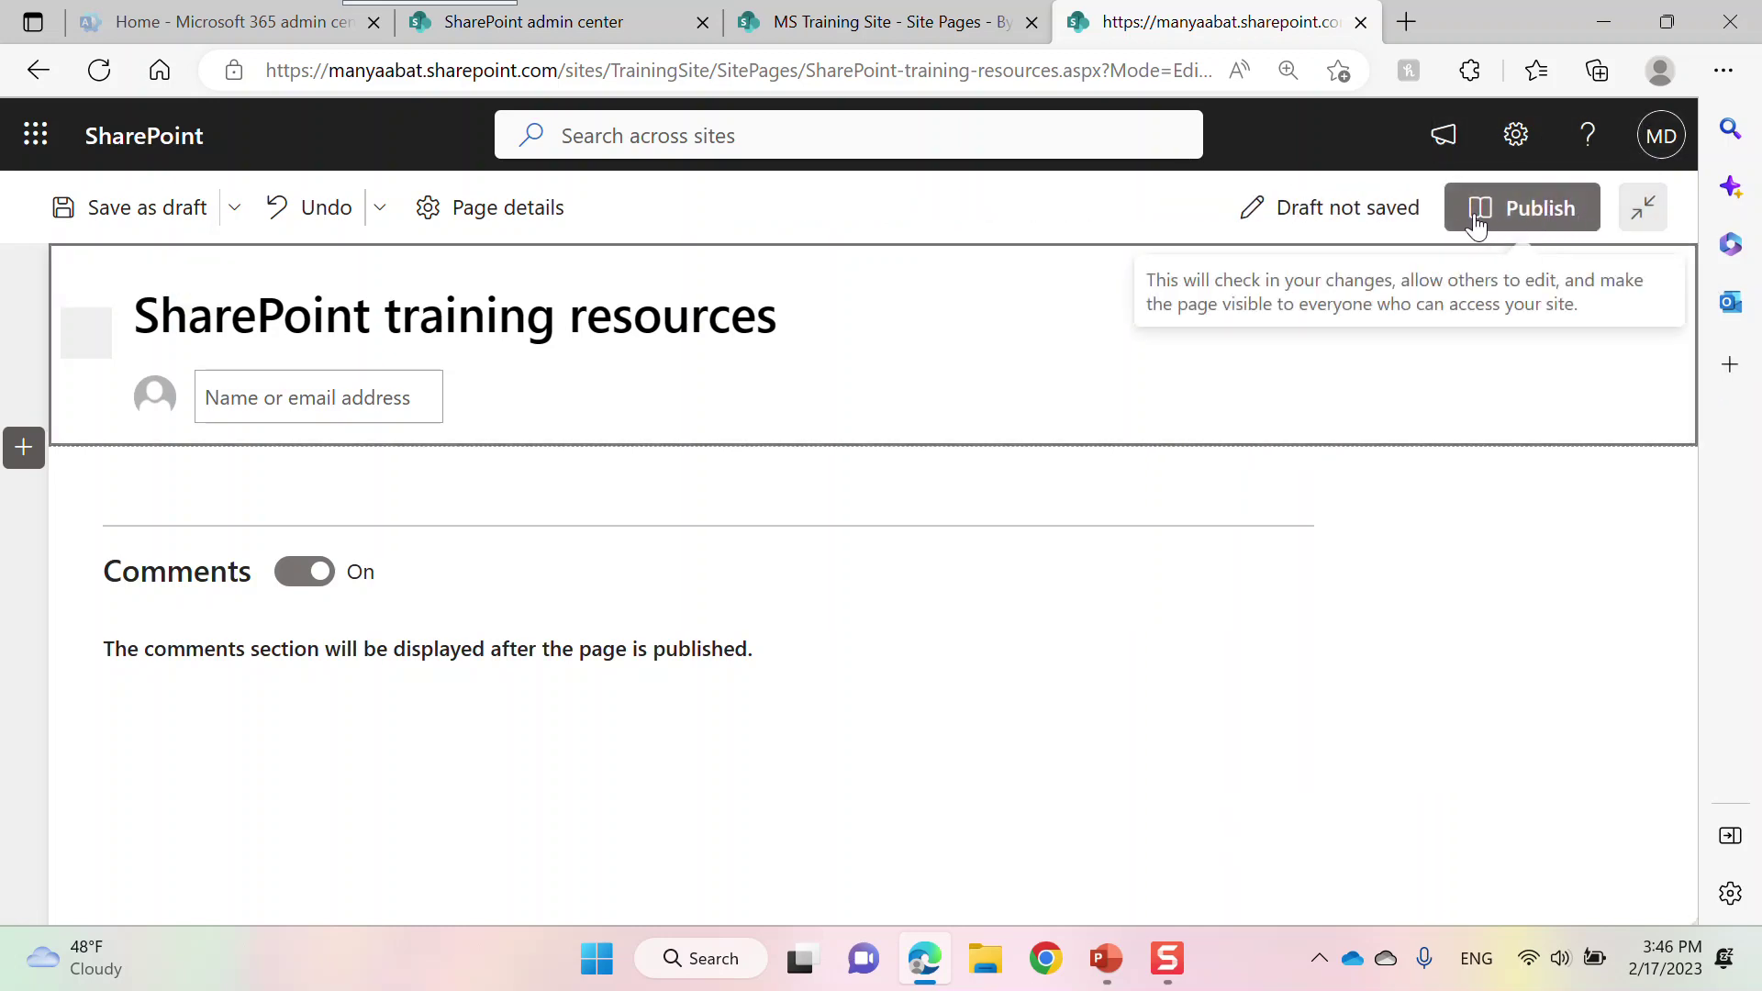
left_click(169, 220)
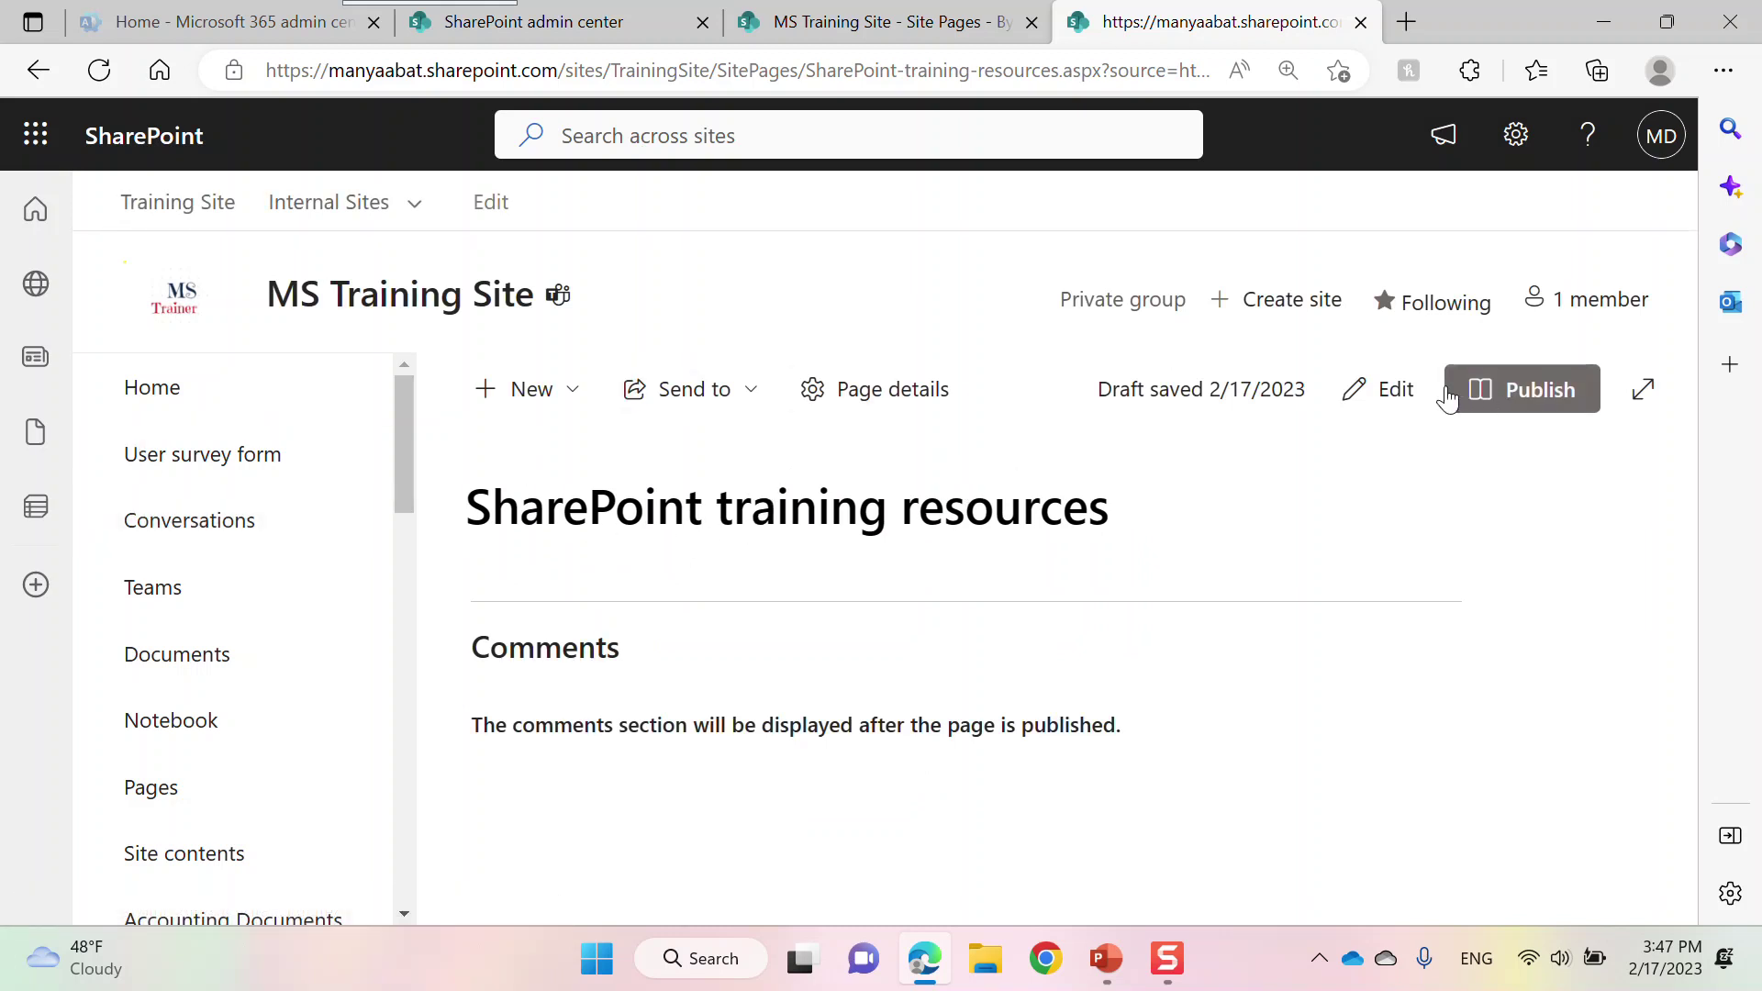
Reopen the page for editing, try the Color block title layout, switch back to Plain, and save the draft
left_click(1357, 419)
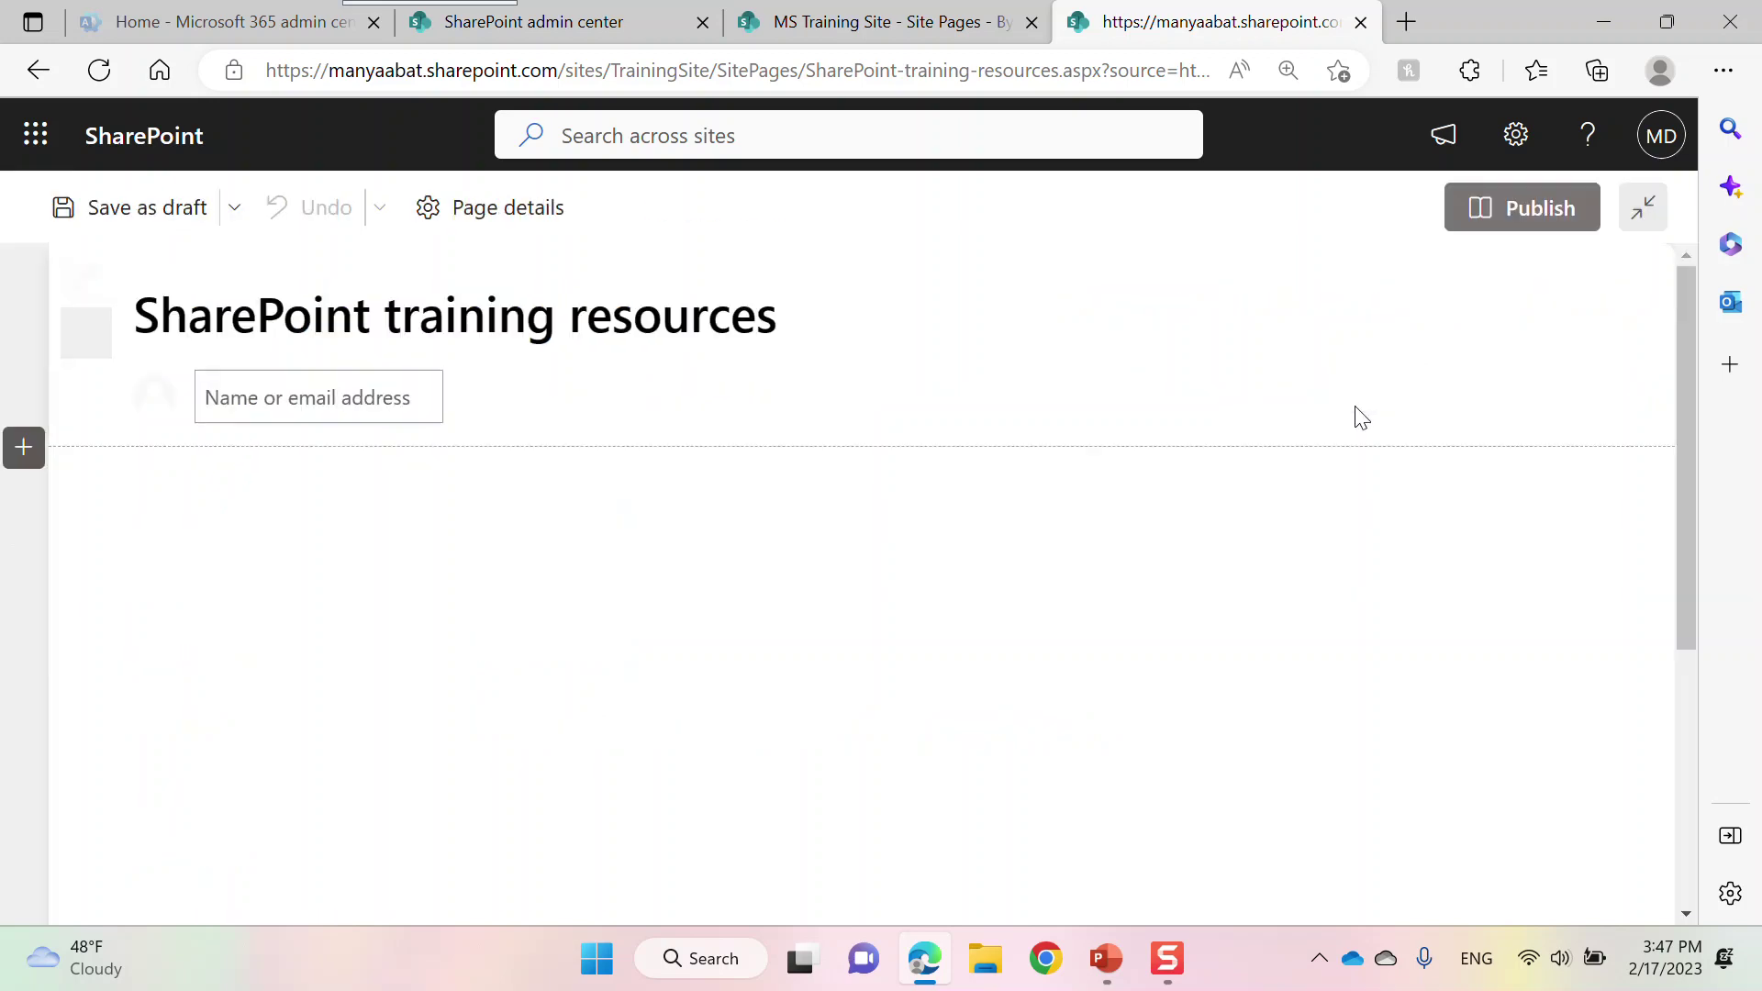
left_click(230, 326)
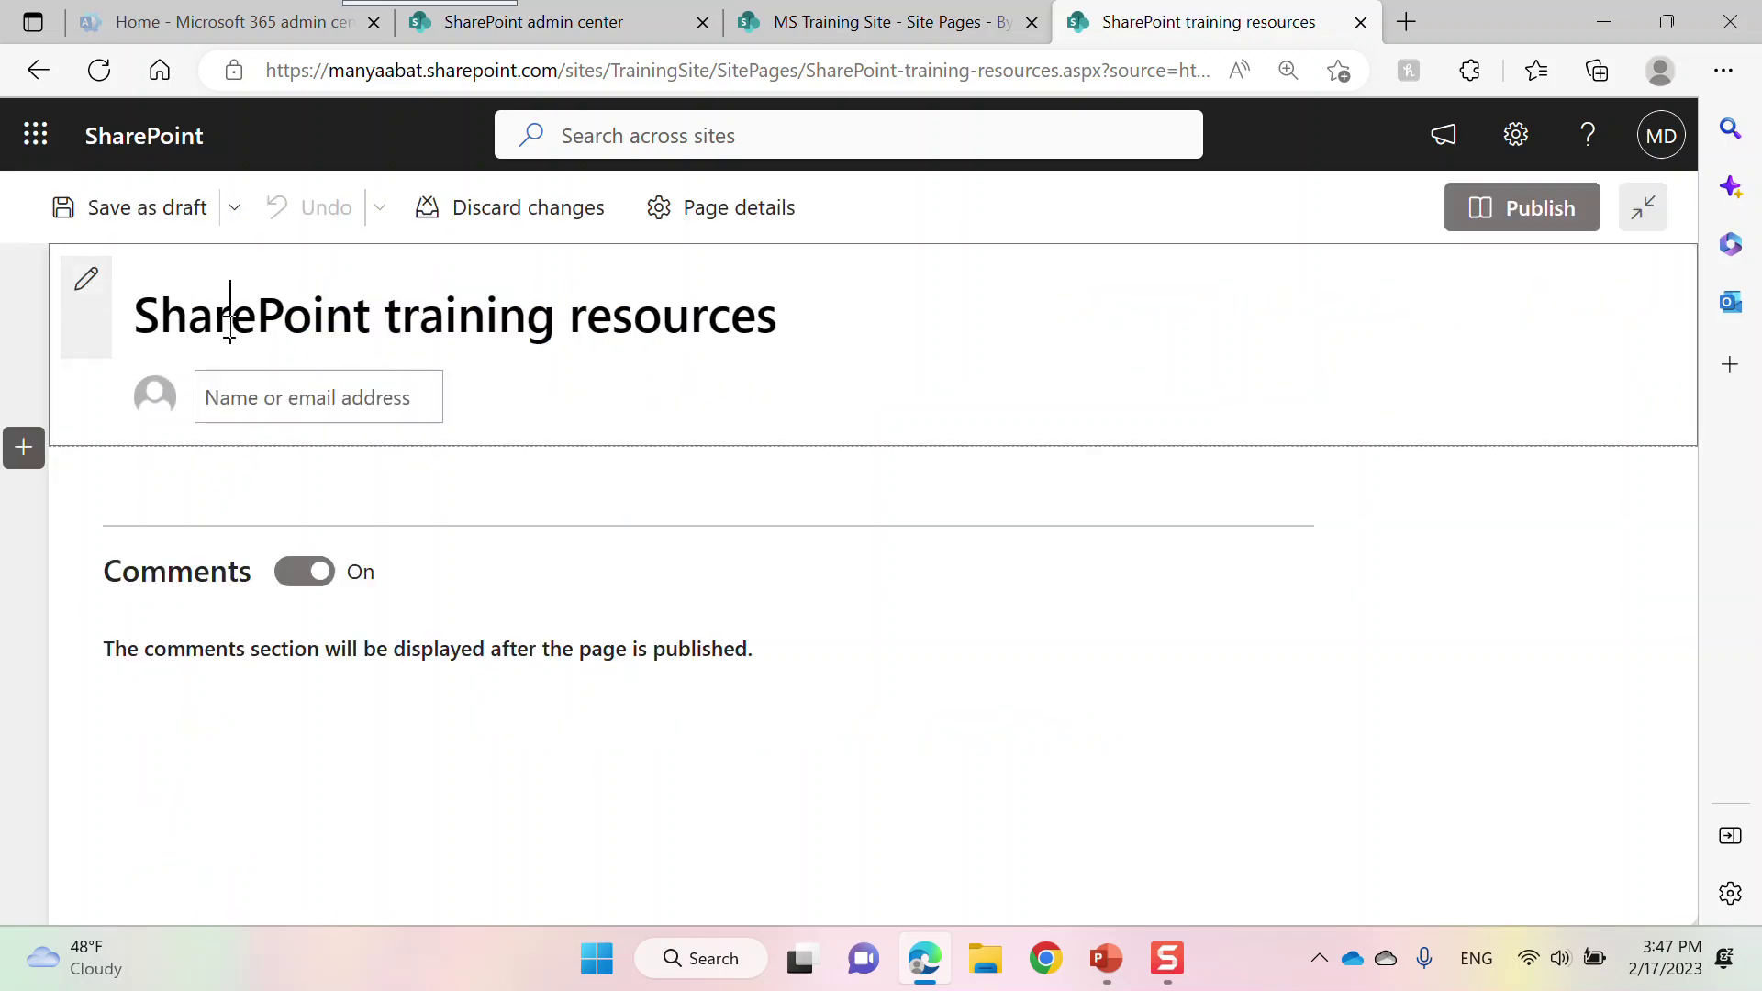
left_click(84, 288)
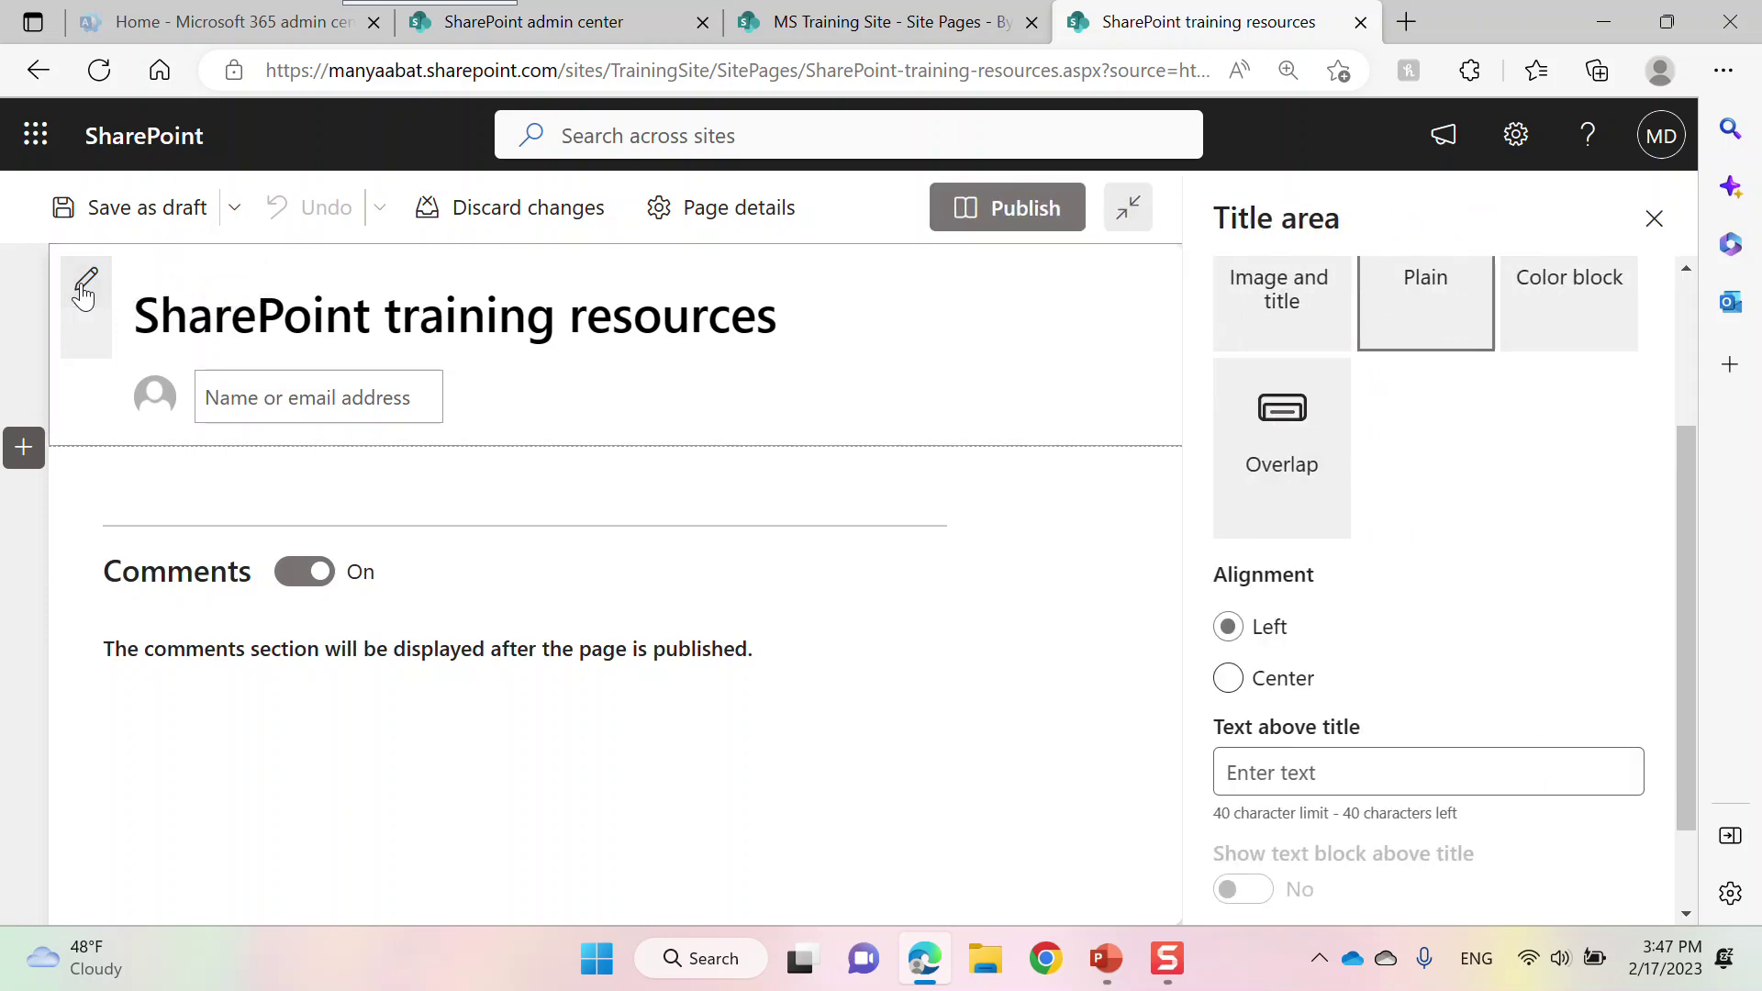
left_click(1529, 297)
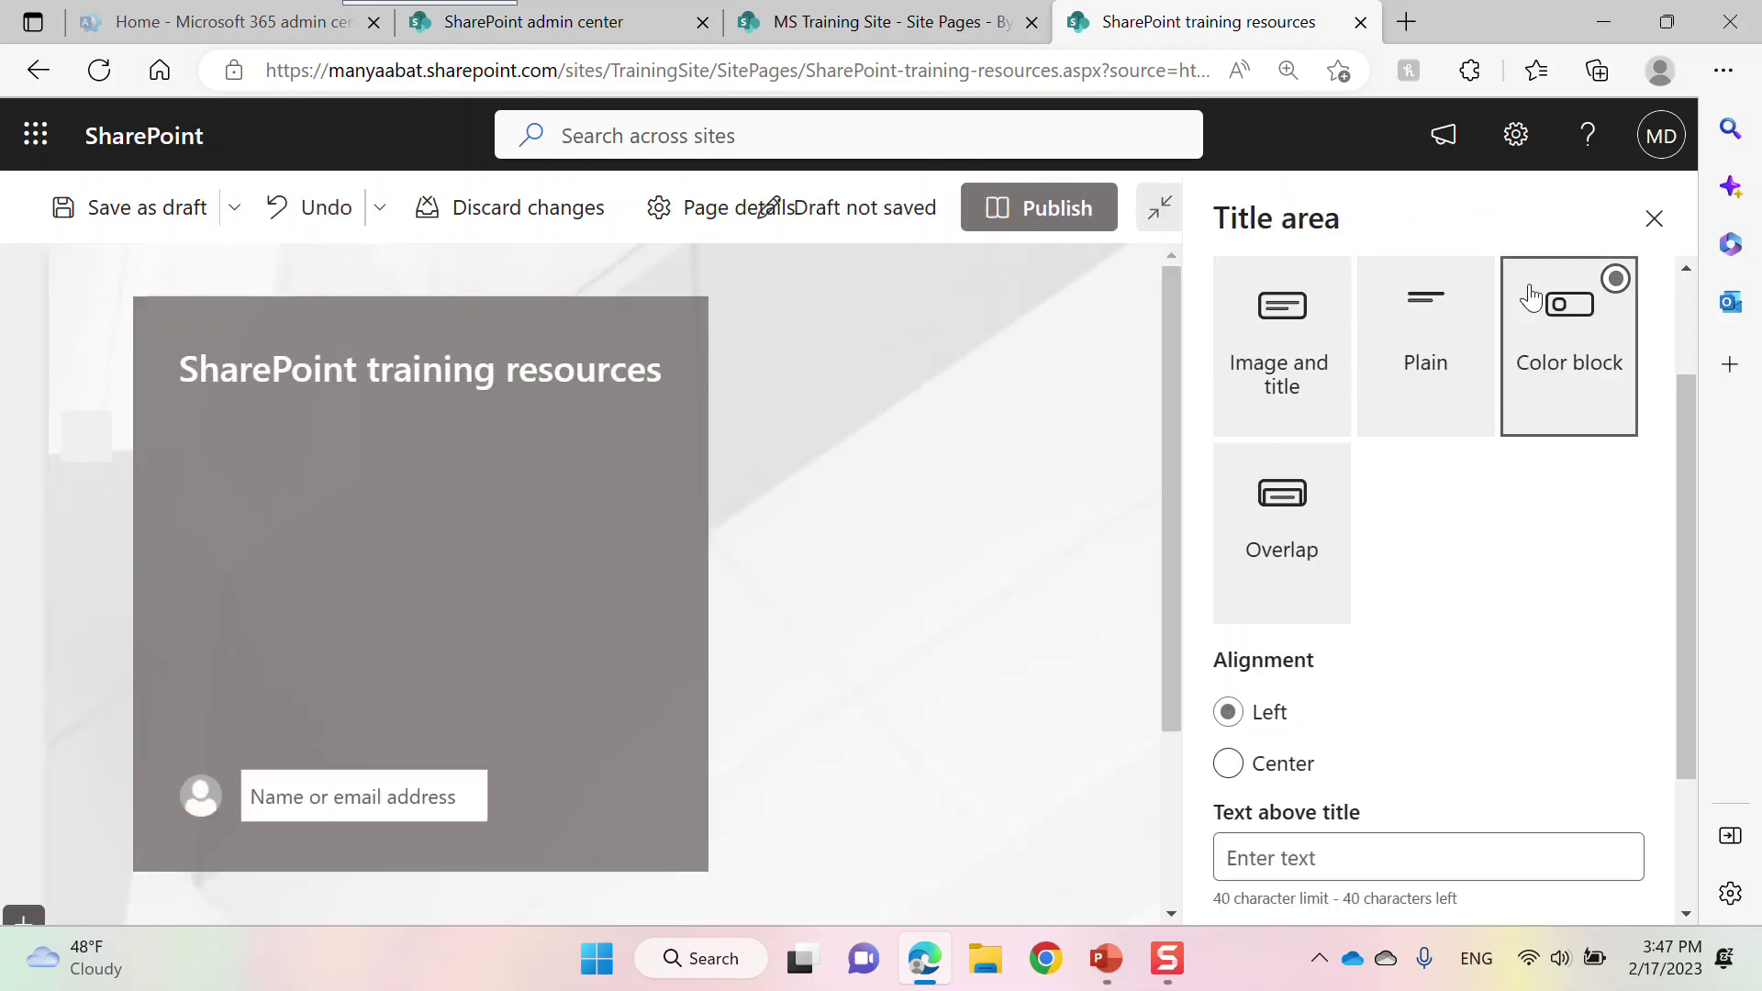
left_click(1425, 316)
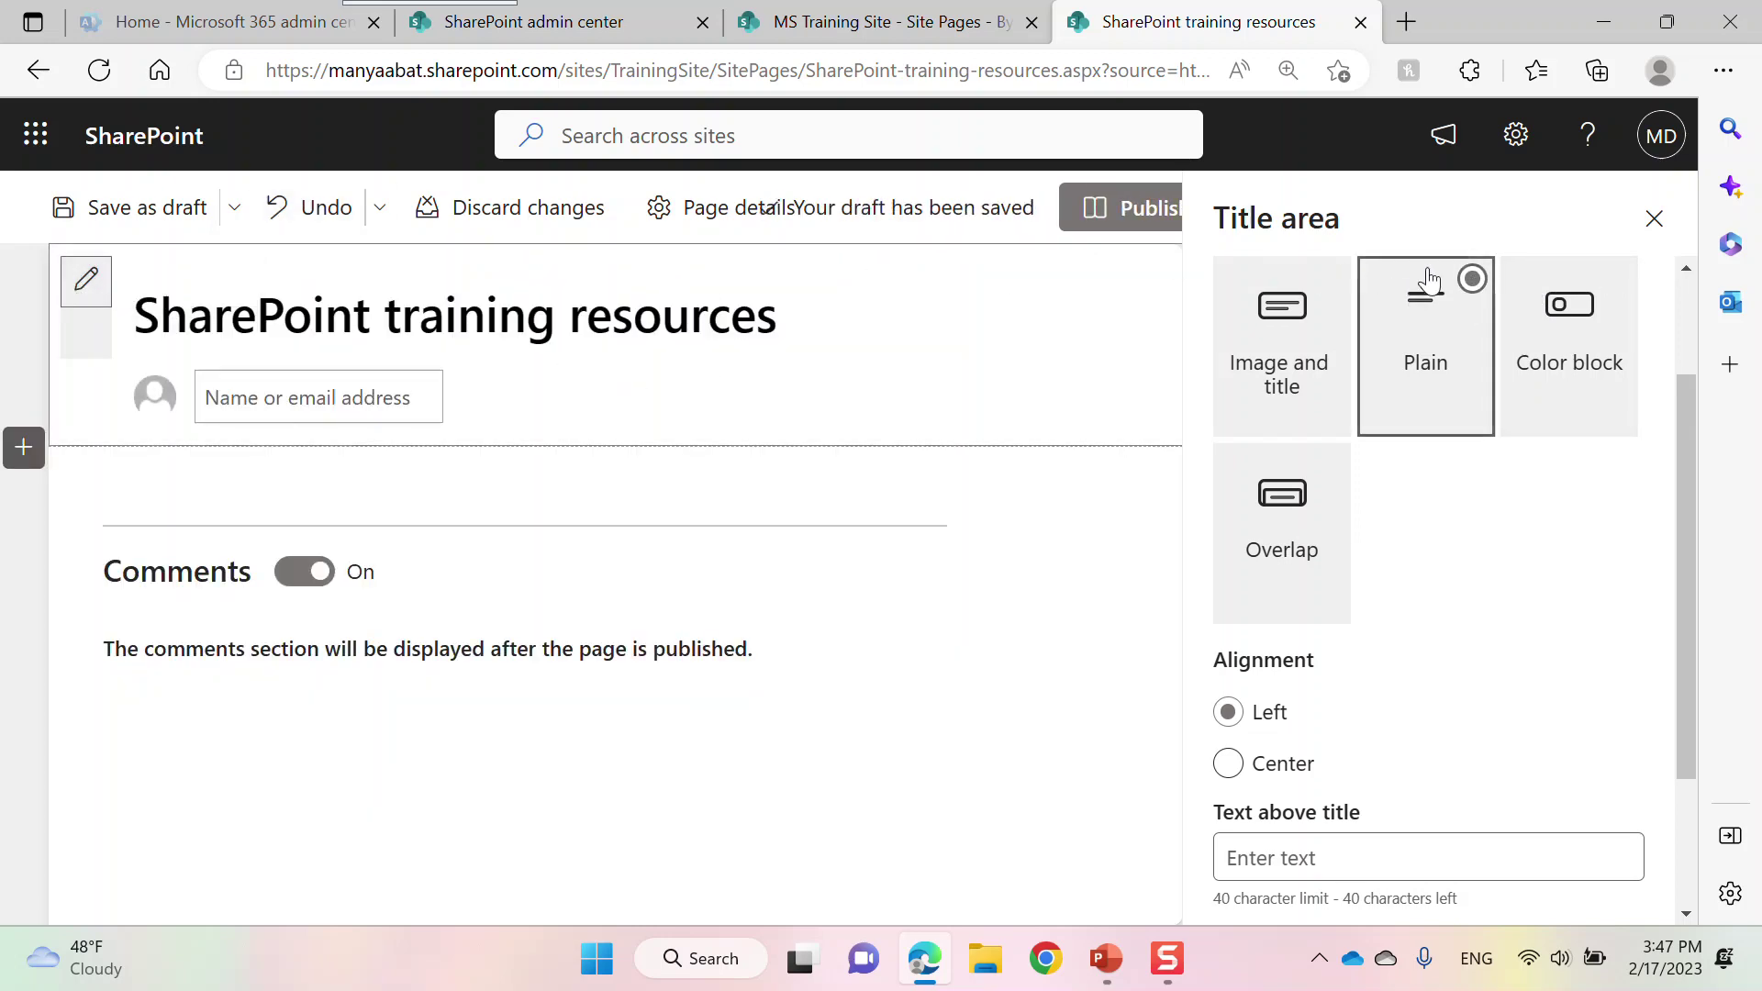
left_click(1651, 222)
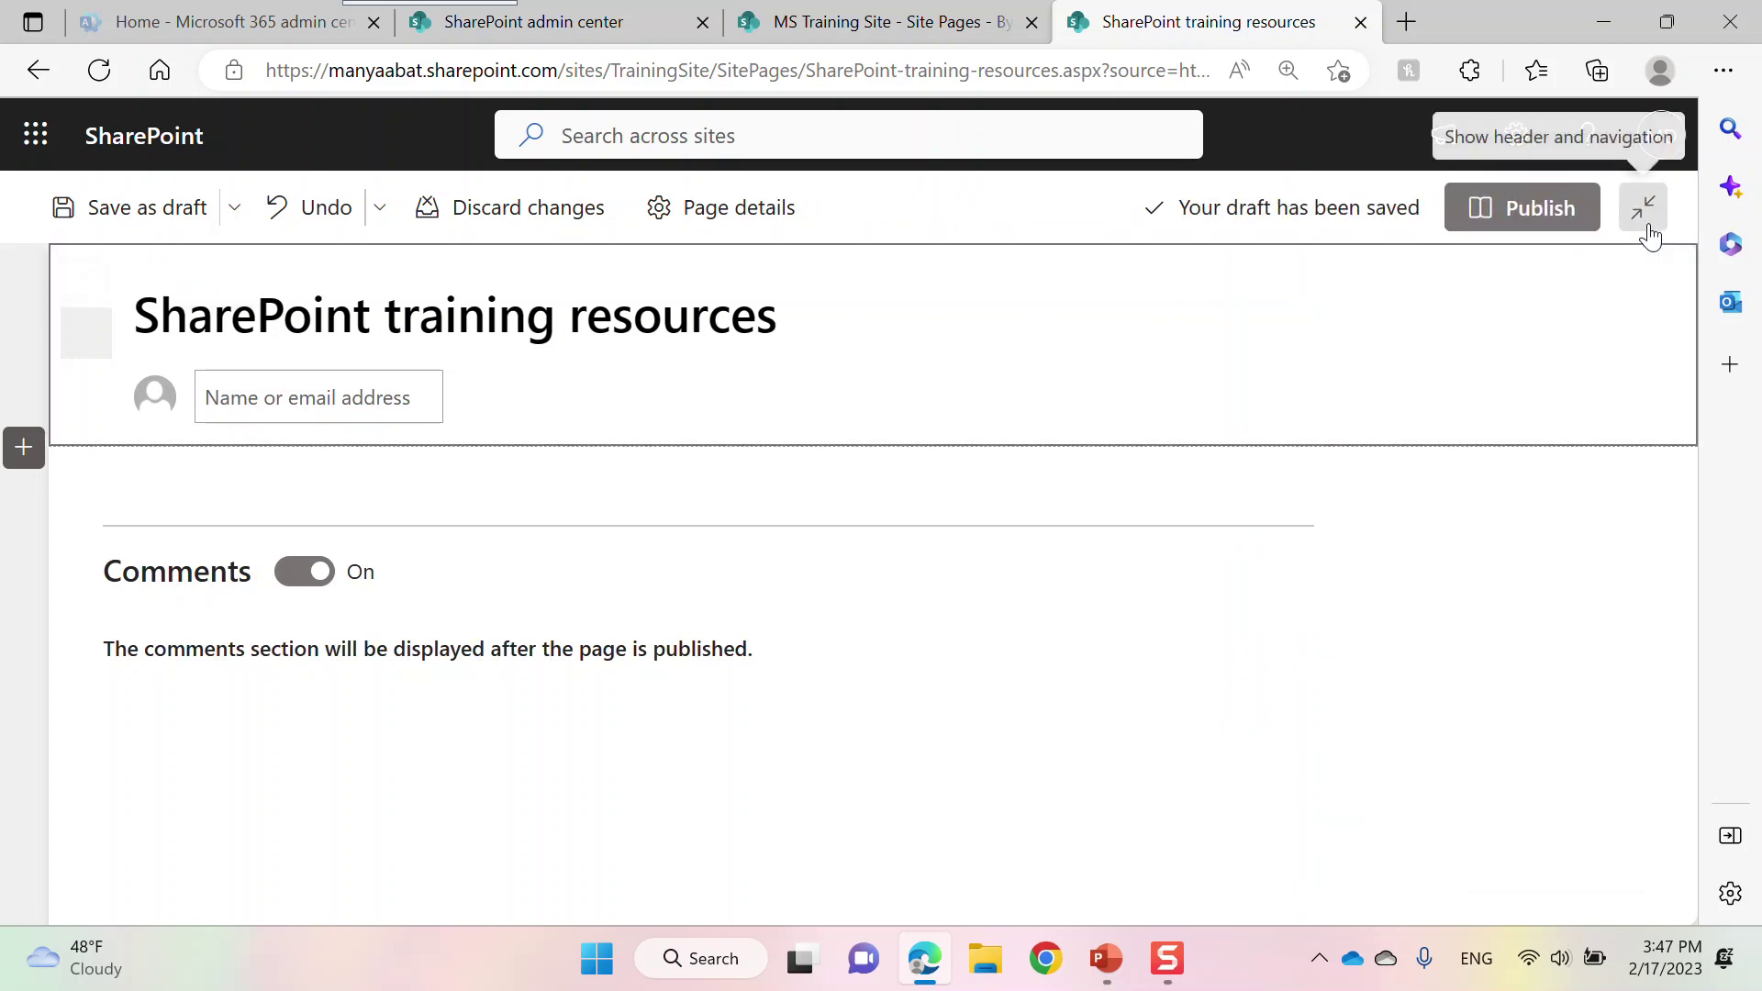
left_click(177, 213)
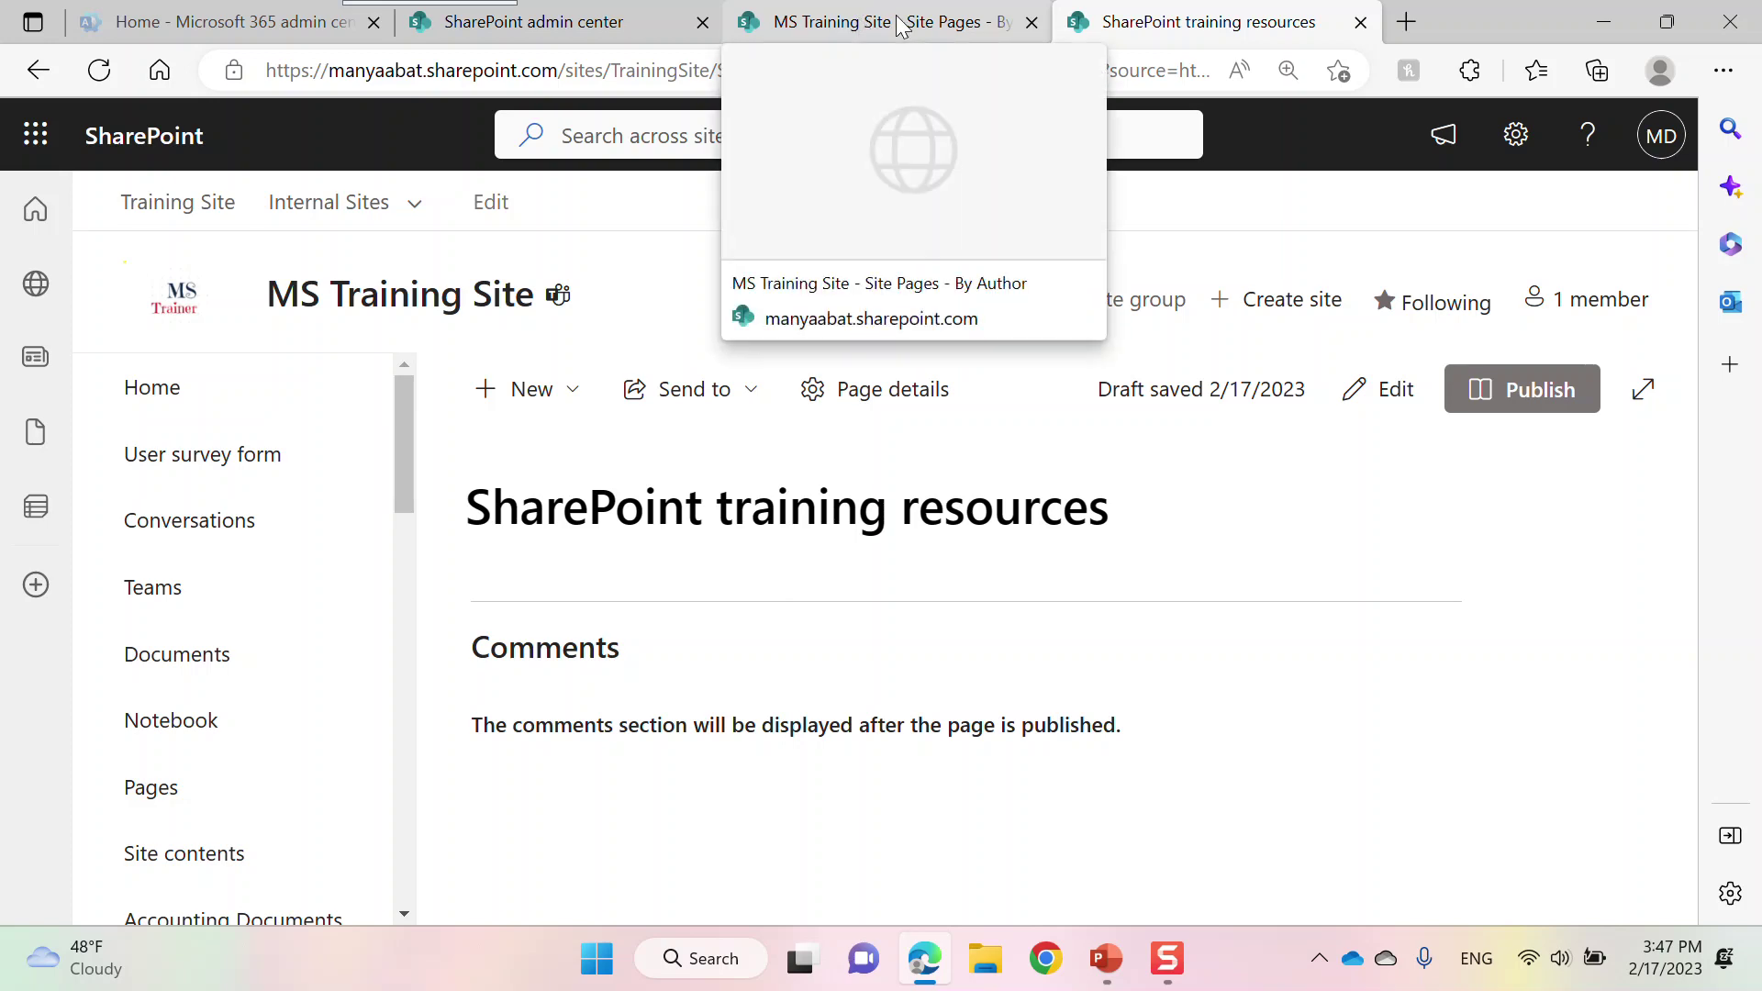
Open the How-to-add-Document-set-to-library page from the site's Pages library and copy its web address
left_click(152, 813)
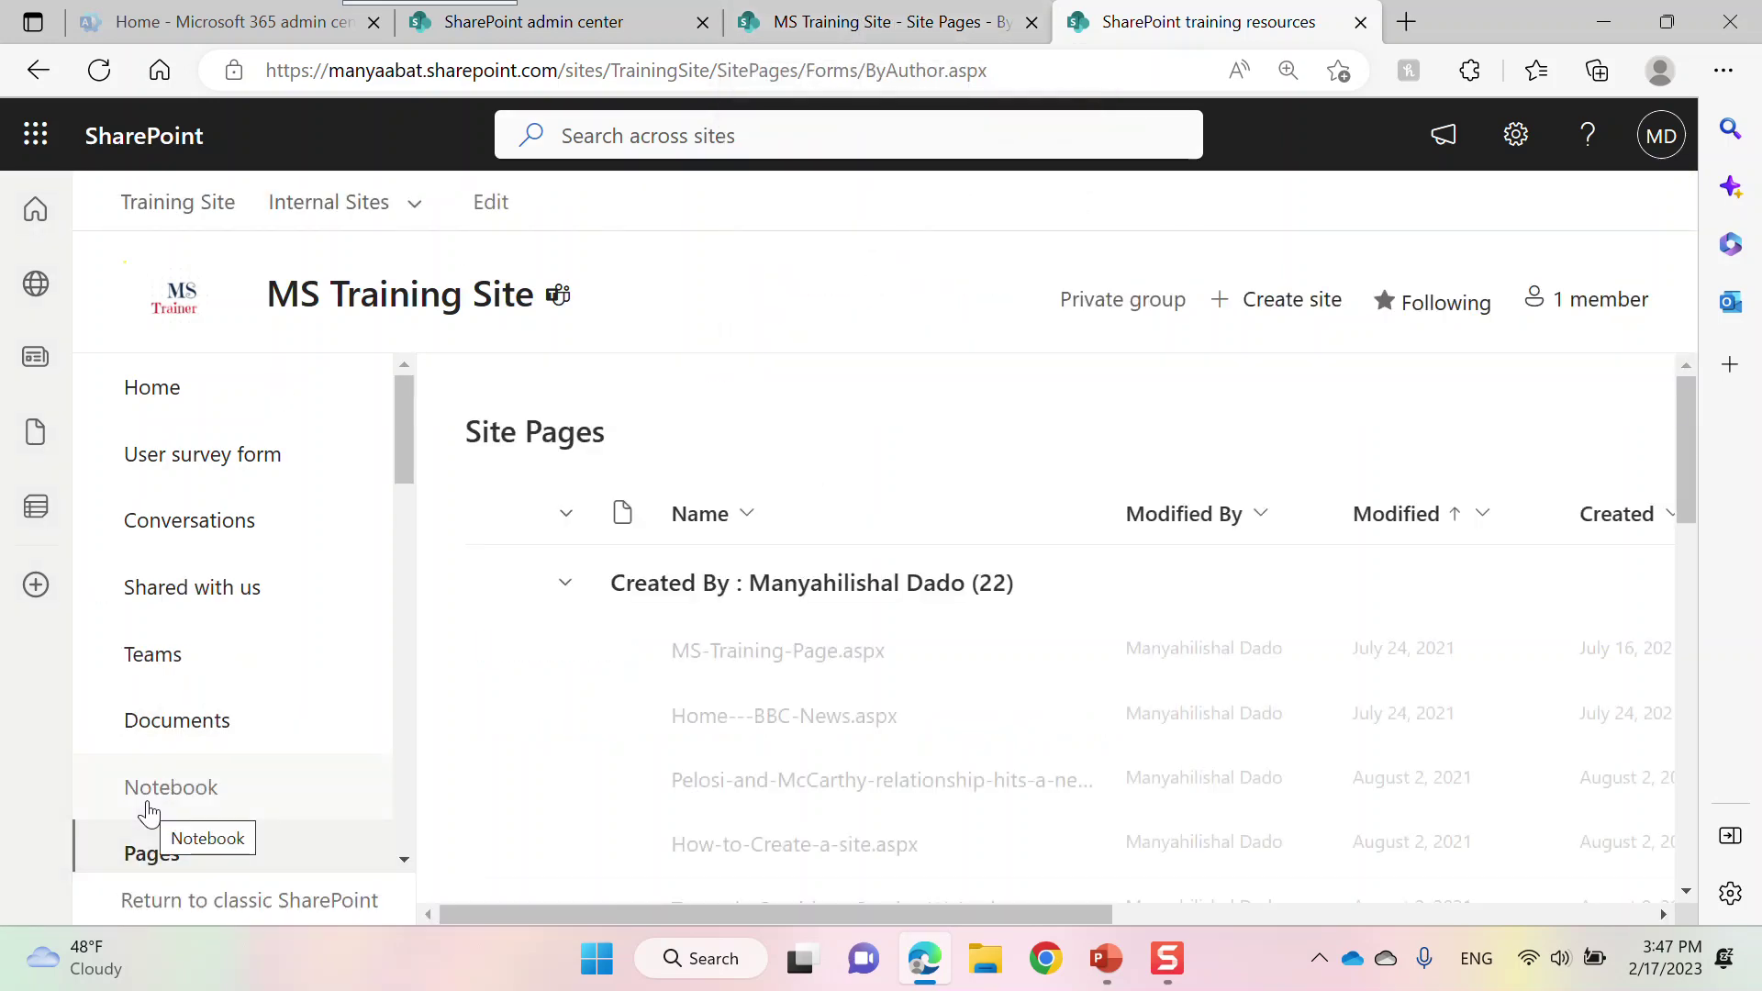
left_click_drag(1682, 485, 1711, 763)
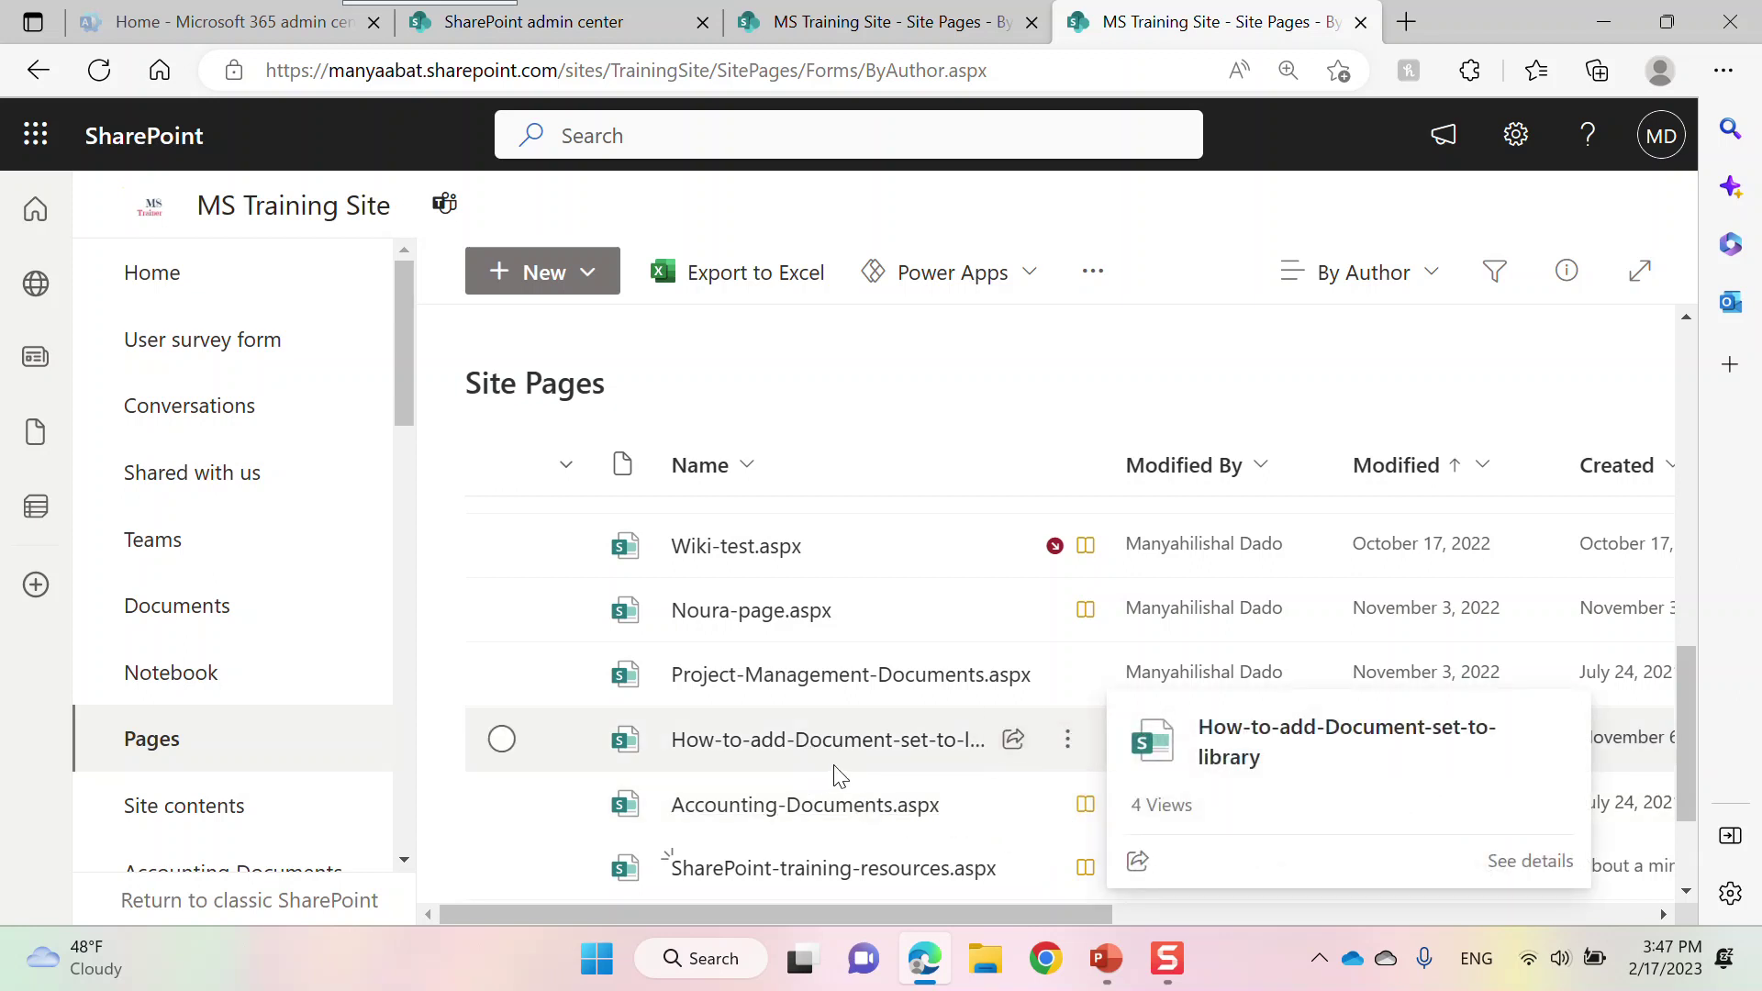
left_click(1084, 747)
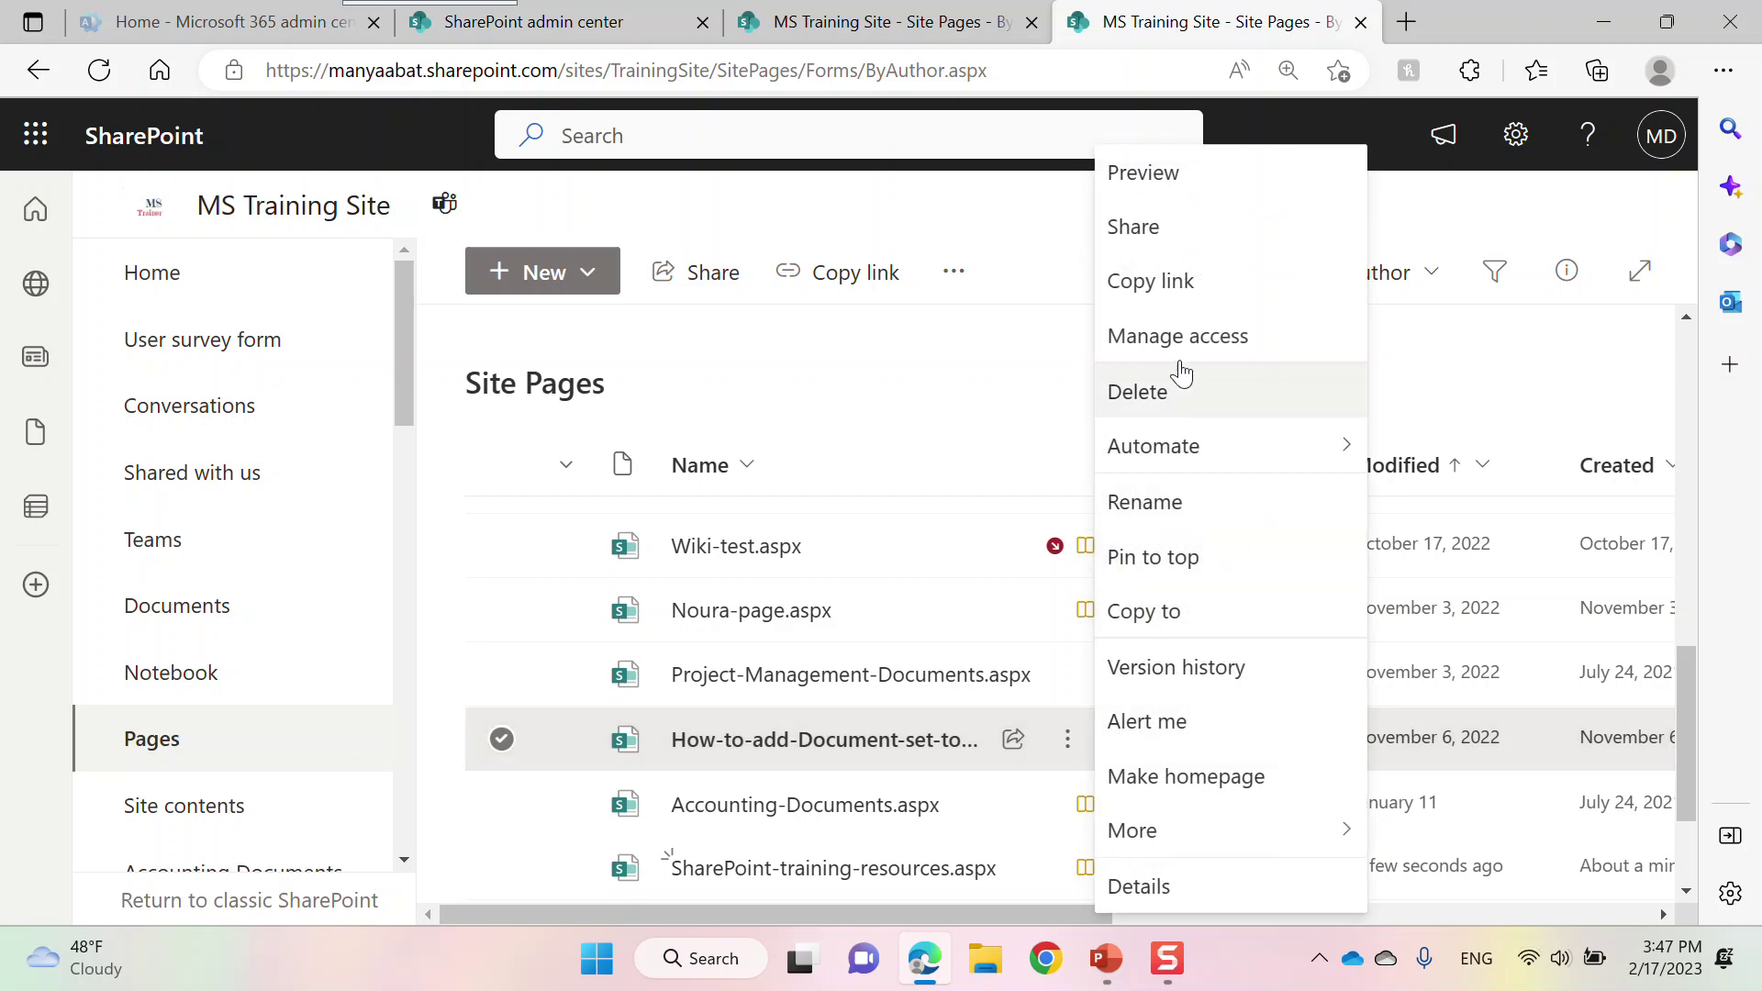
left_click(835, 742)
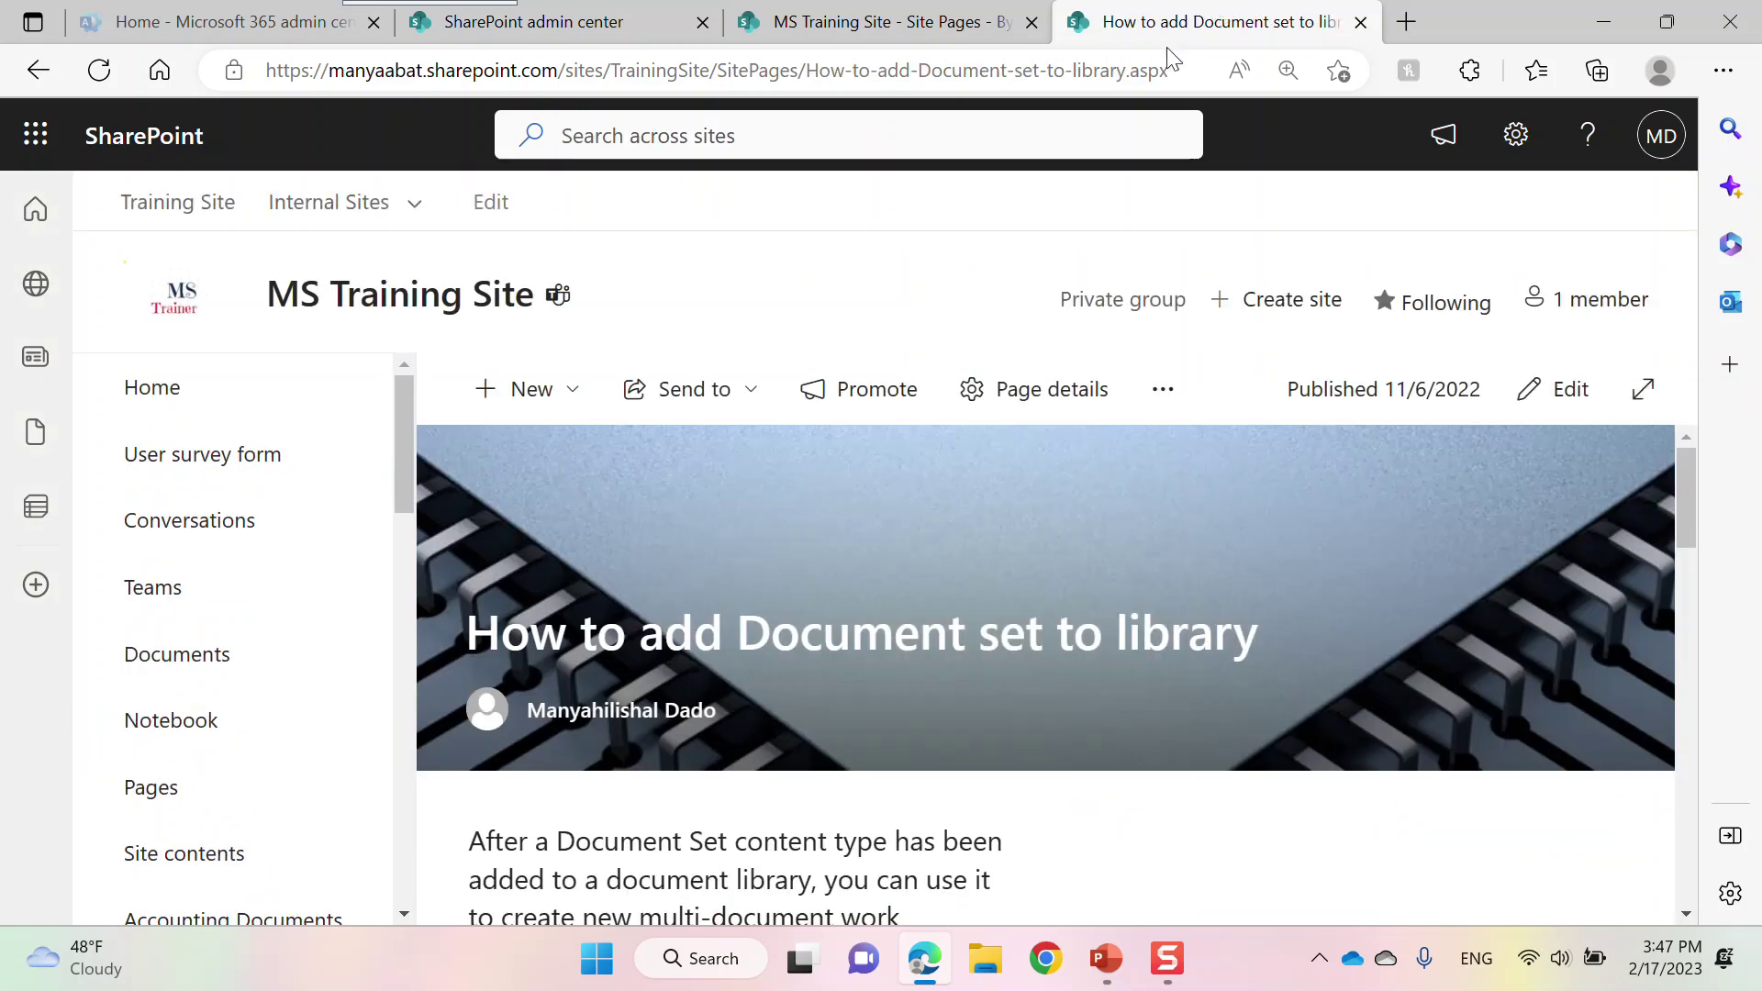
left_click(1158, 80)
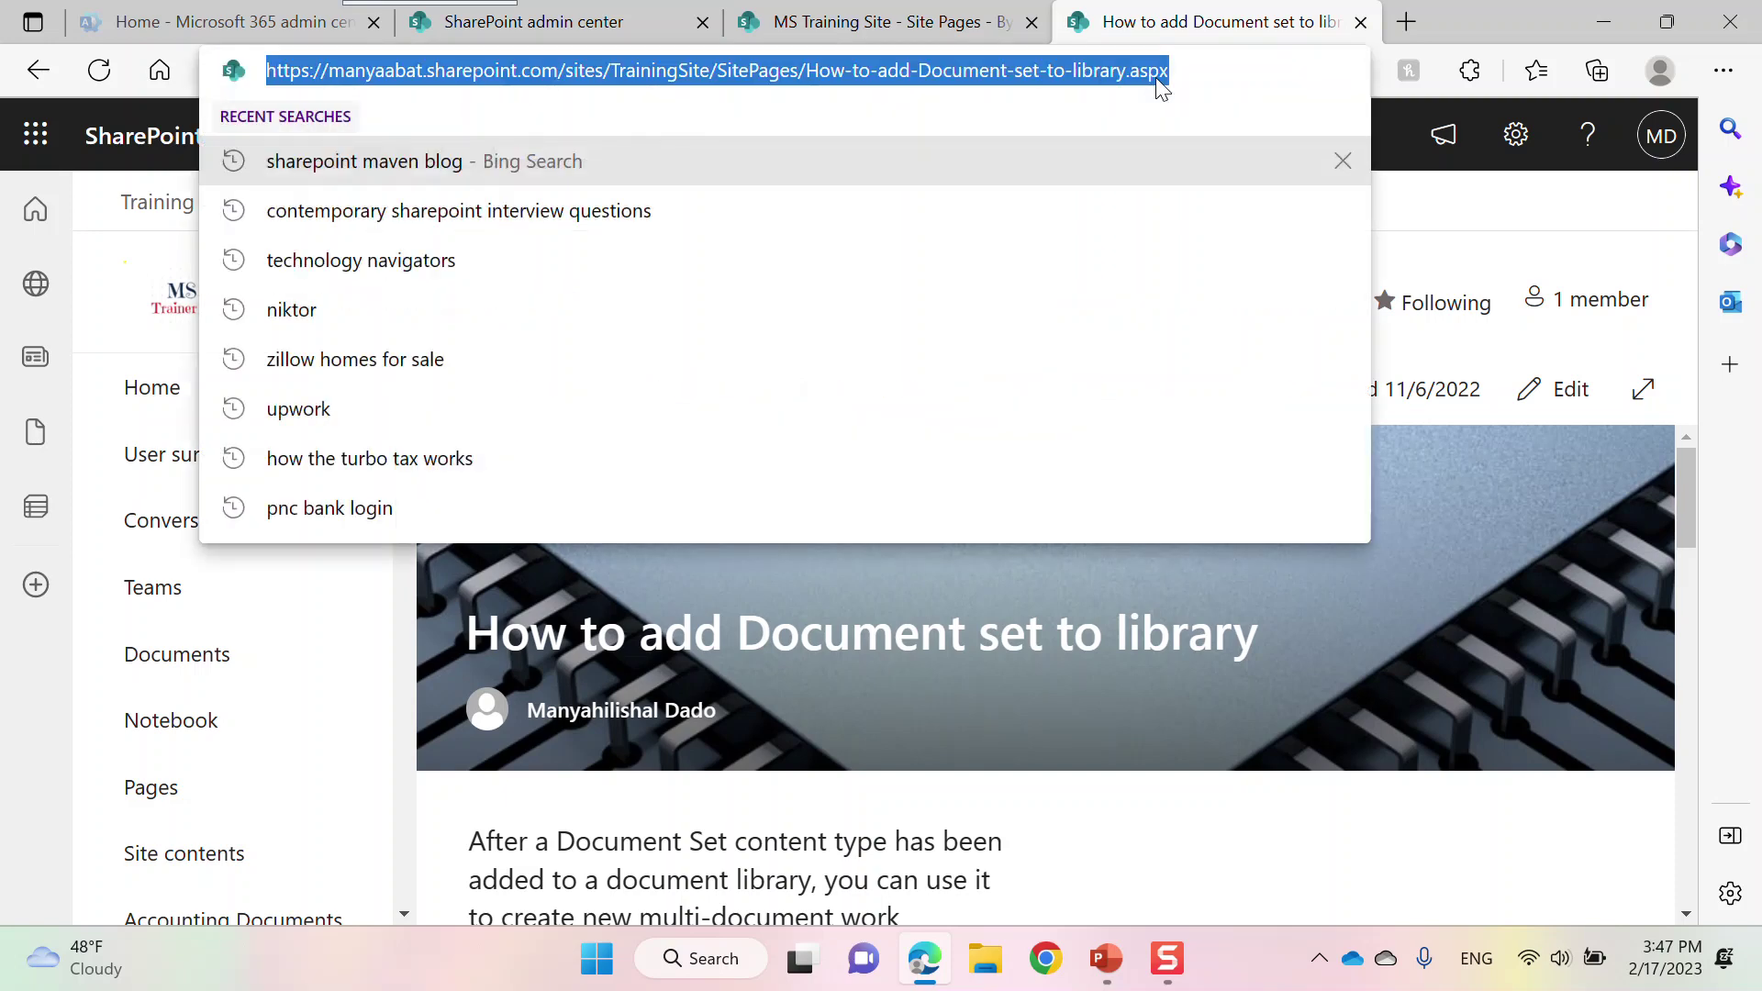
left_click(1540, 520)
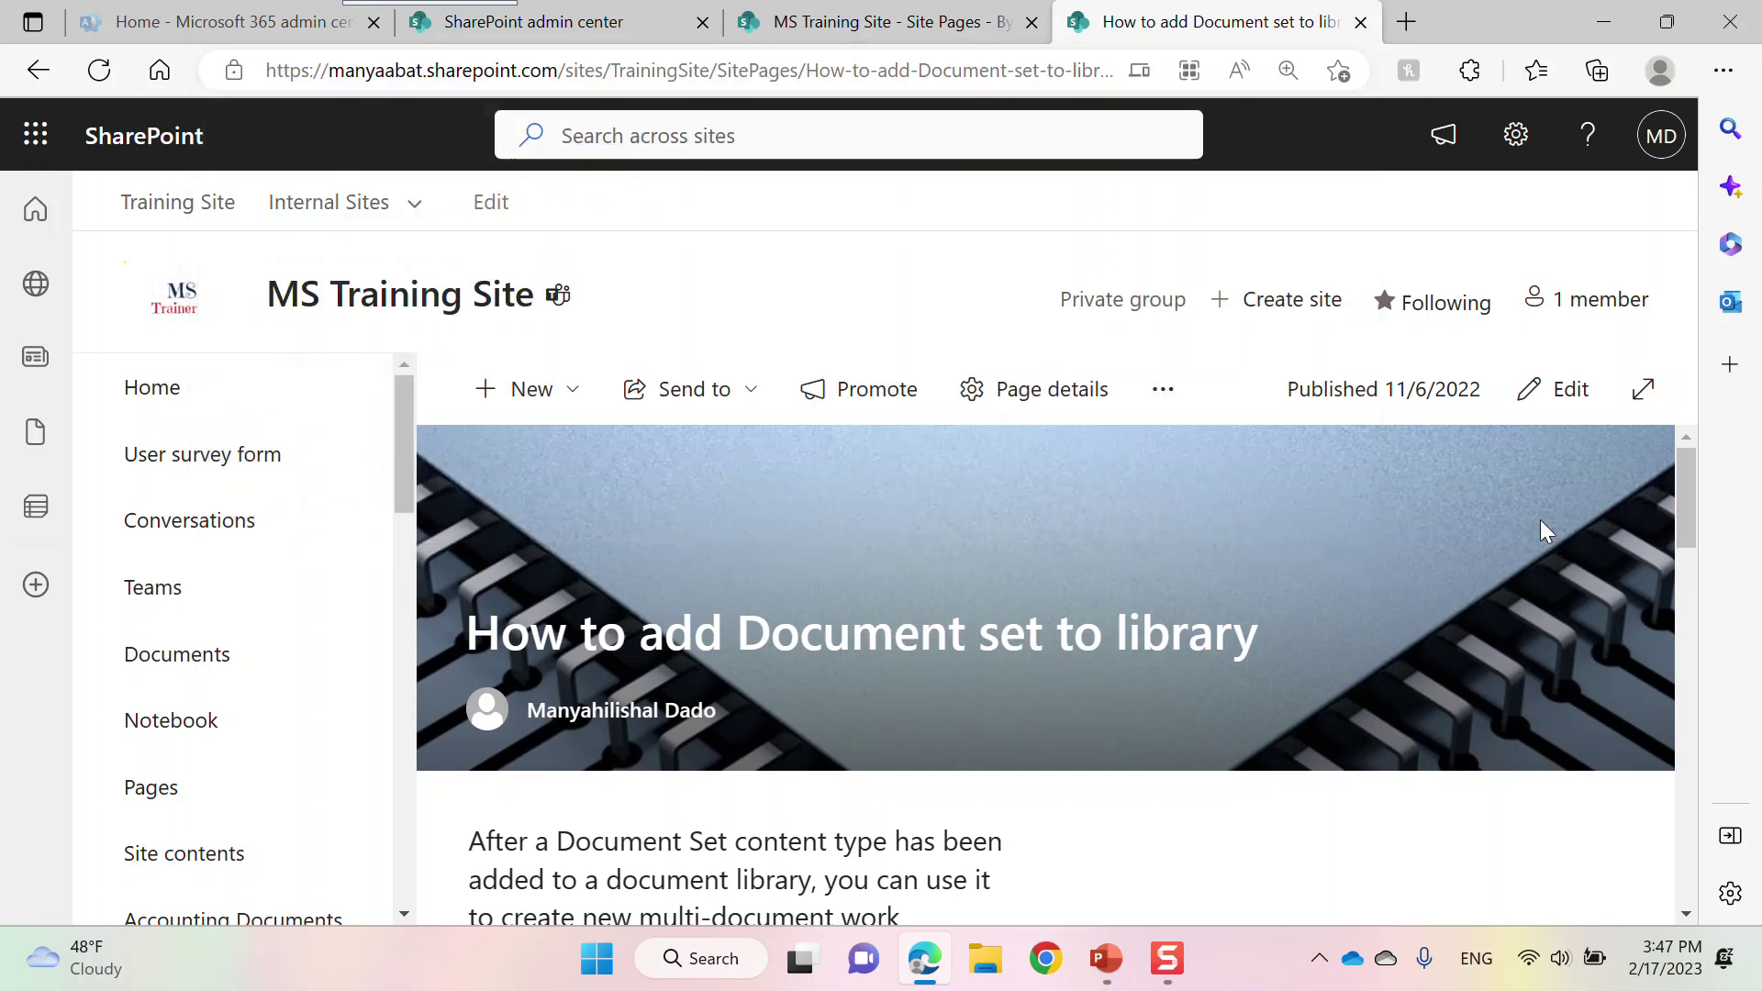
Return to the Pages library and open SharePoint-training-resources.aspx for editing
left_click(171, 787)
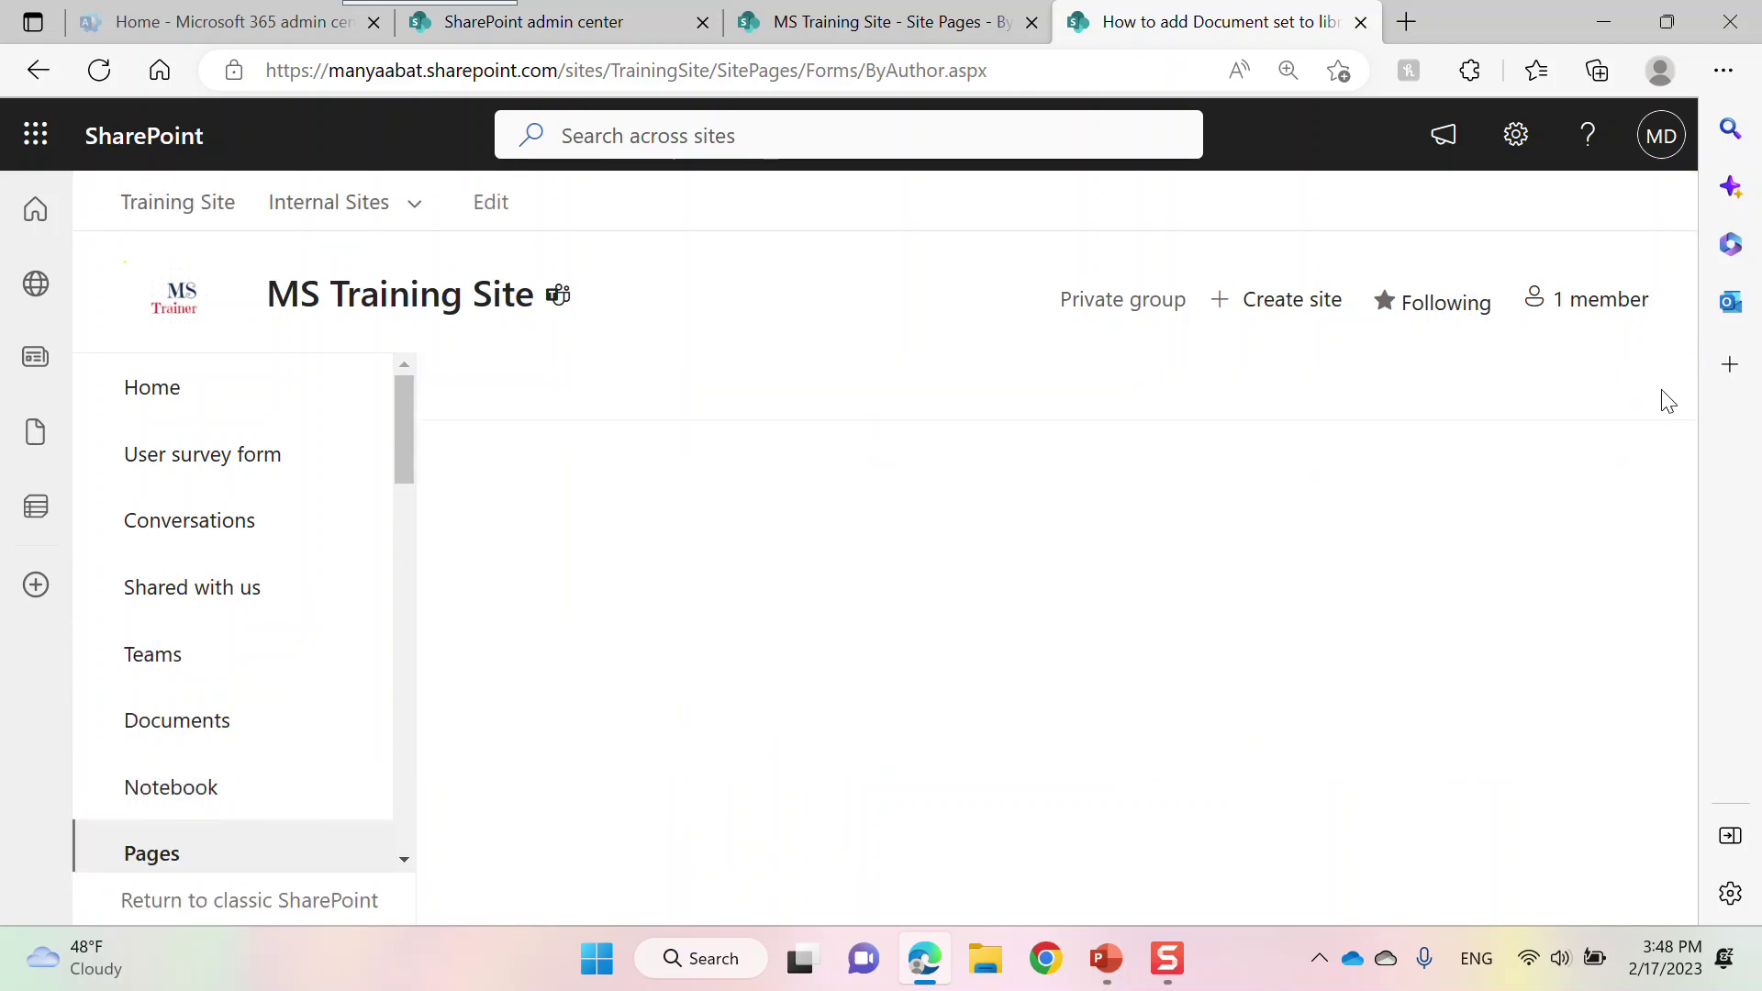
left_click_drag(1688, 471, 1713, 980)
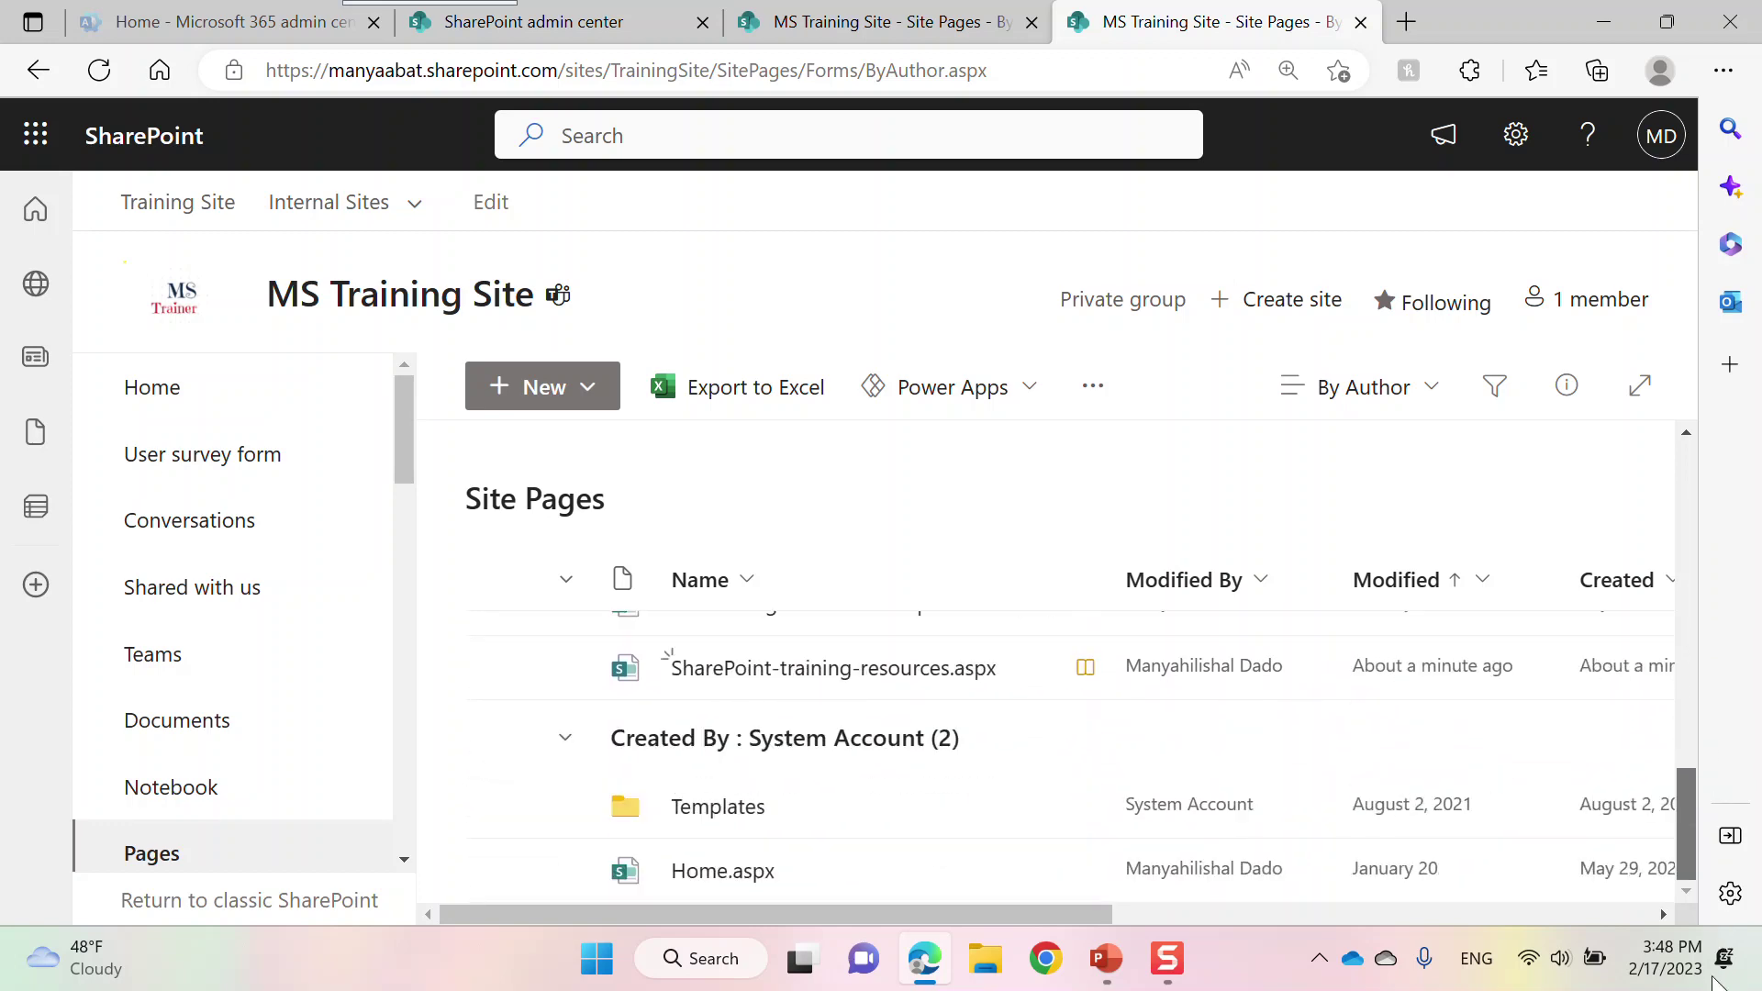
left_click(877, 687)
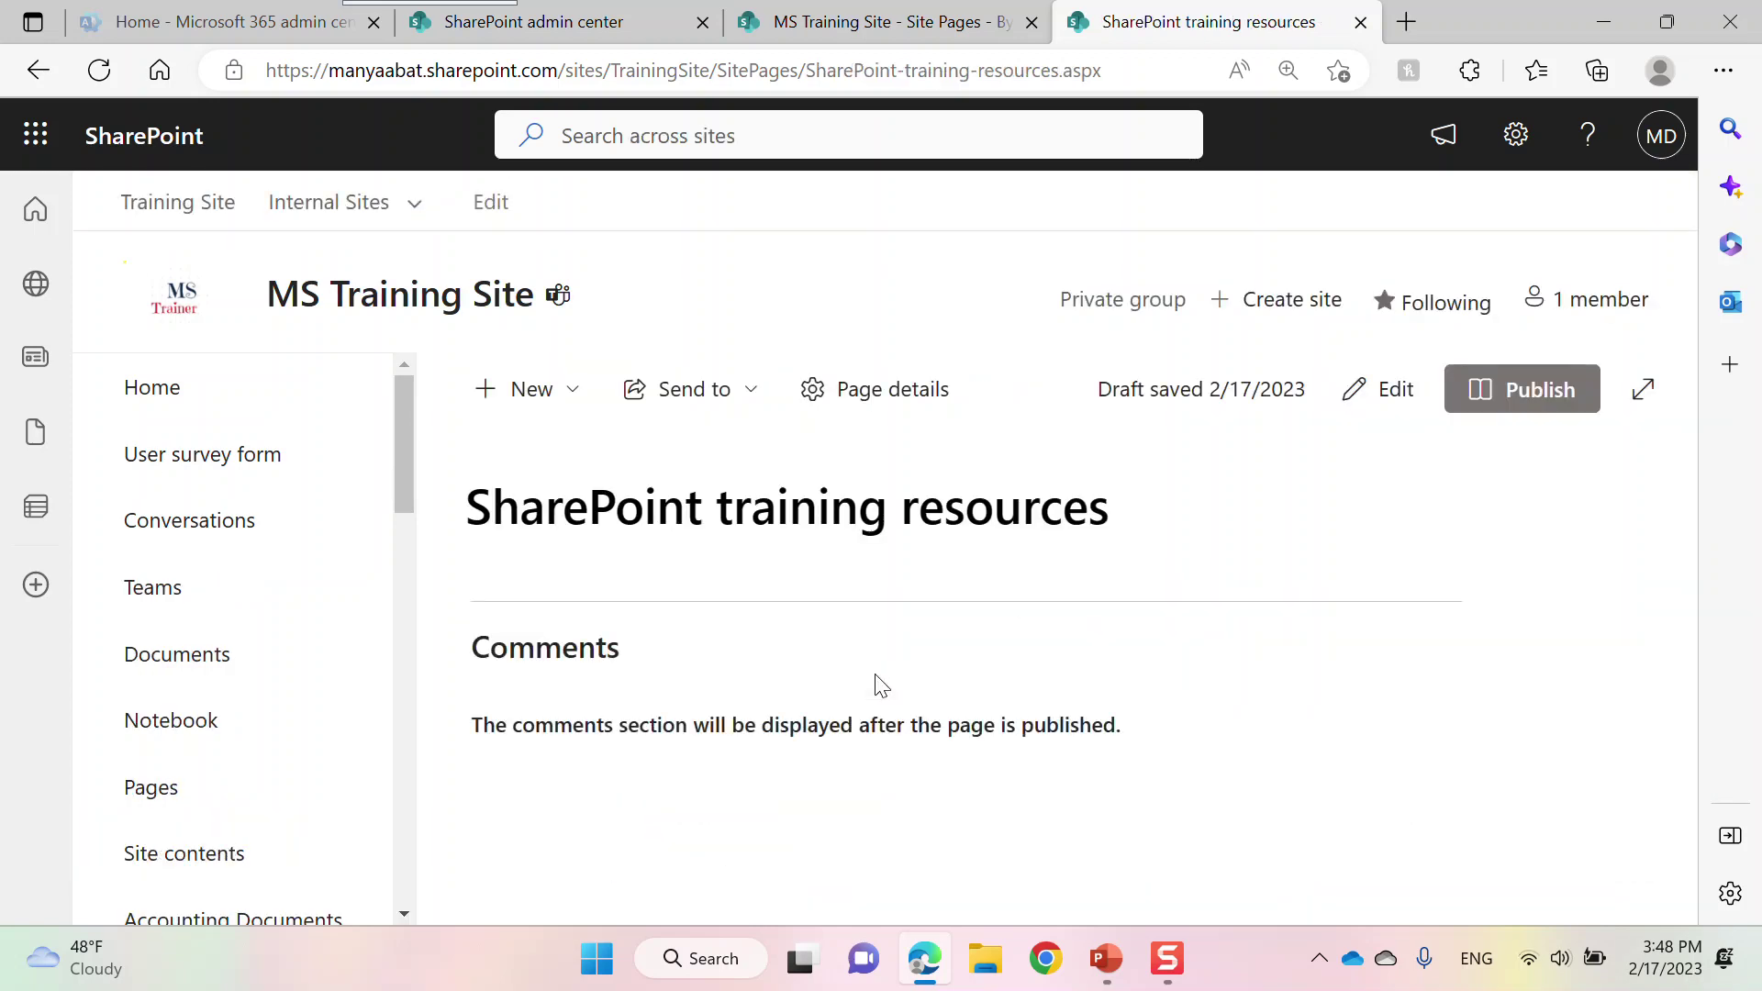
left_click(1352, 404)
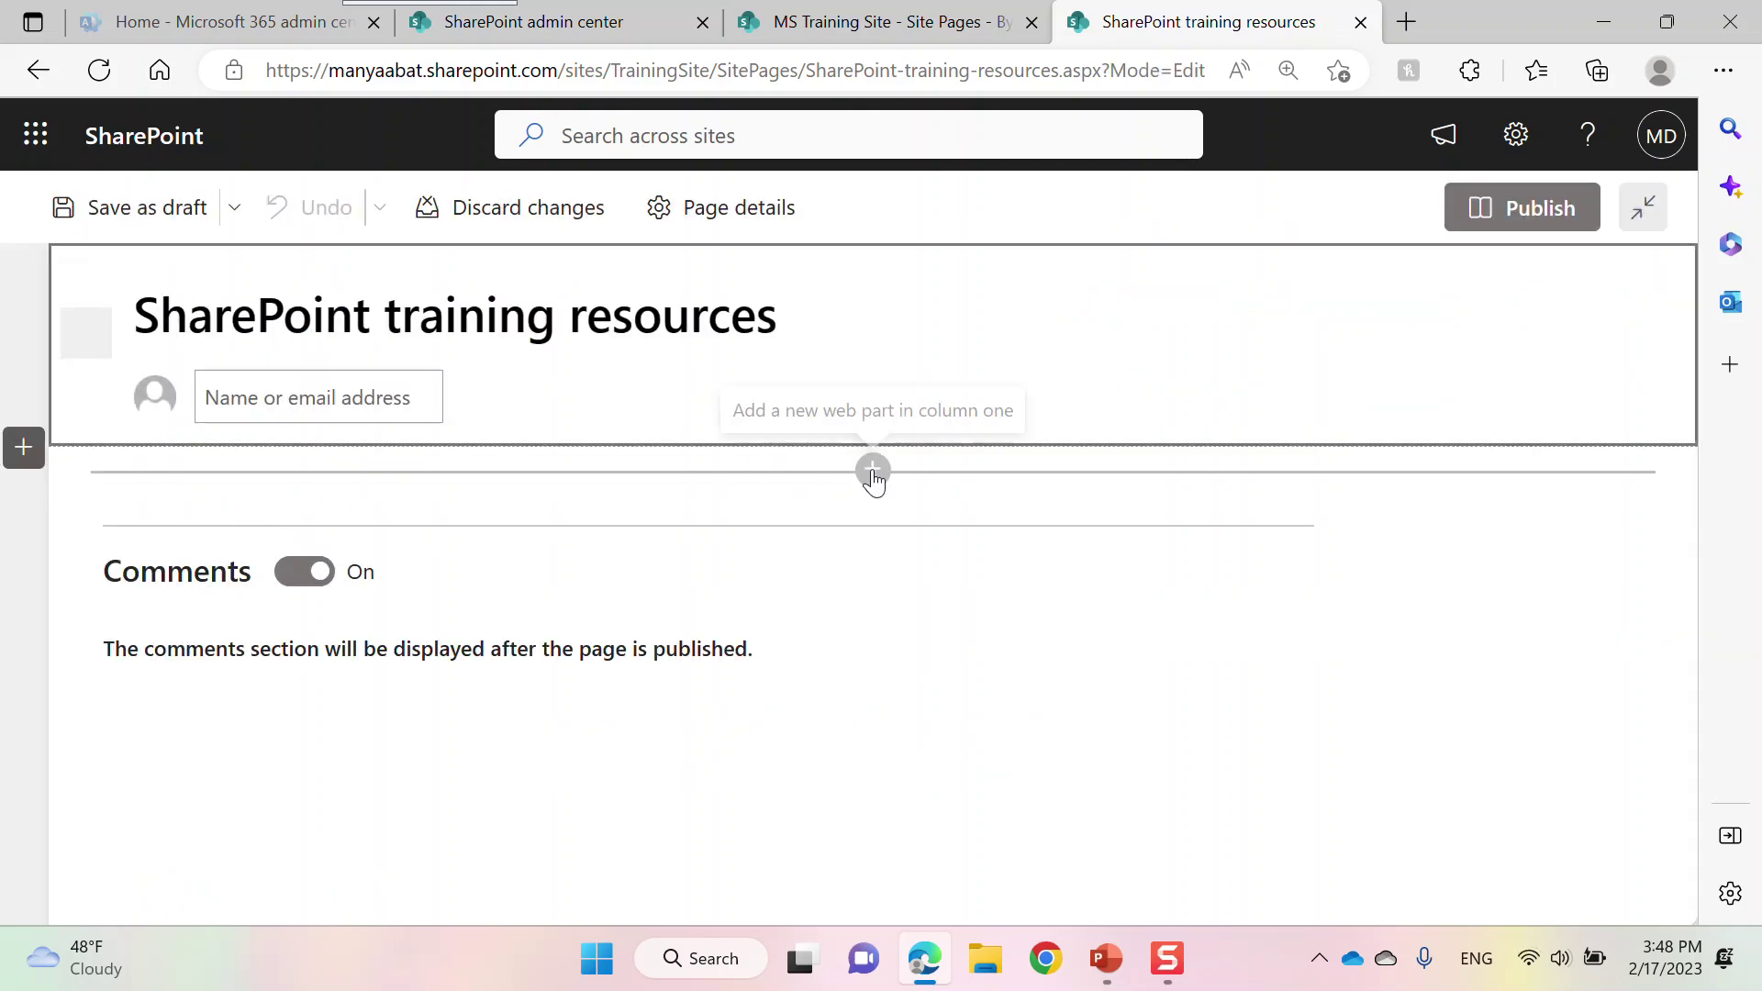
Add a two-column section below the page's title area
left_click(872, 470)
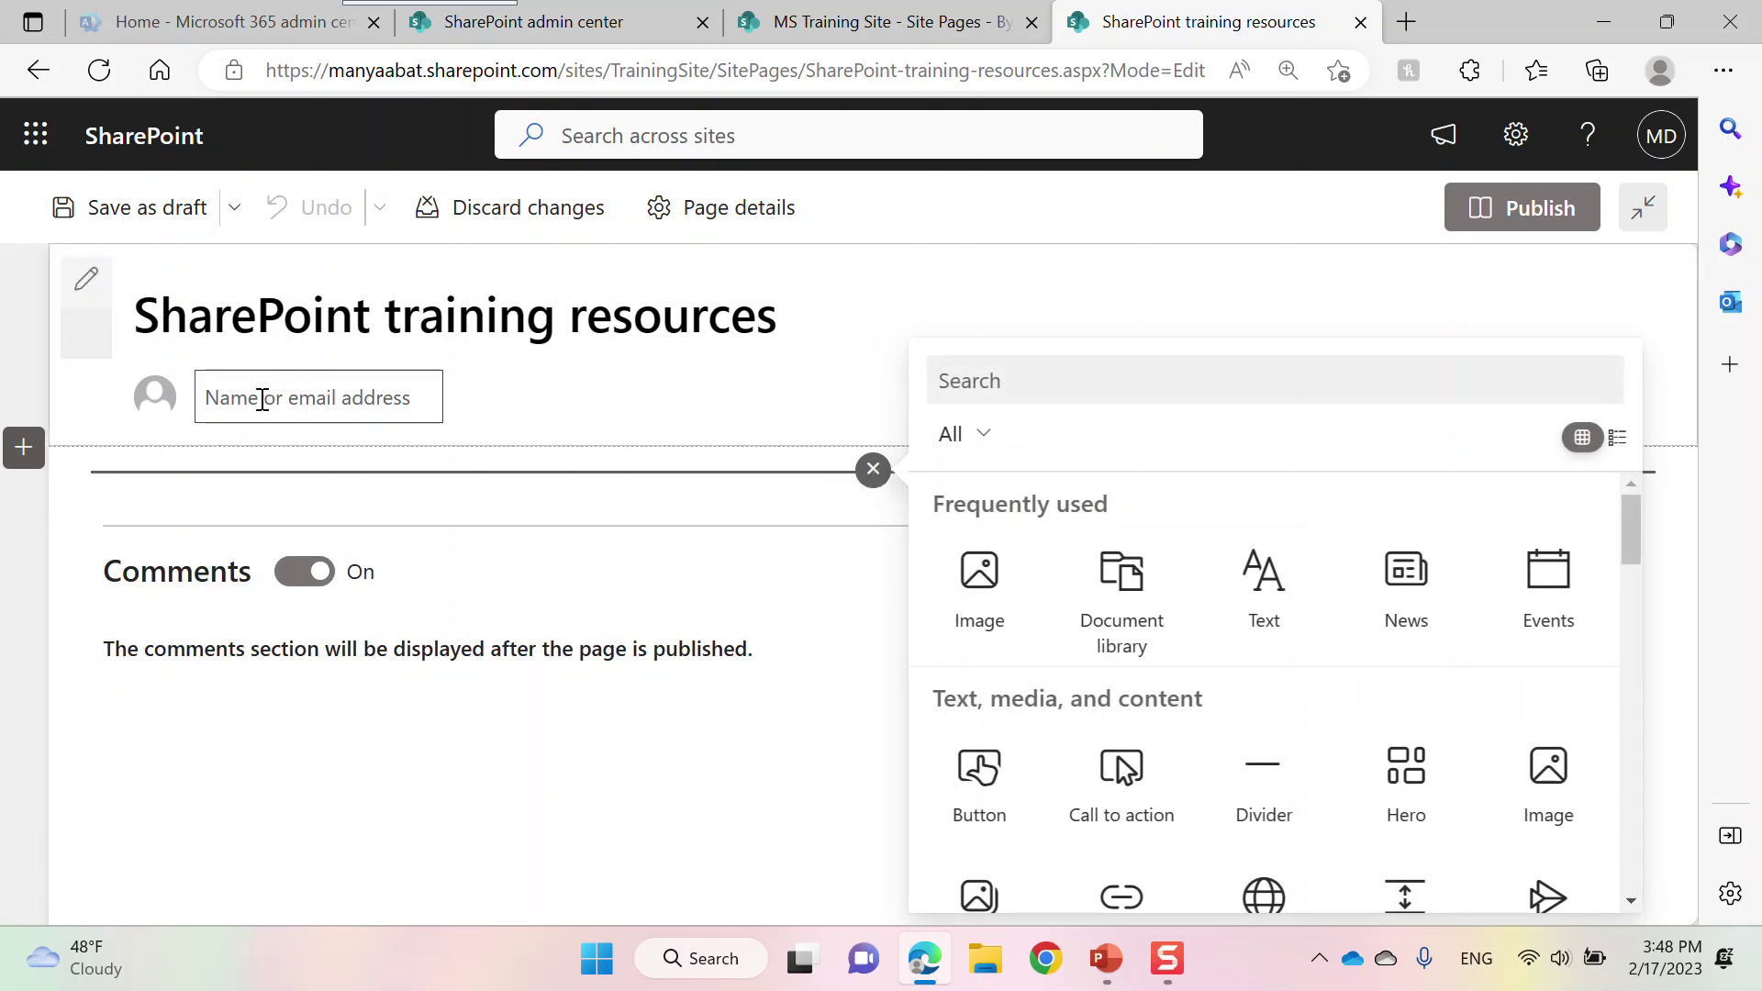
left_click(23, 447)
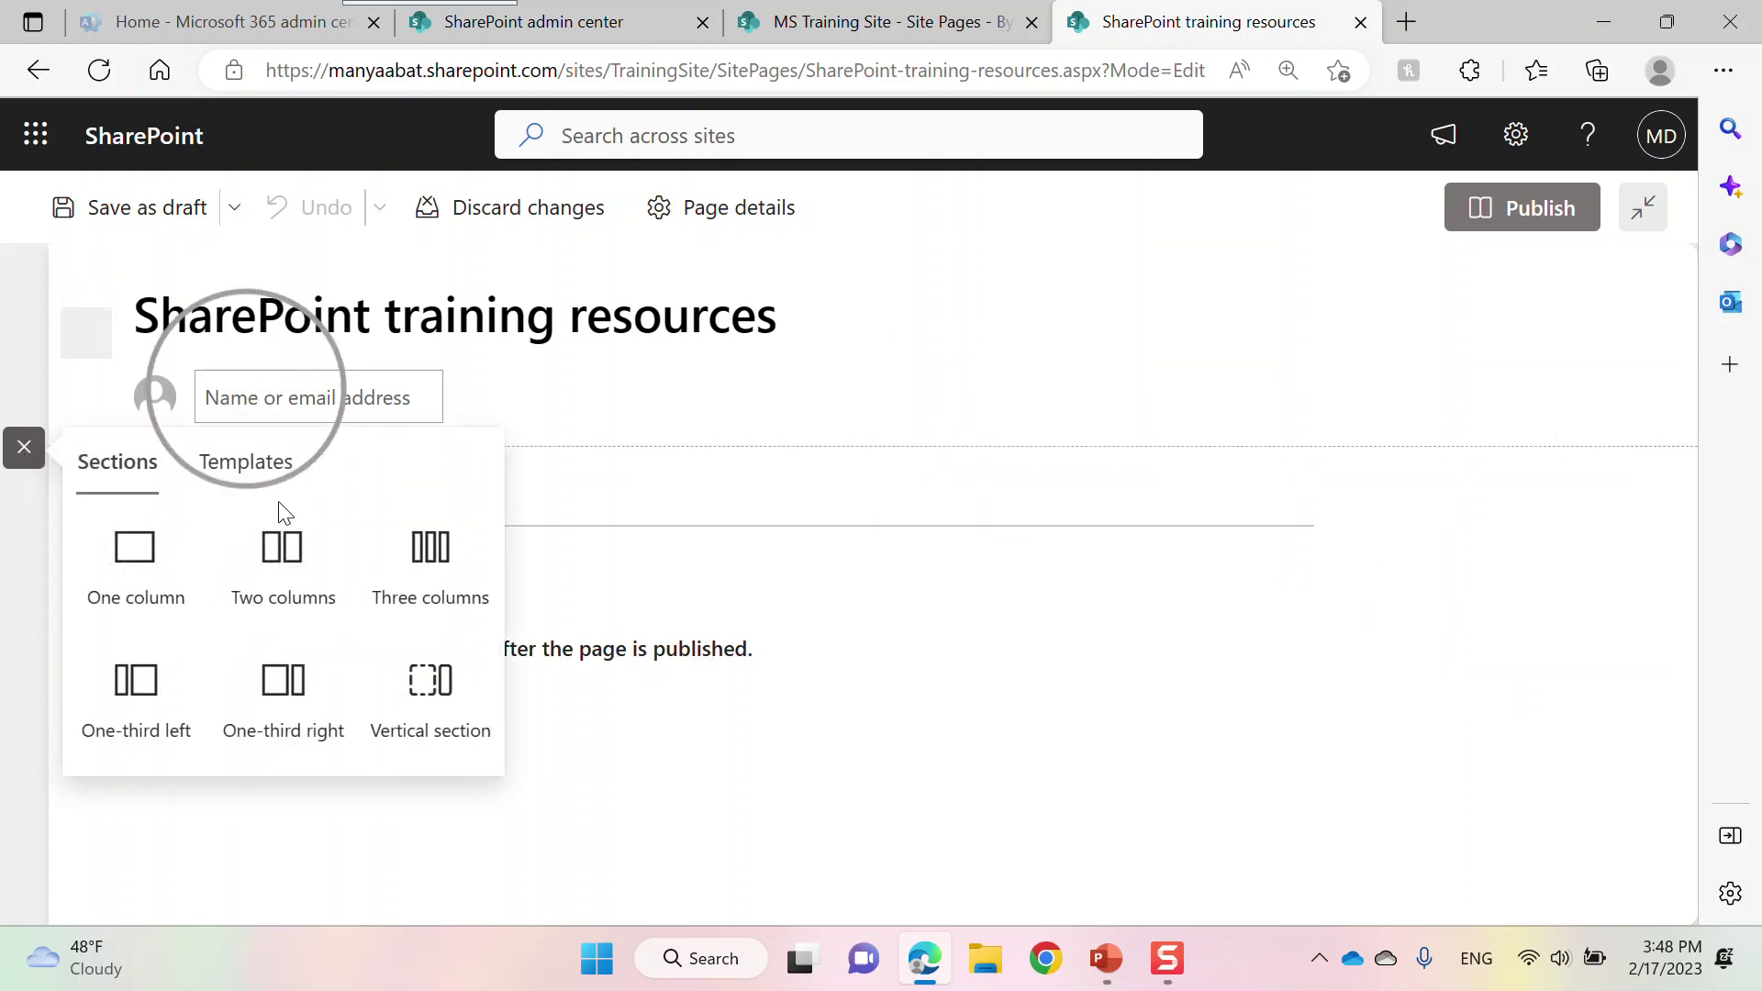
left_click(280, 558)
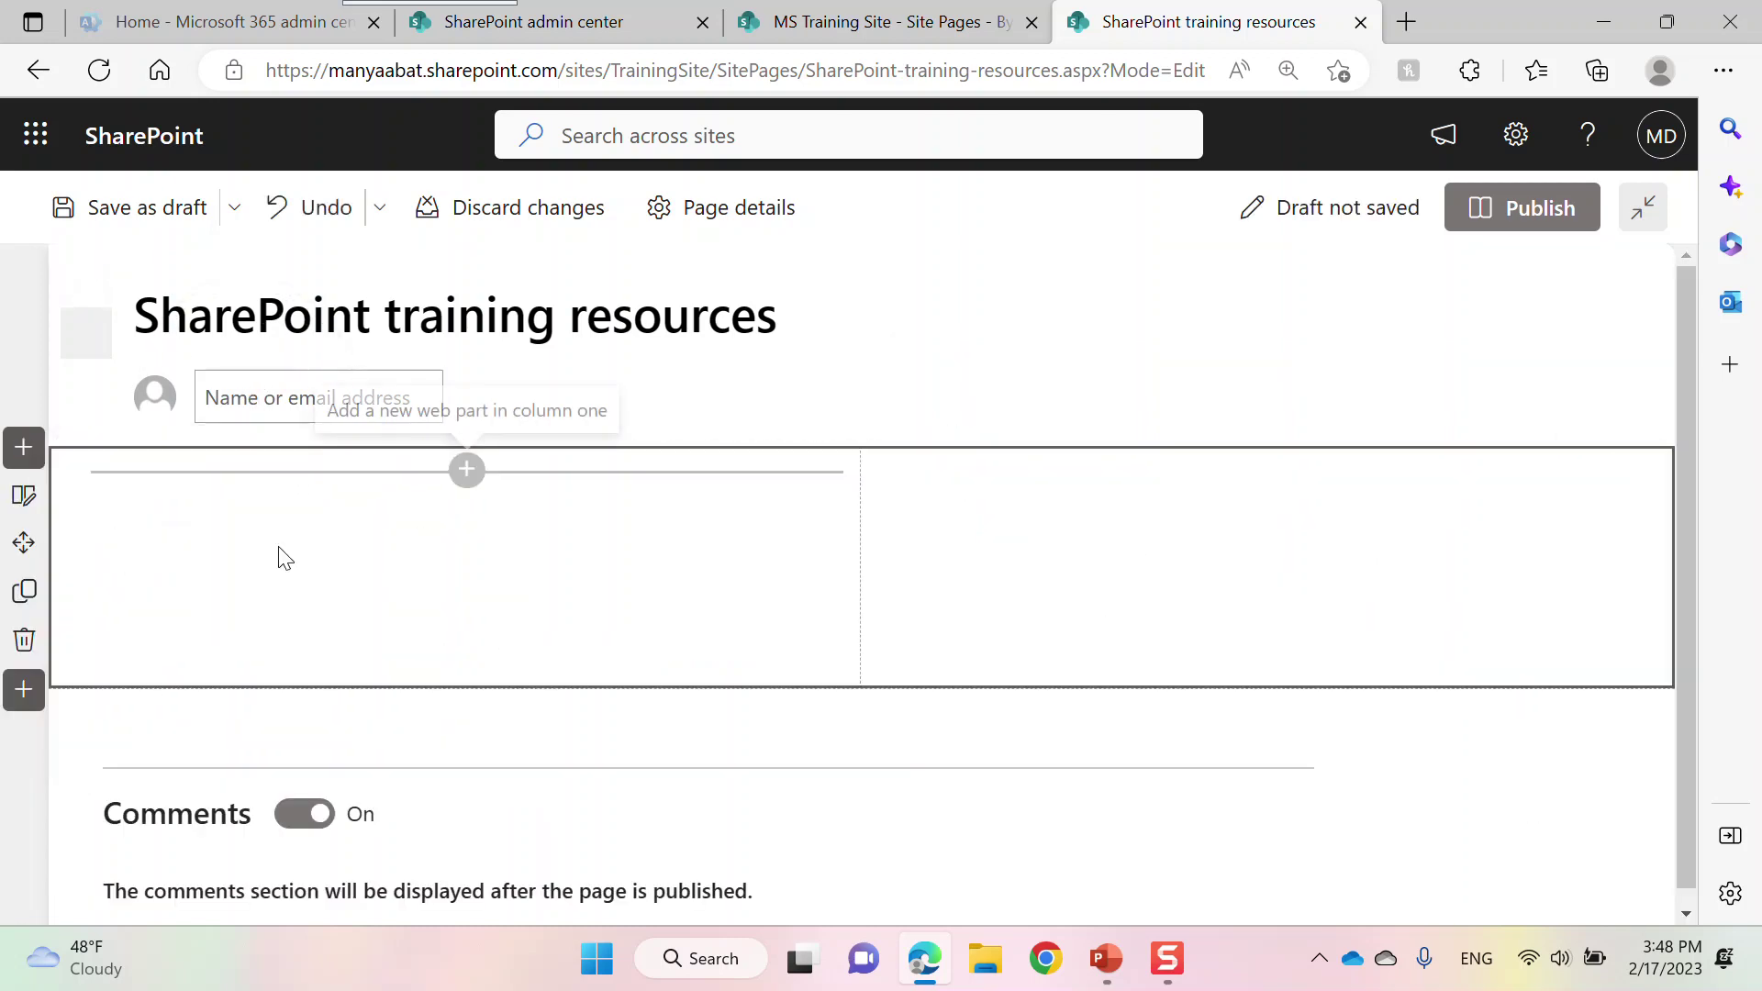
Add a Text web part to the section's first column with the text "Here is all SharePoint realted training resources"
left_click(466, 470)
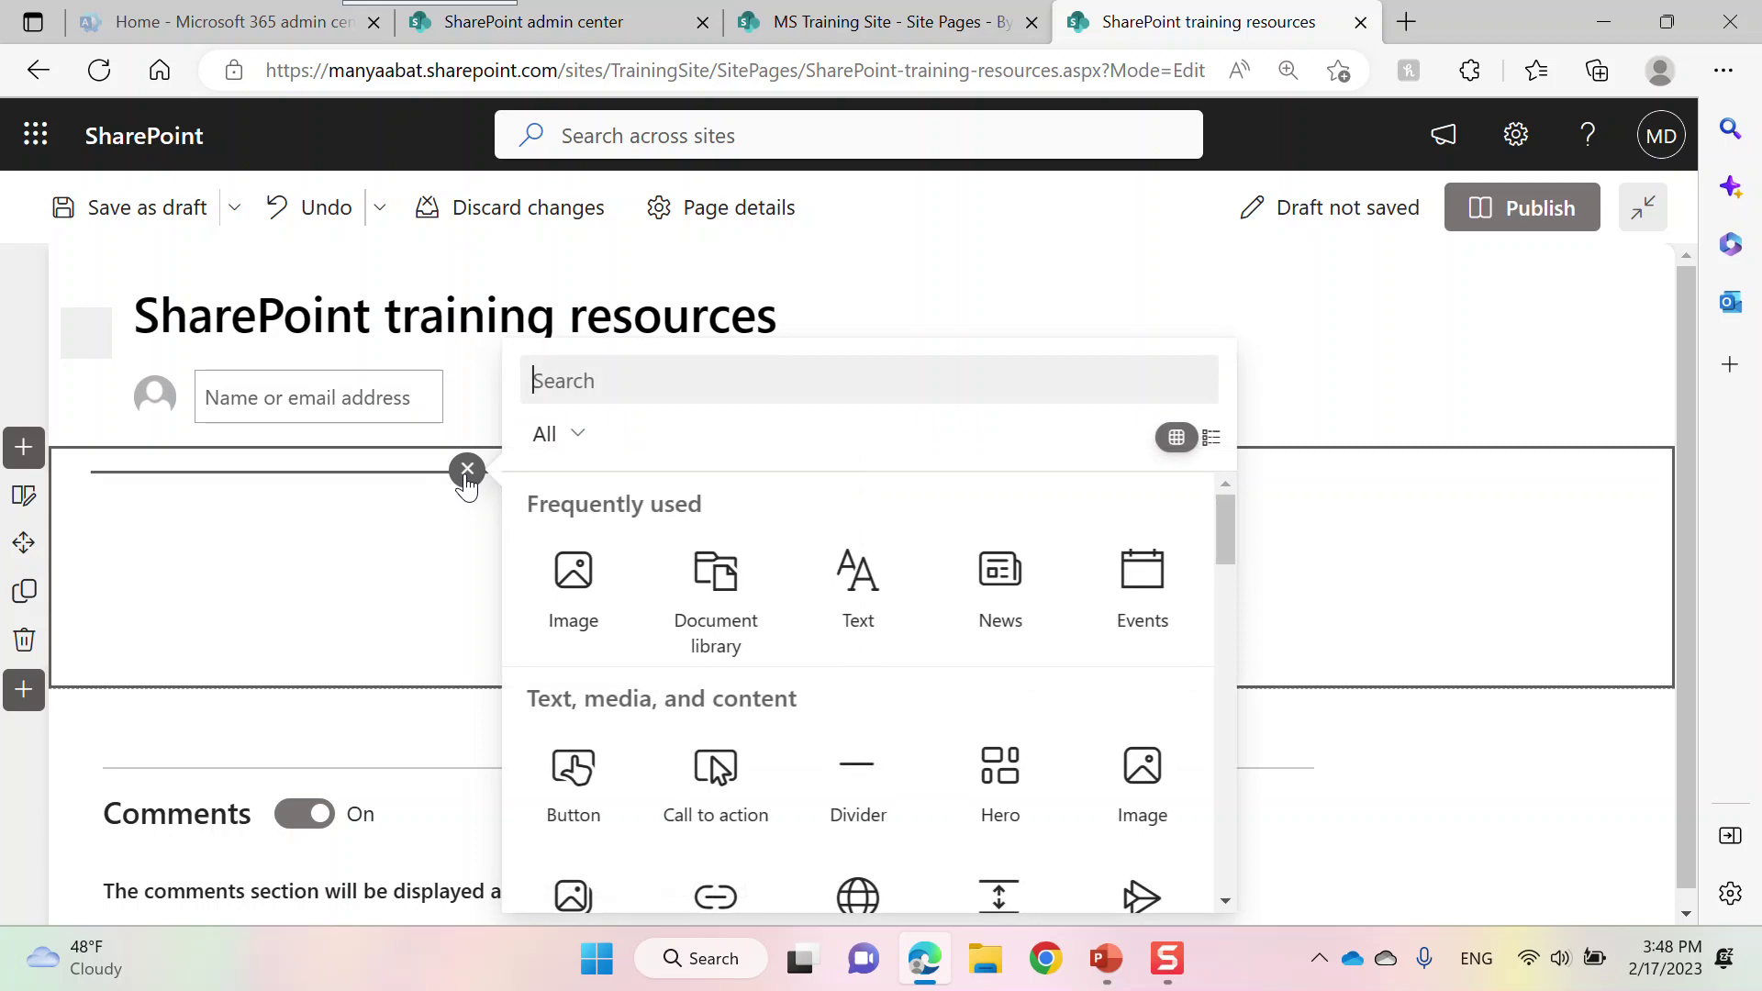
left_click(851, 582)
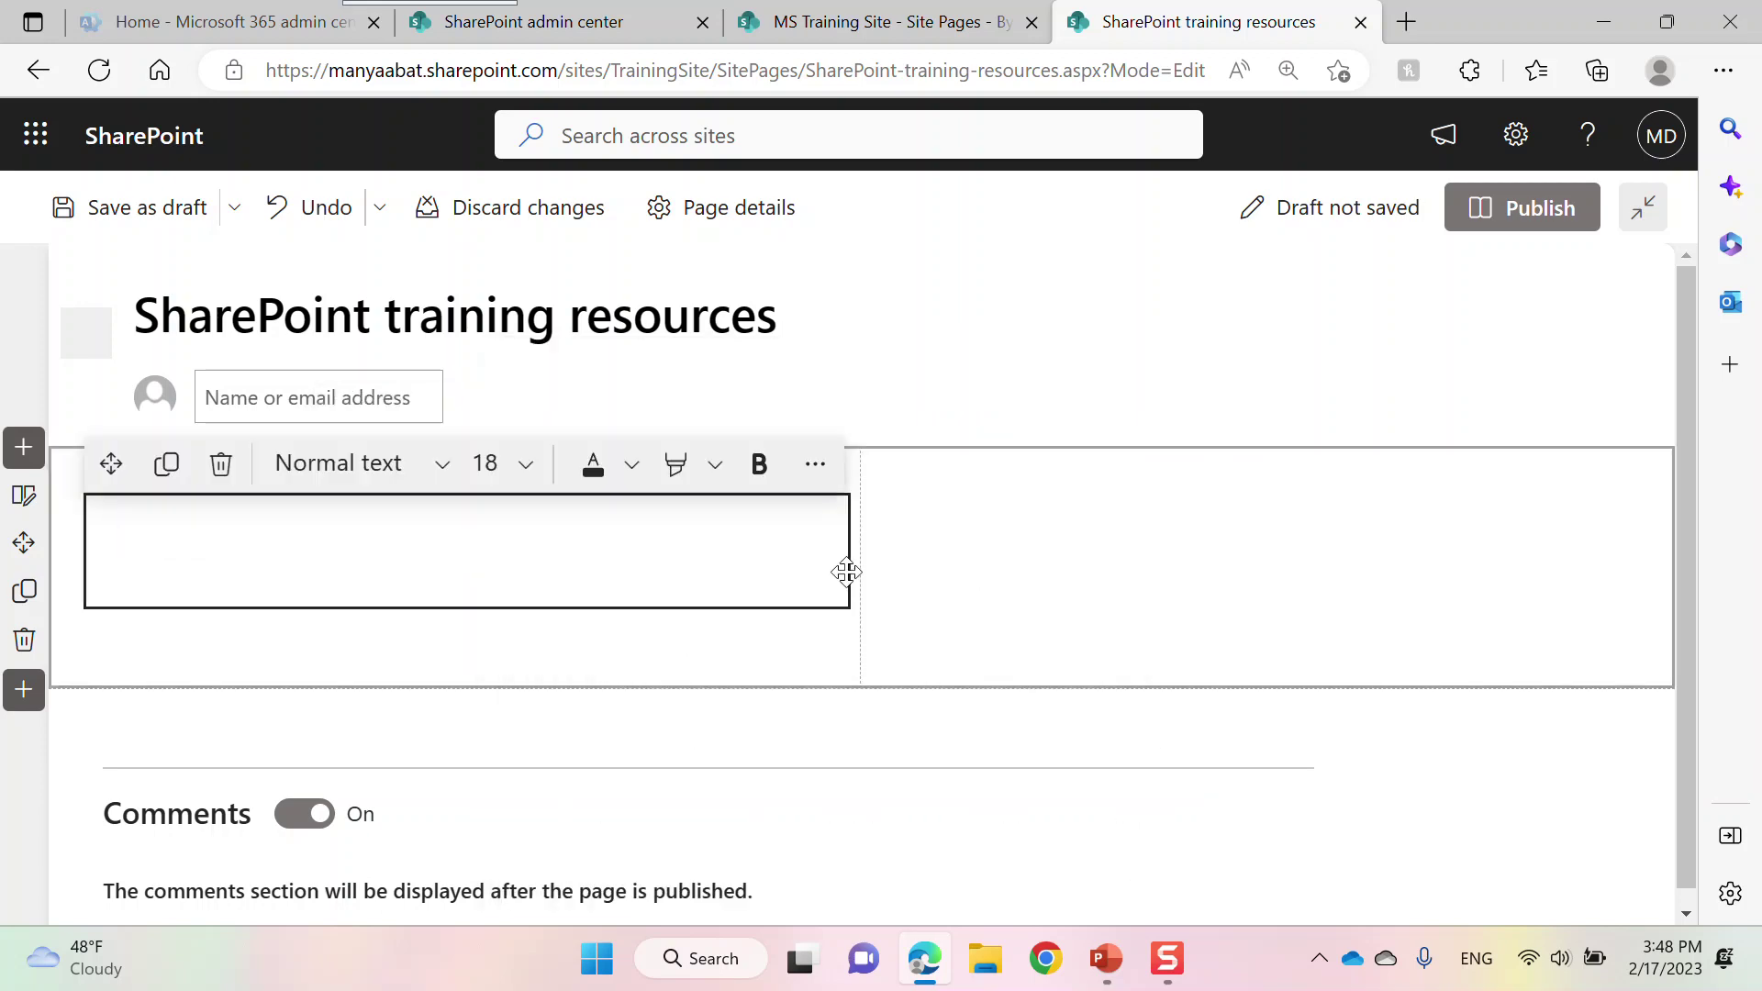
type("Here is all SharePoint realted")
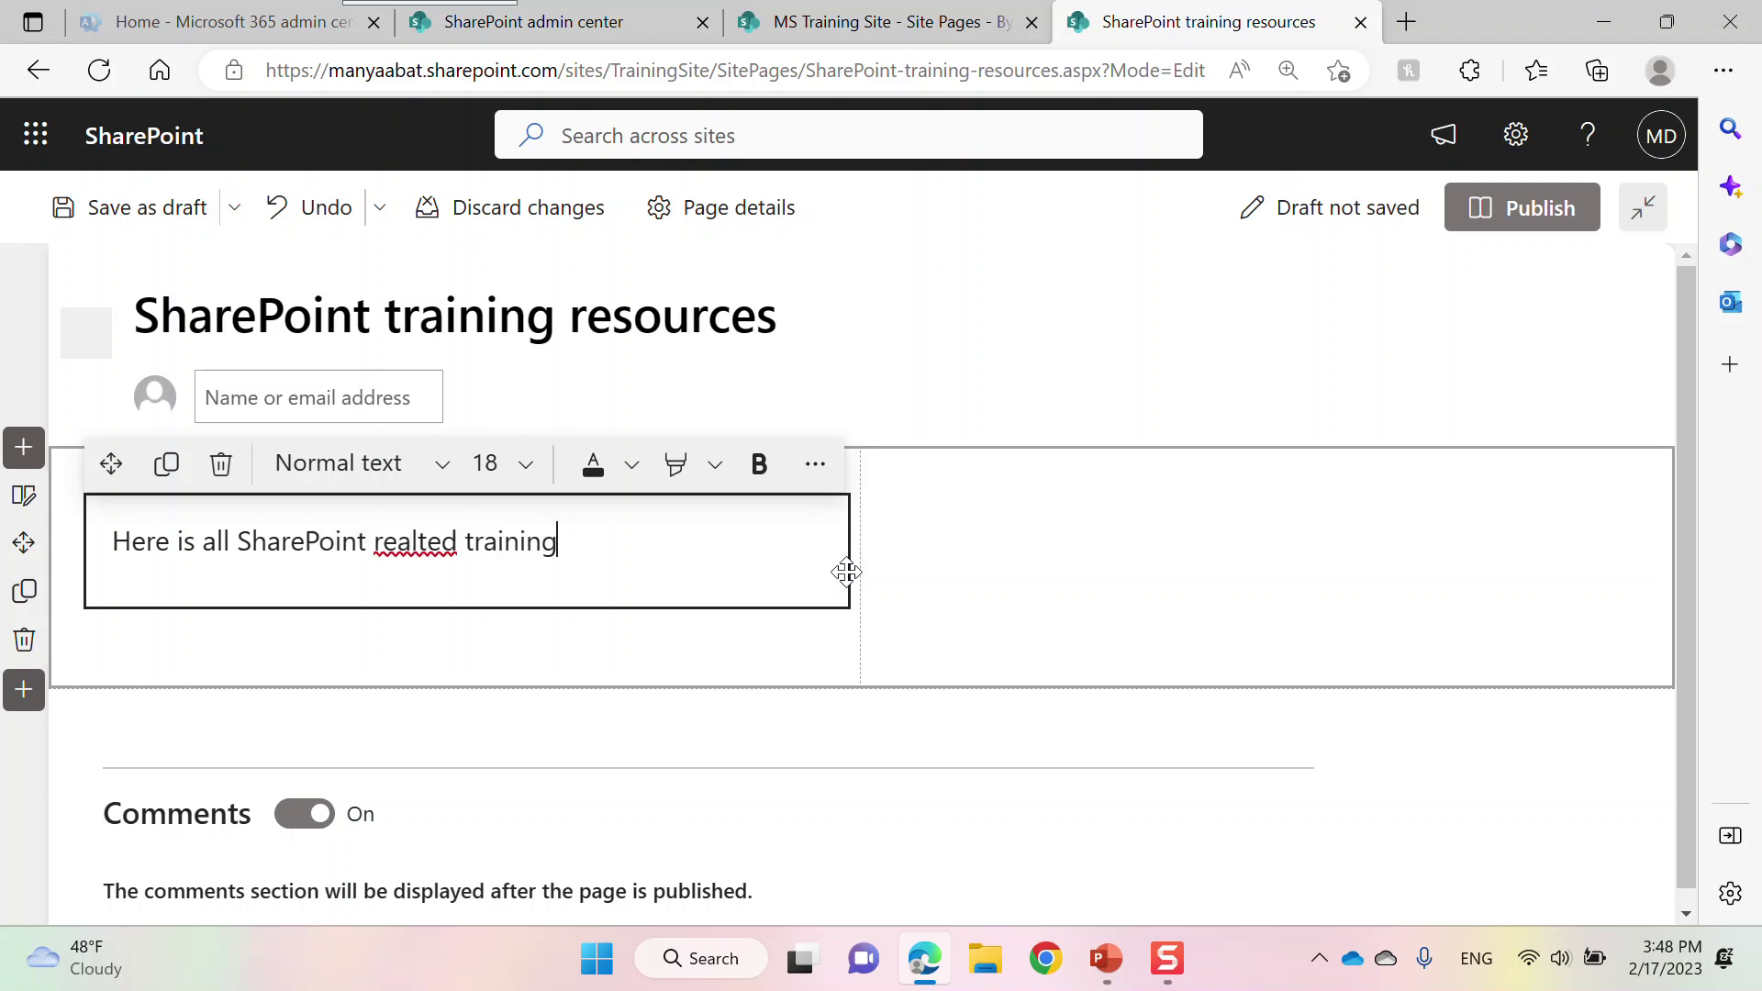
type("training resou")
Correct the text web part's wording by changing "realted" to "related" and "is" to "are"
left_click(430, 548)
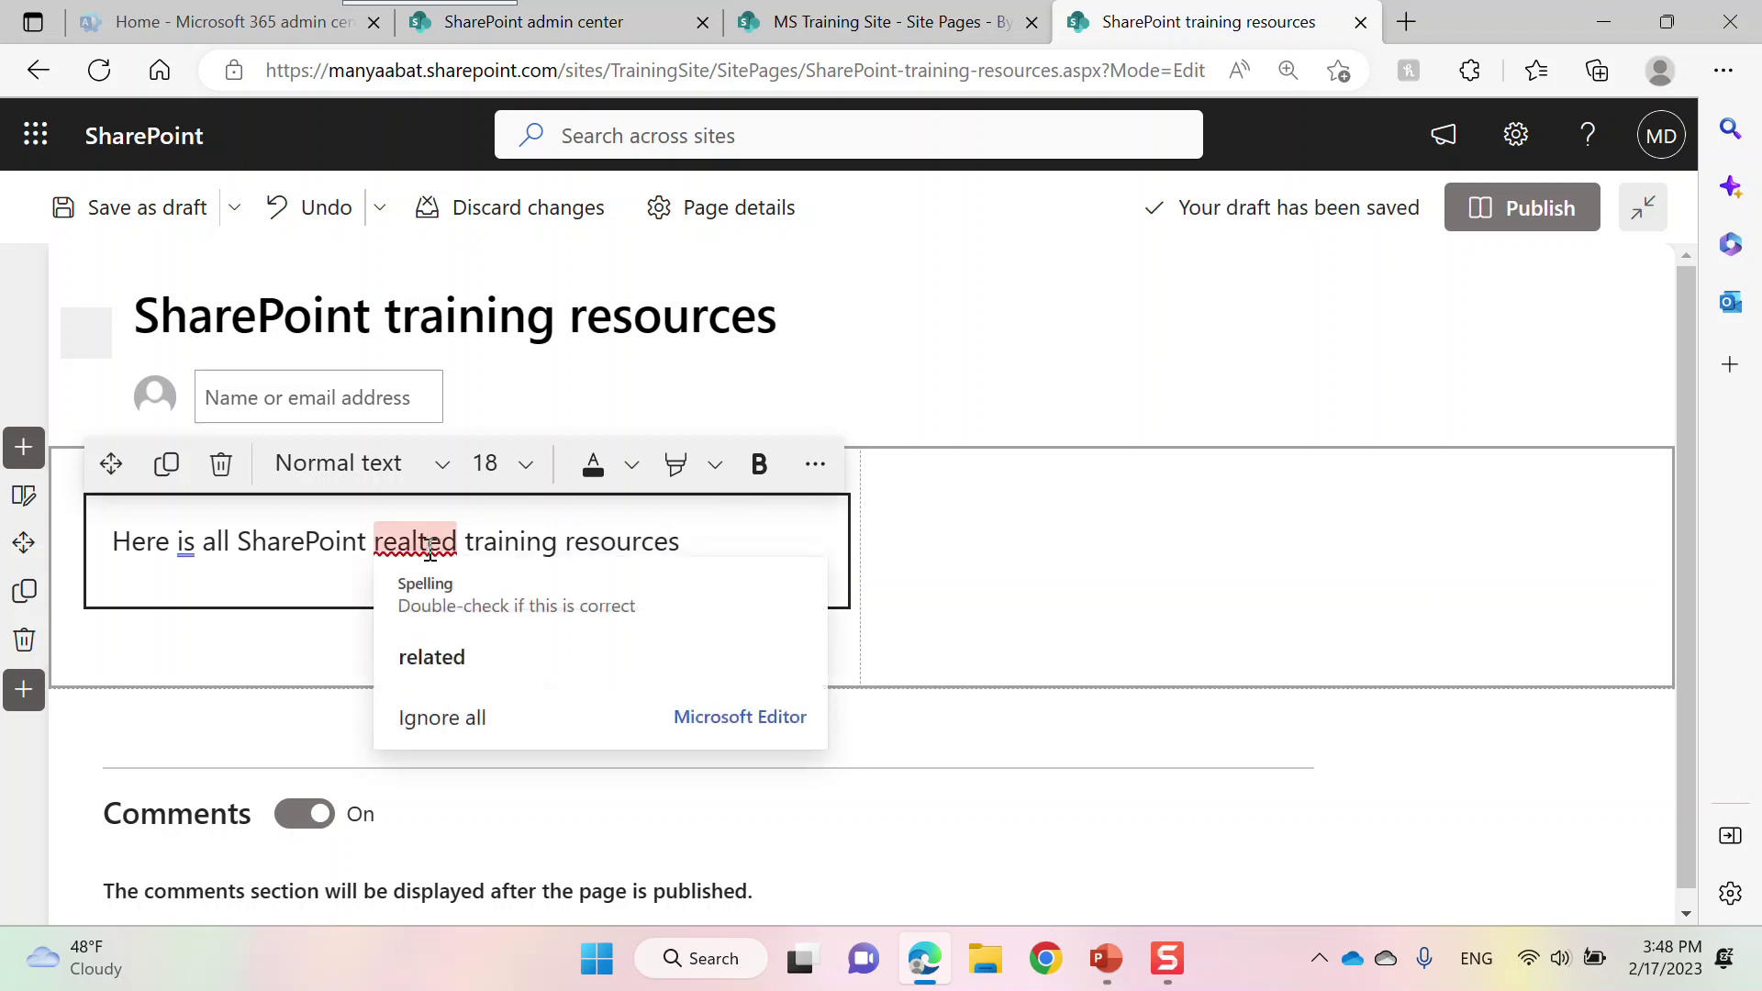
left_click(425, 655)
left_click(194, 551)
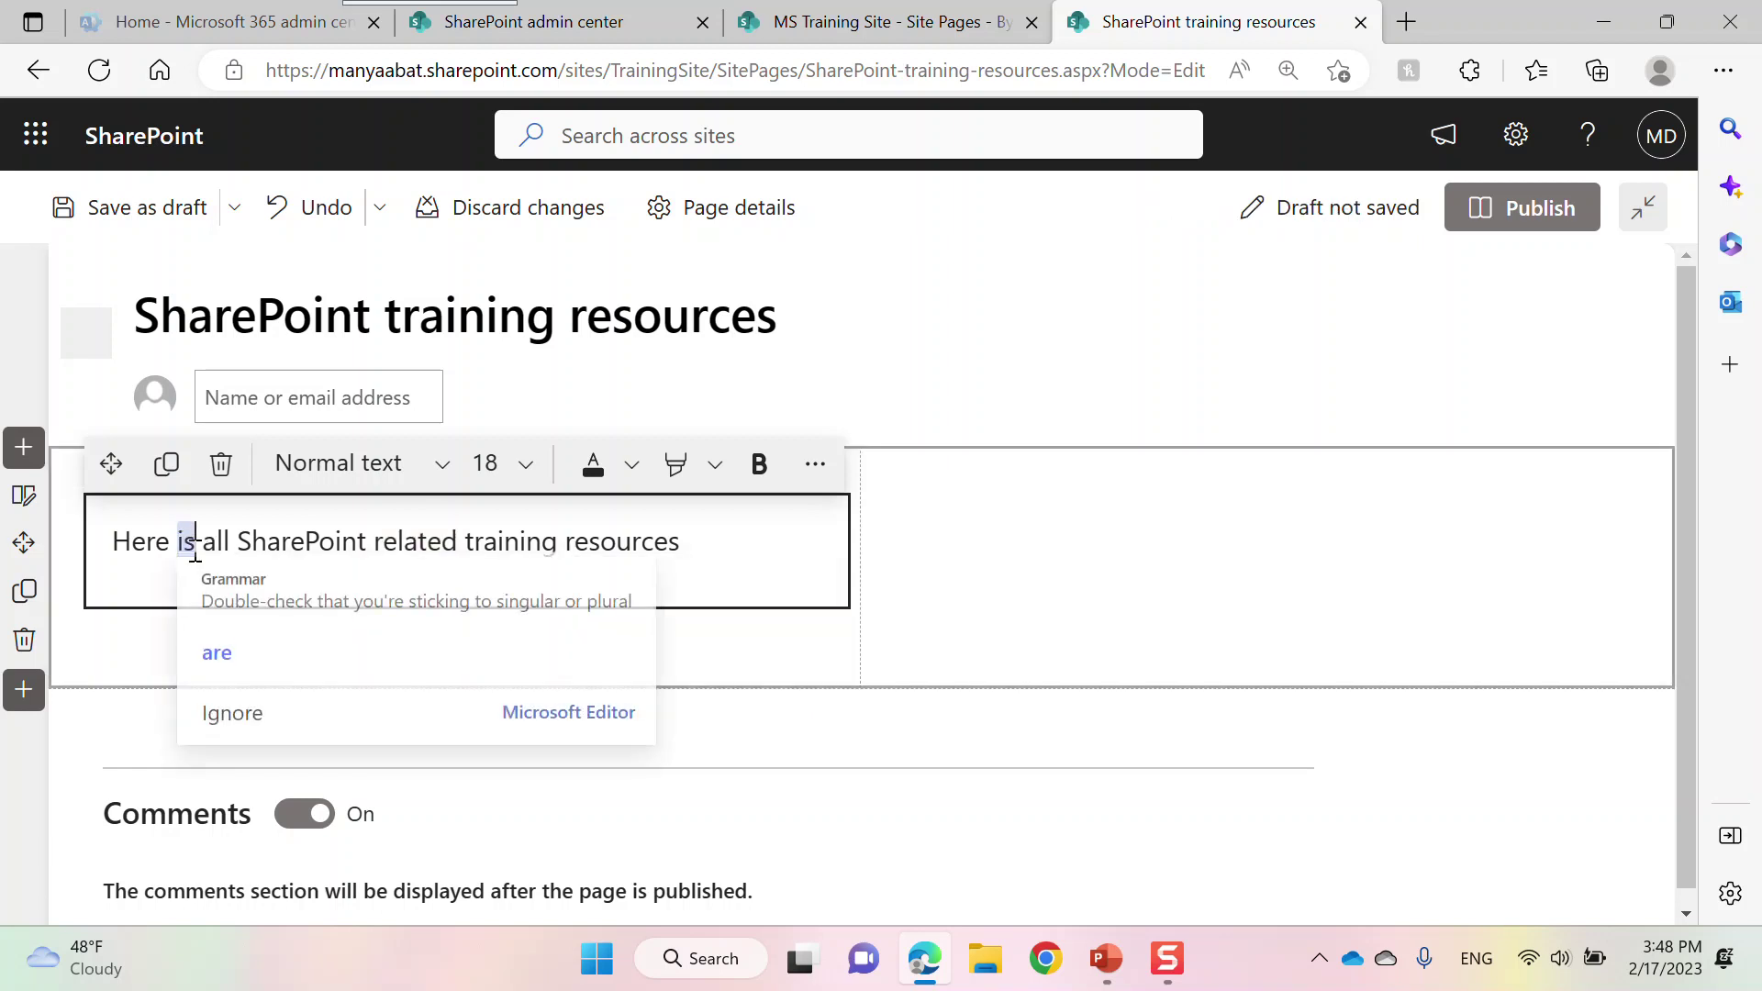
key("BackSpace")
key("BackSpace")
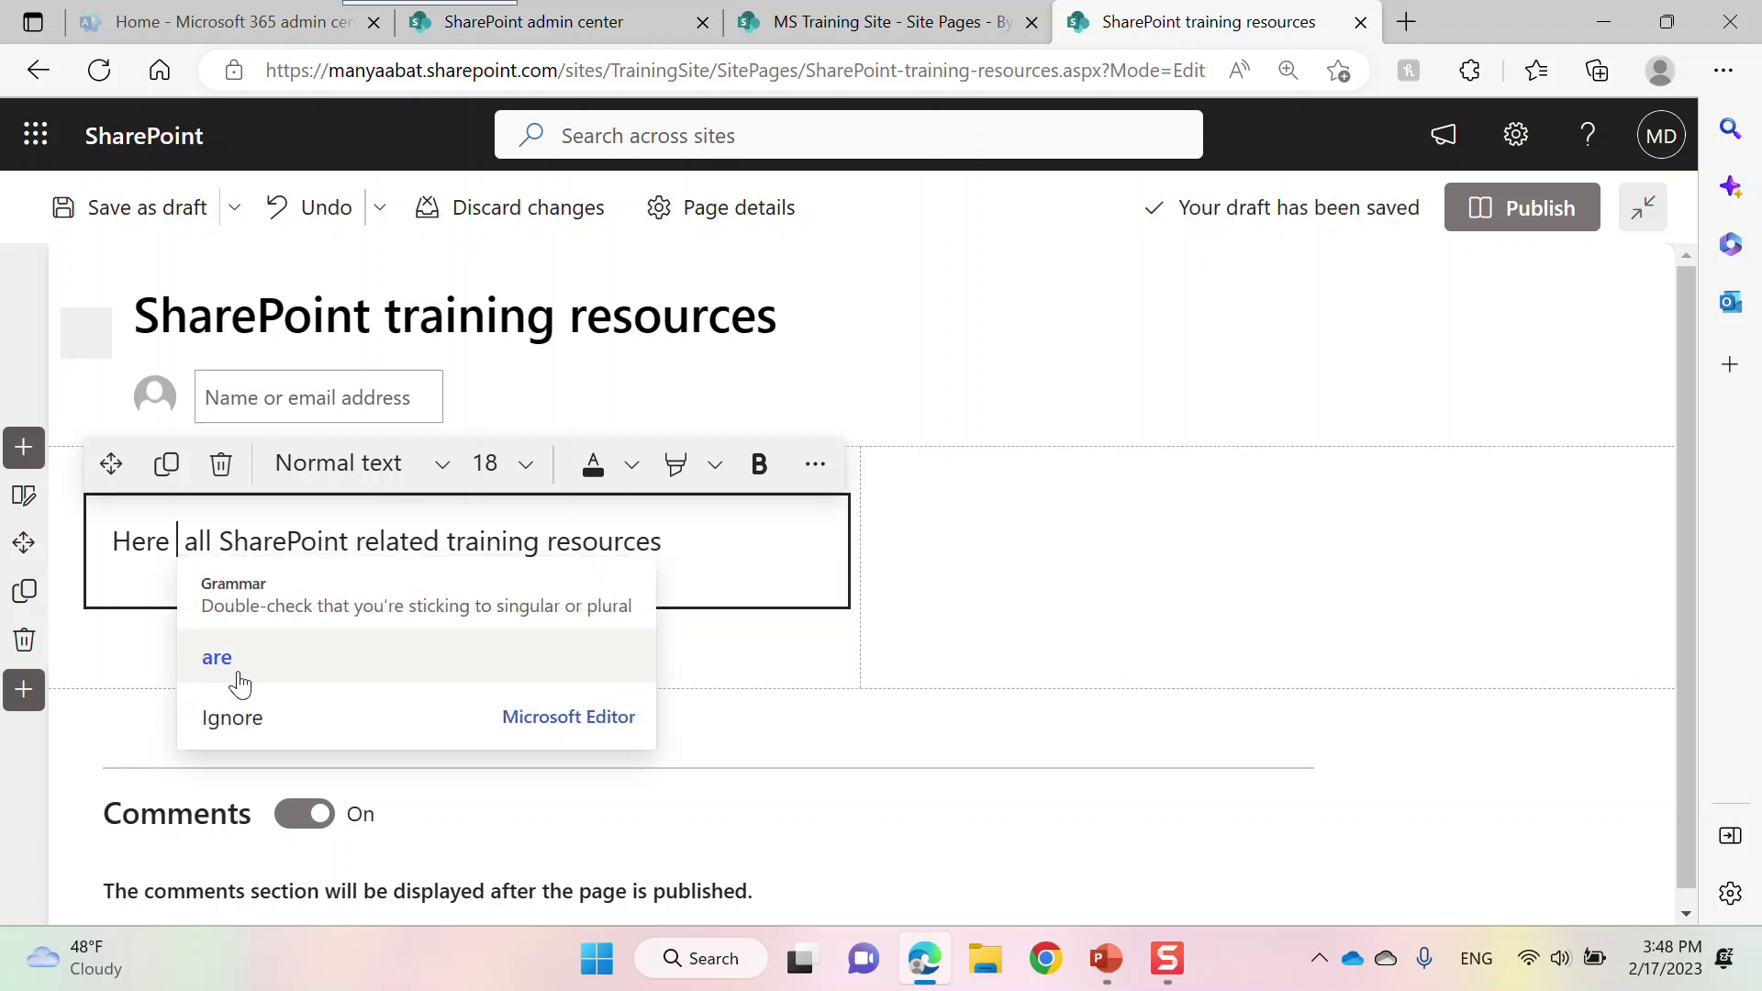
left_click(237, 680)
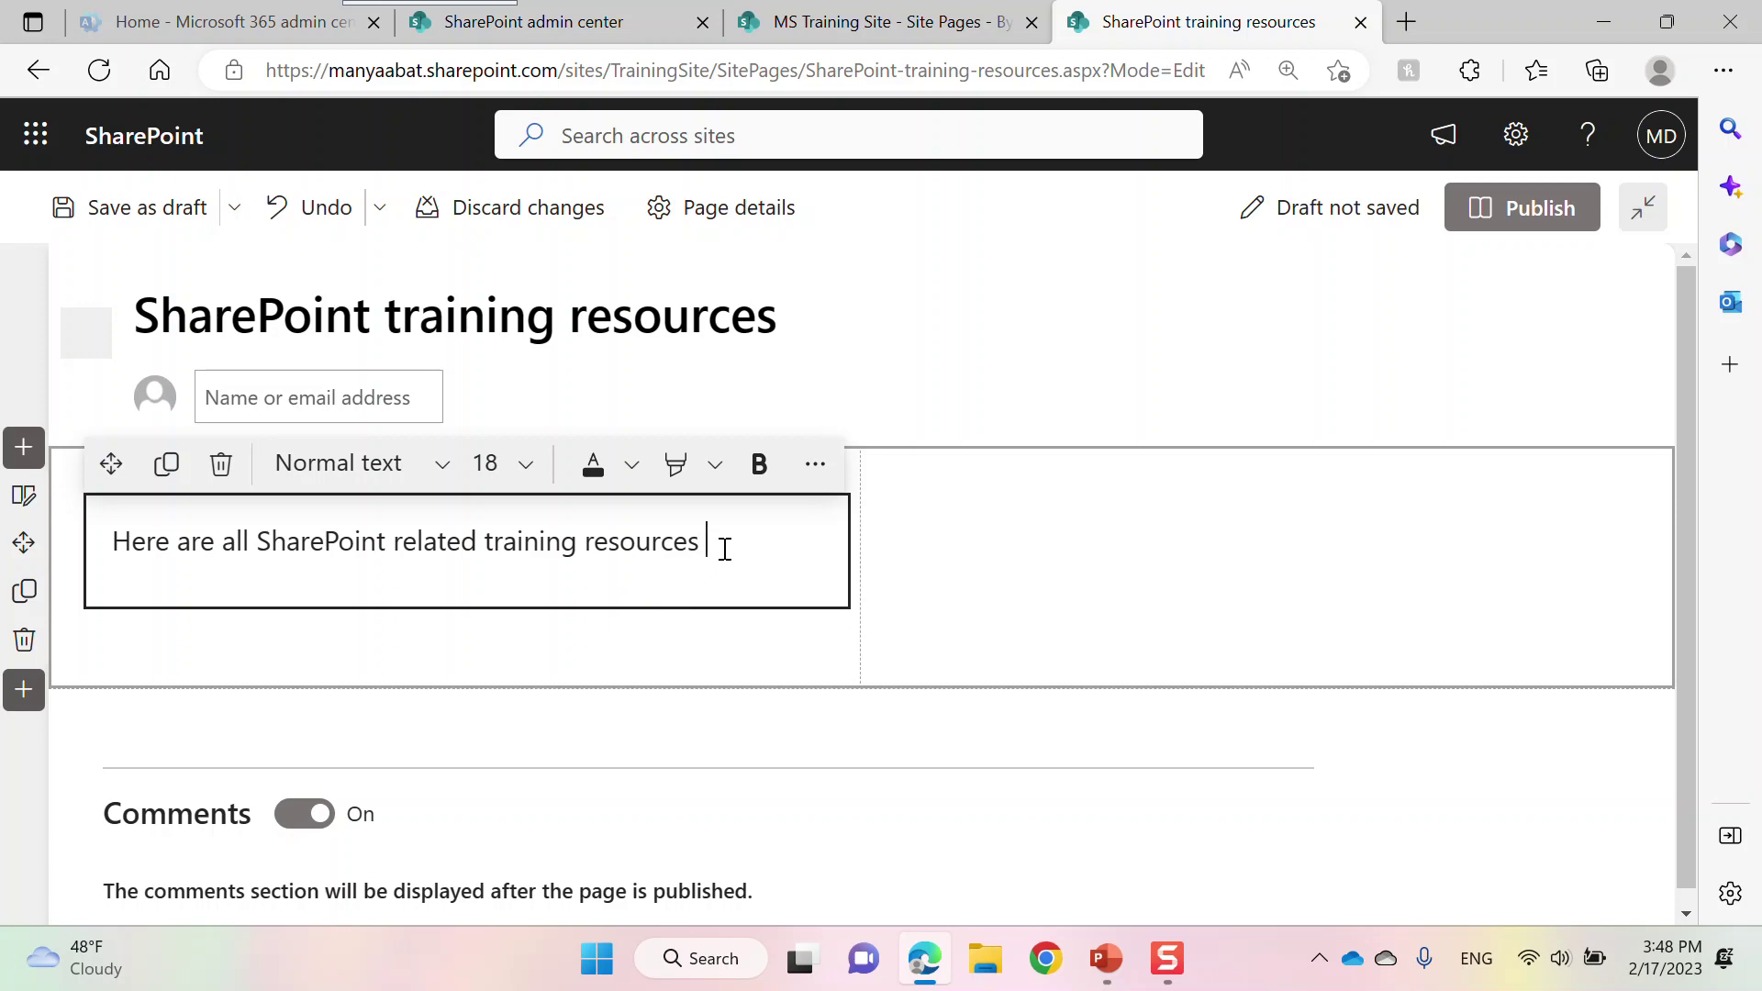
Insert a hyperlink to the How-to-add-Document-set-to-library.aspx page, displayed as "How to create document Library" and opening in a new tab
left_click(814, 464)
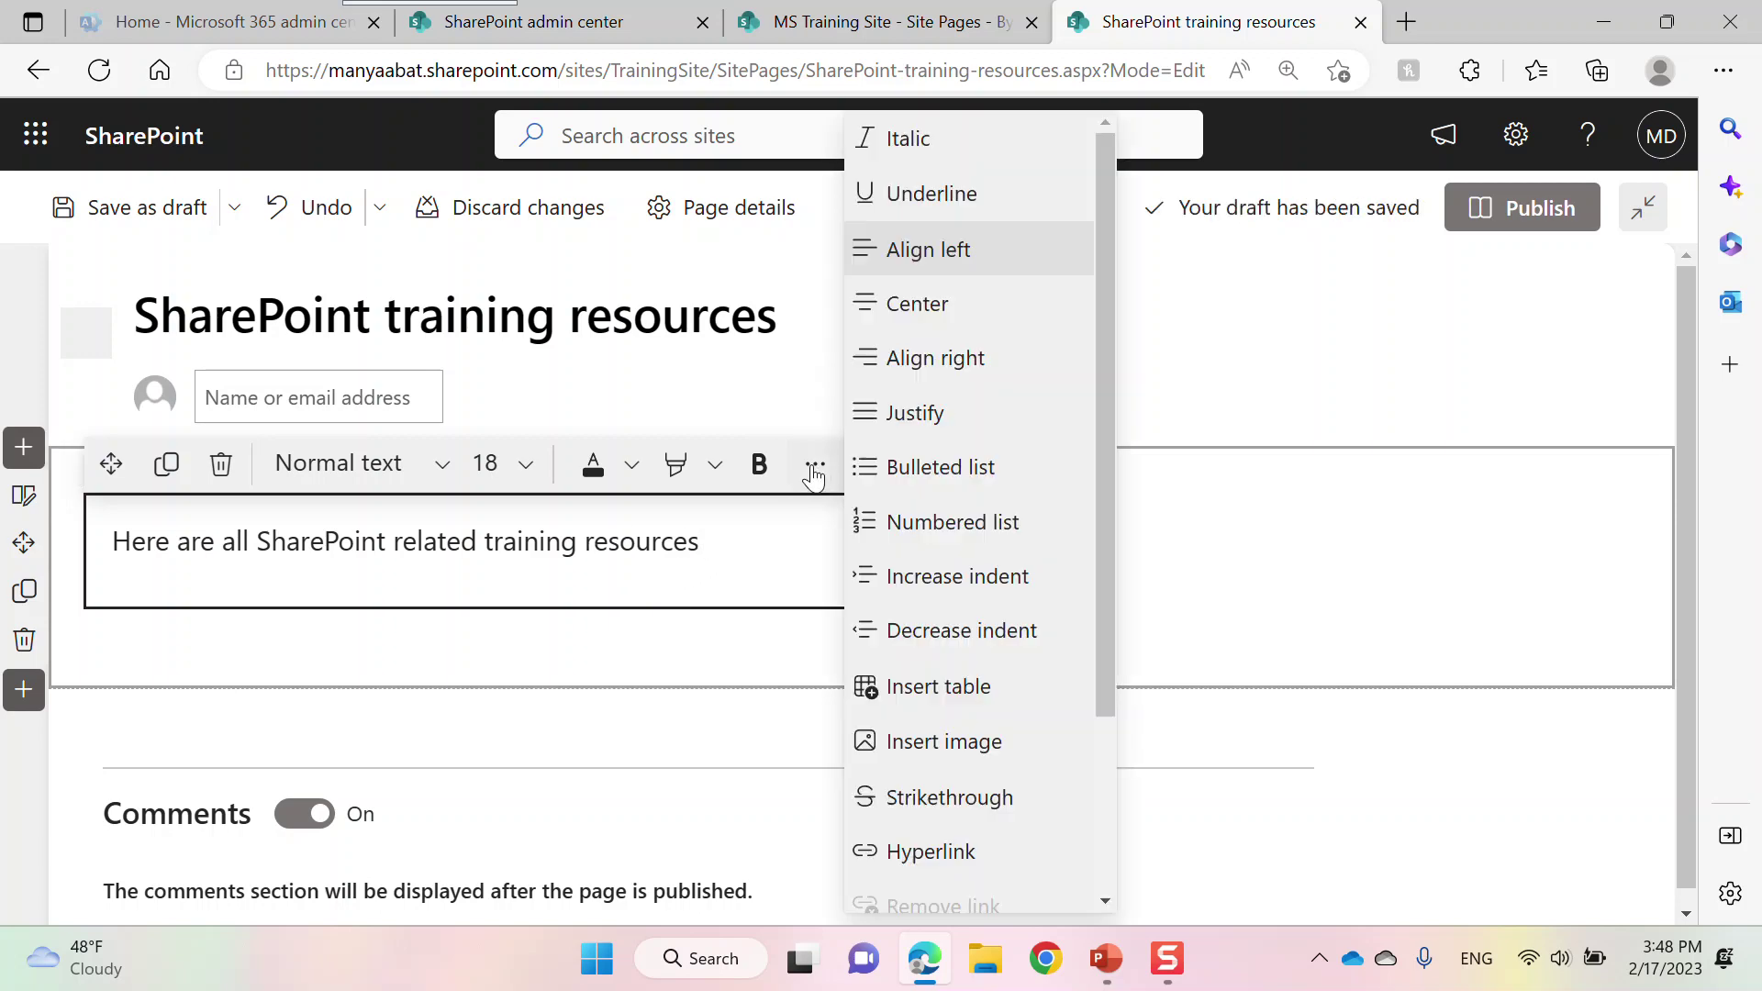
left_click(929, 852)
left_click(586, 294)
type("https://manyaabat.sharepoint.com/sites/TrainingSite/SitePages/How-to-add-Document-set-to-library.aspx")
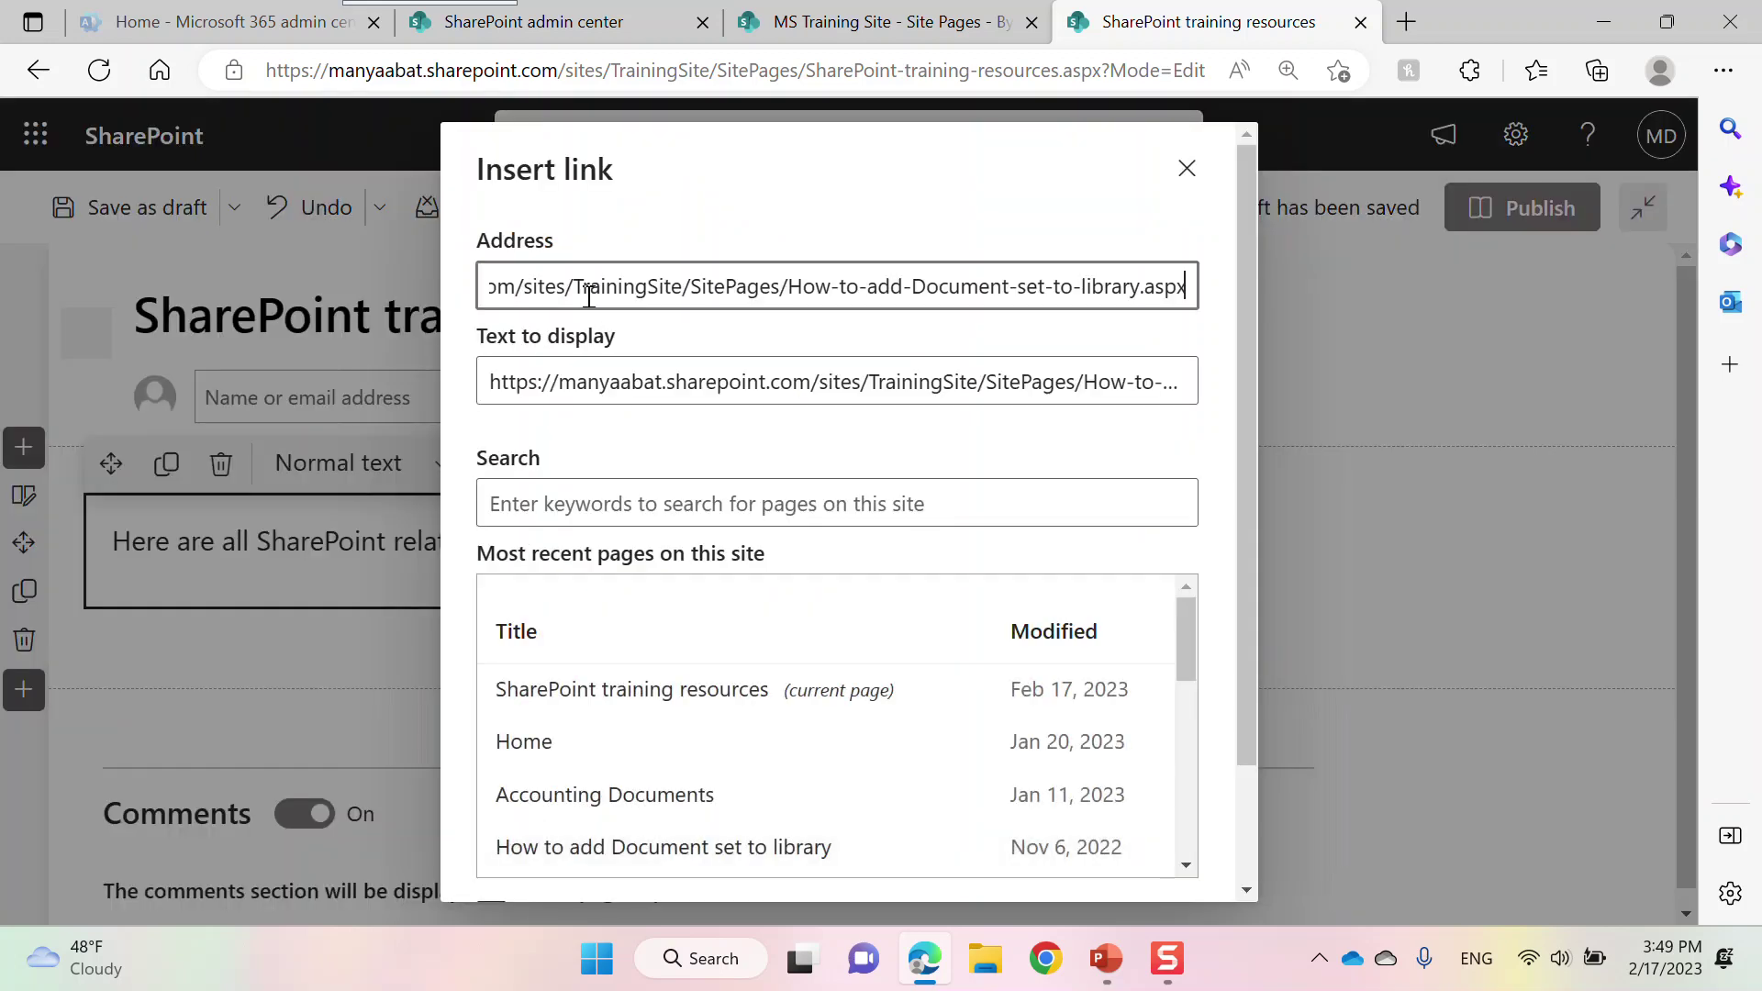
left_click_drag(489, 382, 1195, 377)
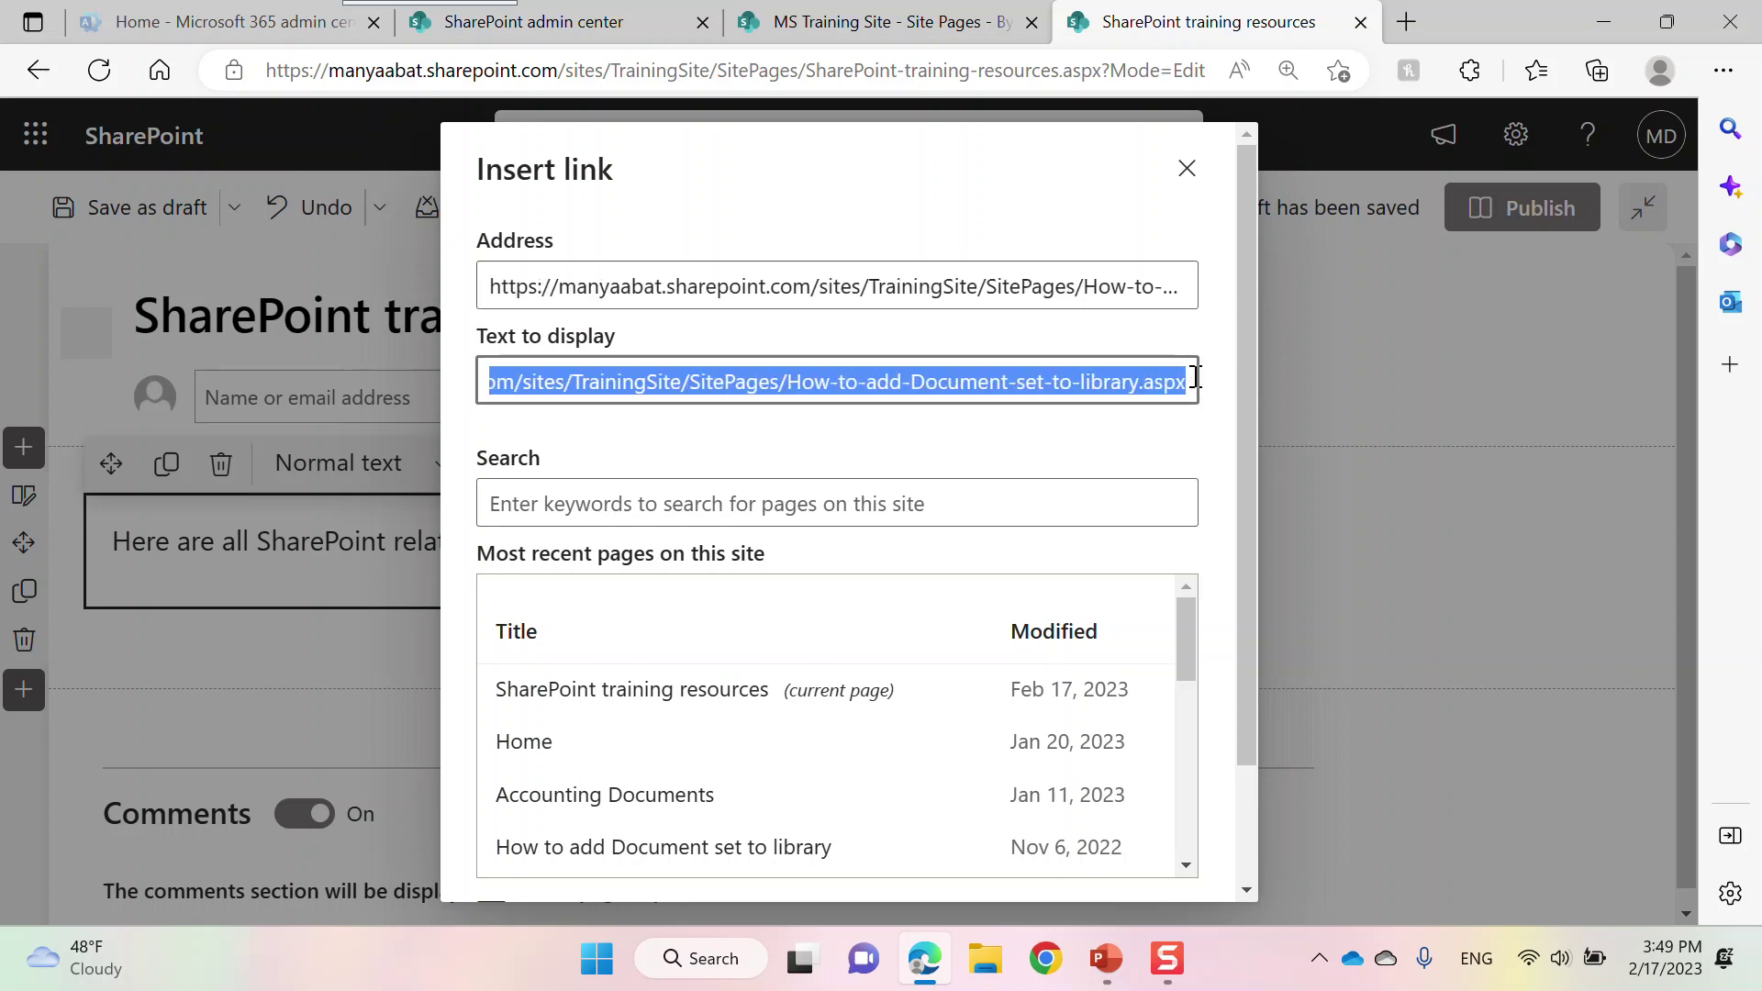
key("BackSpace")
type("How to create document Lib")
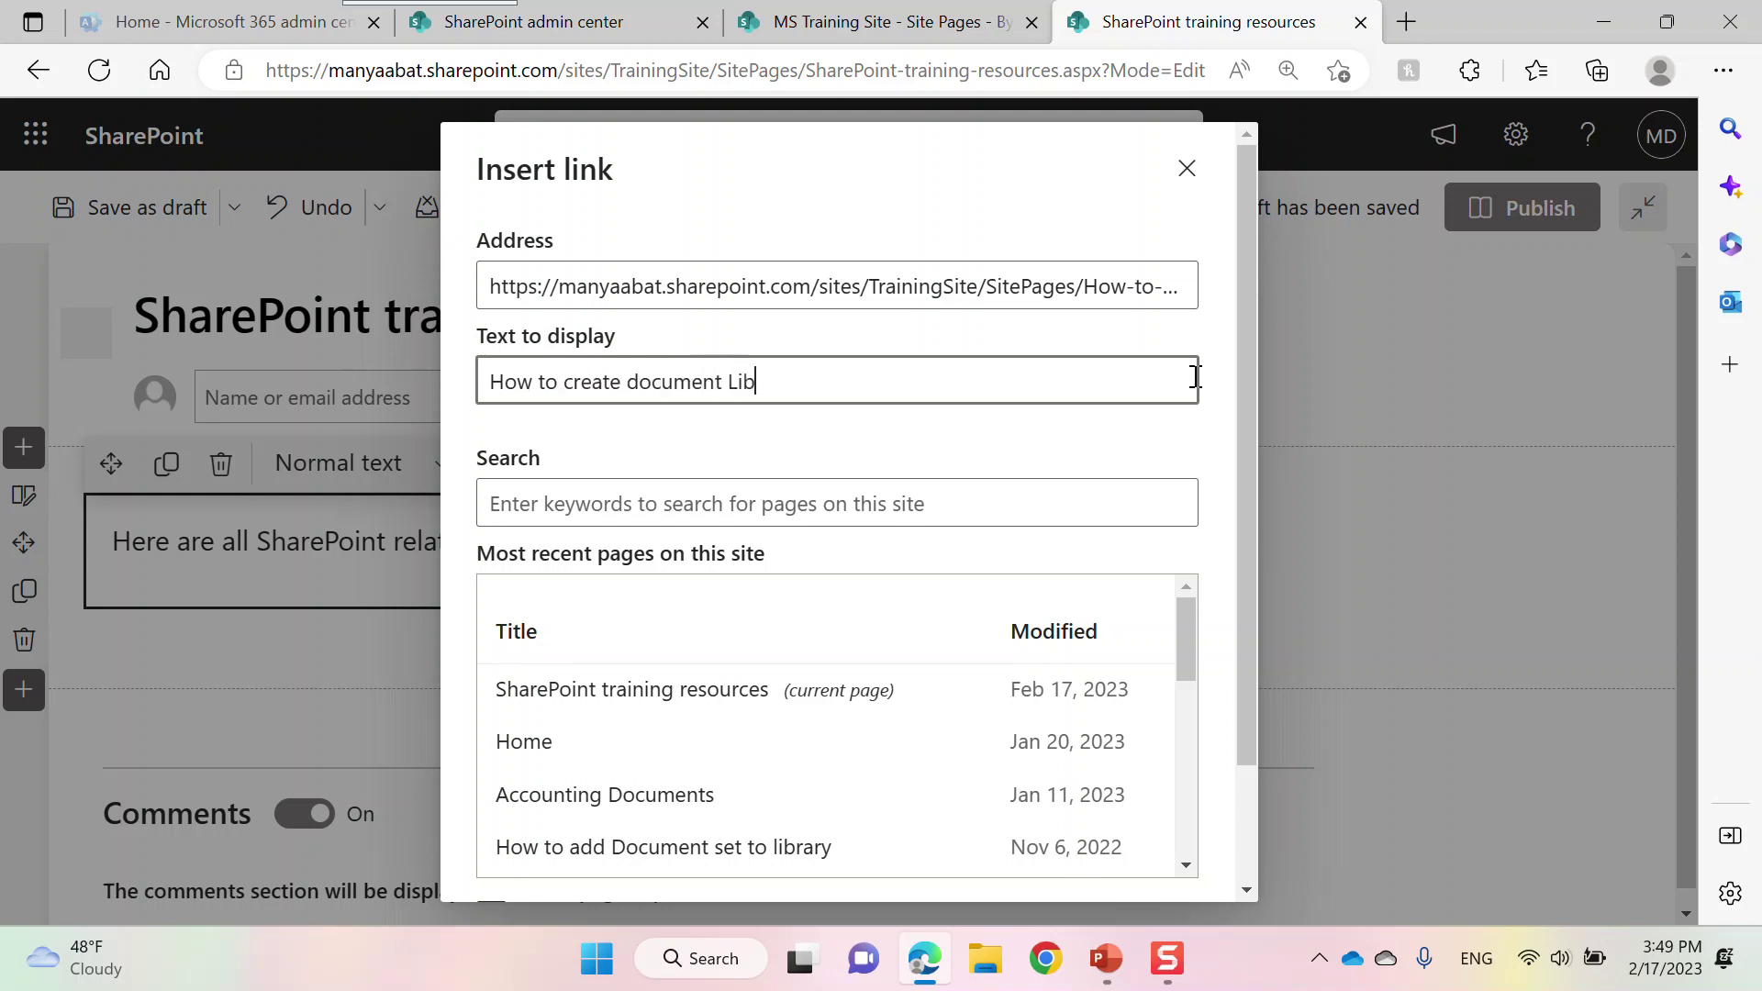
type("y")
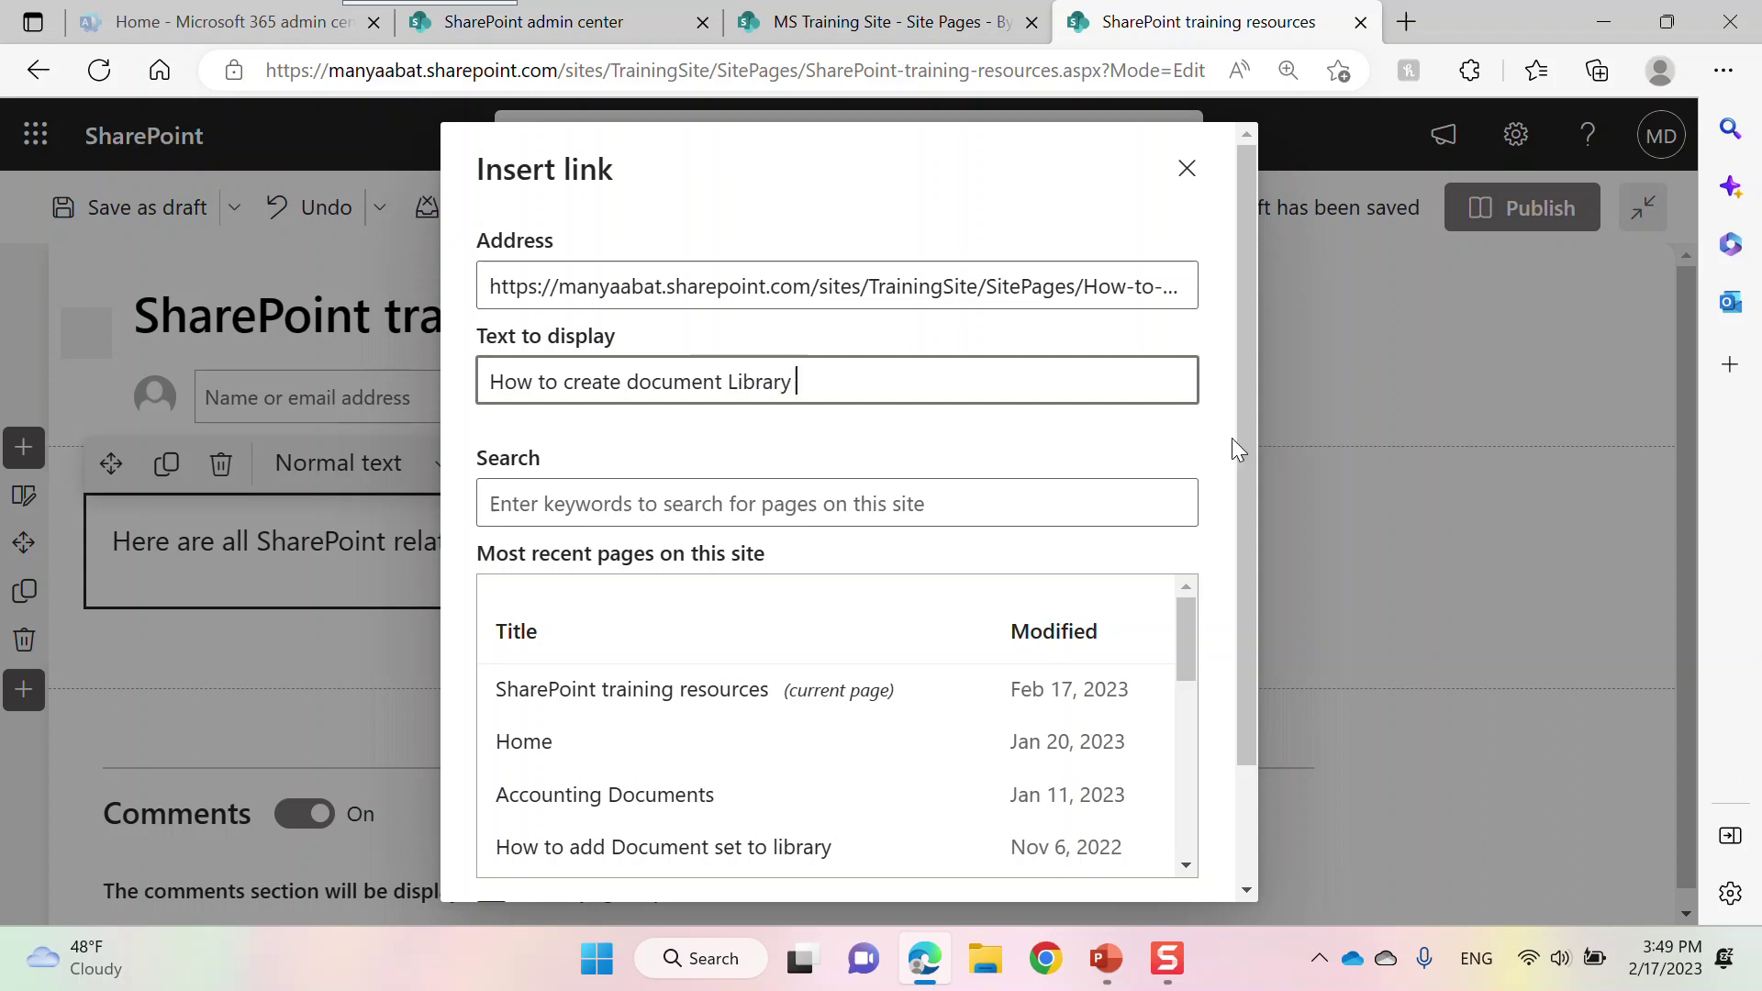
scroll(1246, 438, "down", 2)
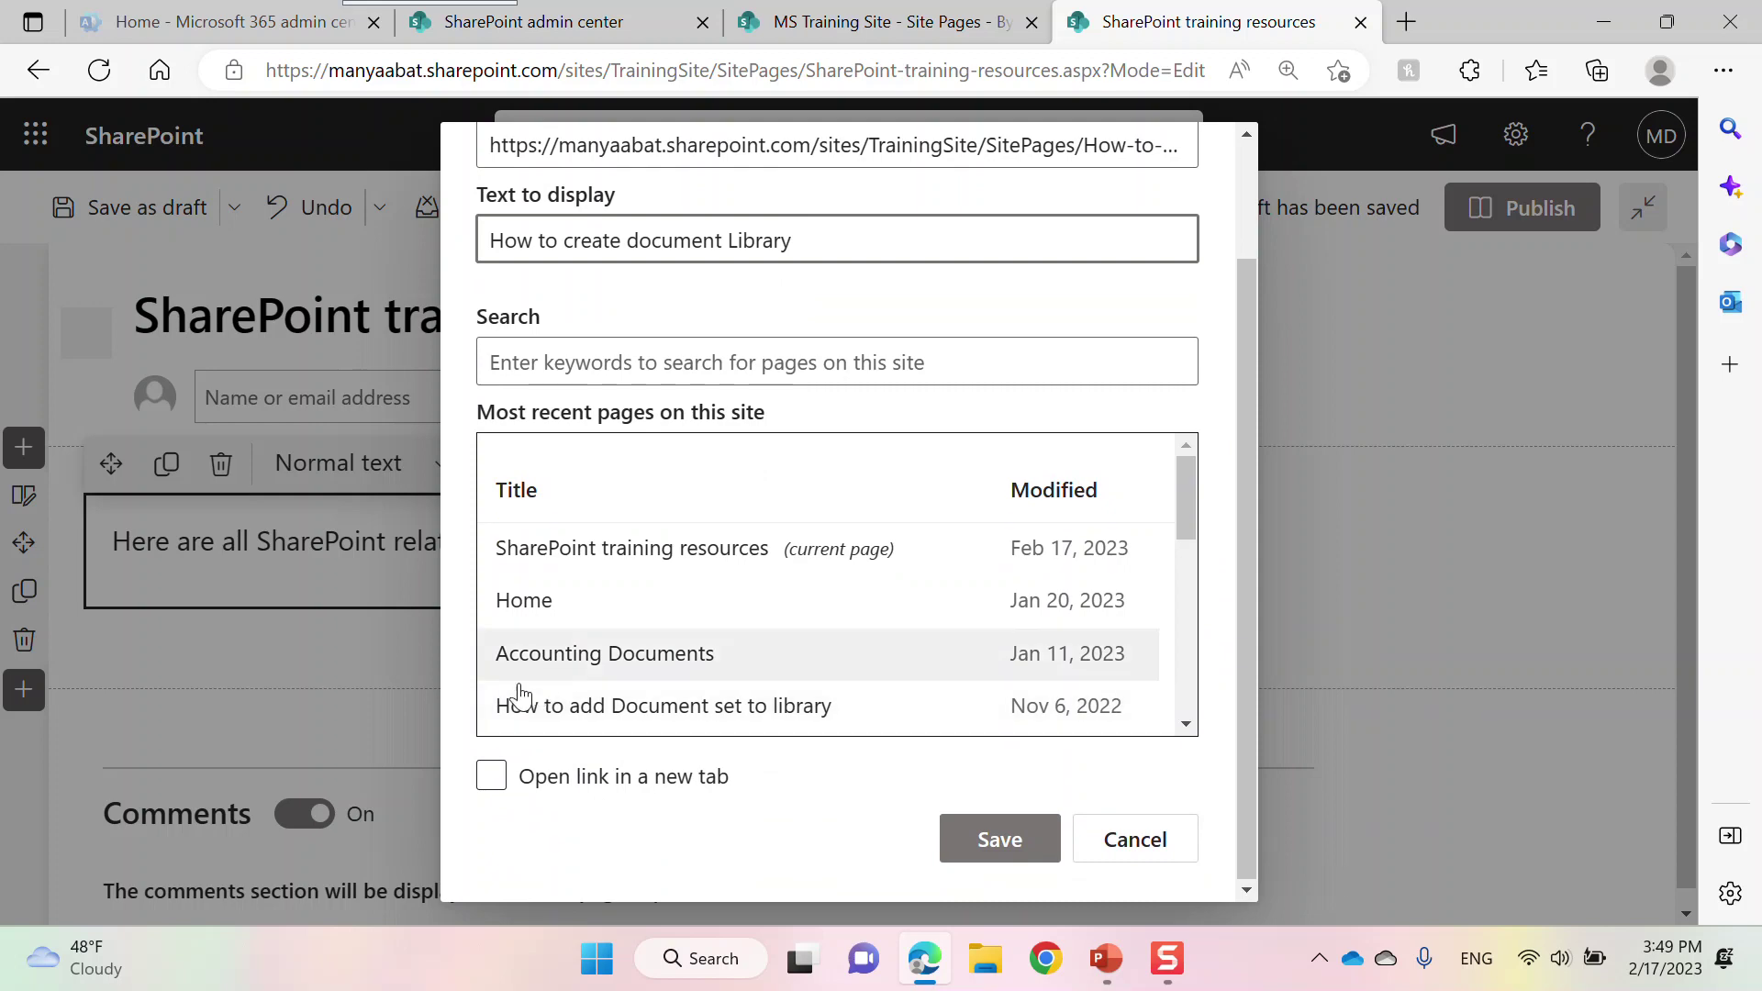
left_click(495, 784)
left_click(996, 842)
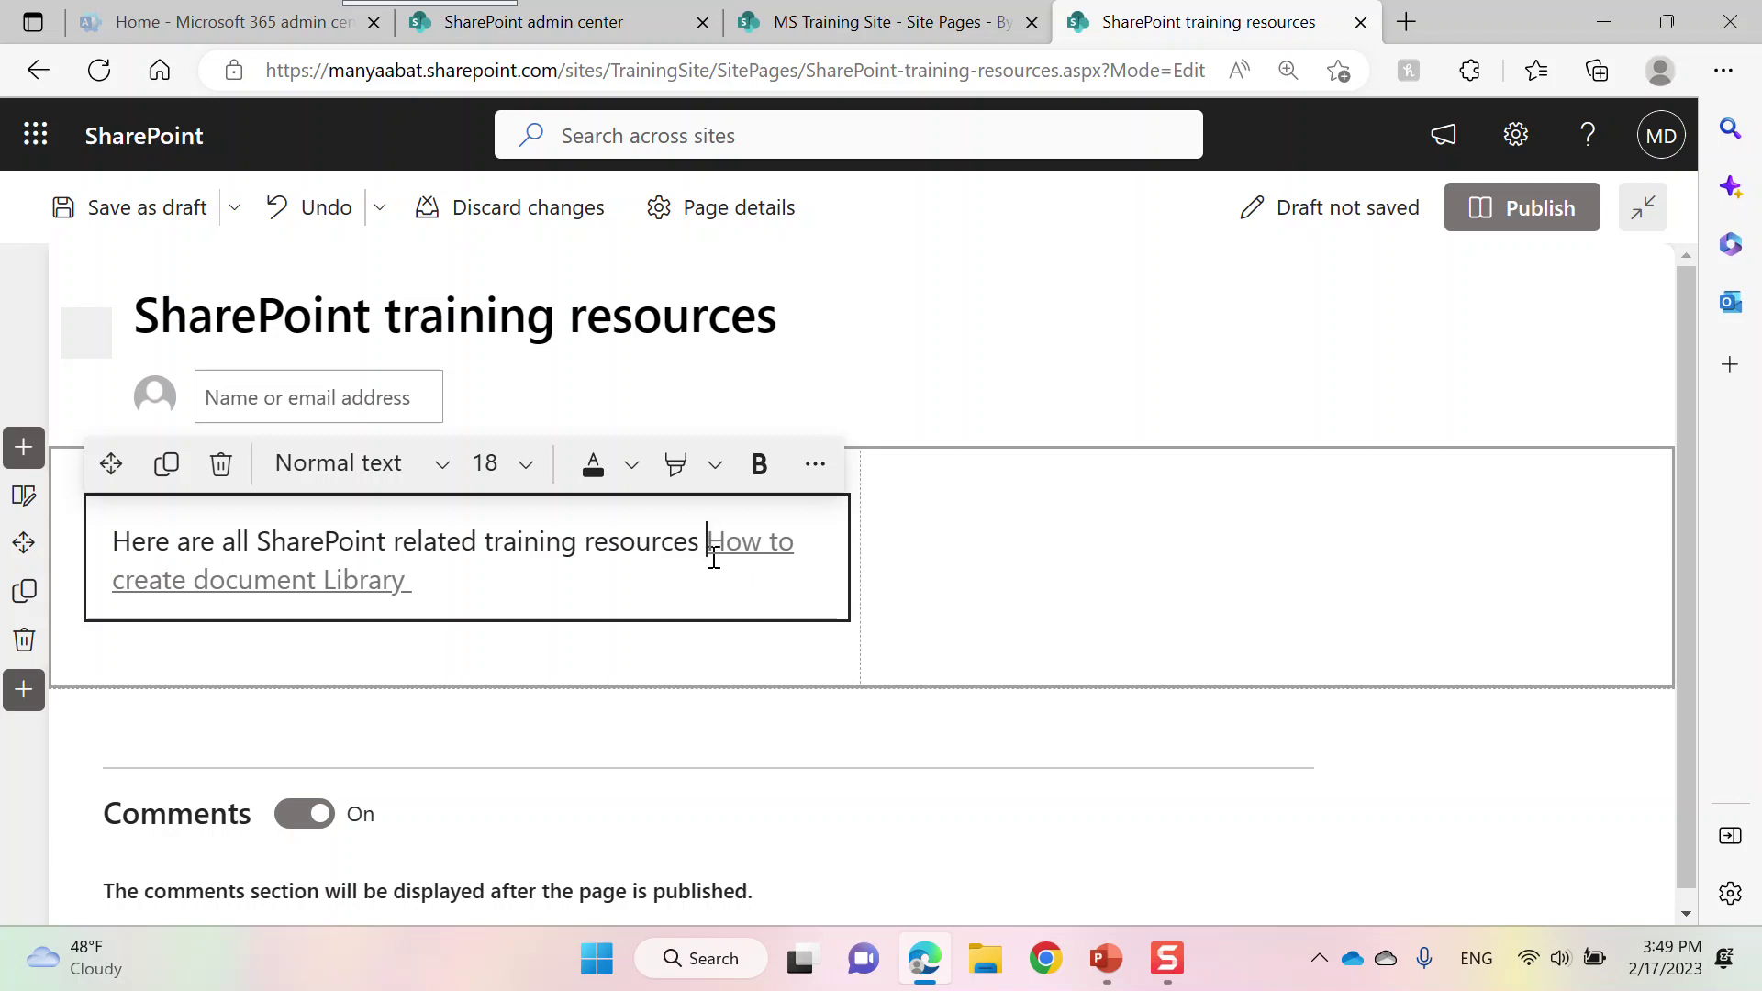
Change the font color of the "How to create document Library" link to blue and save the page as a draft
left_click_drag(713, 558, 715, 574)
left_click(806, 465)
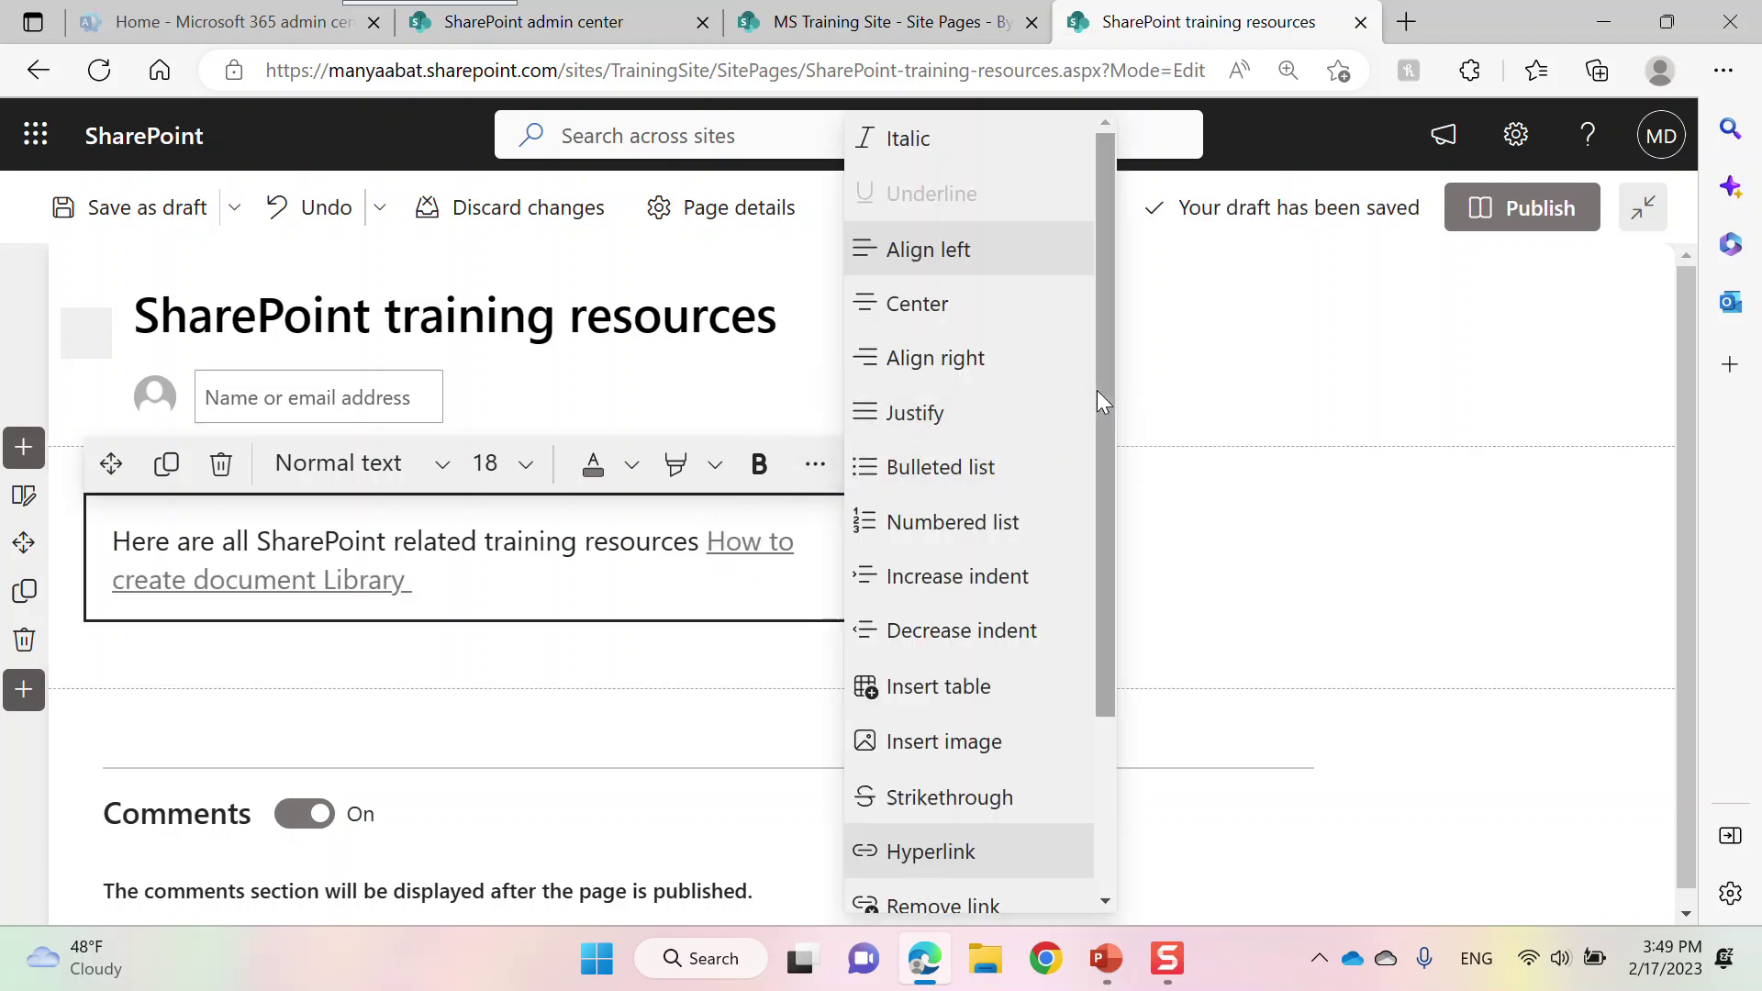
left_click_drag(1097, 389, 1087, 591)
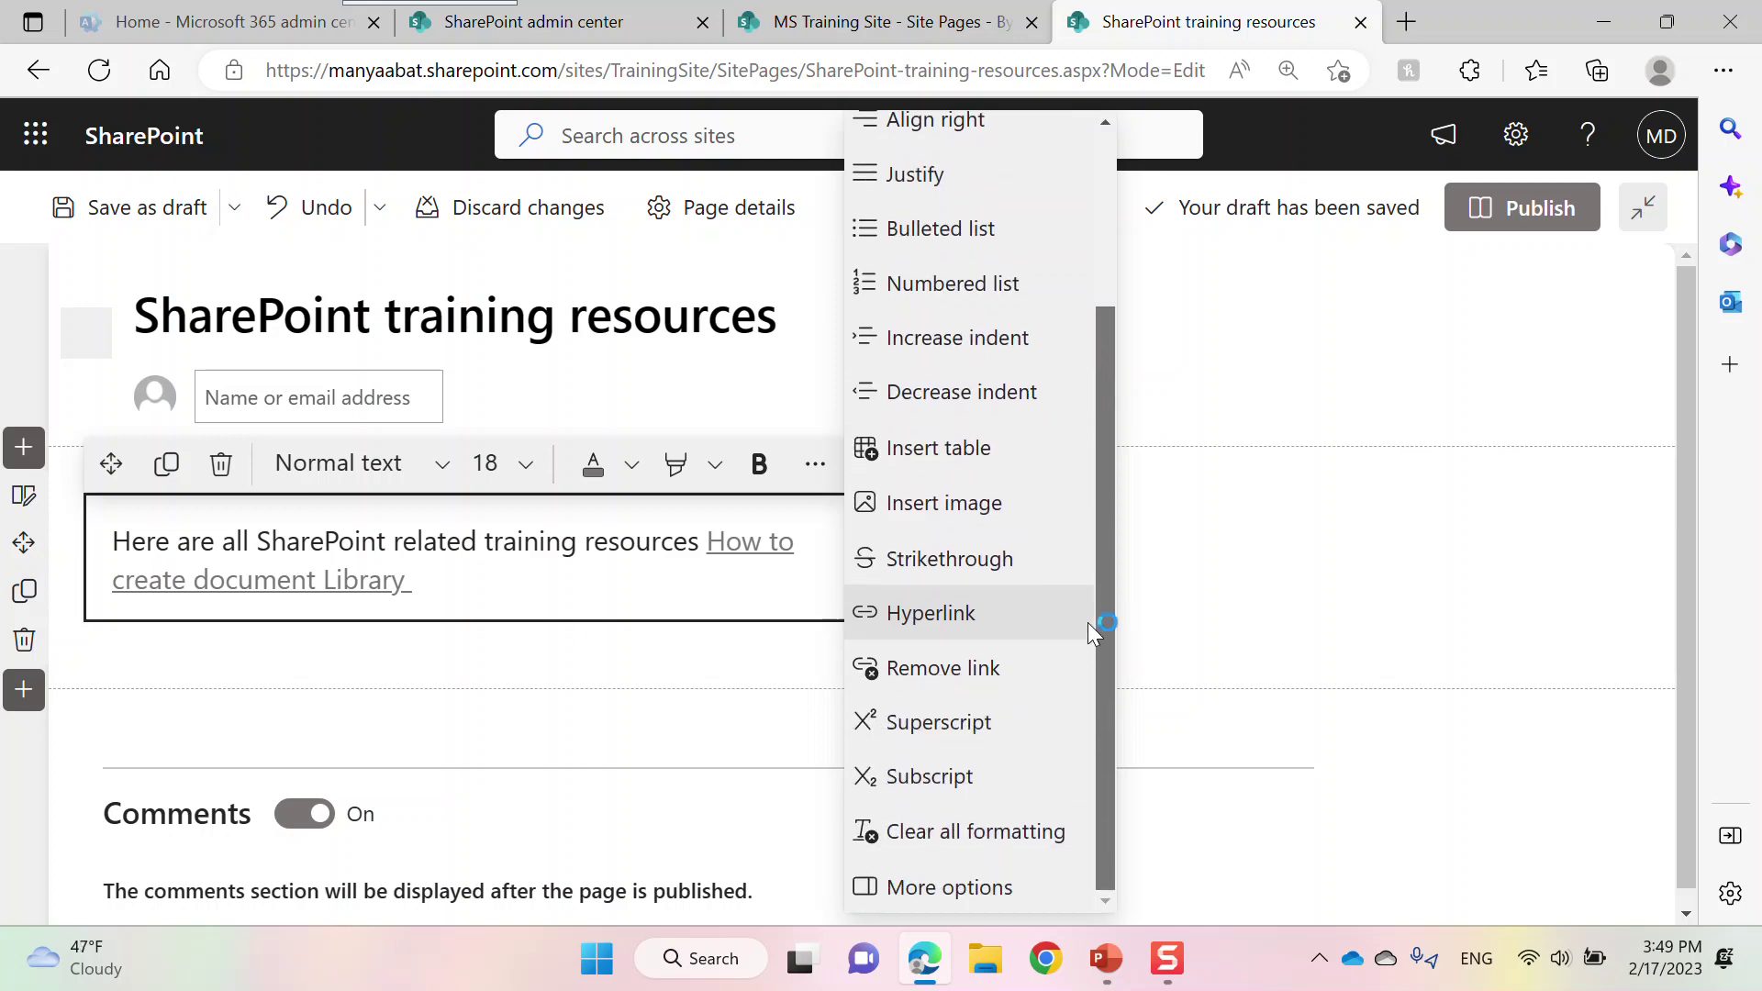
left_click(957, 892)
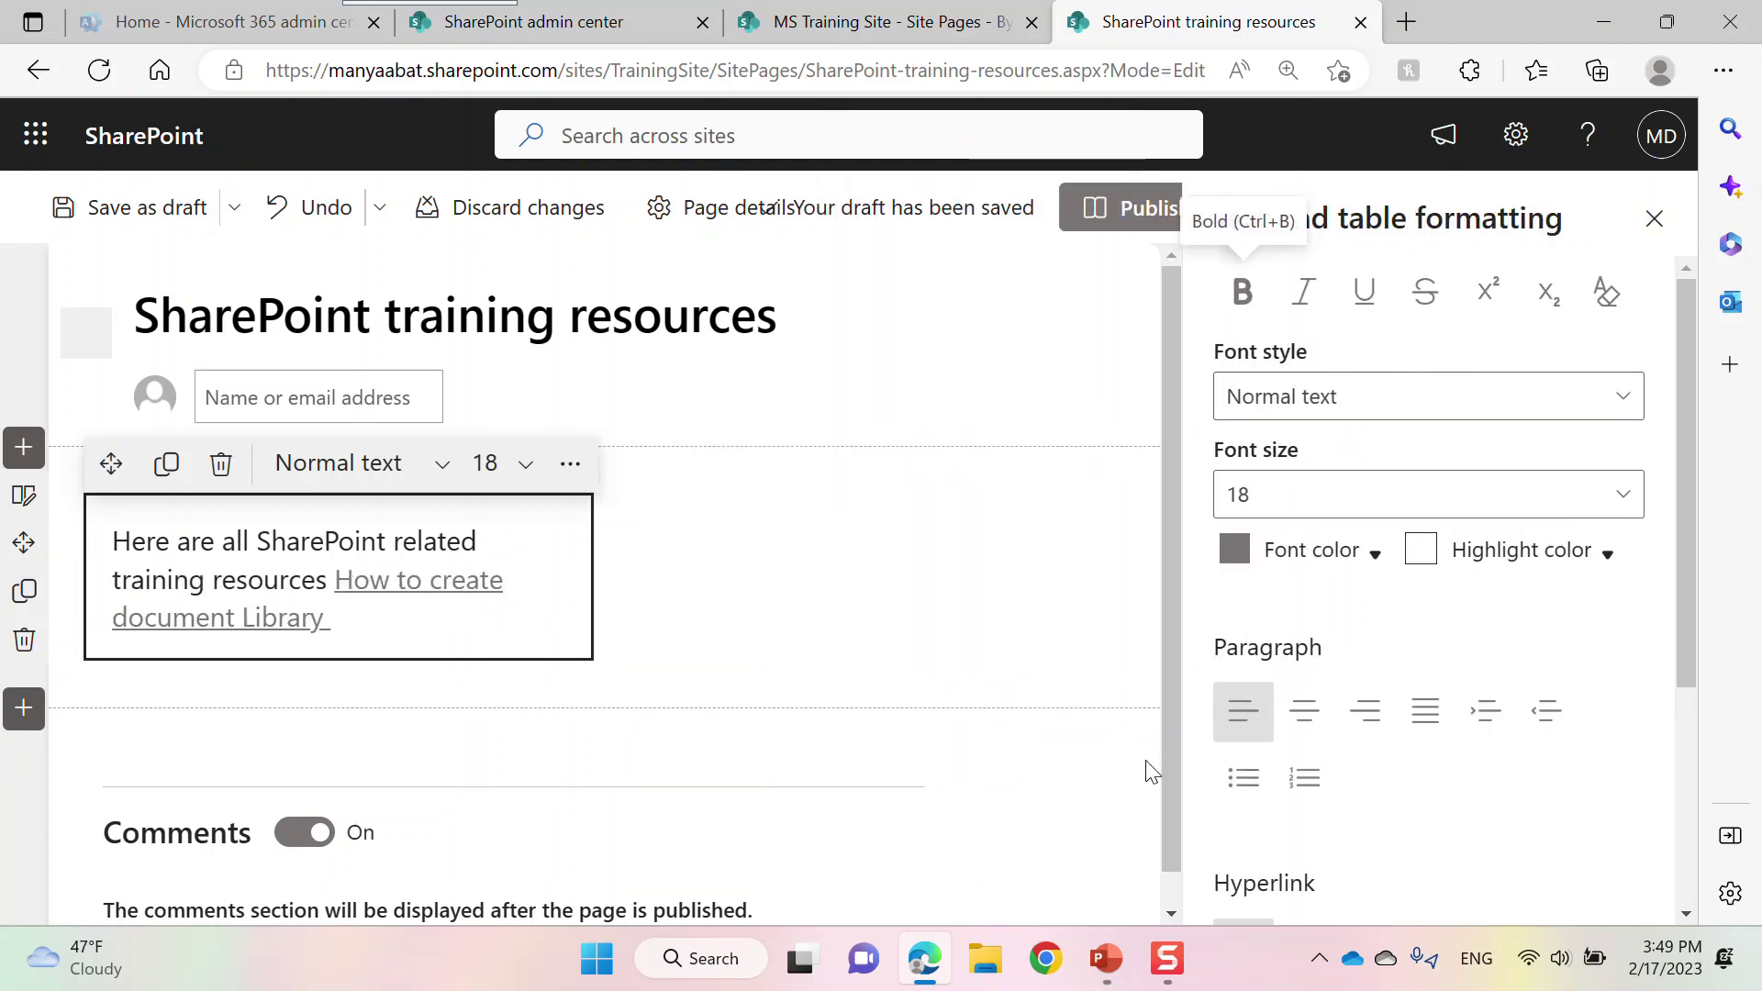
left_click(1374, 554)
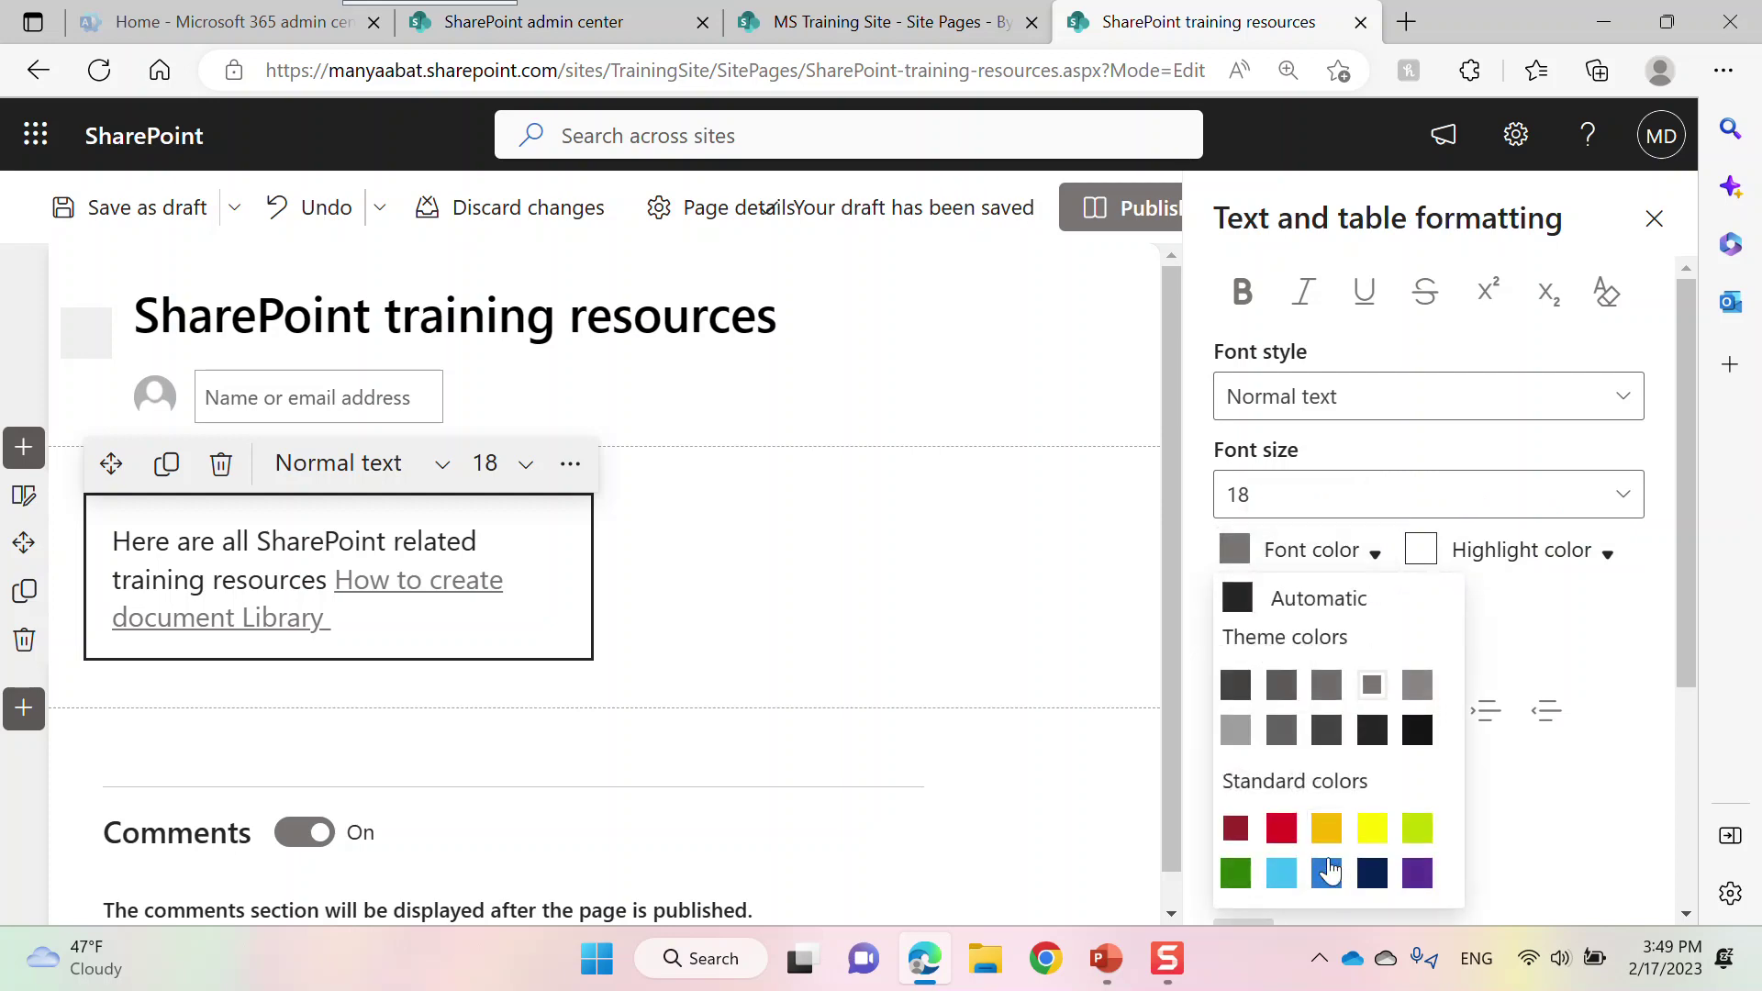
left_click(1328, 872)
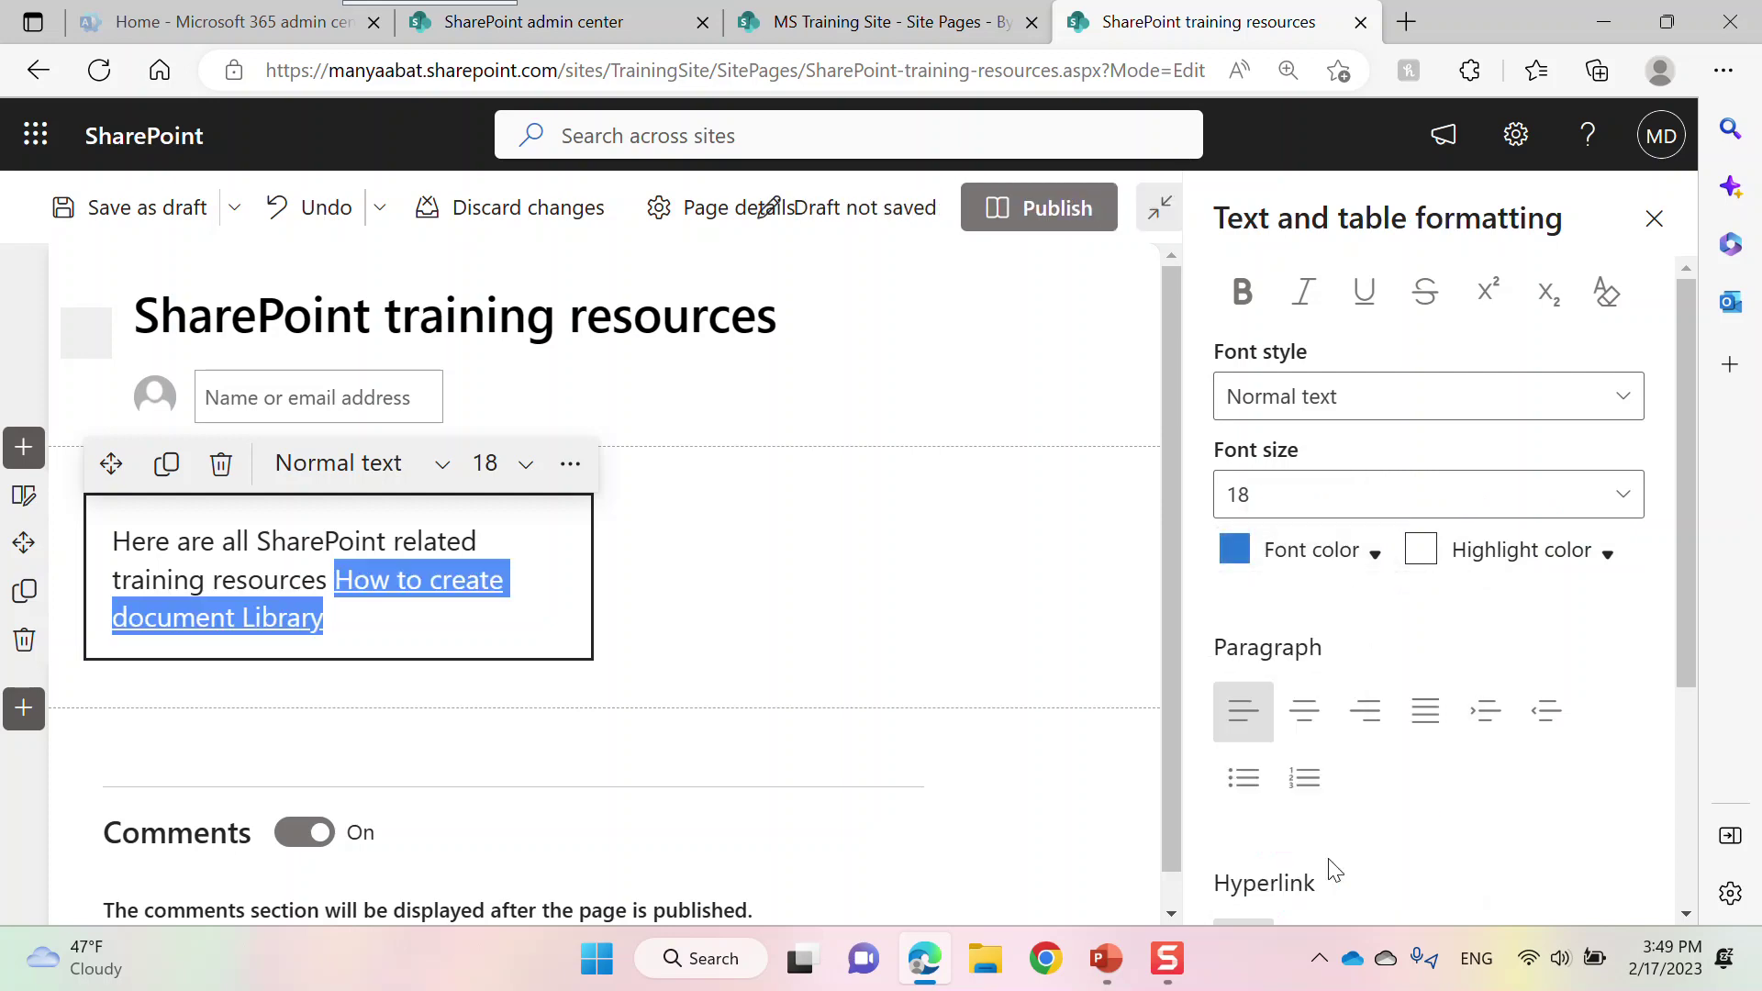
left_click(1062, 592)
left_click(1655, 218)
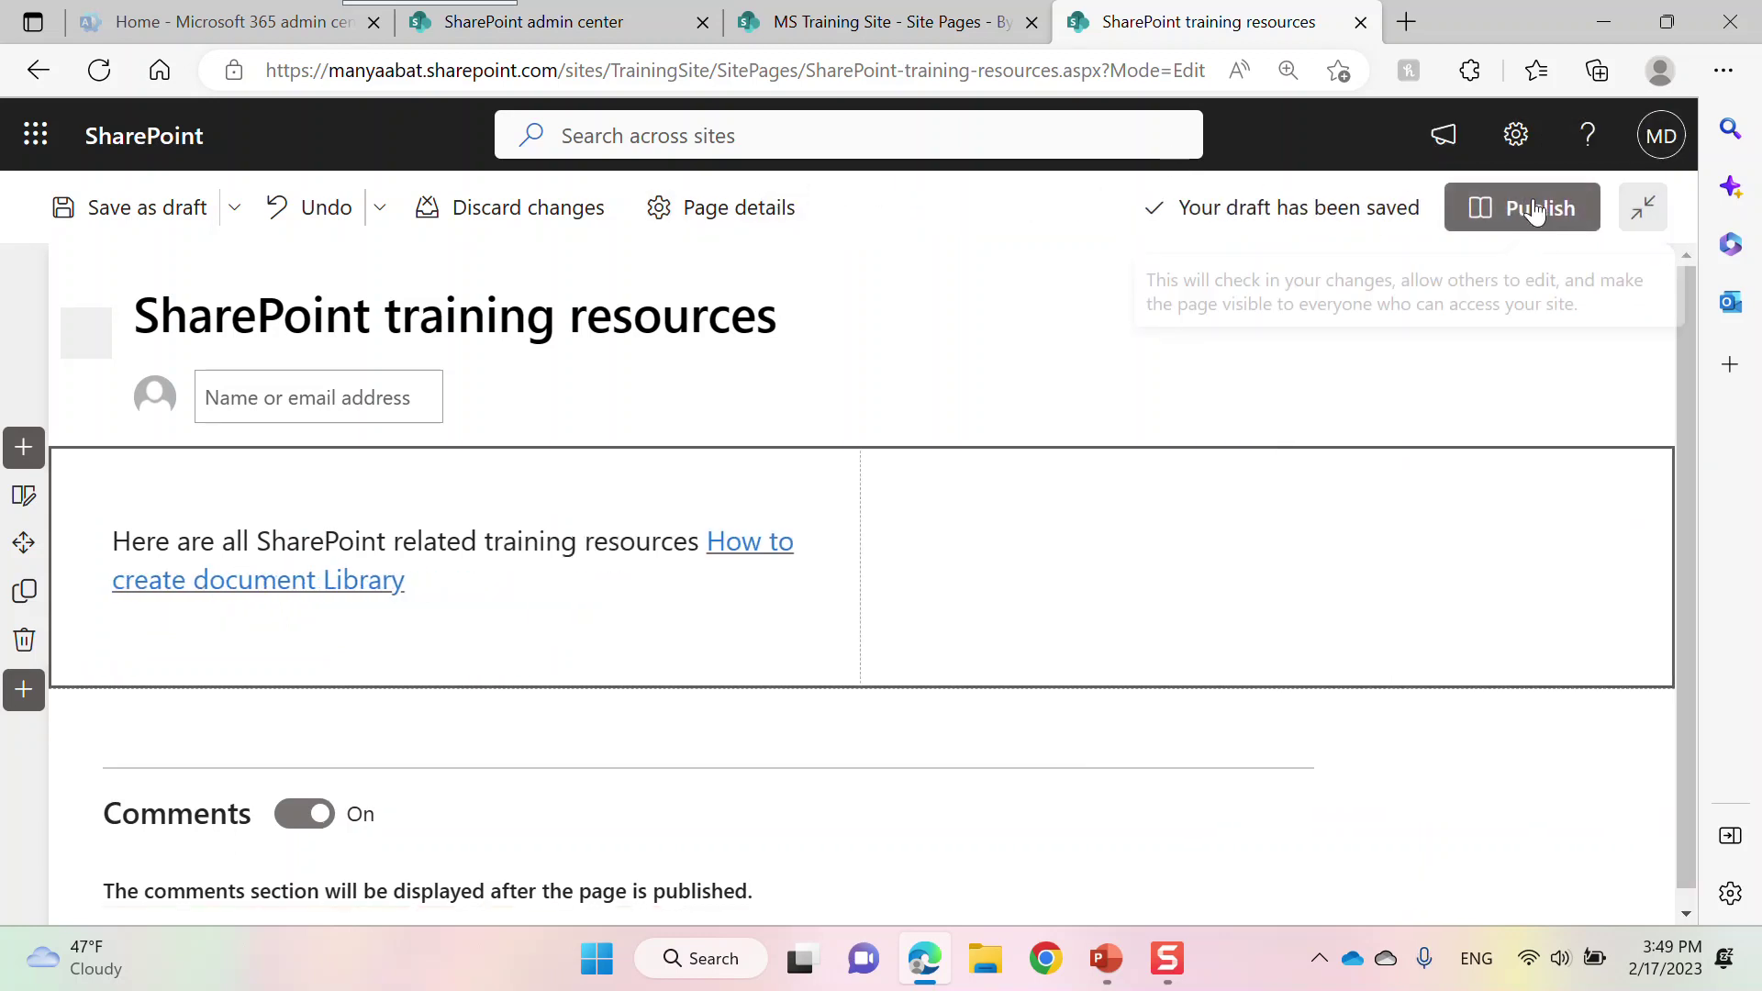
left_click(169, 221)
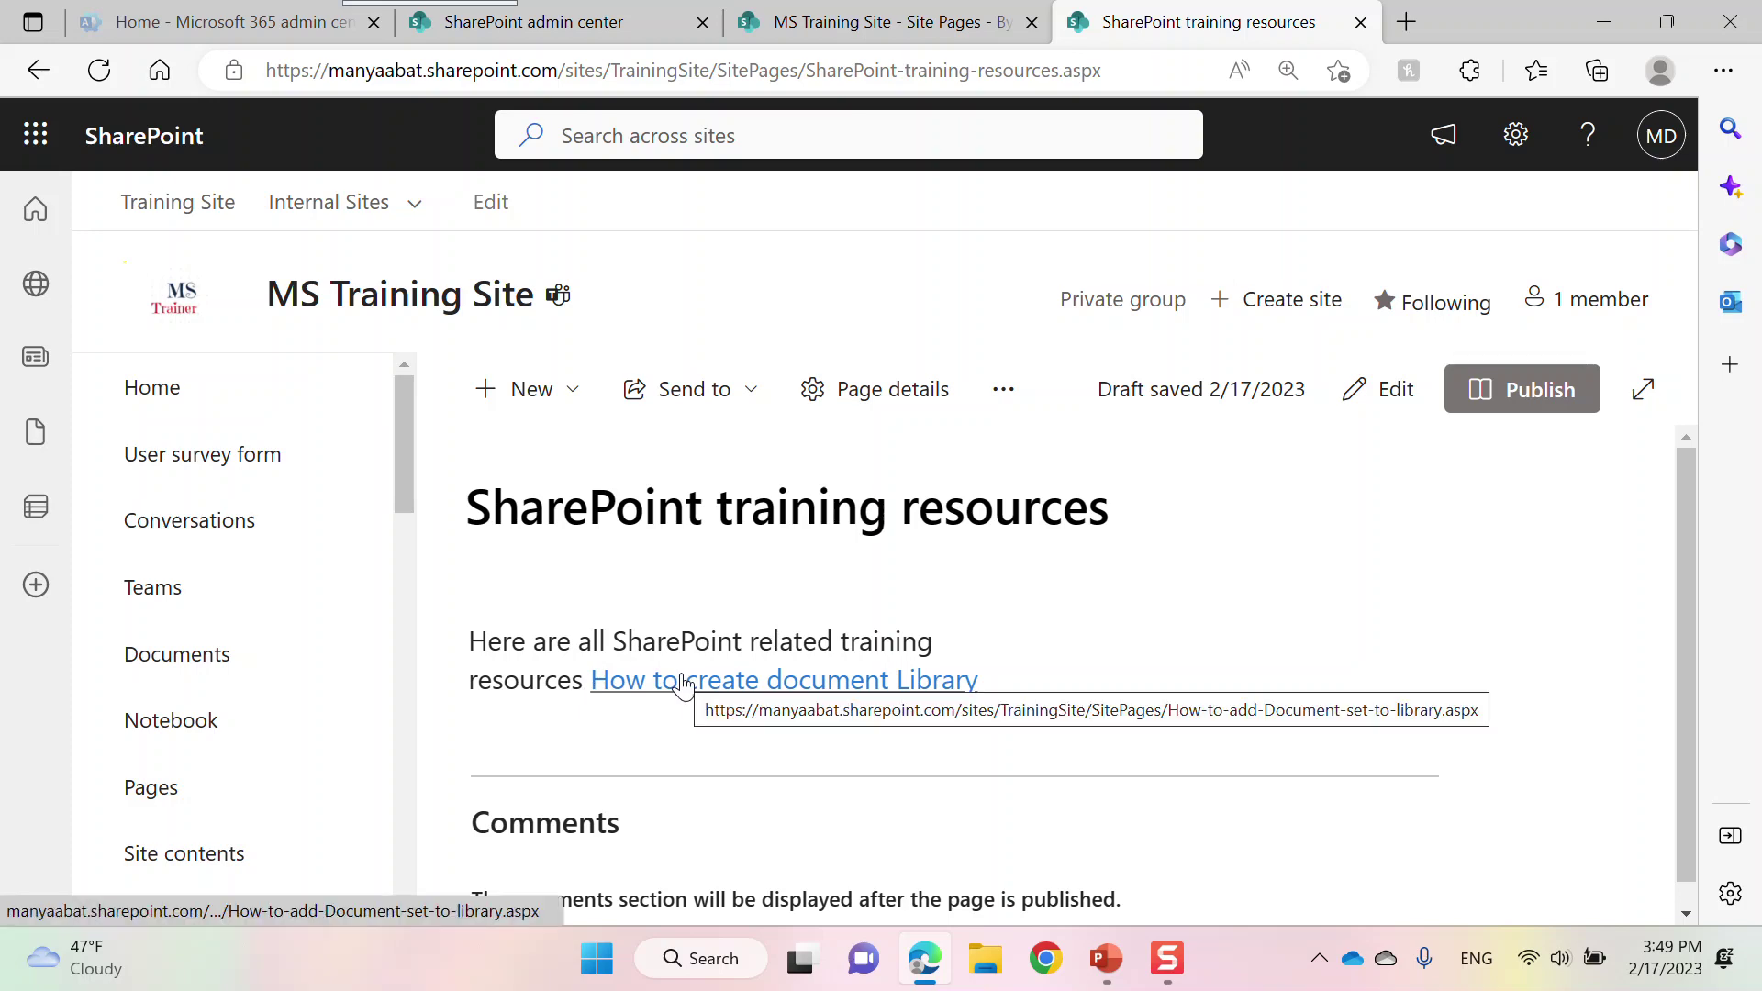
left_click(147, 787)
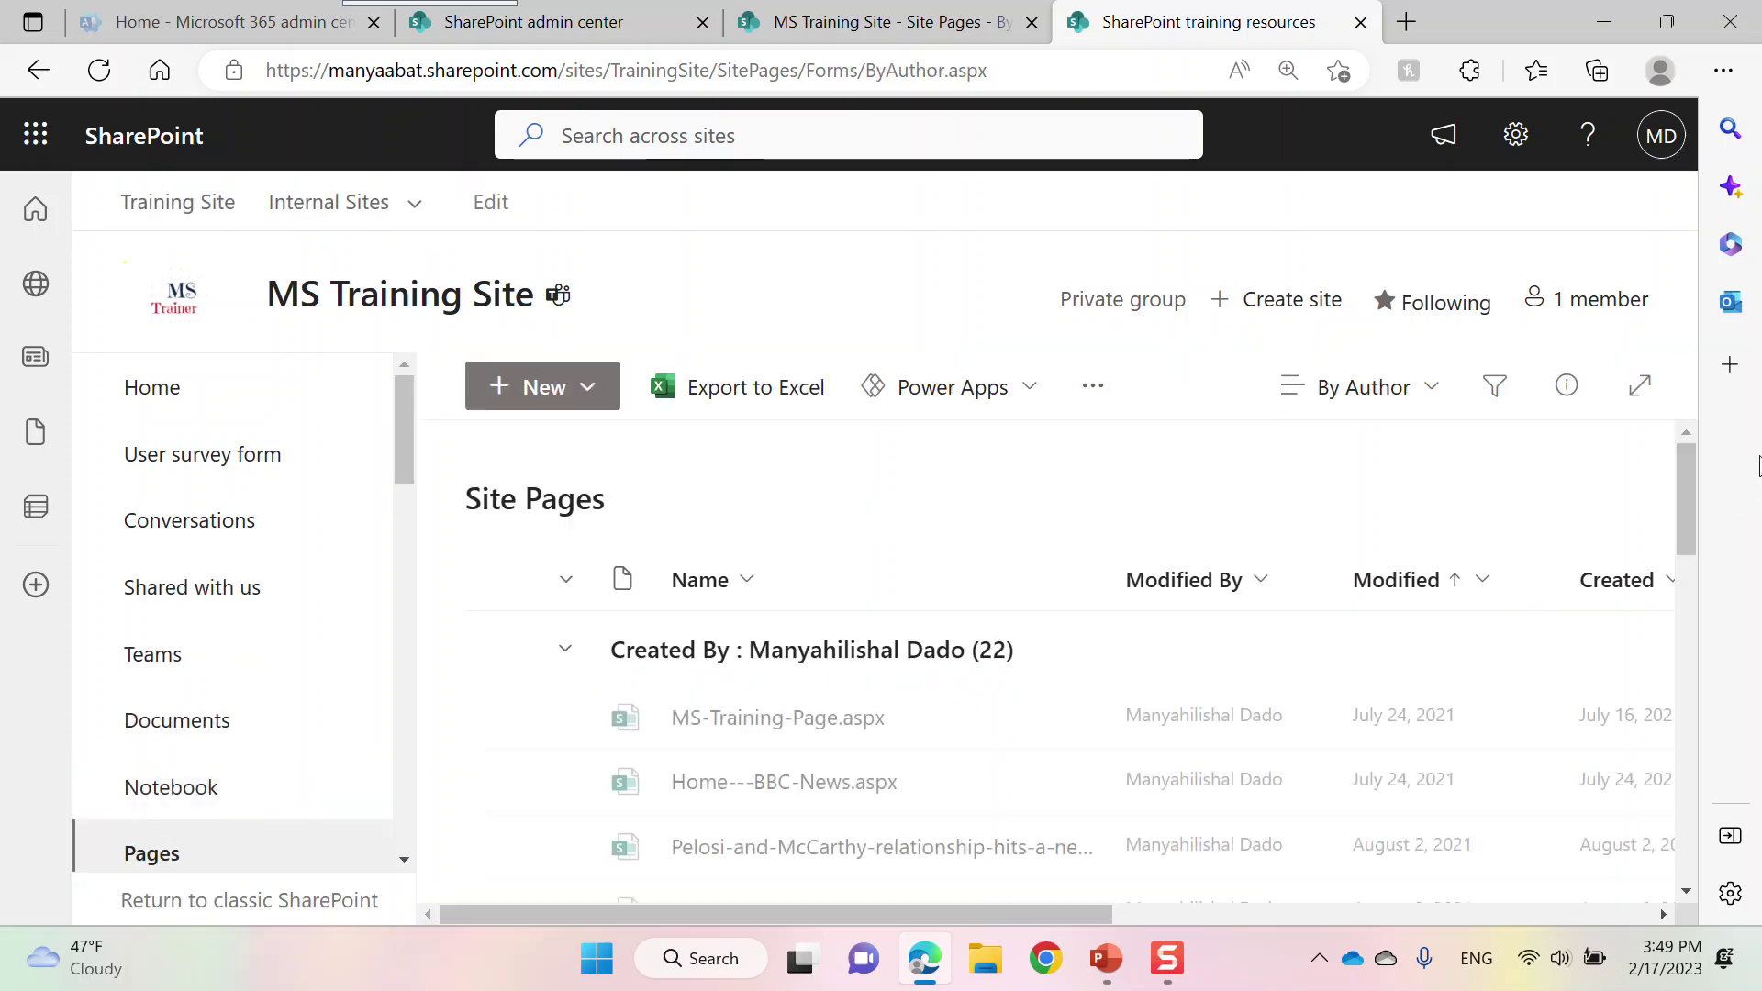
left_click_drag(1683, 479, 1684, 587)
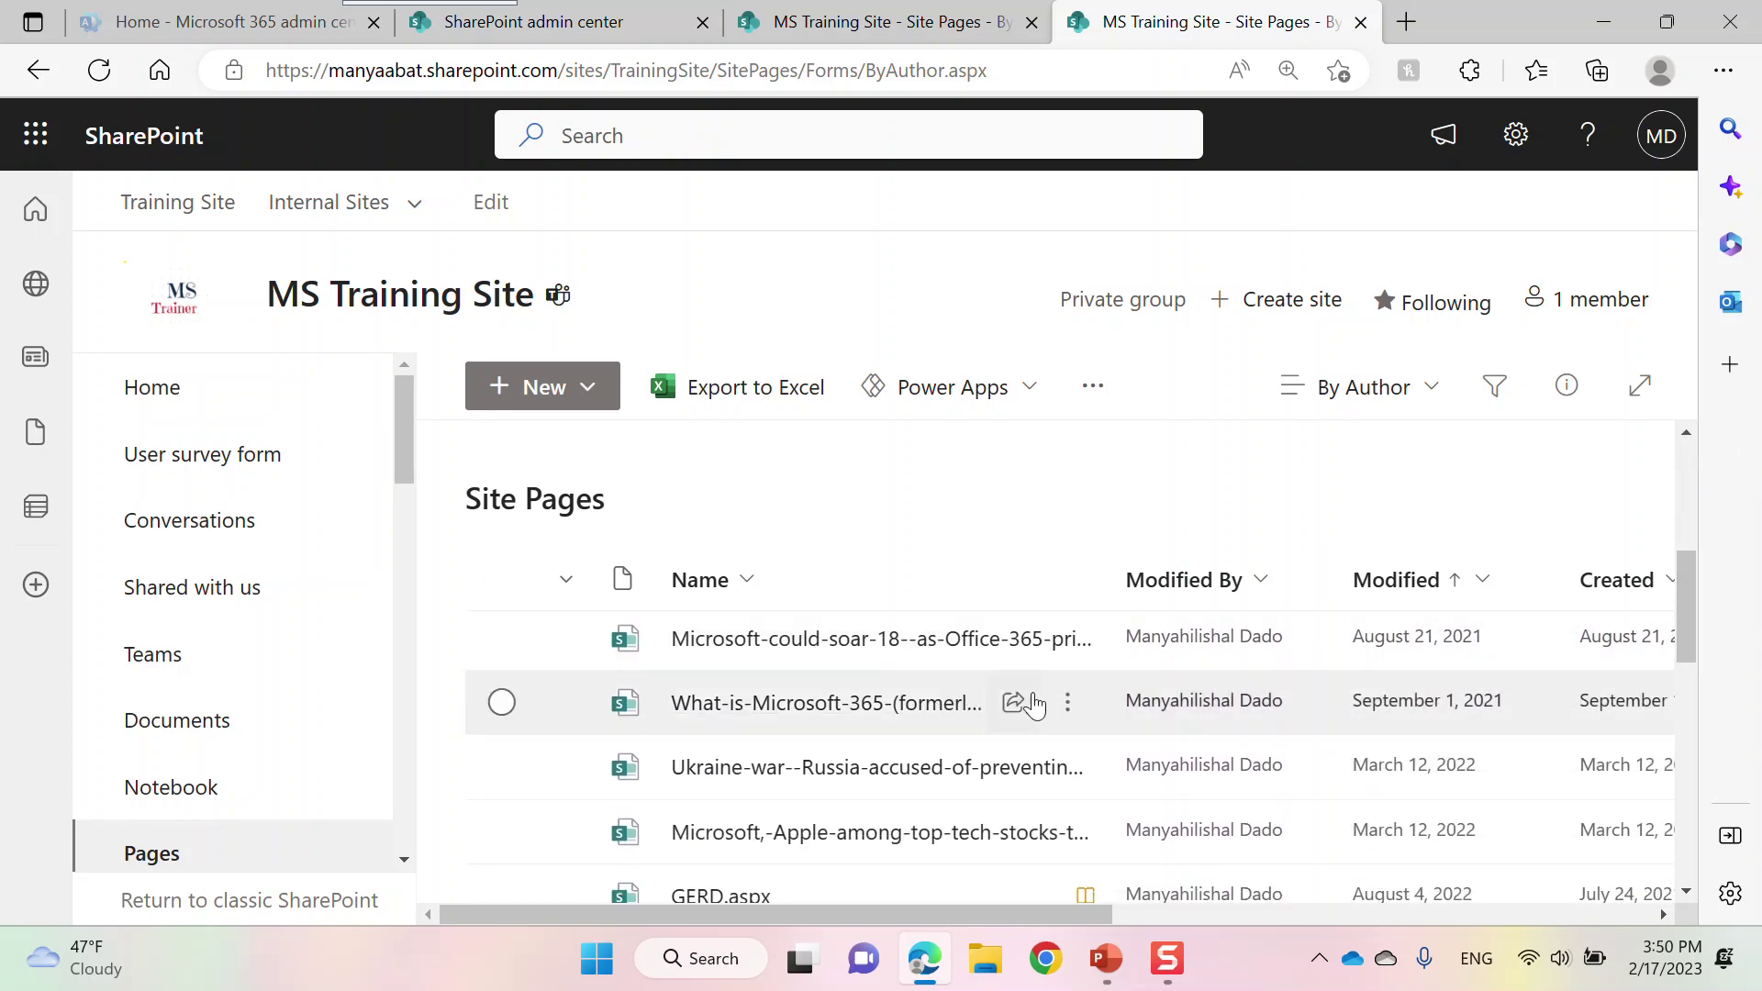
left_click(791, 723)
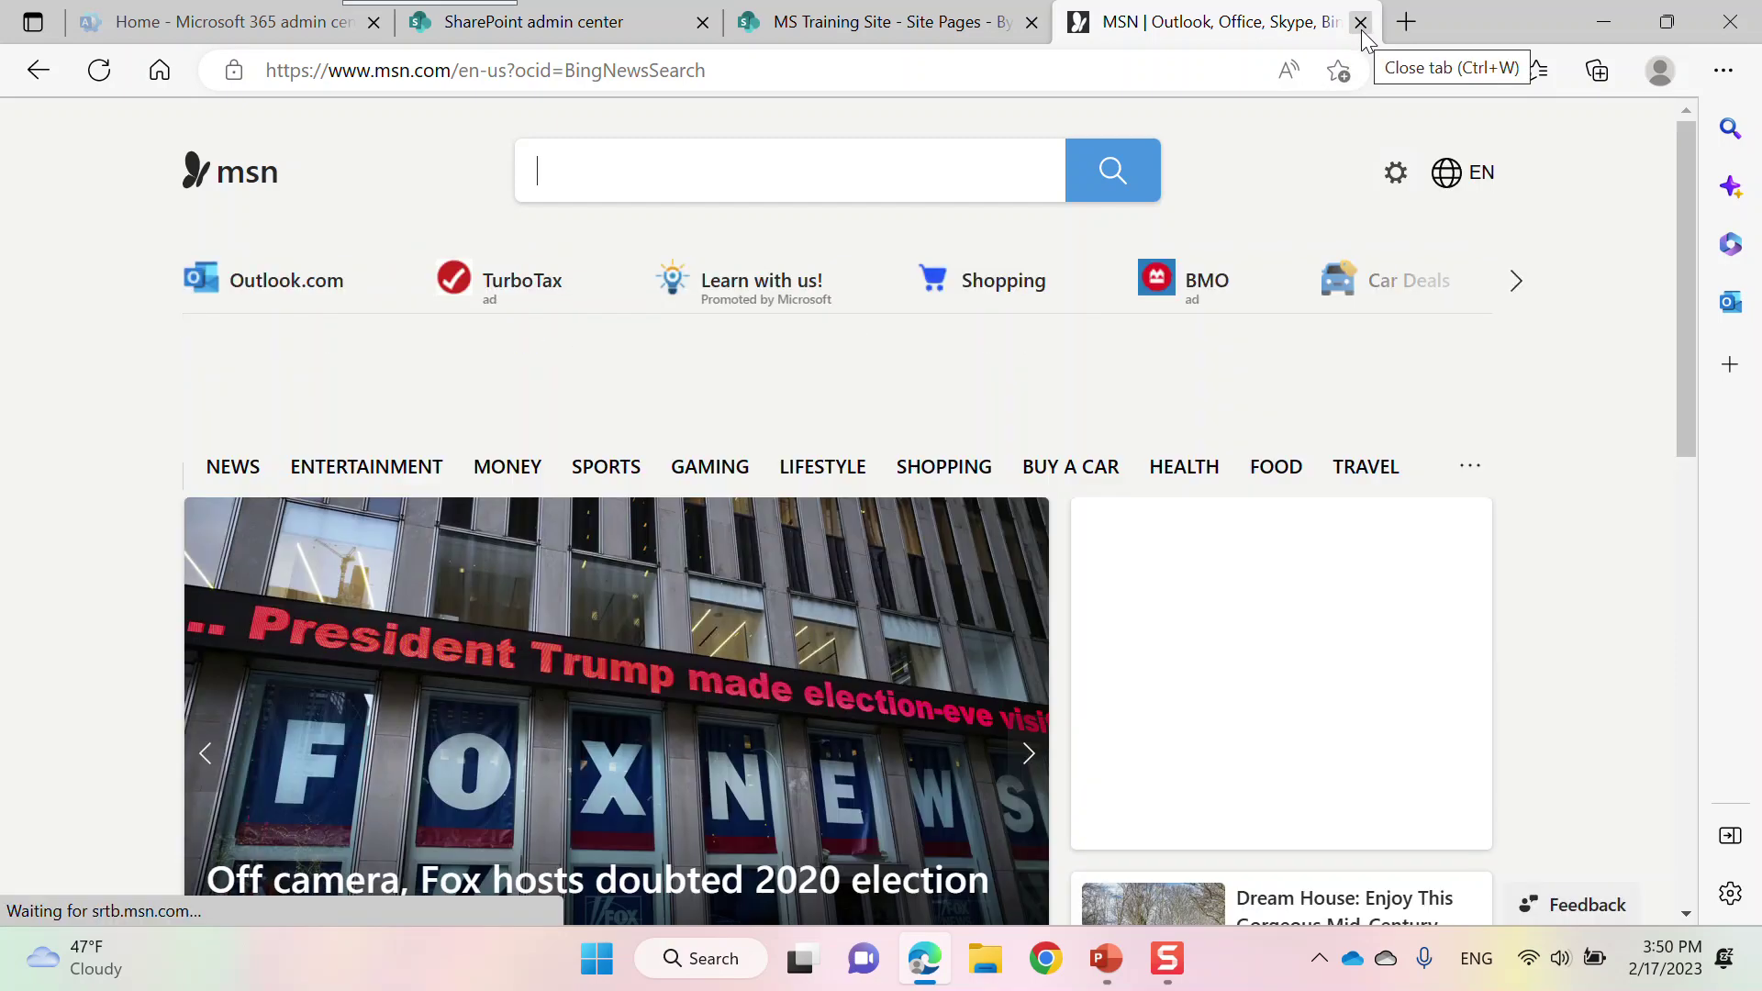
left_click(1362, 27)
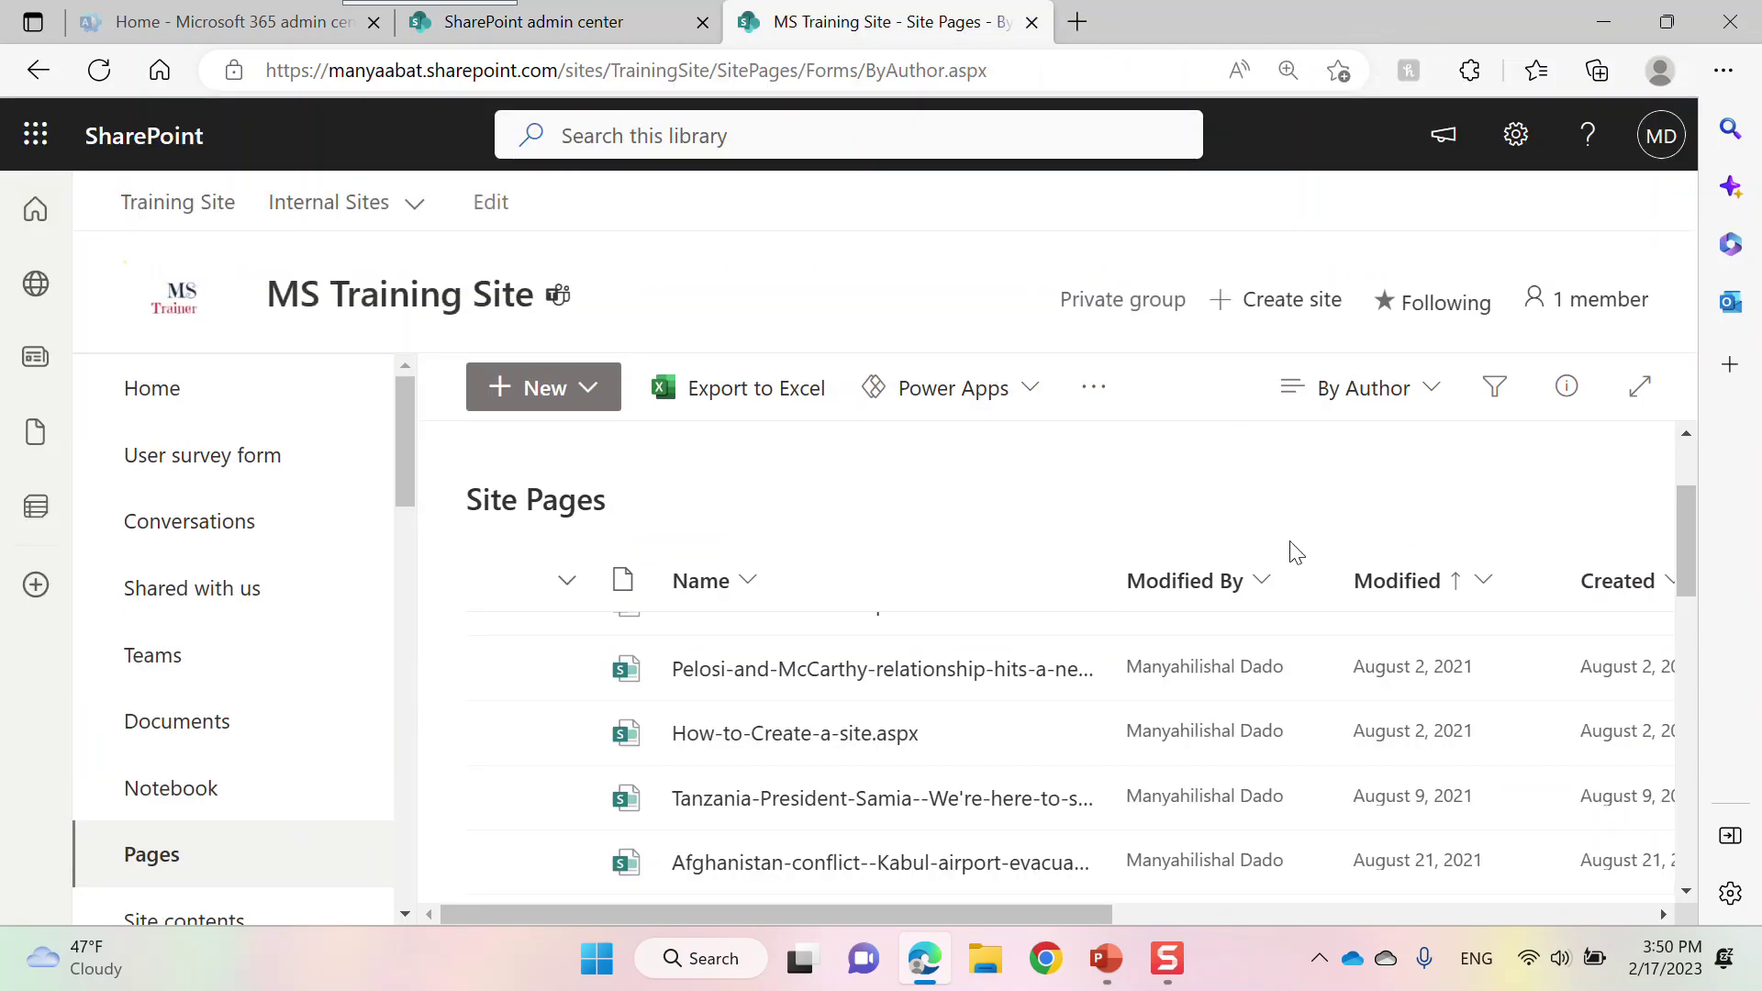
Open How-to-Create-a-site.aspx from the Site Pages list, copy its web address, and close the page
left_click(837, 751)
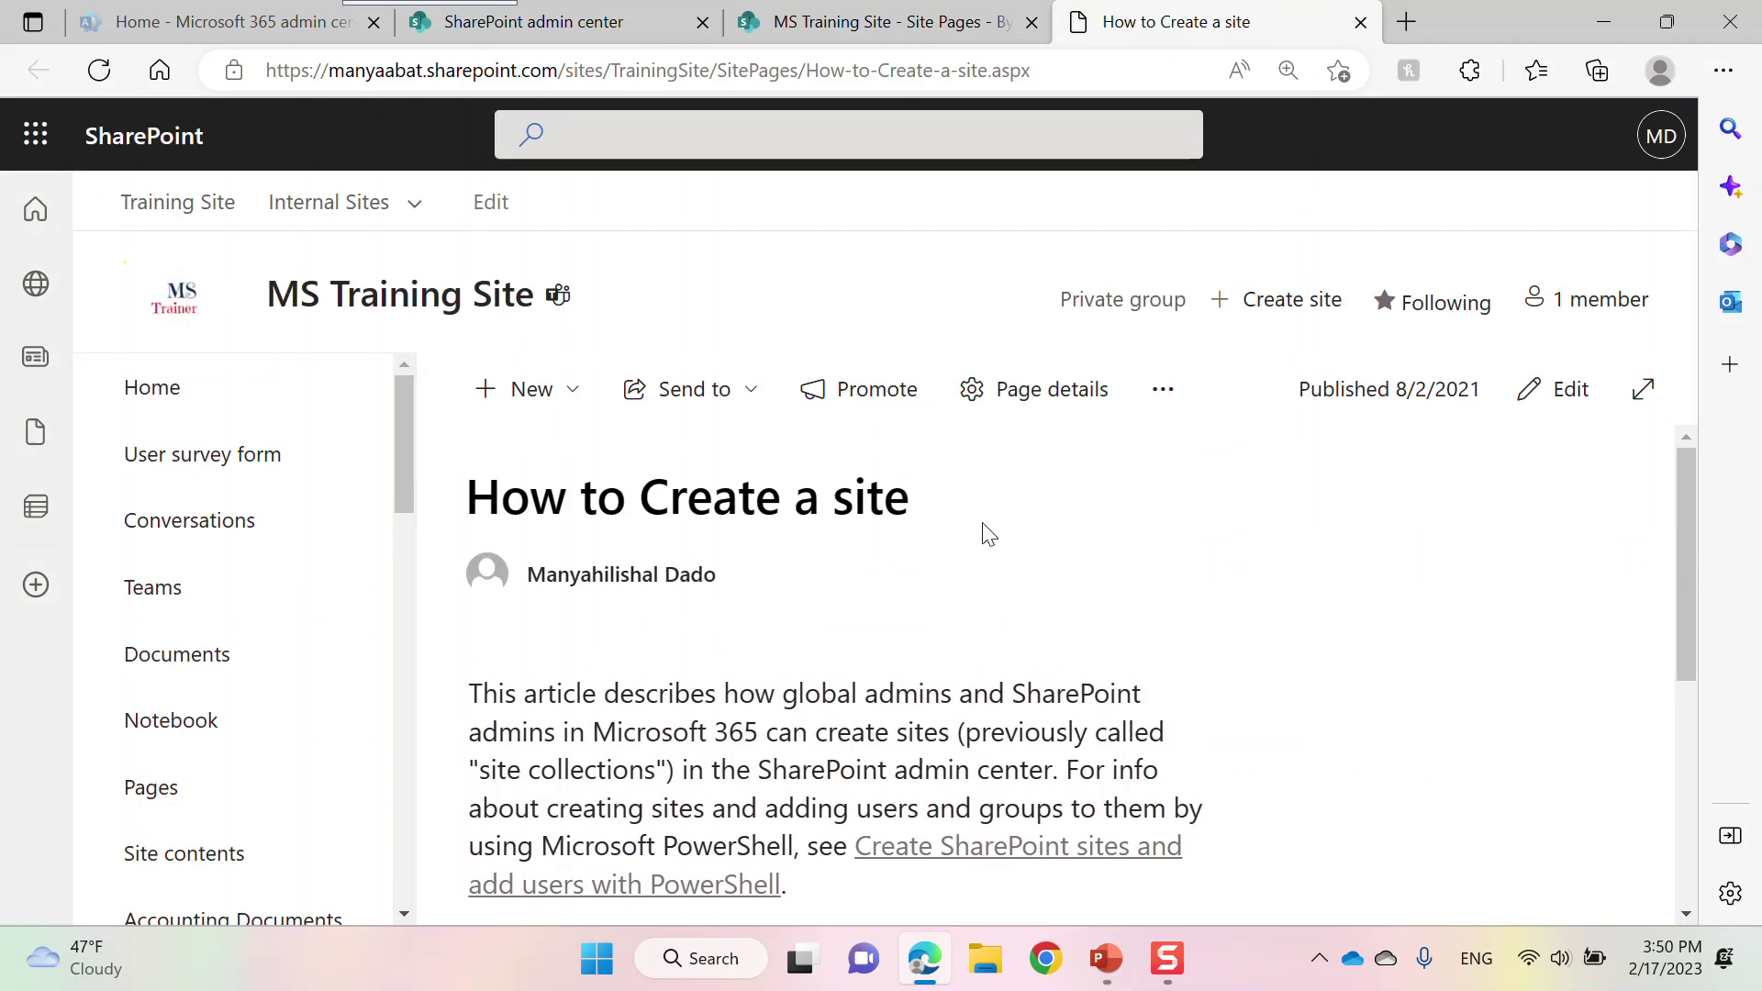
left_click(1058, 70)
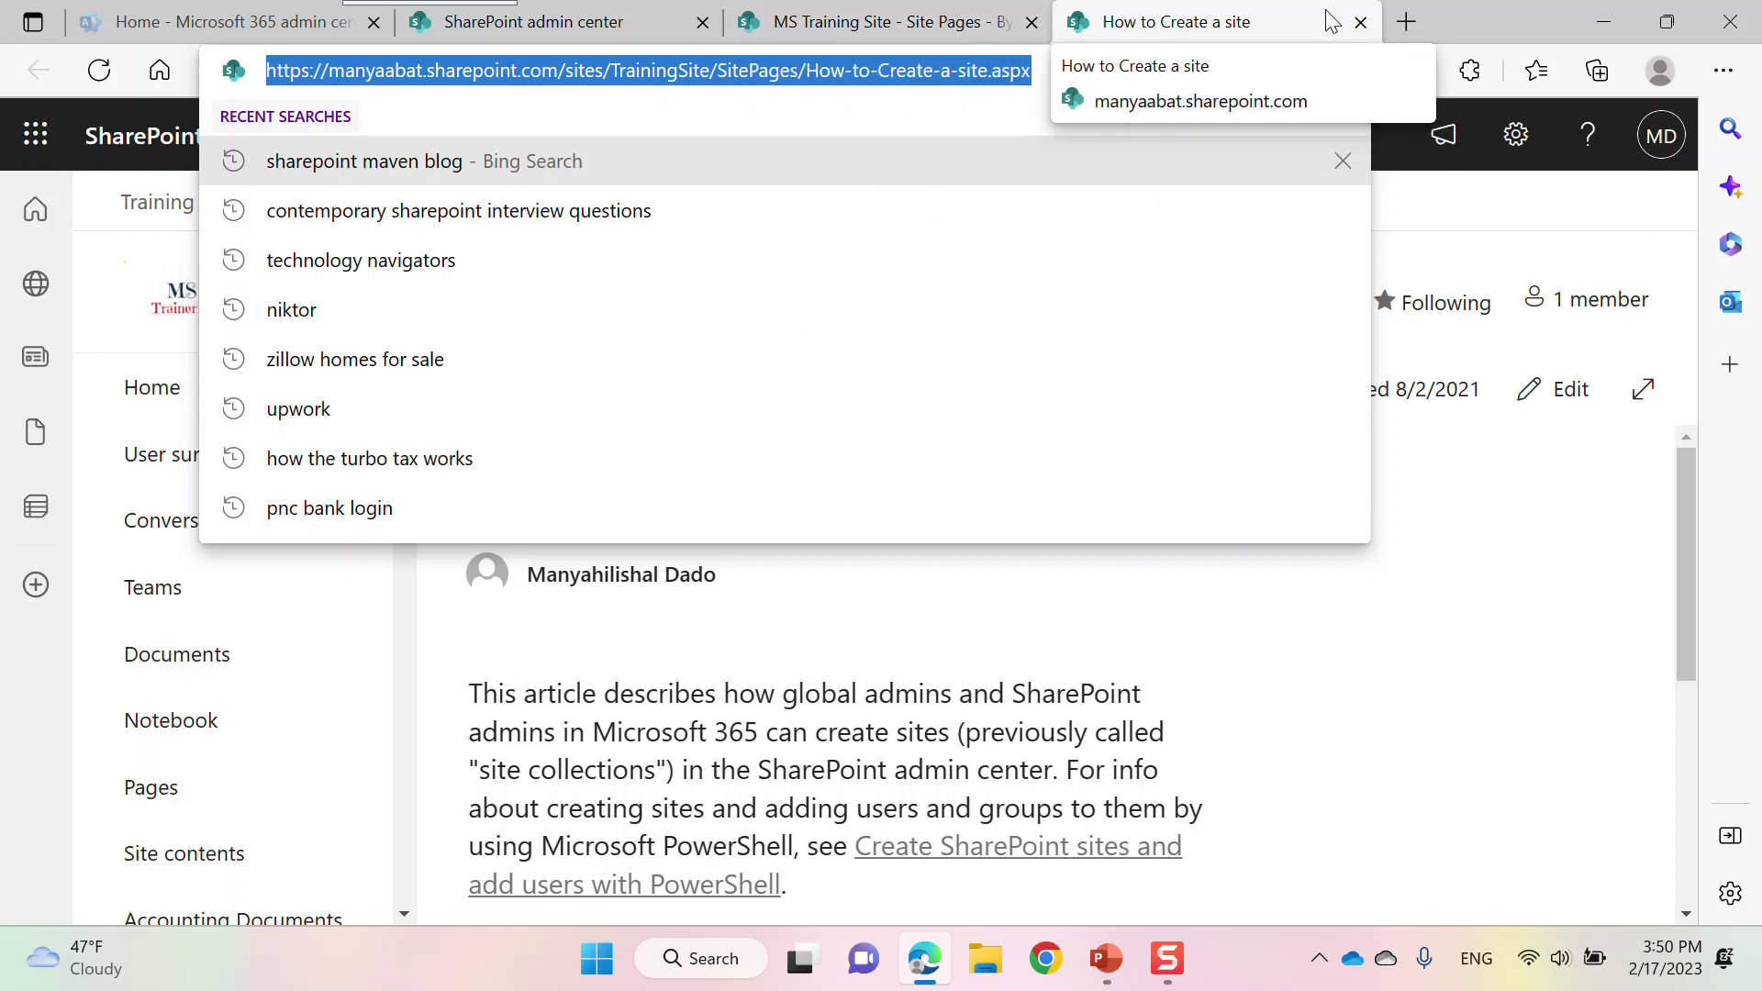
left_click(1360, 22)
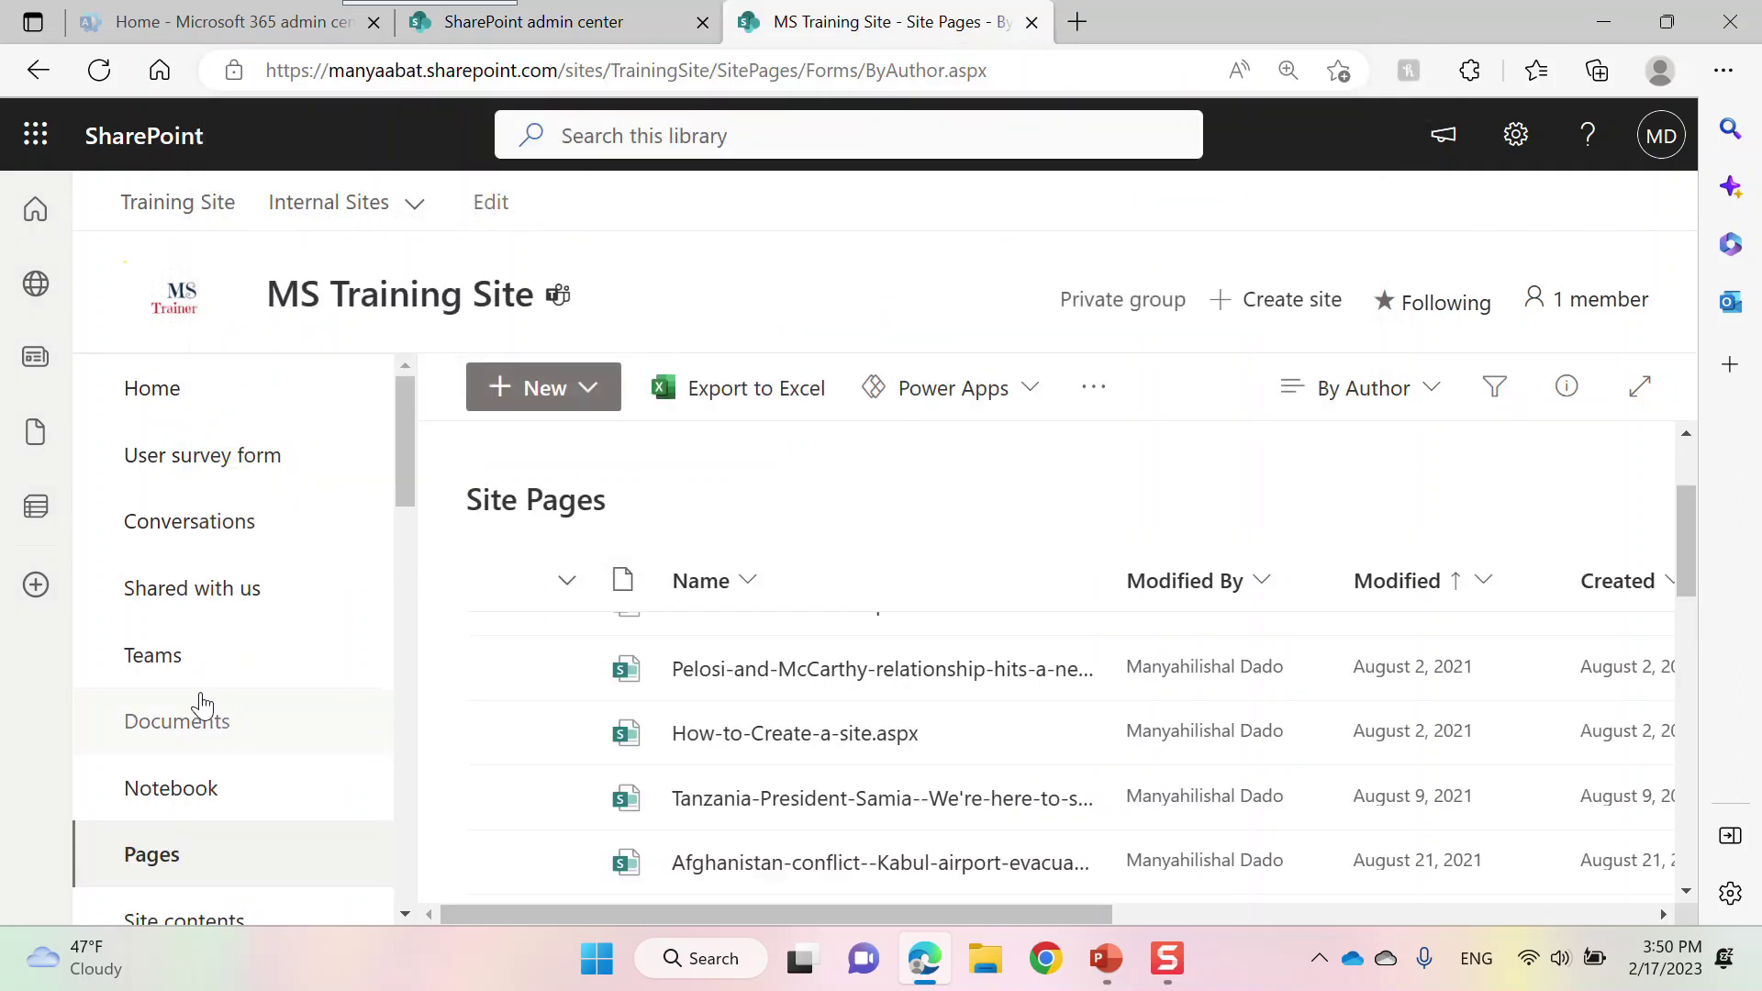
Open SharePoint-training-resources.aspx from the Site Pages library for editing
left_click(161, 861)
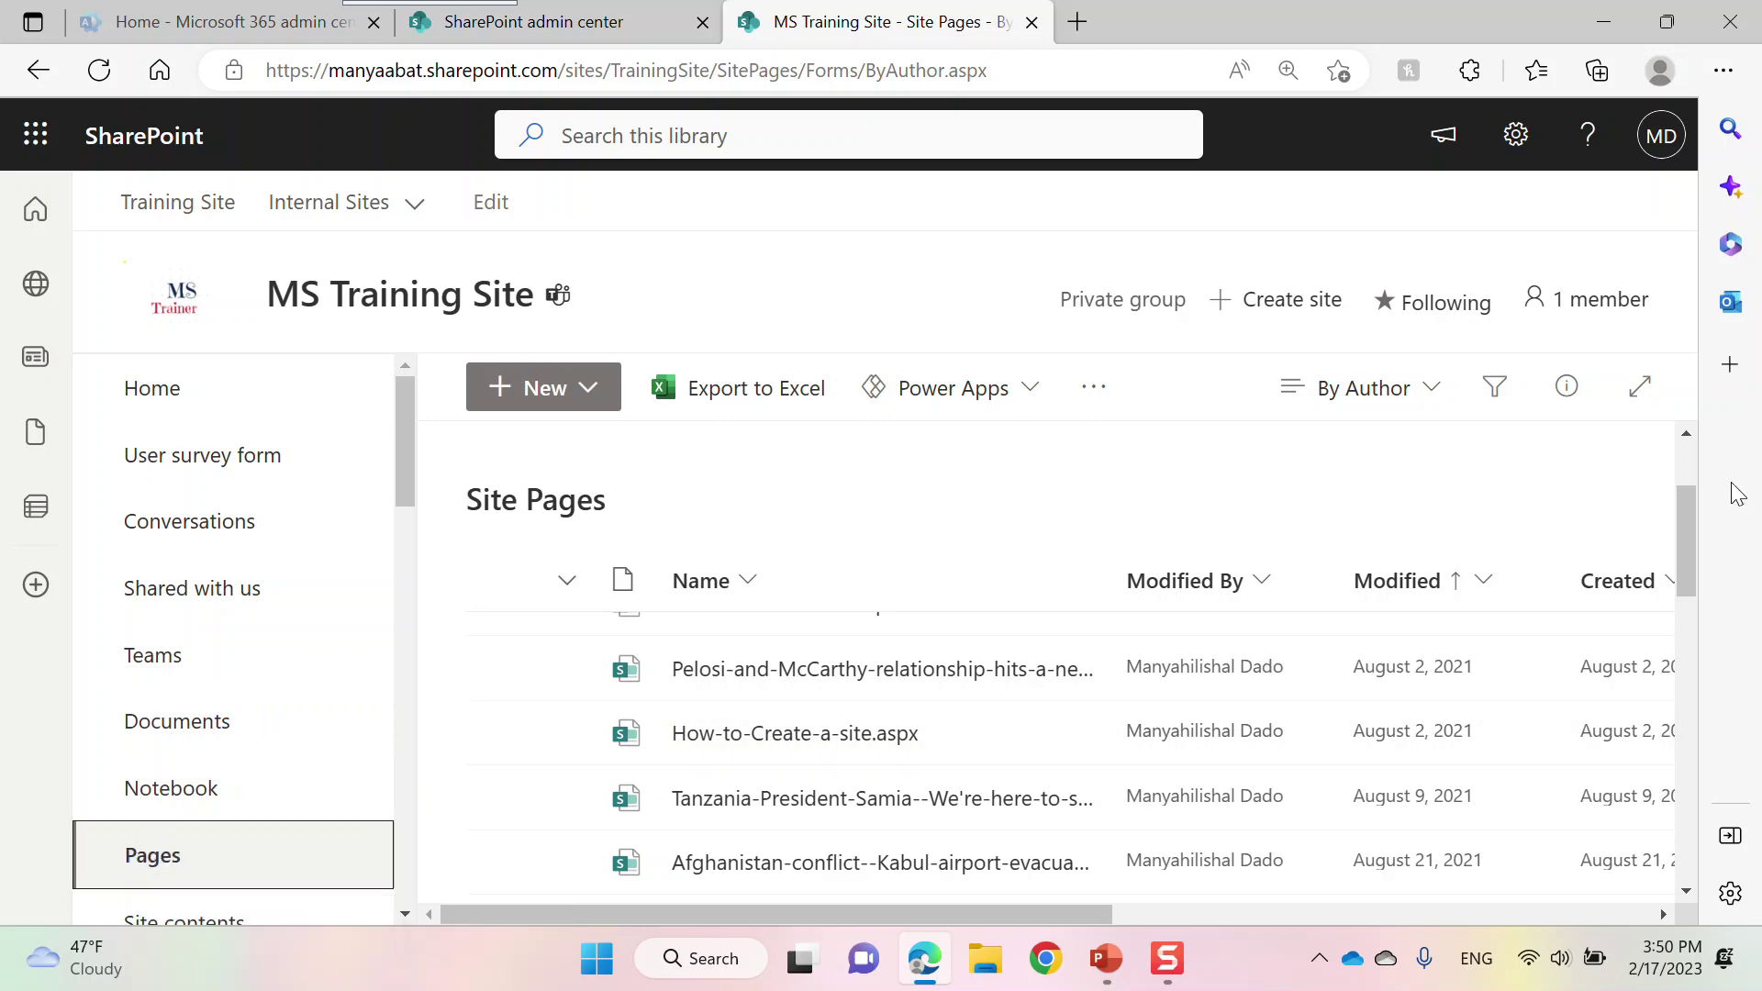
scroll(1689, 488, "down", 5)
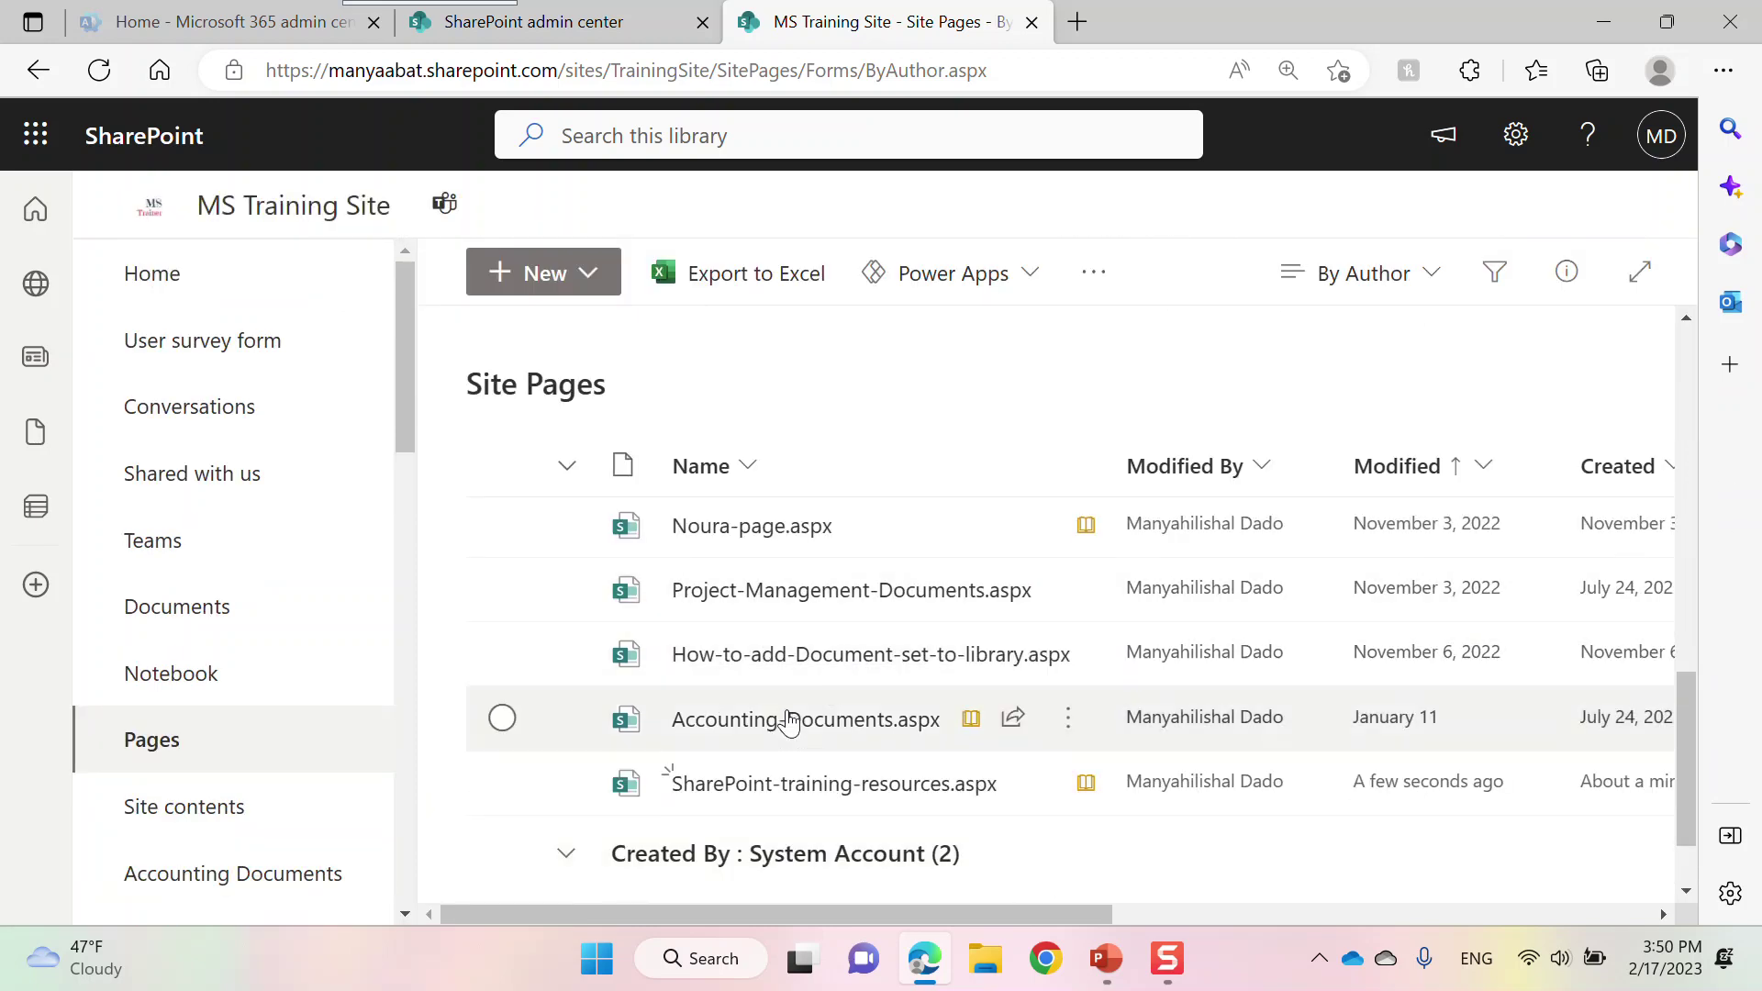
left_click(749, 784)
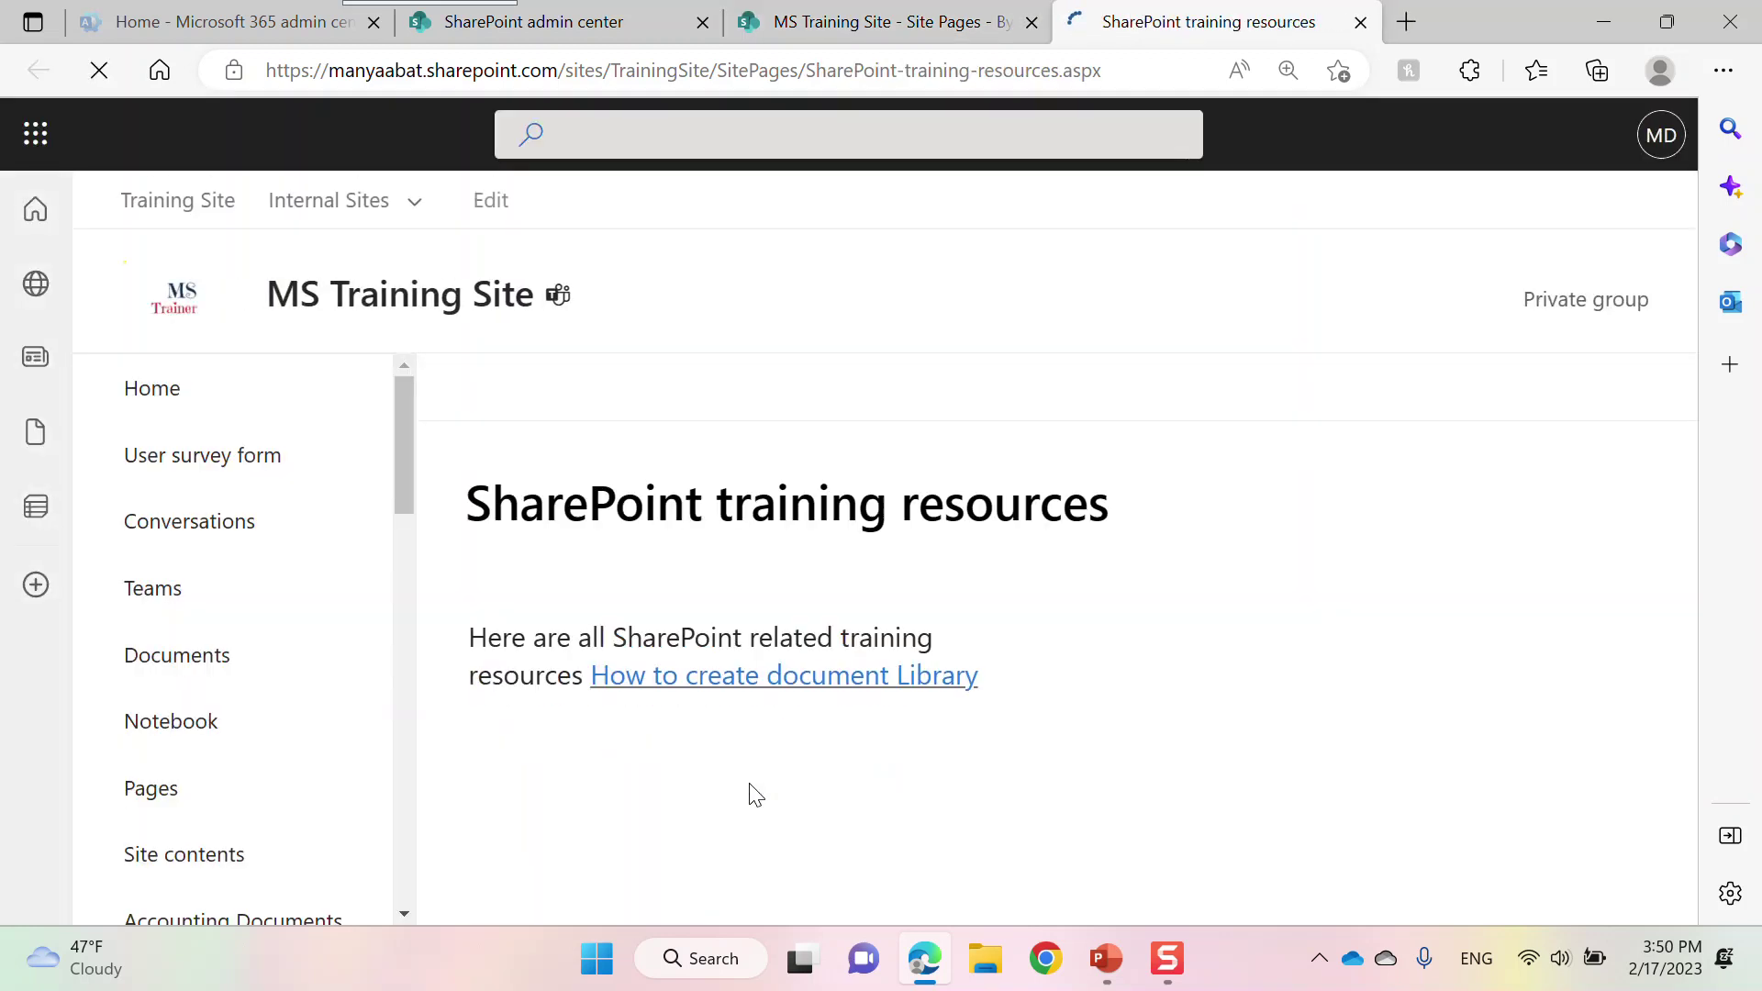
left_click(1347, 402)
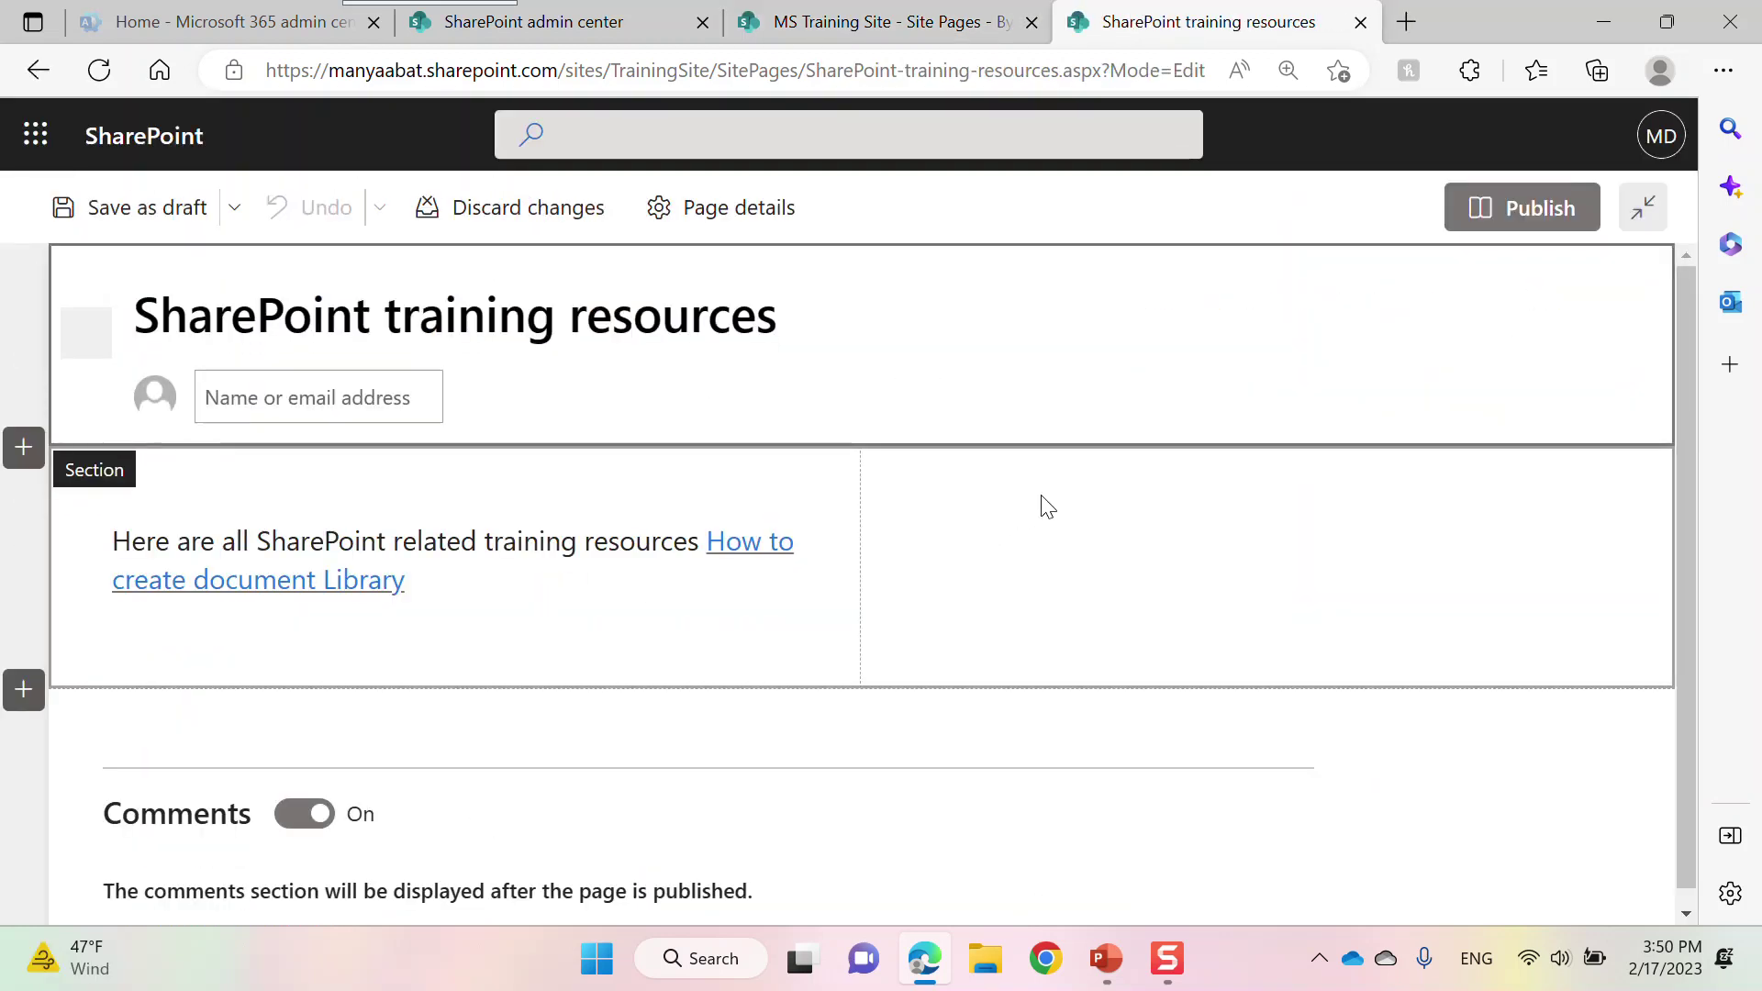
Add a Text web part to the section's second column with the text "User guide and Instructions gfsdhgdhdjhd", followed by a new line
left_click(1256, 471)
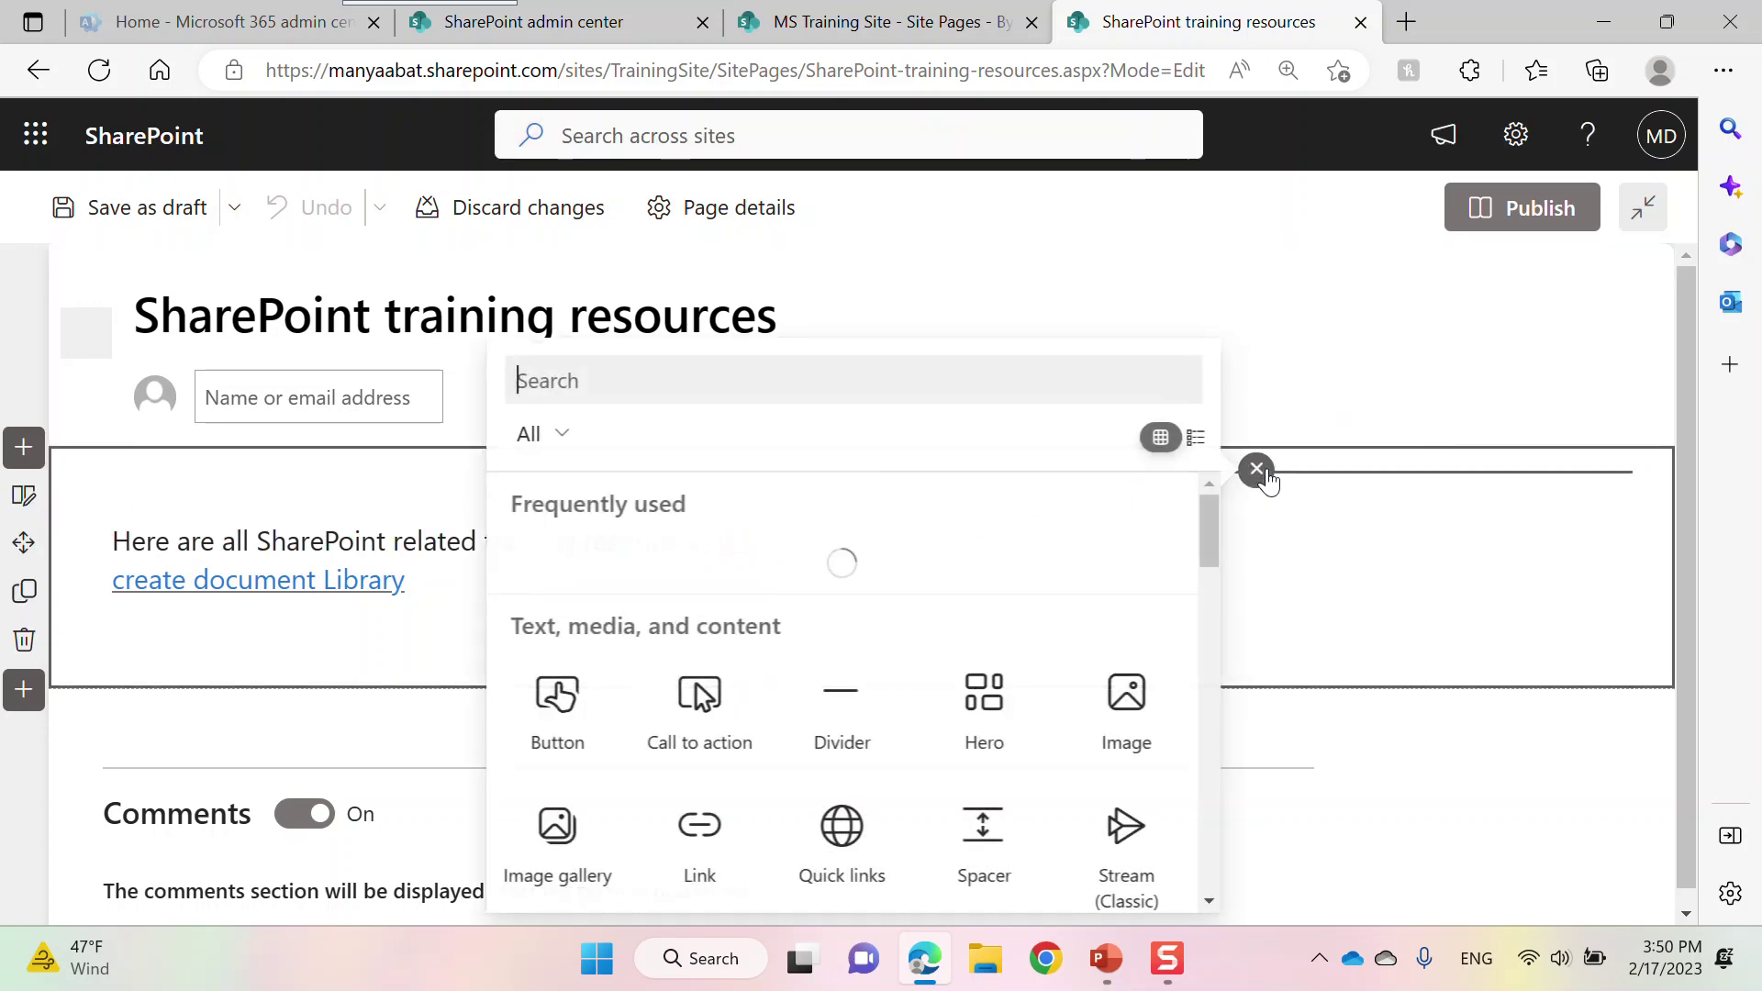
left_click(849, 590)
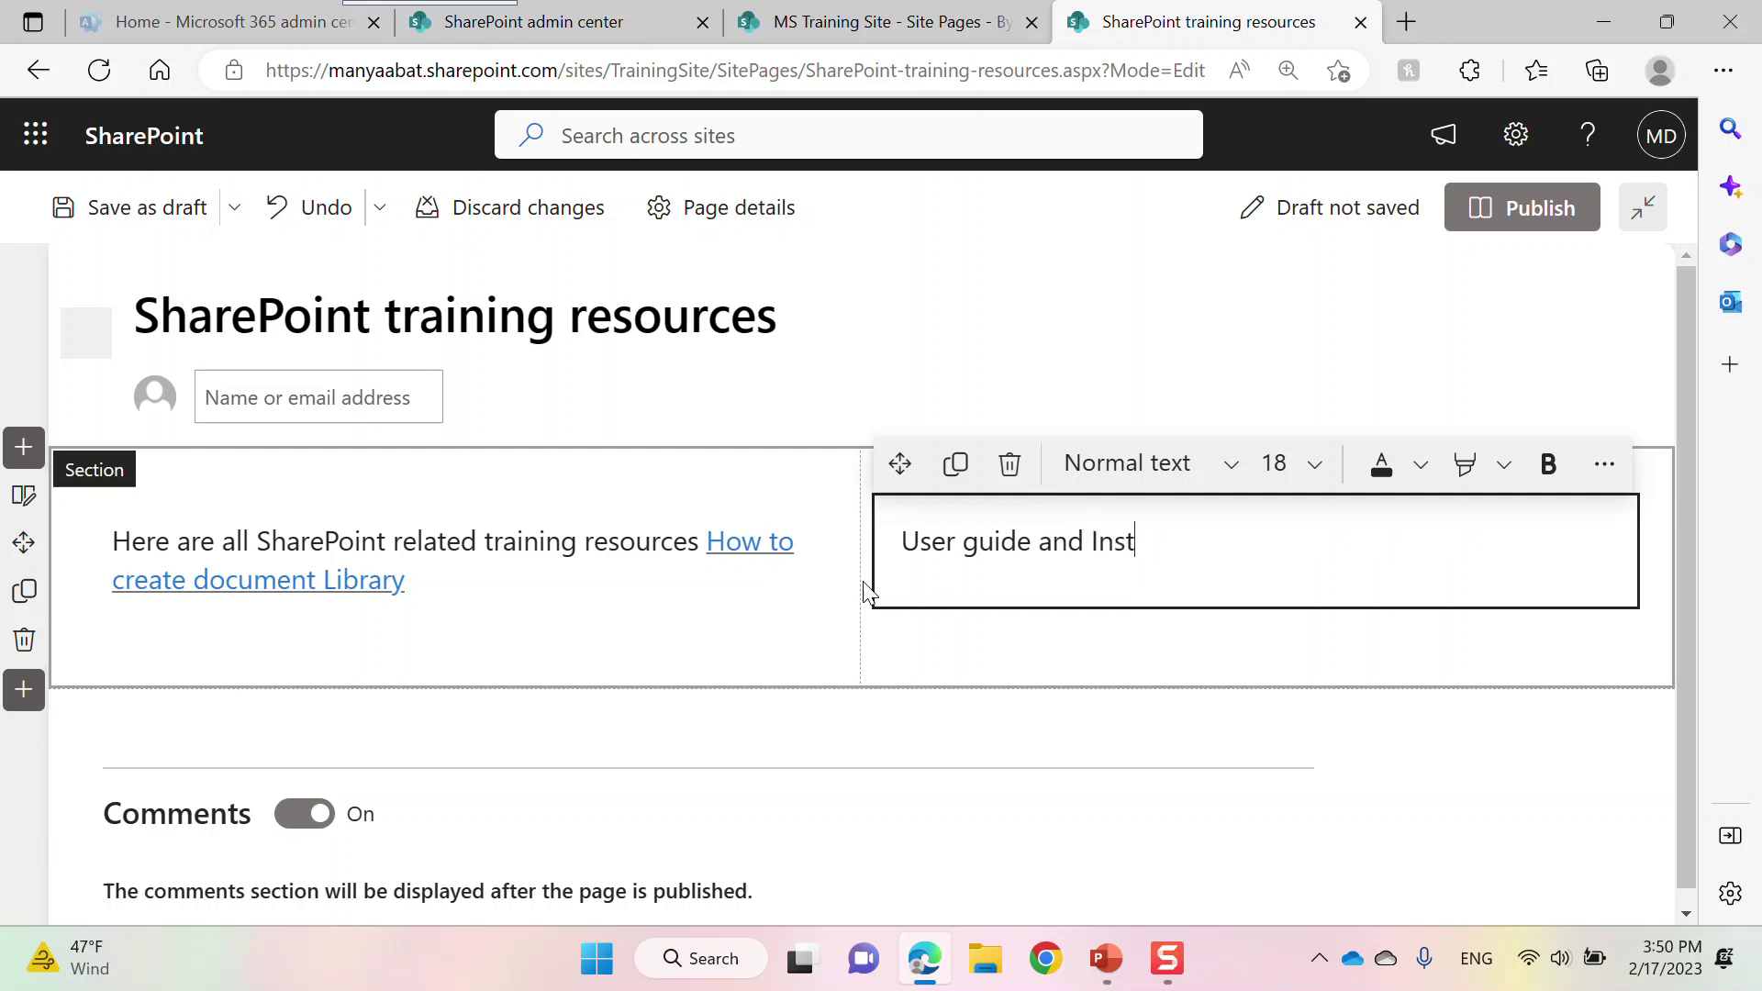
type("ions gfsdhgdhdjh")
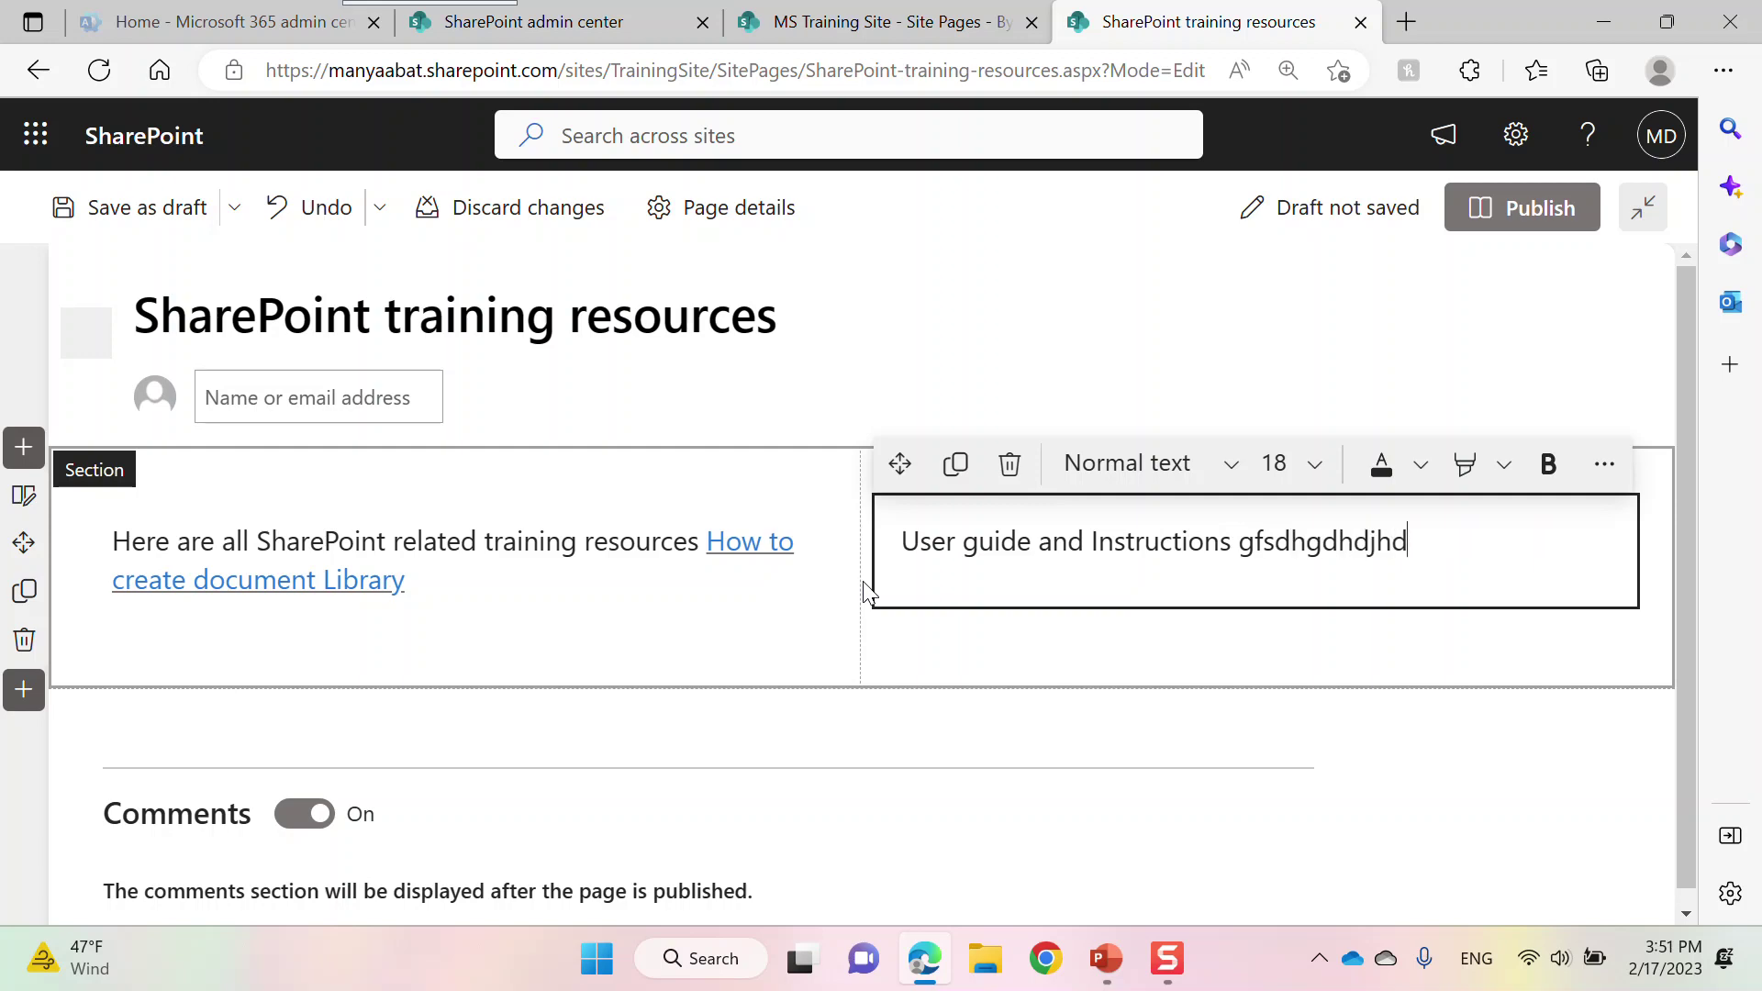
type("d")
key("Return")
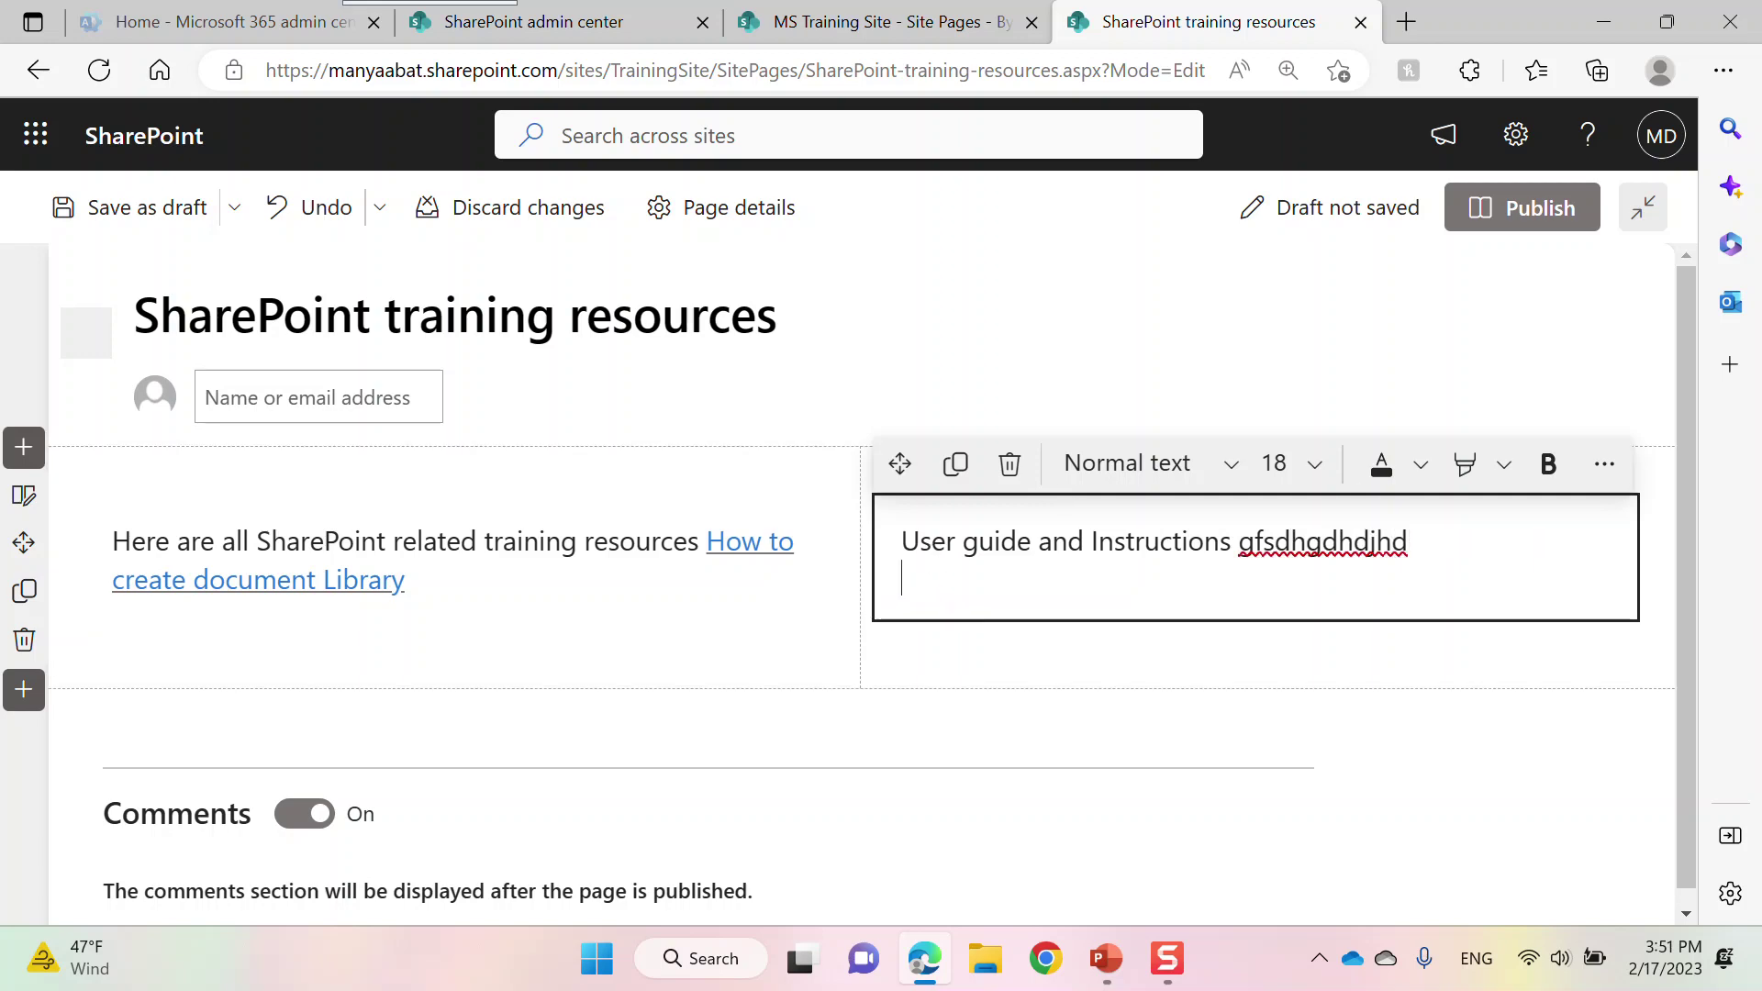
Insert a hyperlink to How-to-Create-a-site.aspx below the user guide text, displayed as "User Guide" and opening in a new tab
left_click(1604, 464)
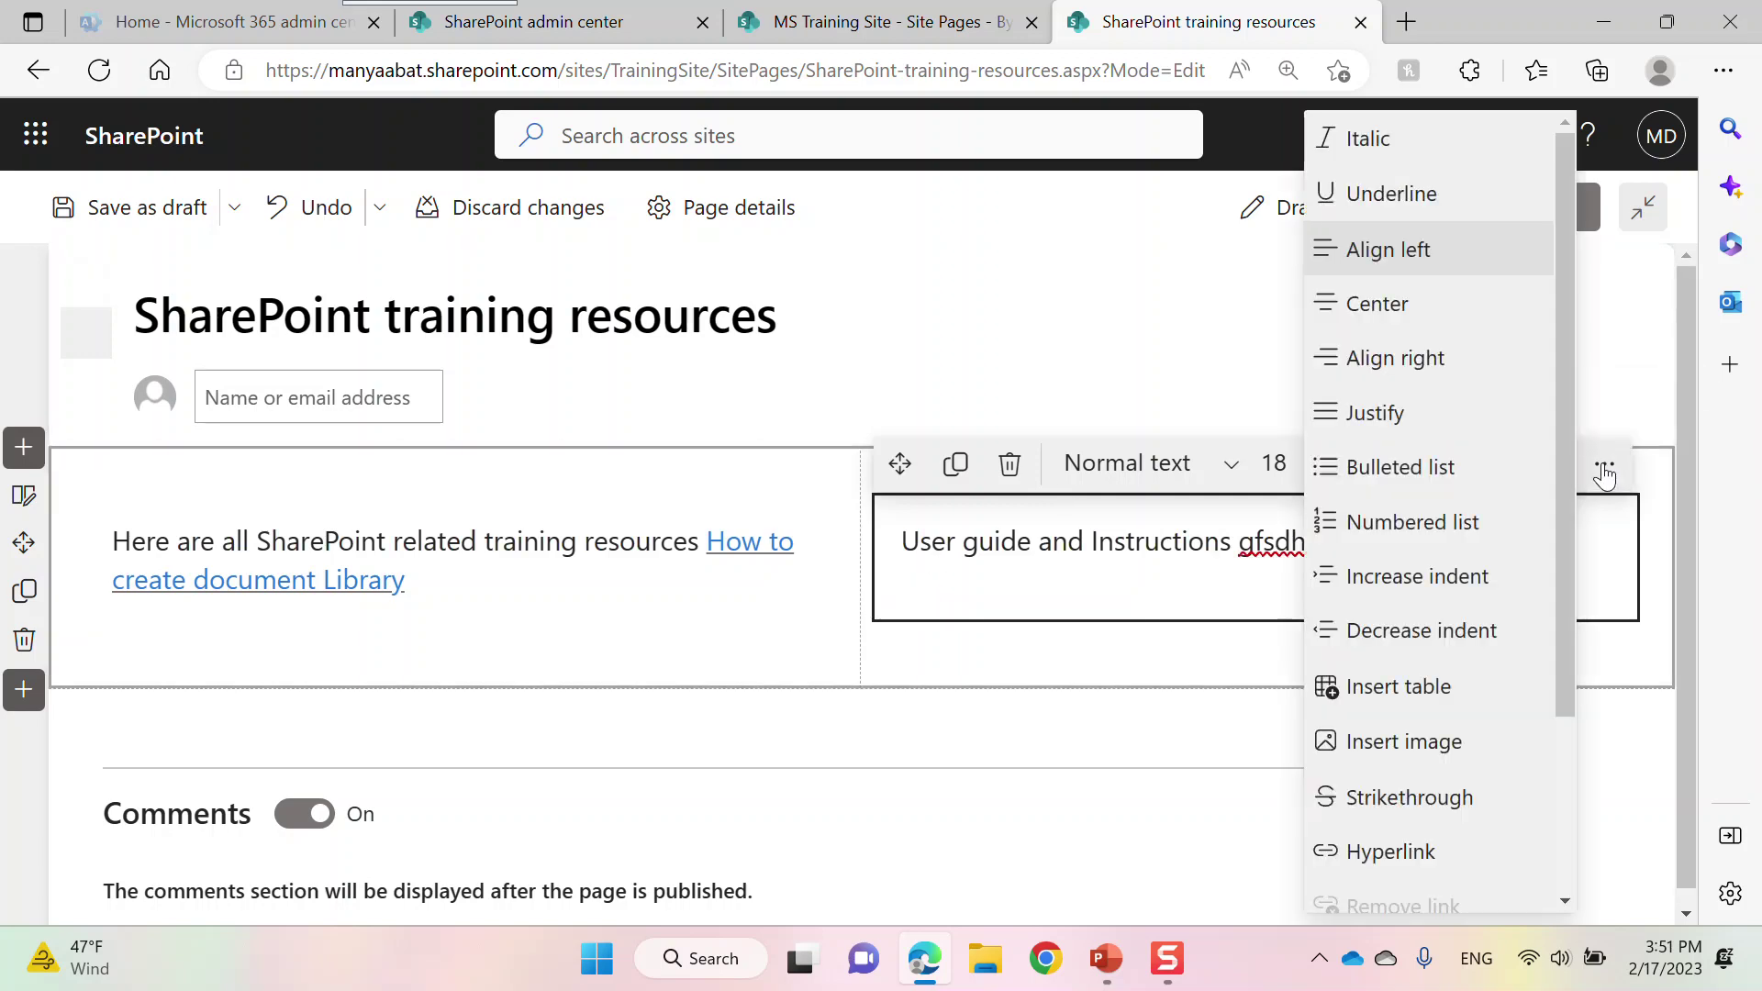
left_click(1388, 855)
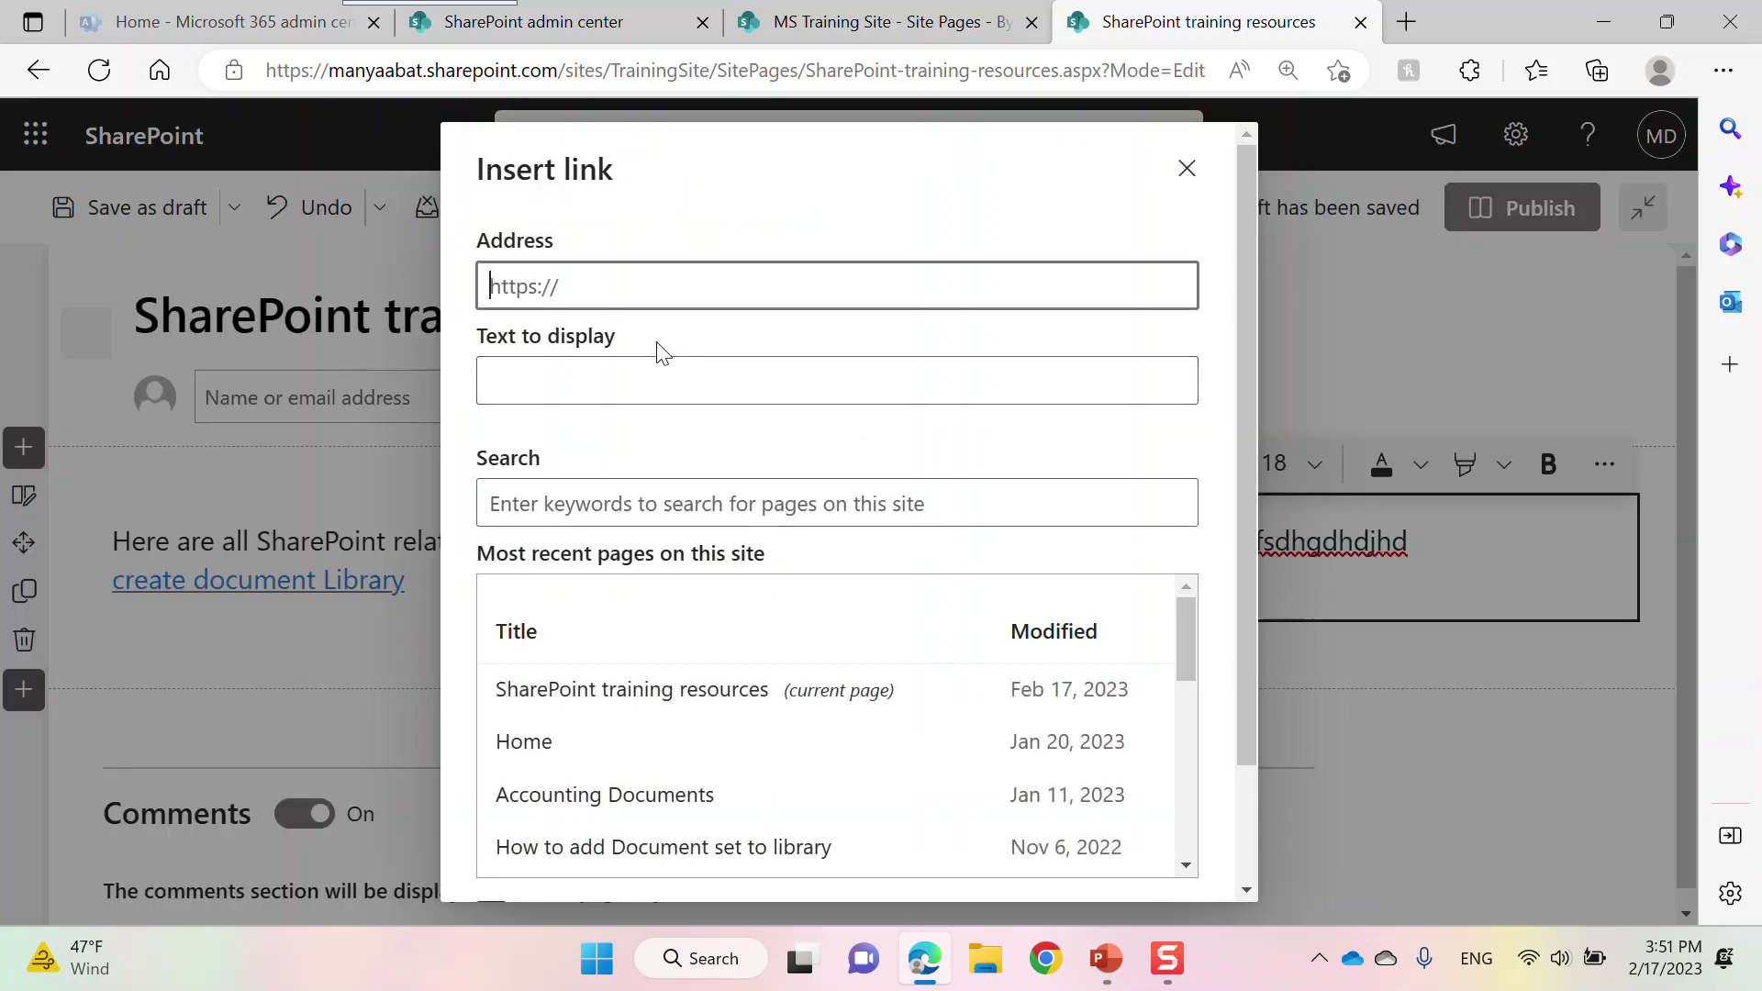
type("https://manyaabat.sharepoint.com/sites/TrainingSite/SitePages/How-to-Create-a-site.aspx")
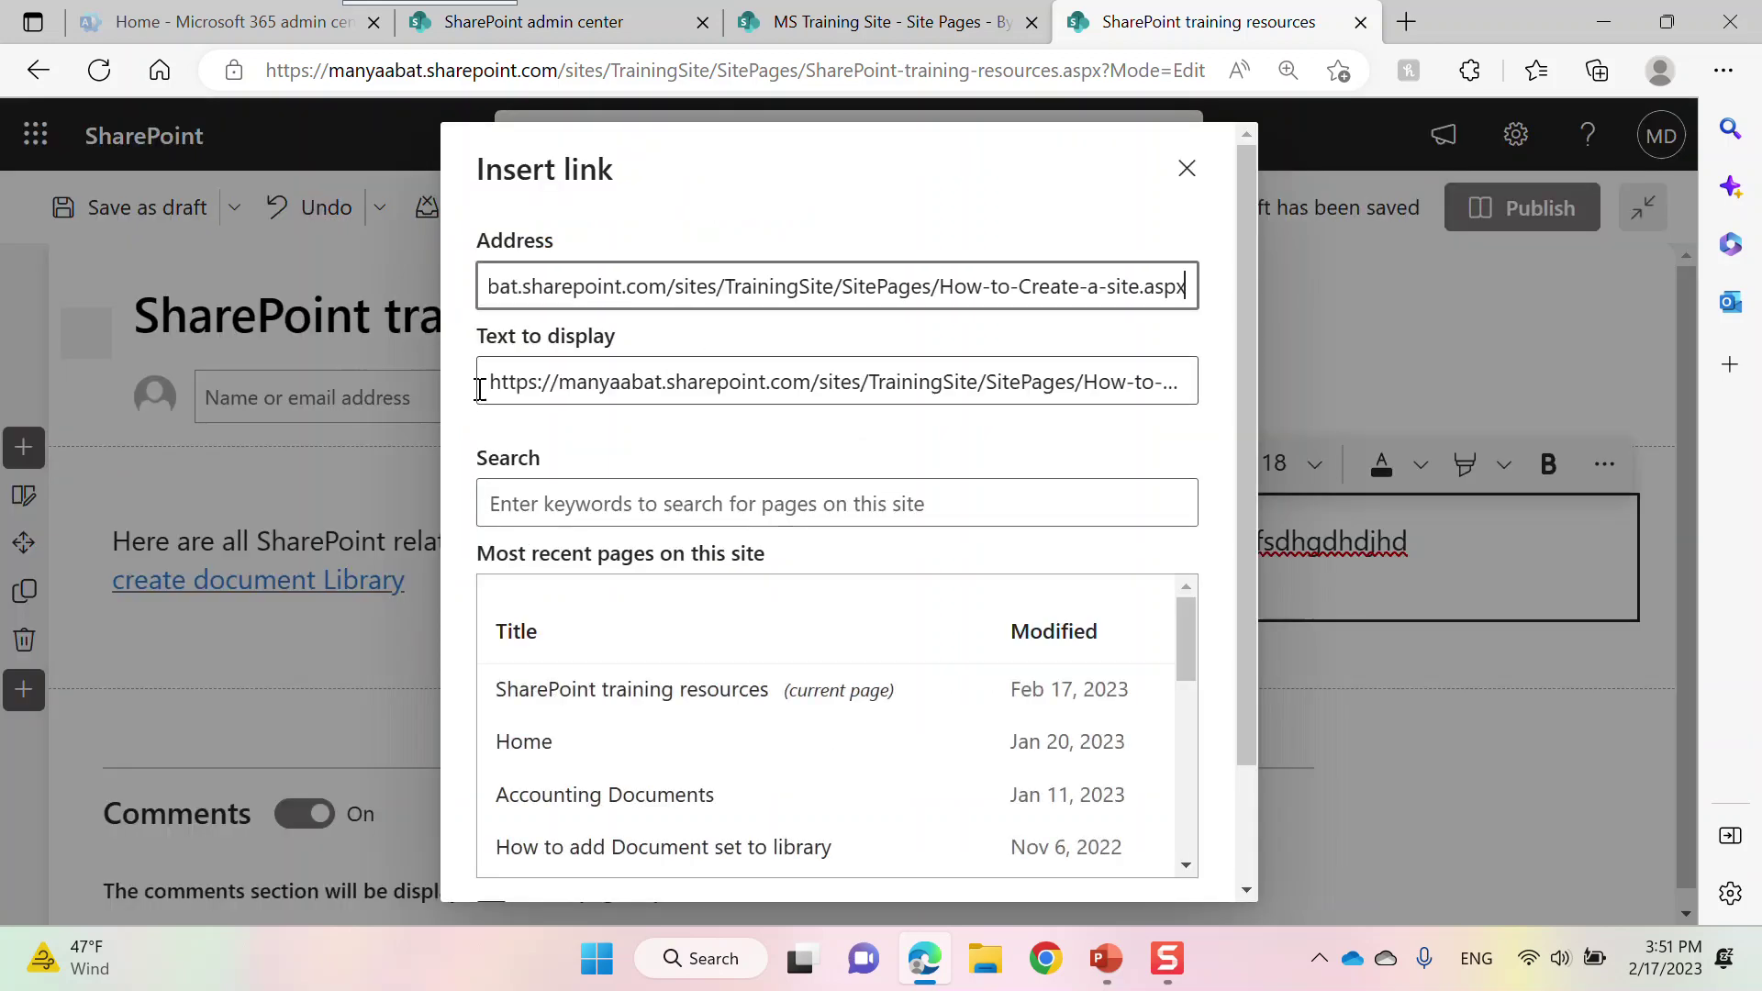
left_click_drag(486, 385, 1285, 440)
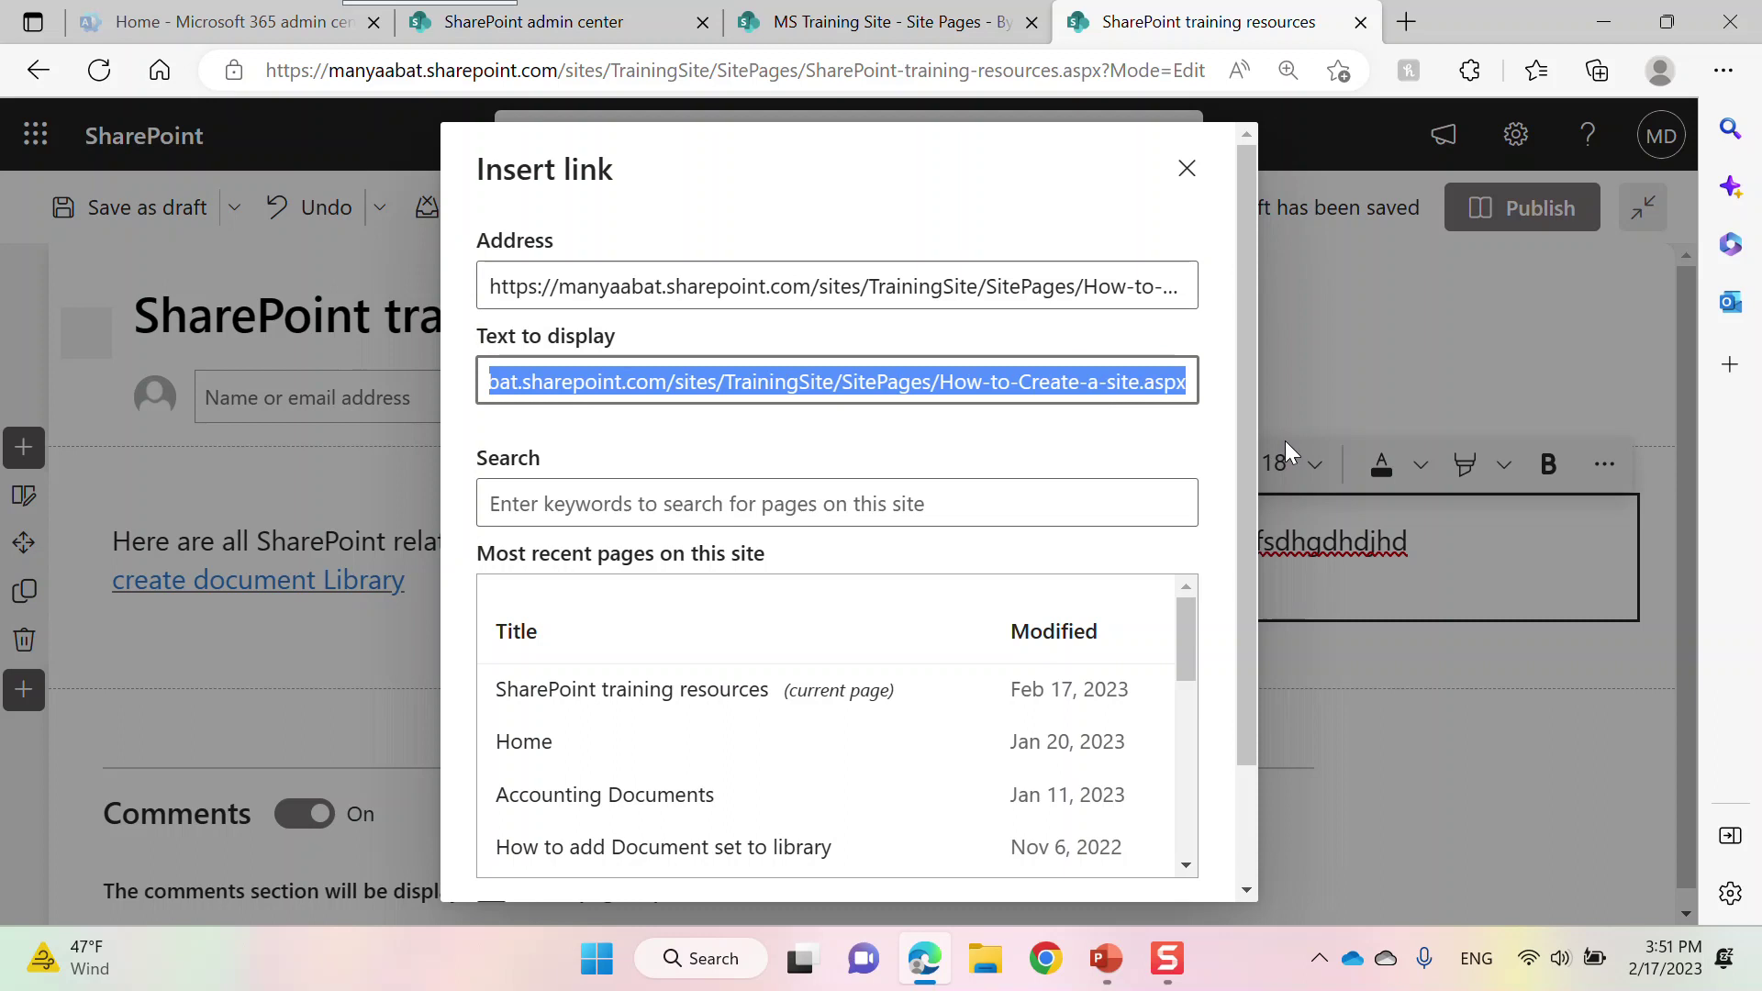
type("User ")
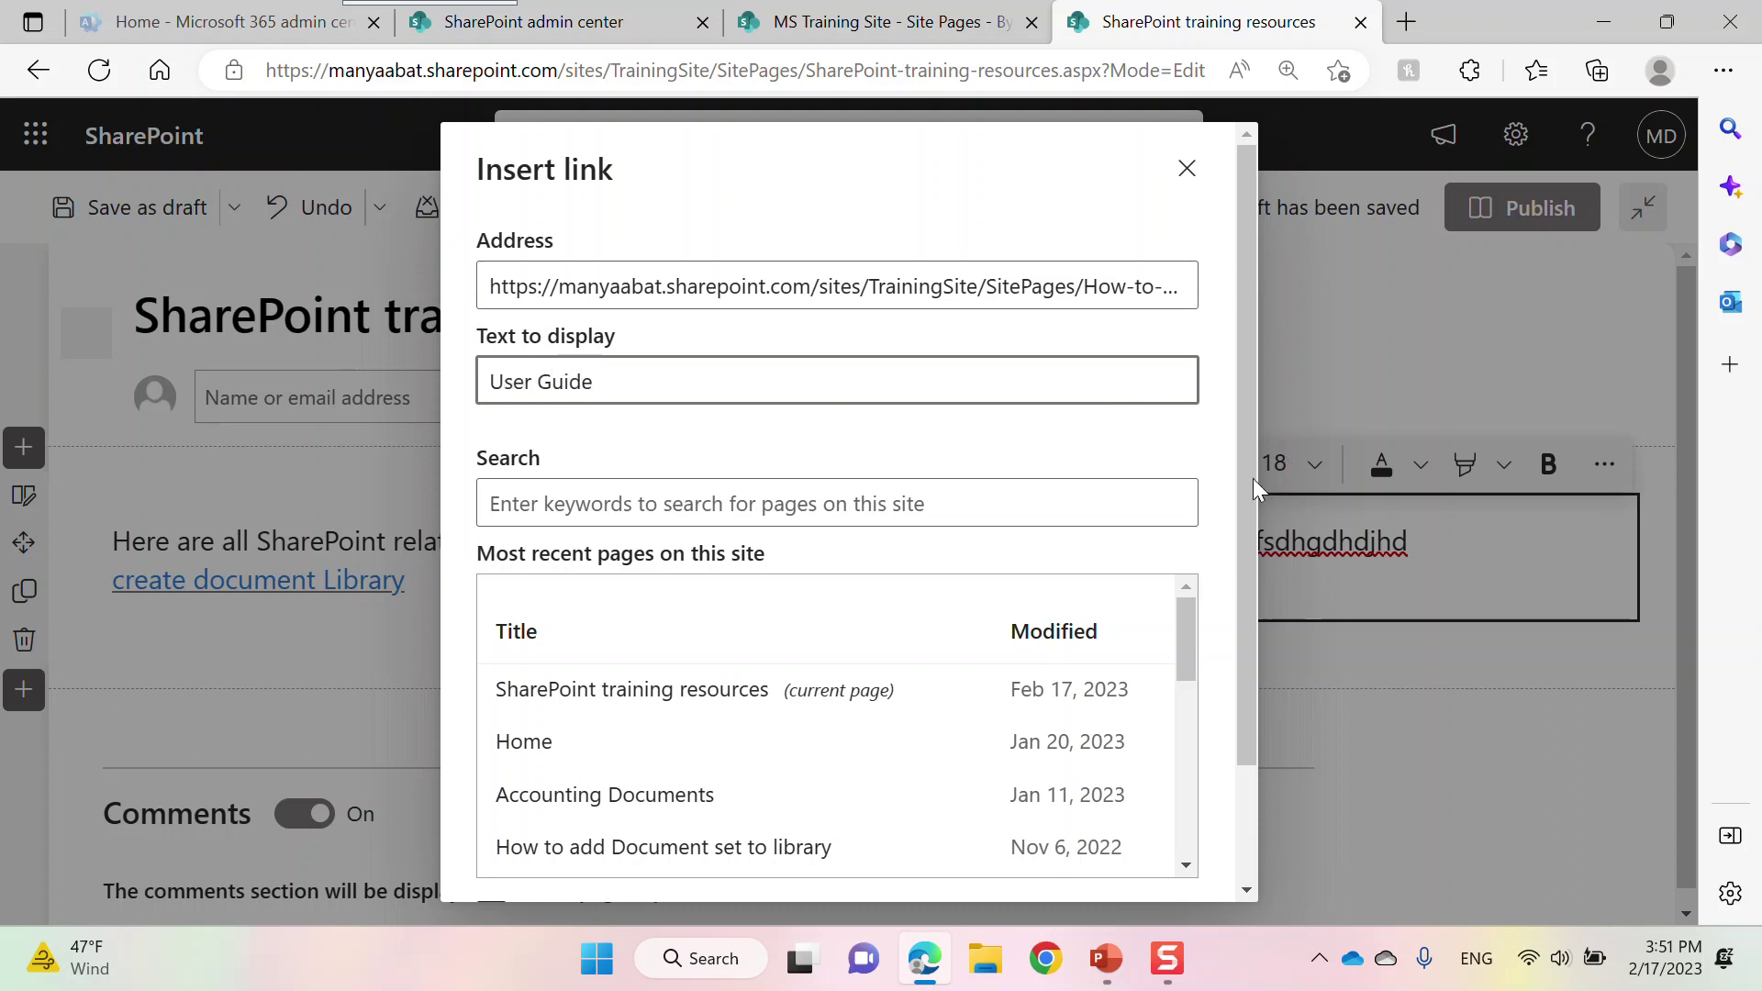
type("Guide")
left_click_drag(1245, 603, 1235, 725)
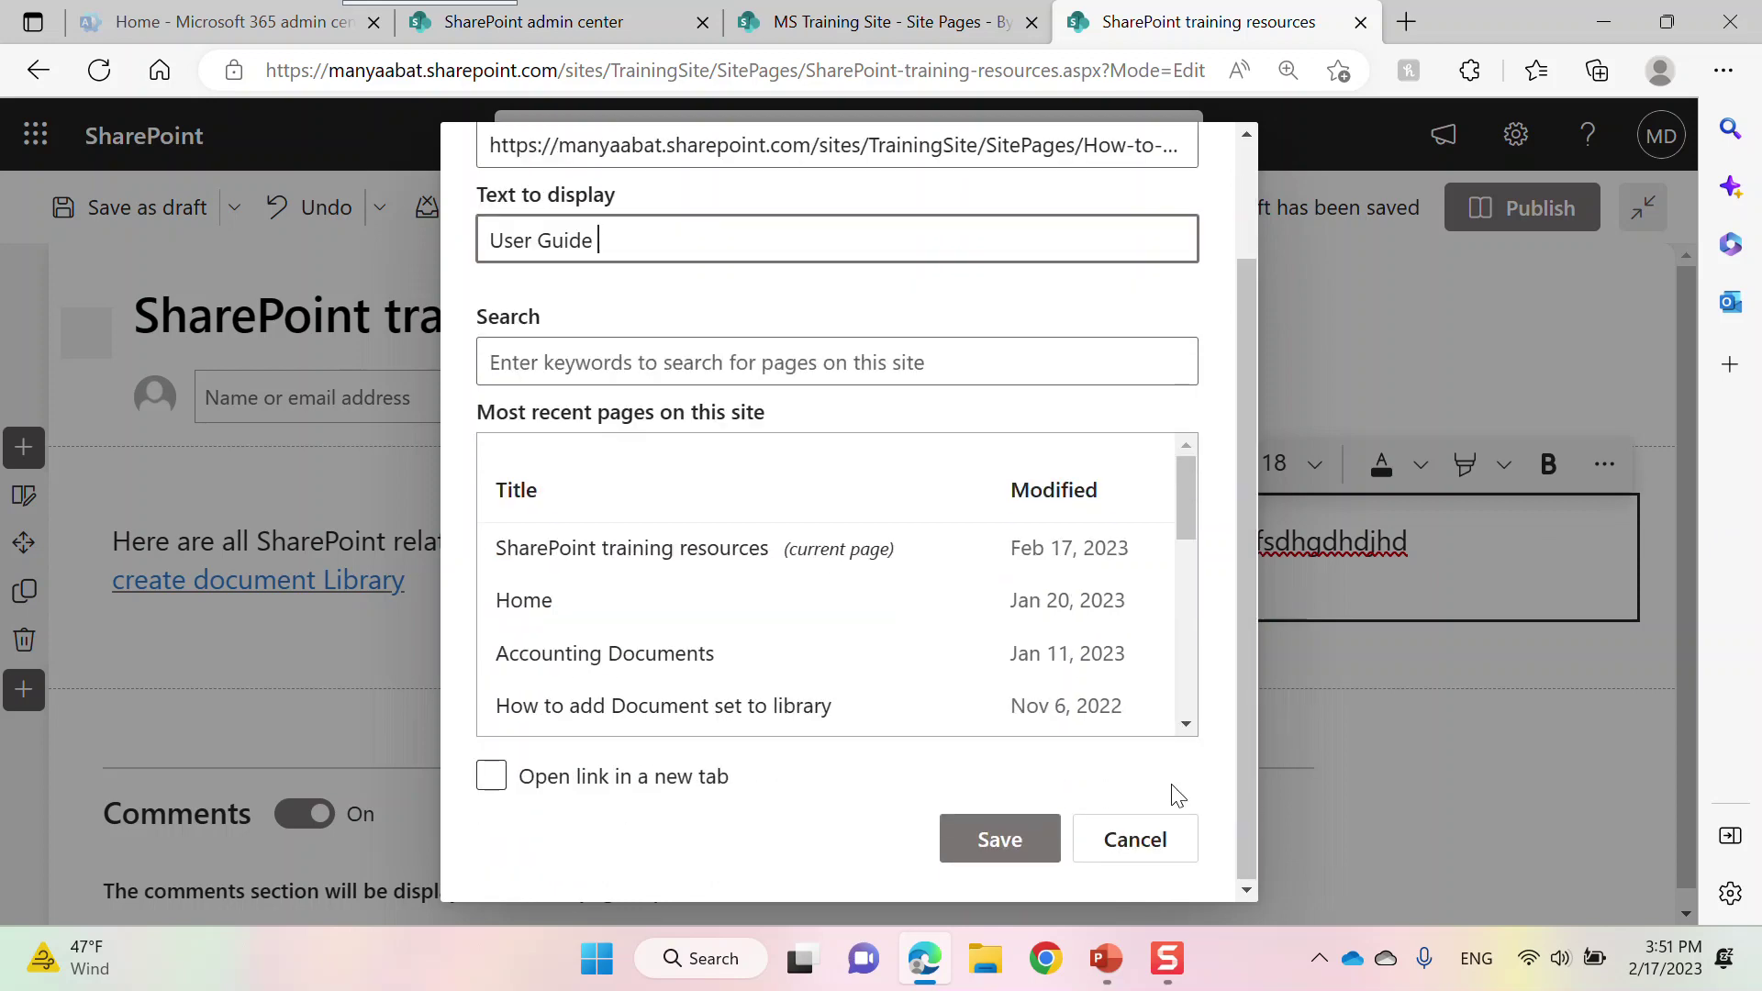
left_click(514, 780)
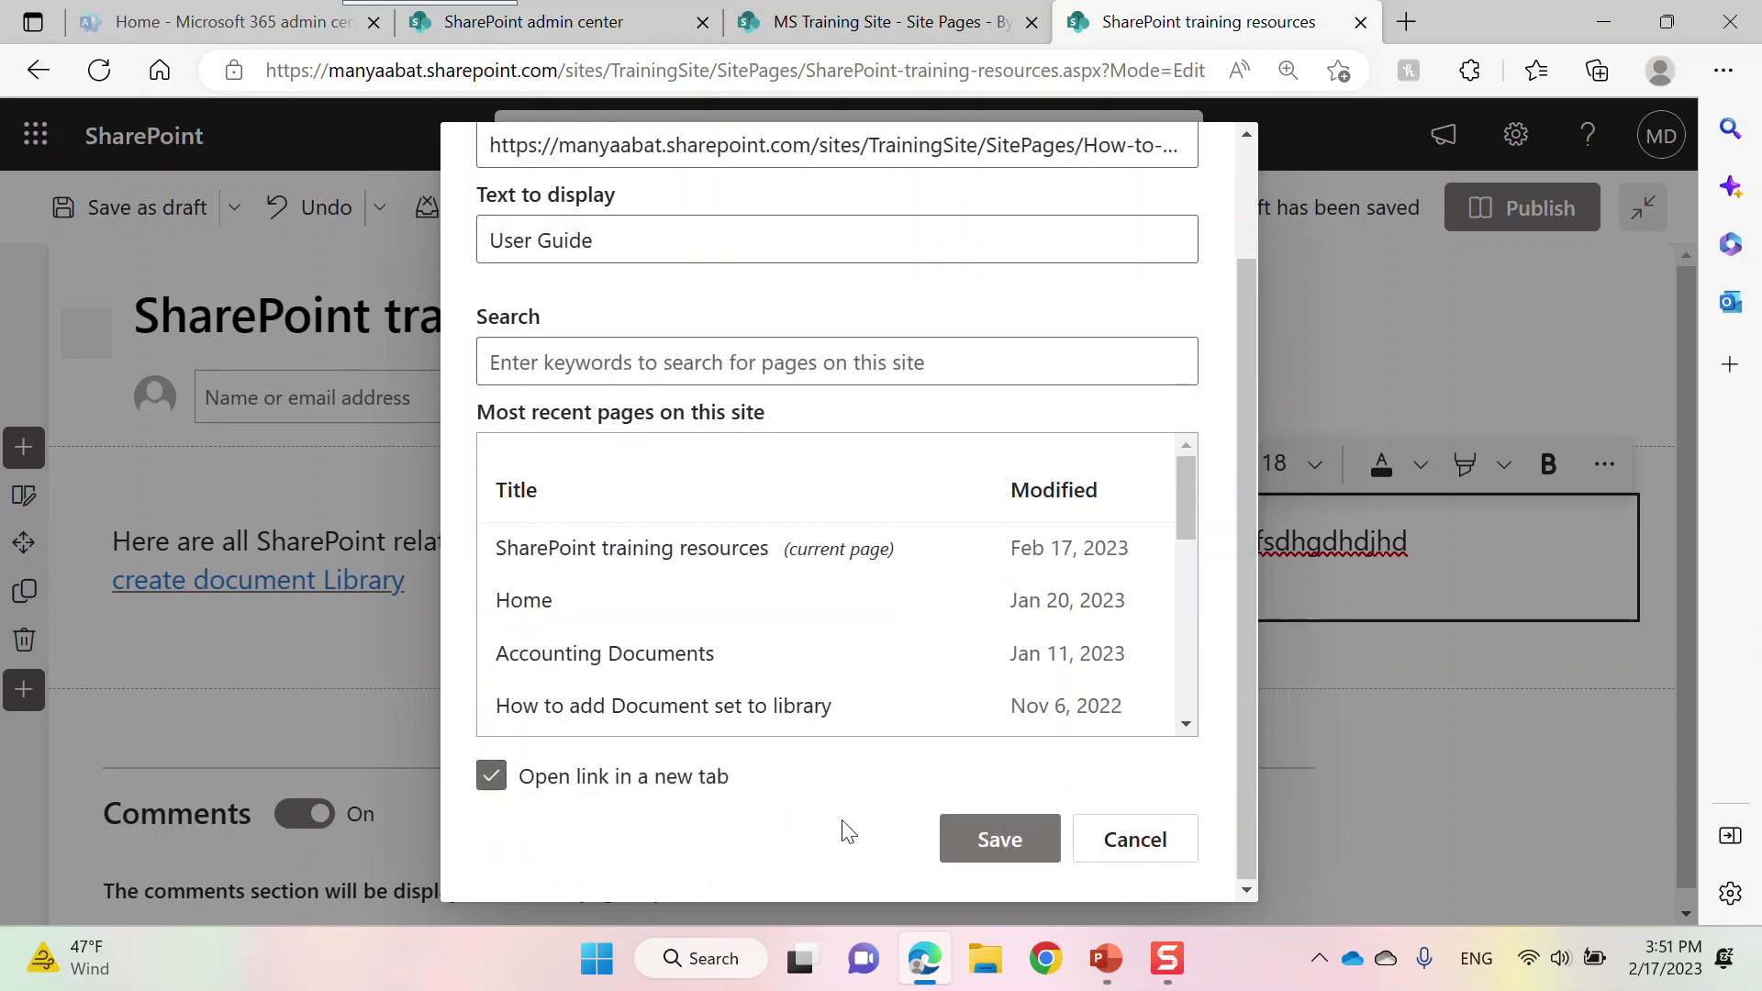
left_click(998, 839)
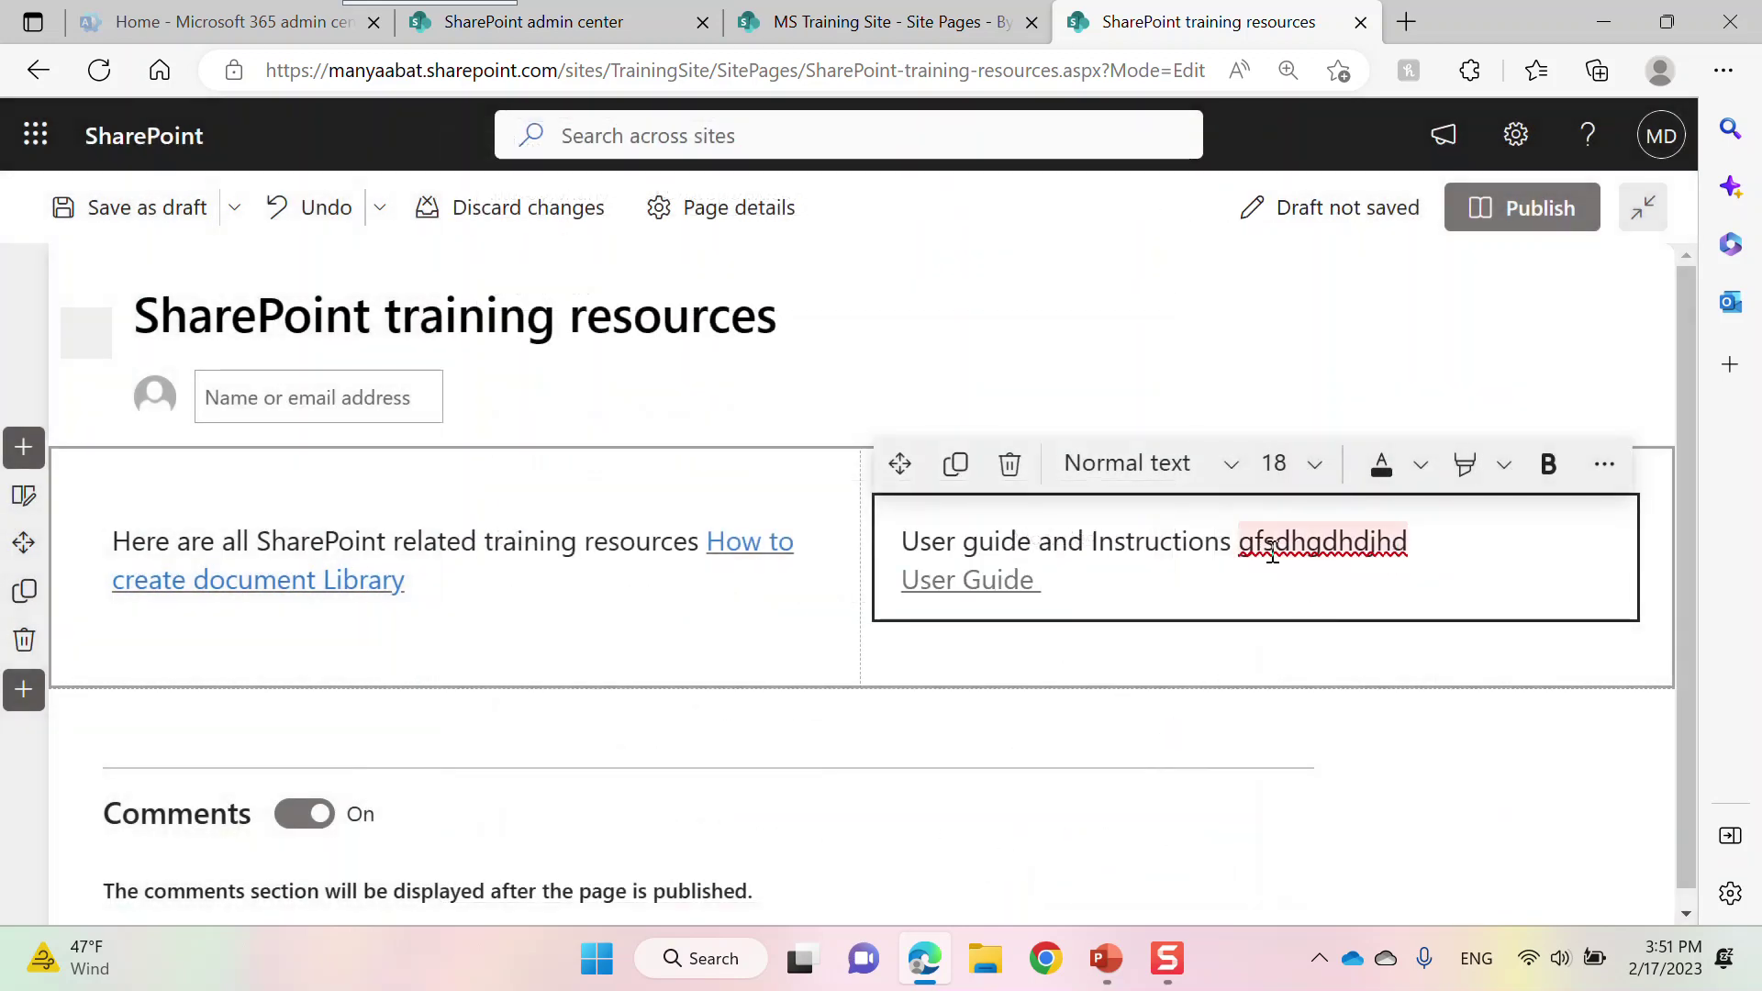
Change the font color of the "User Guide" link to the standard blue
left_click_drag(905, 585, 1046, 583)
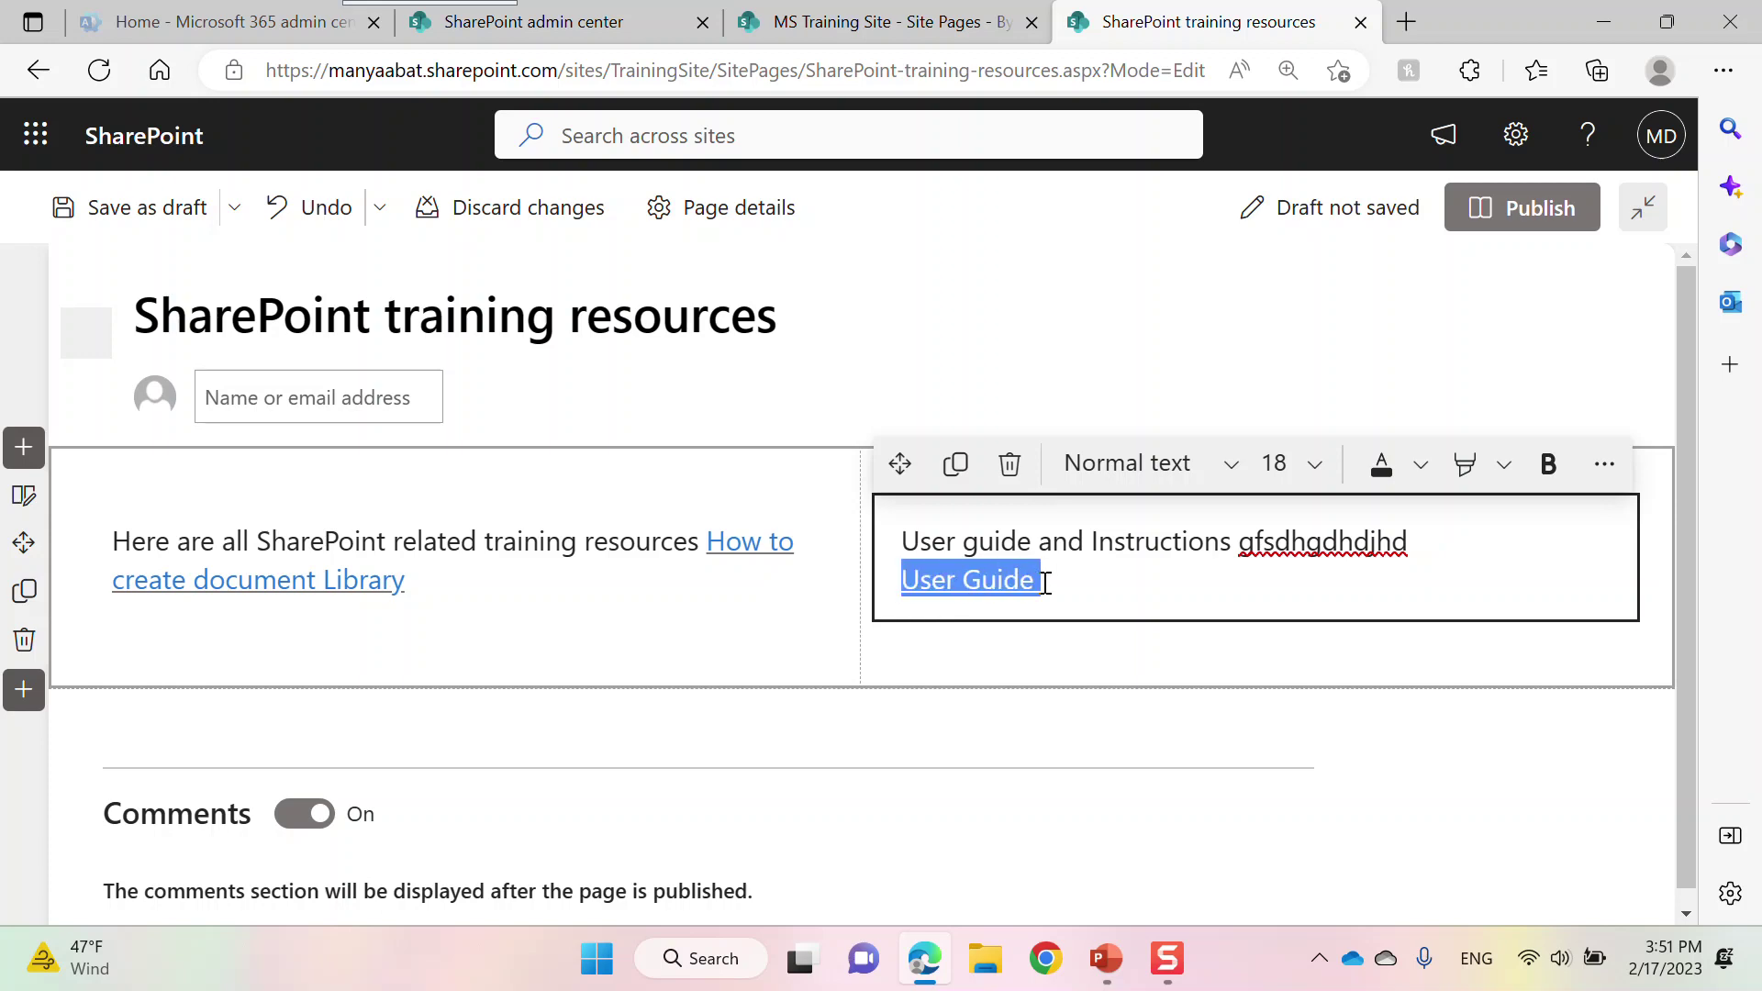
left_click(1605, 464)
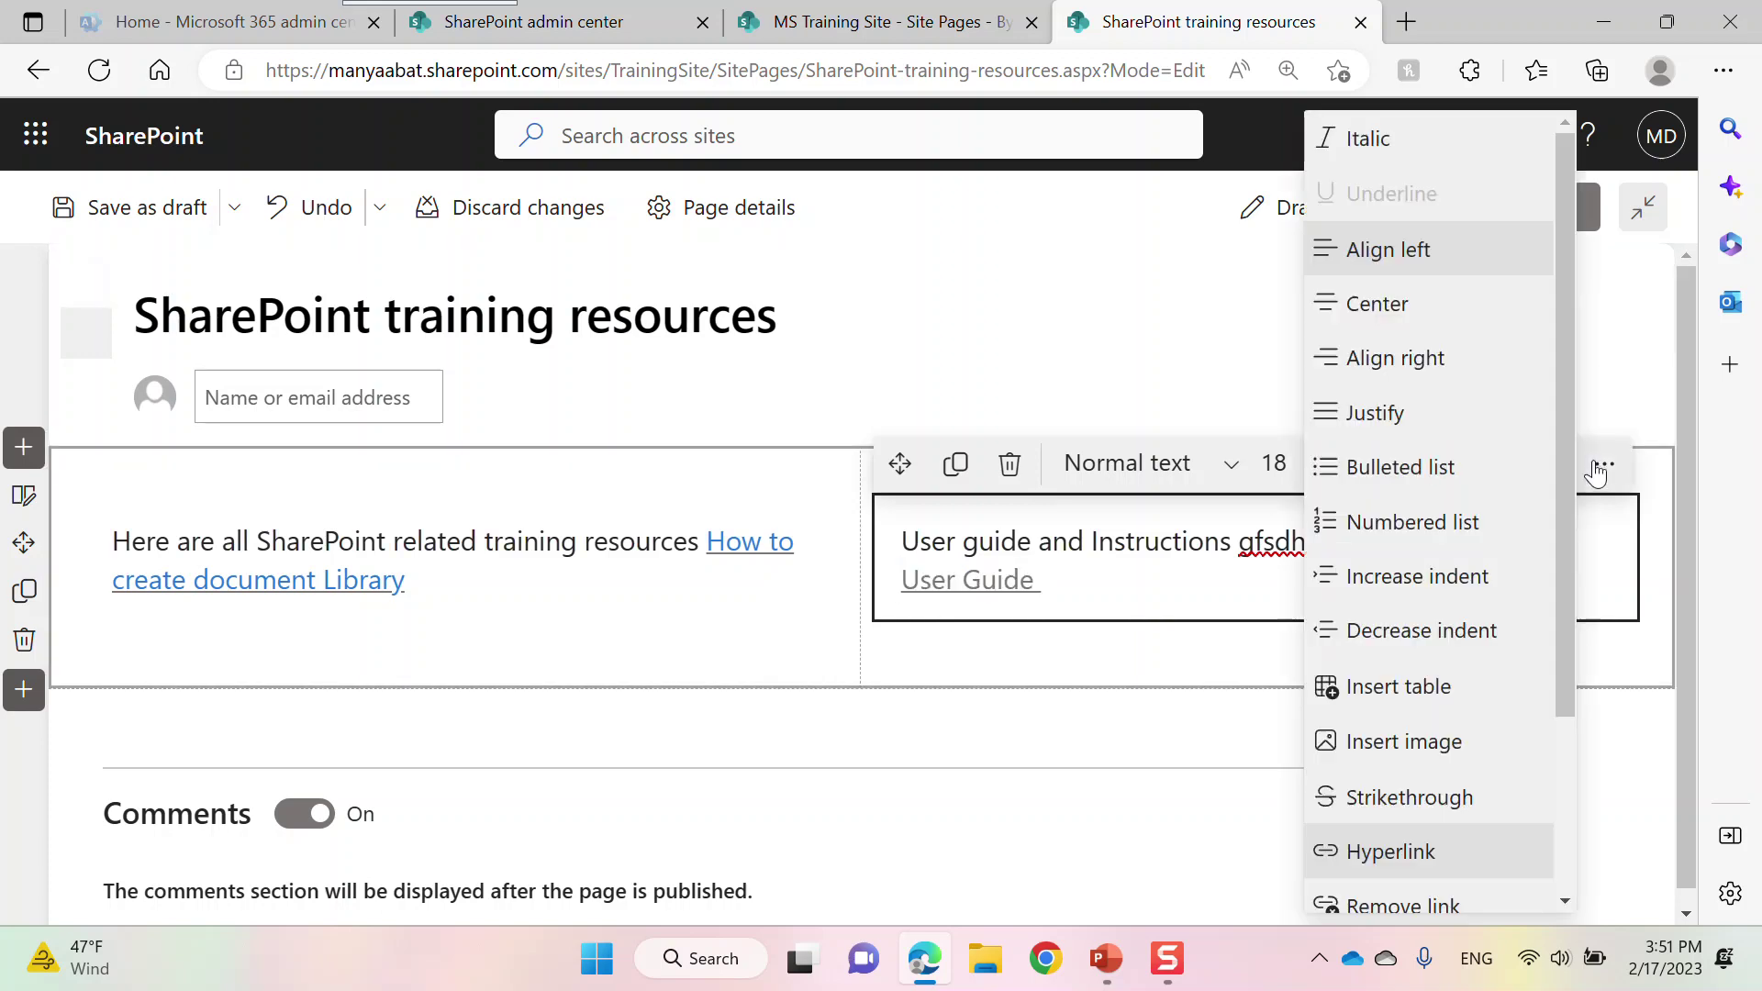
left_click_drag(1557, 580, 1557, 844)
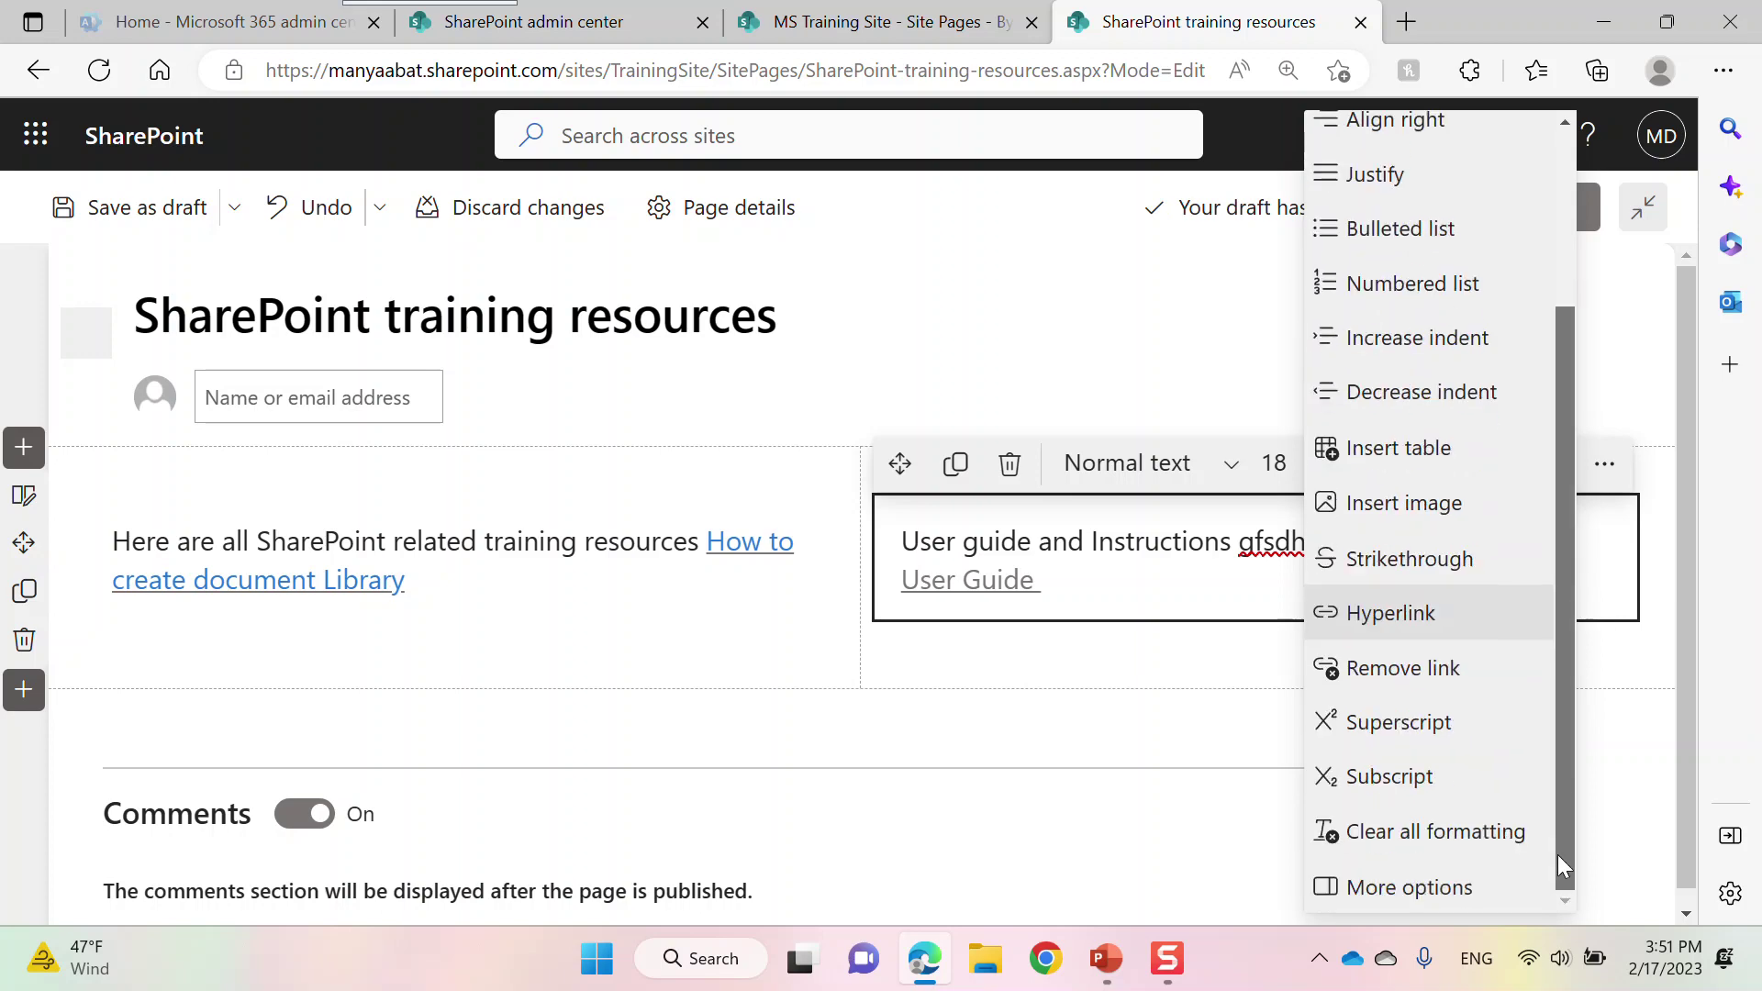
left_click(1469, 897)
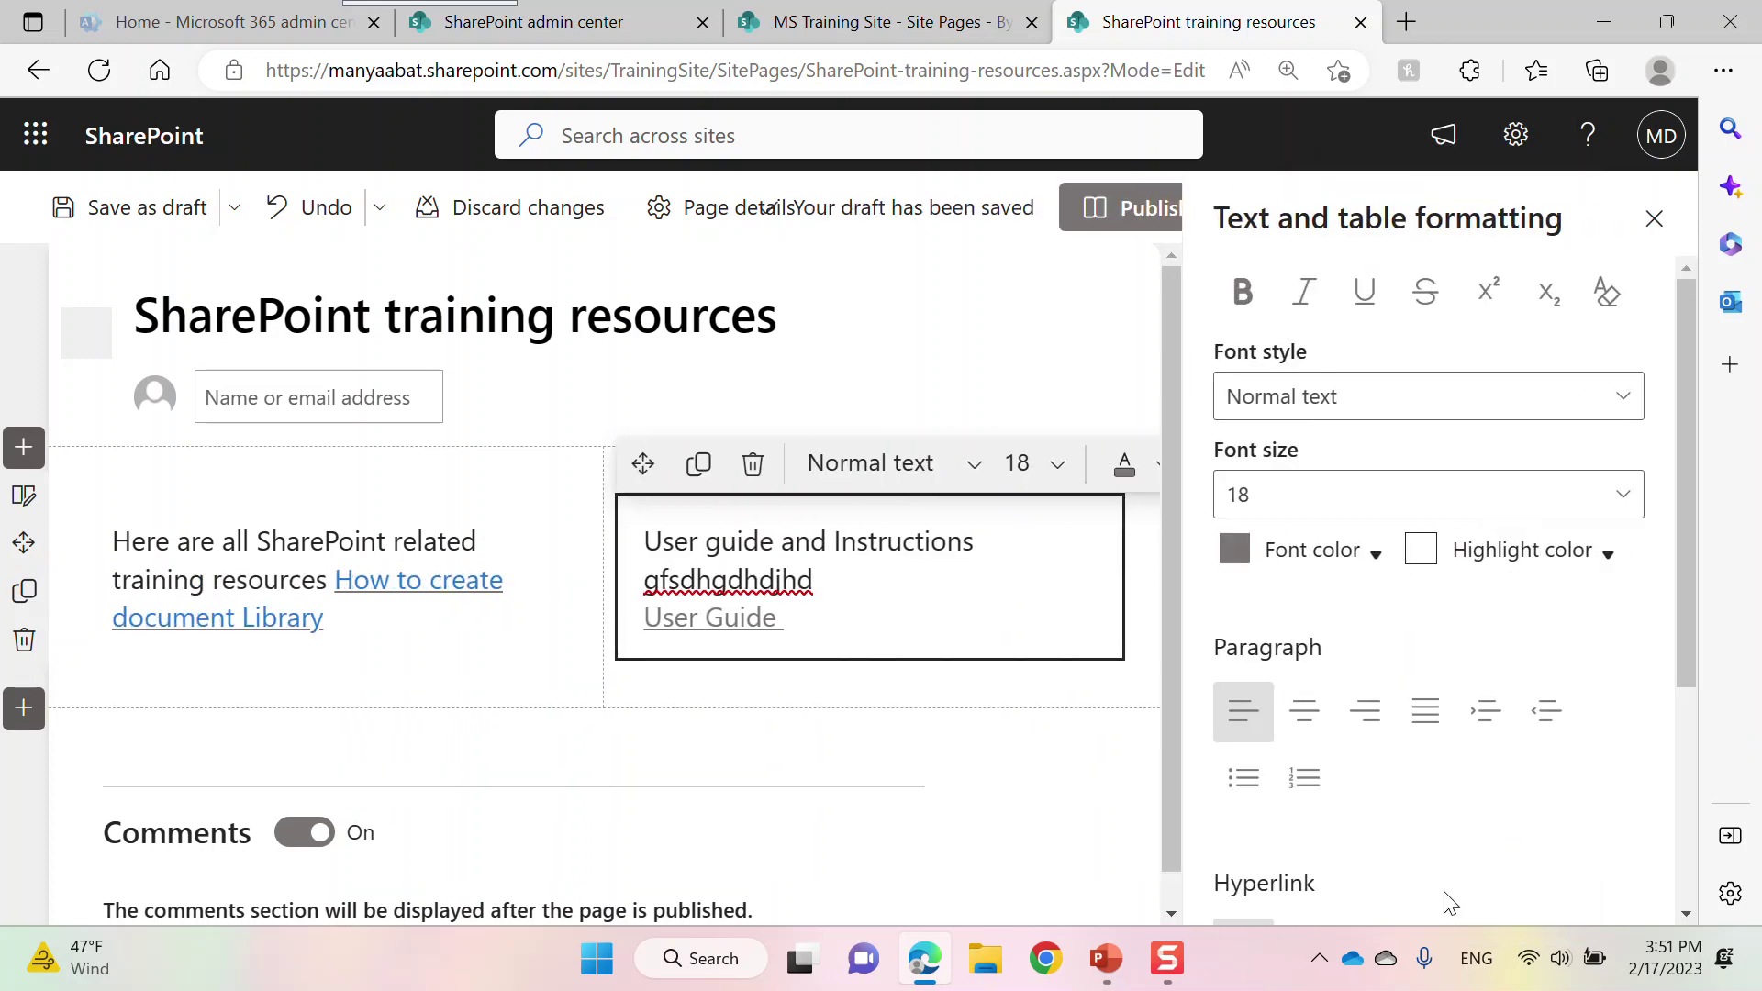
left_click(1372, 553)
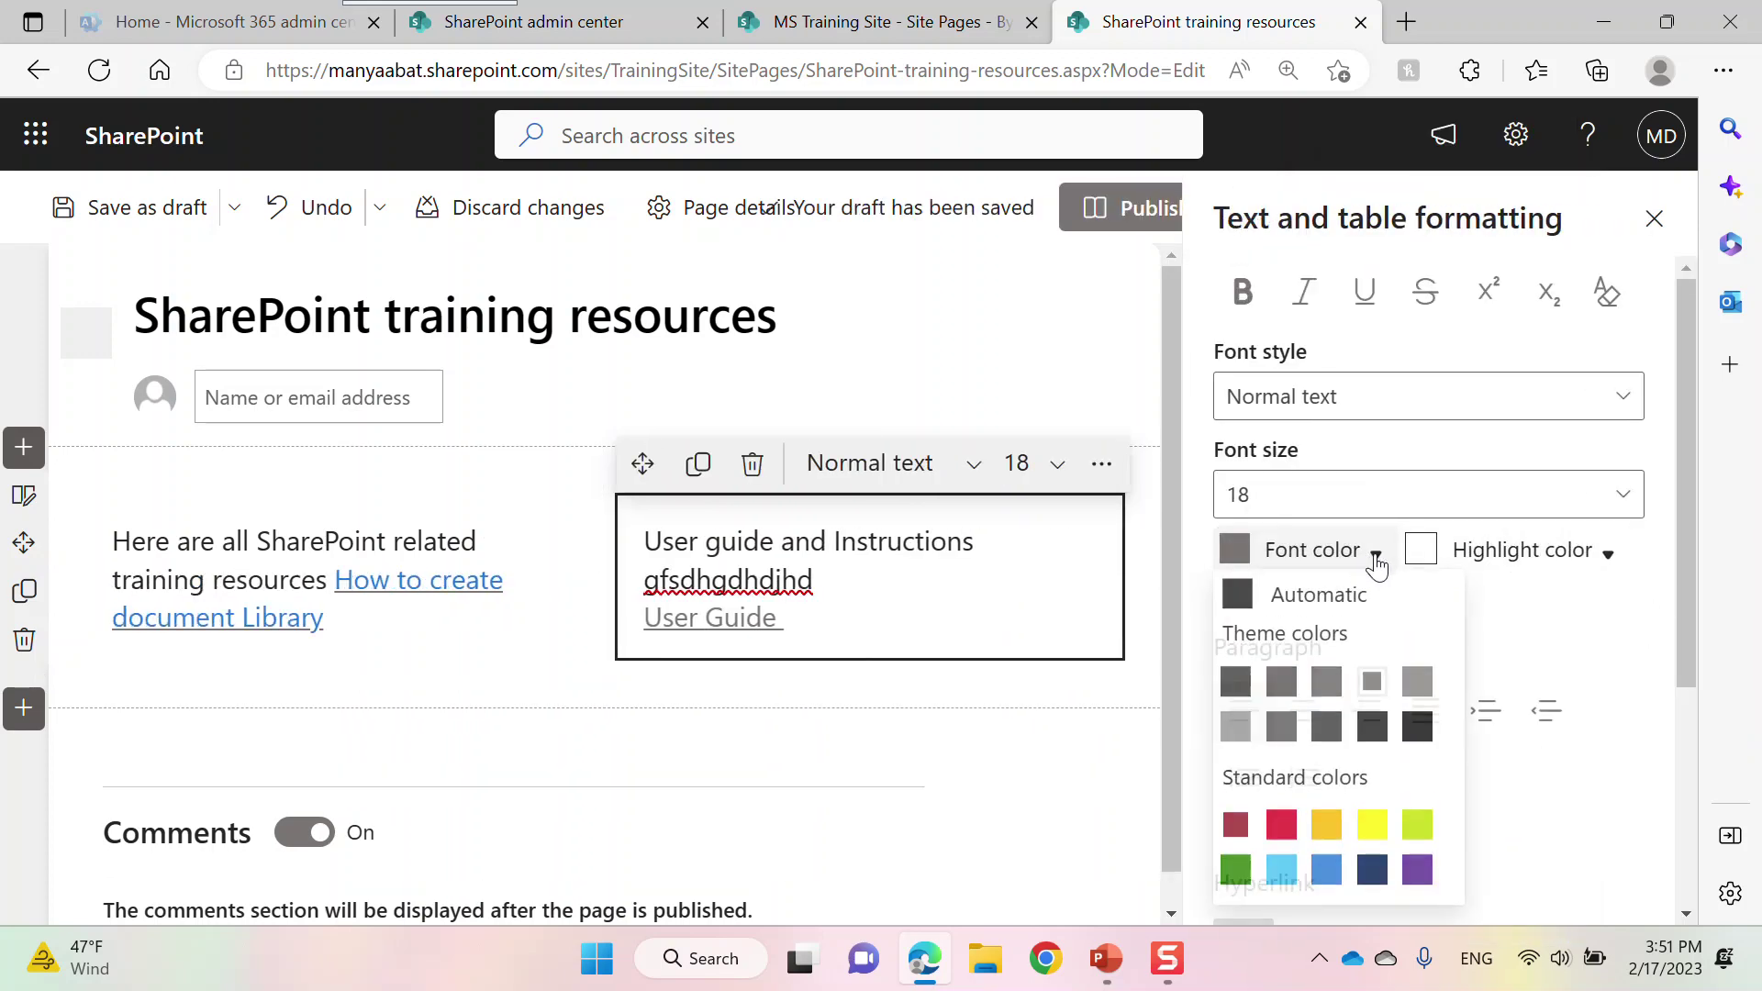
left_click(1326, 873)
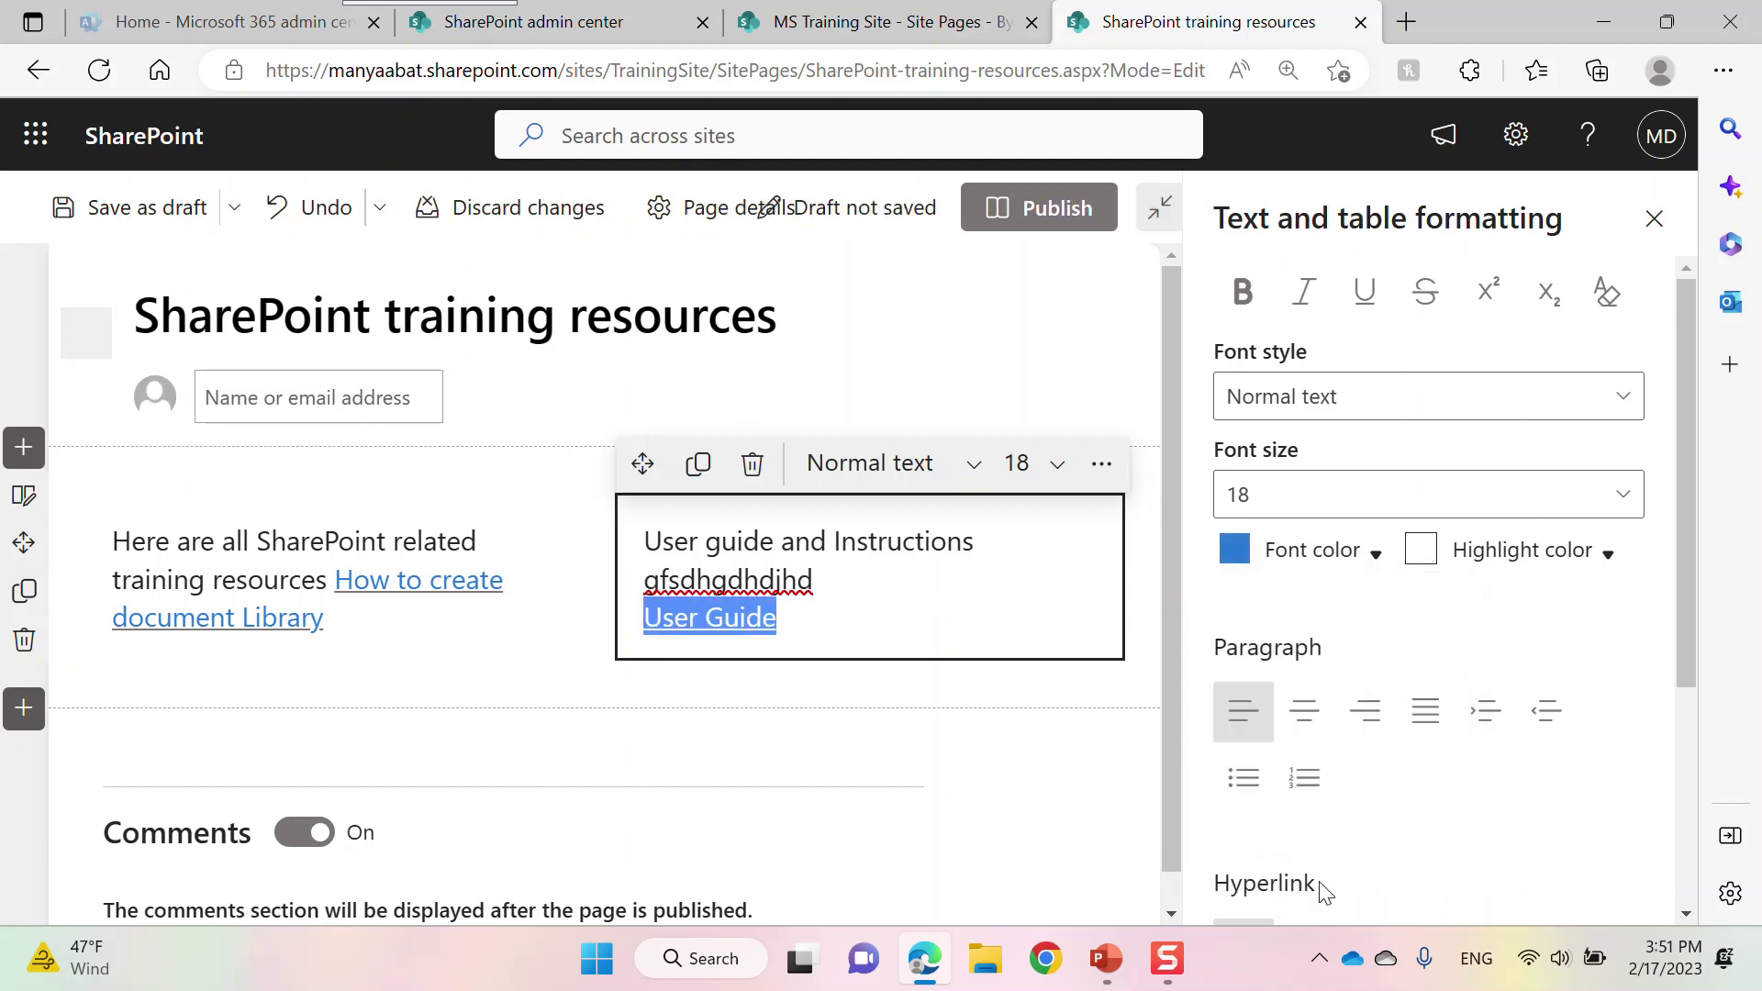
left_click(1655, 222)
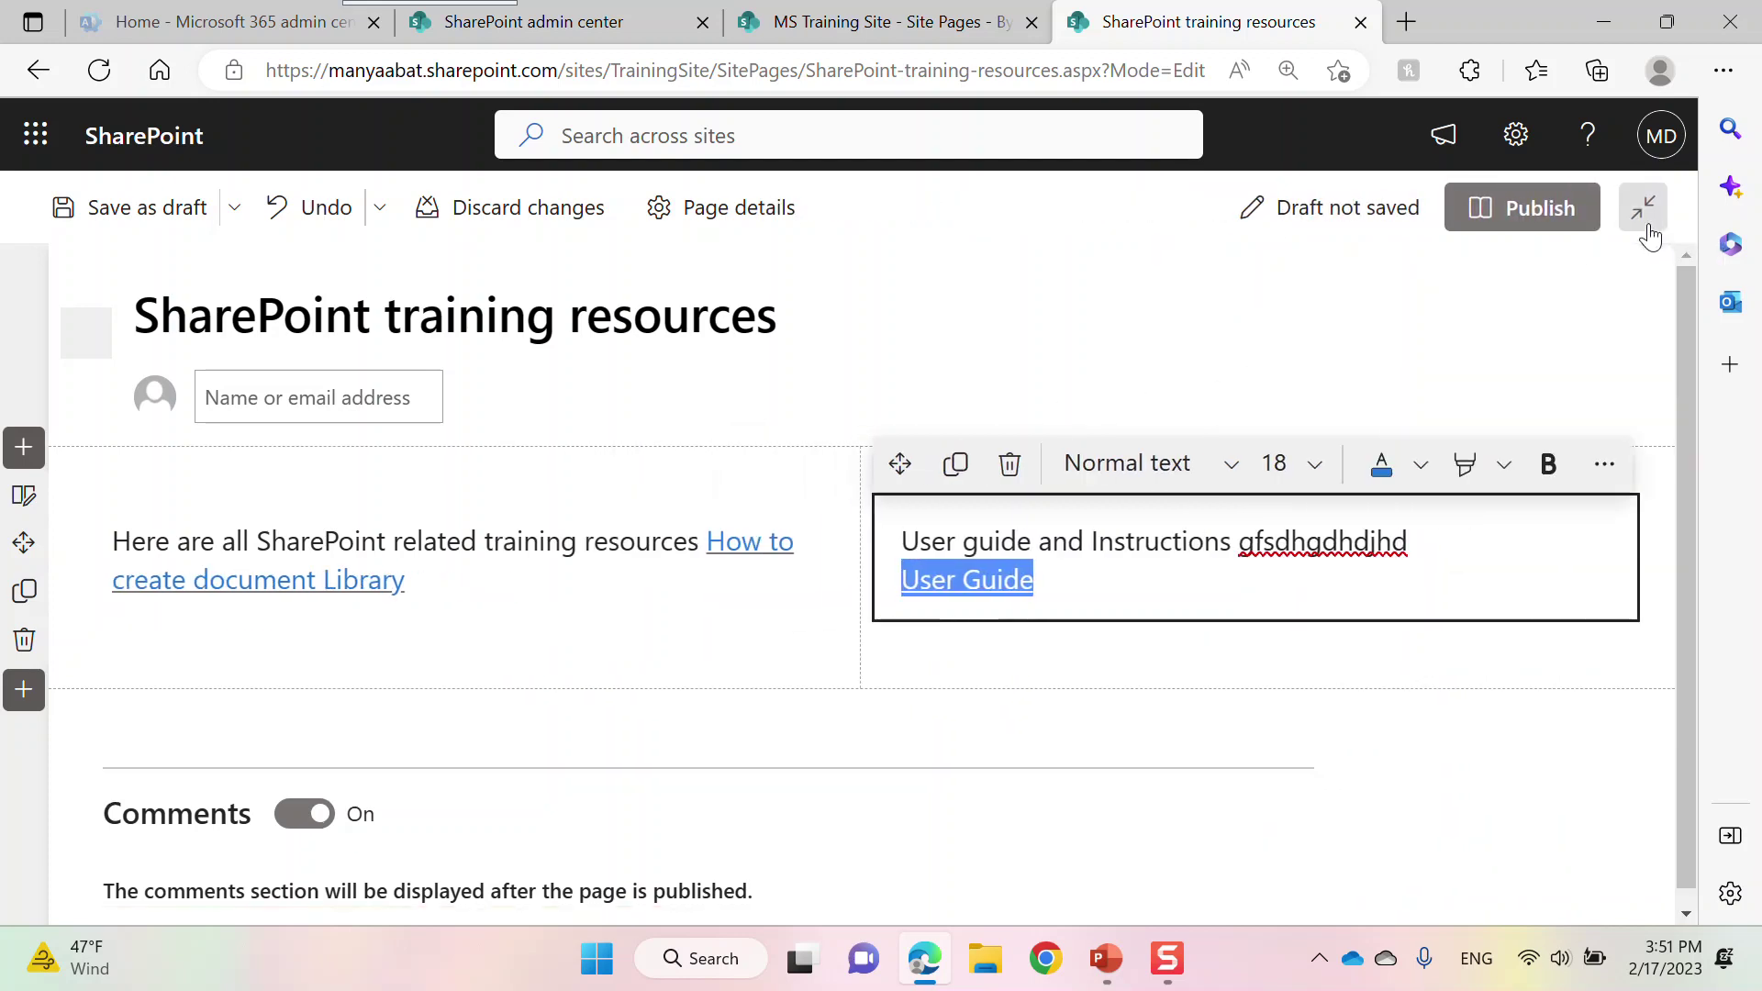
left_click(1498, 578)
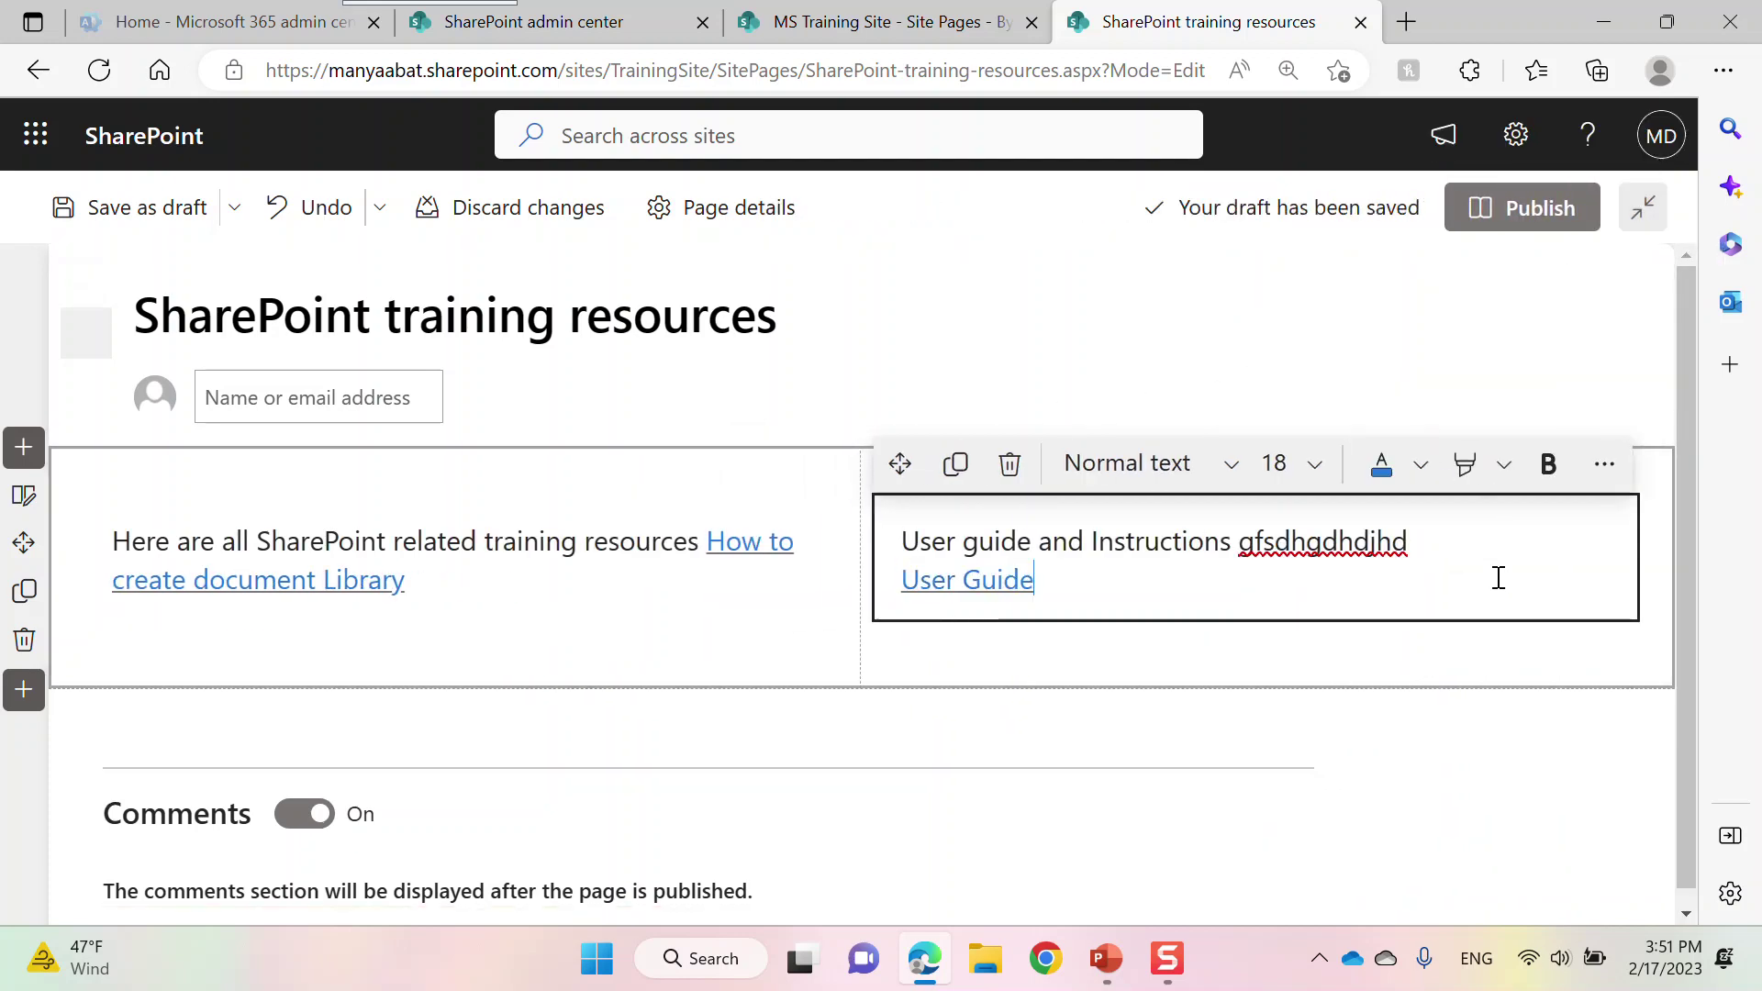
Publish the SharePoint training resources page and copy its page address
left_click(1536, 207)
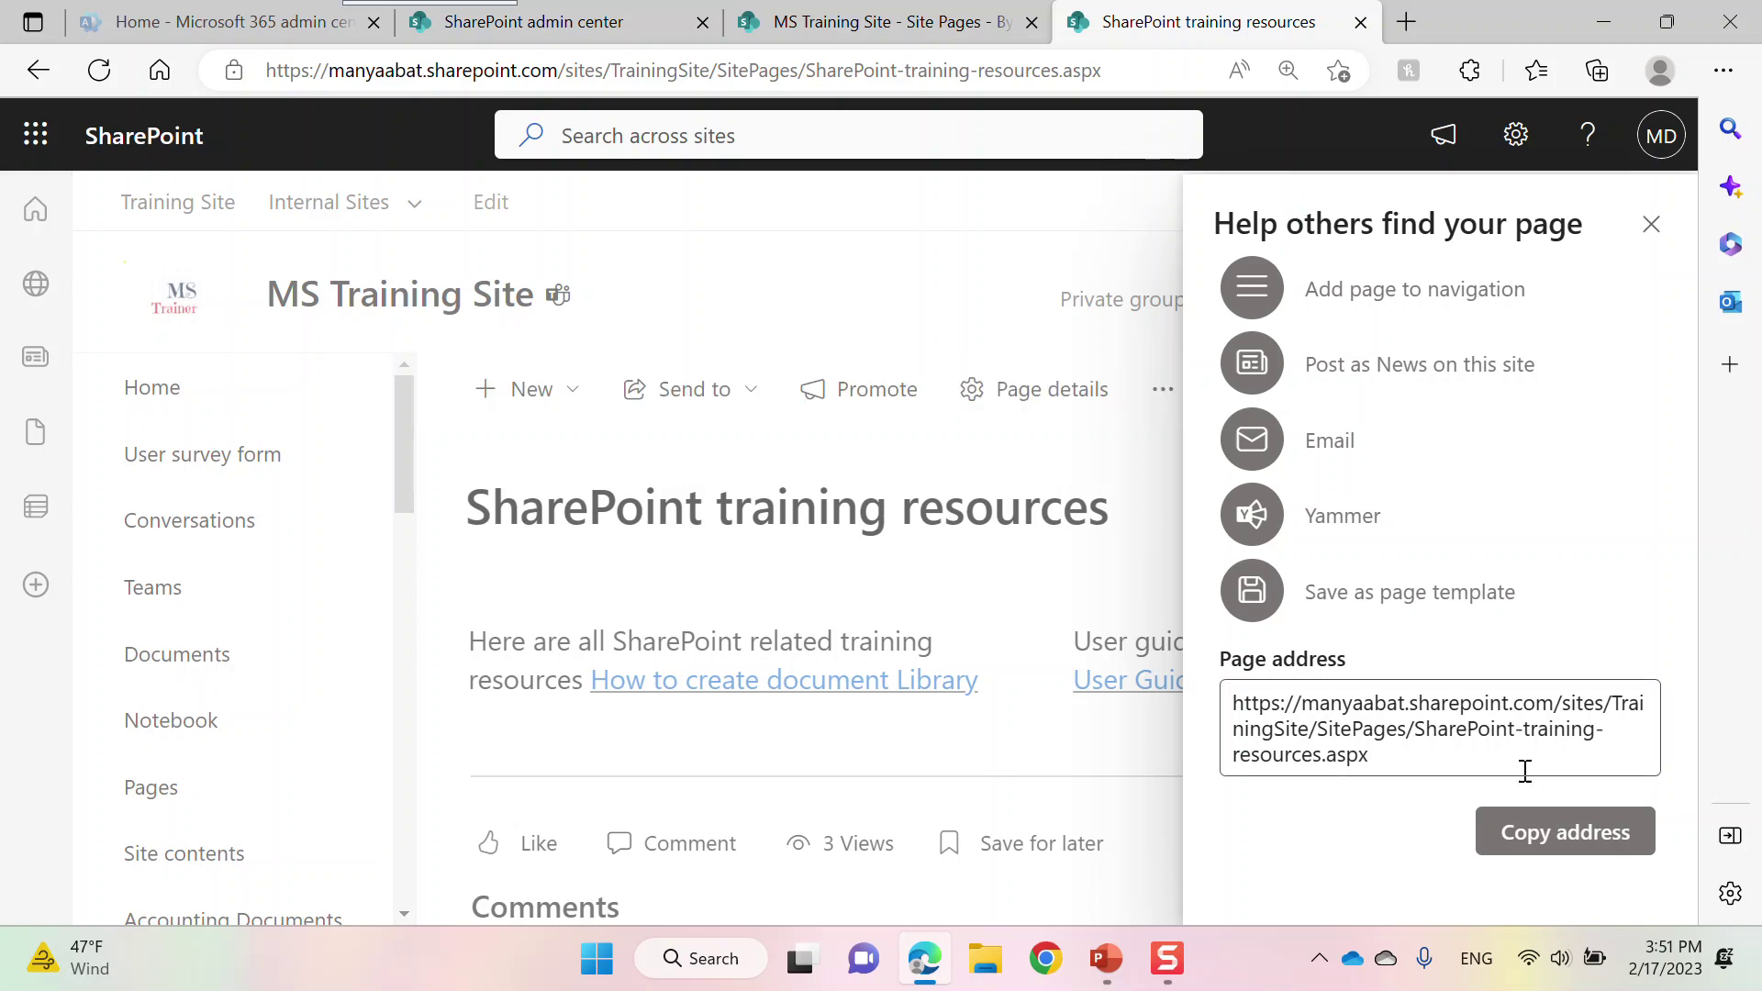
left_click(1526, 839)
left_click(1649, 232)
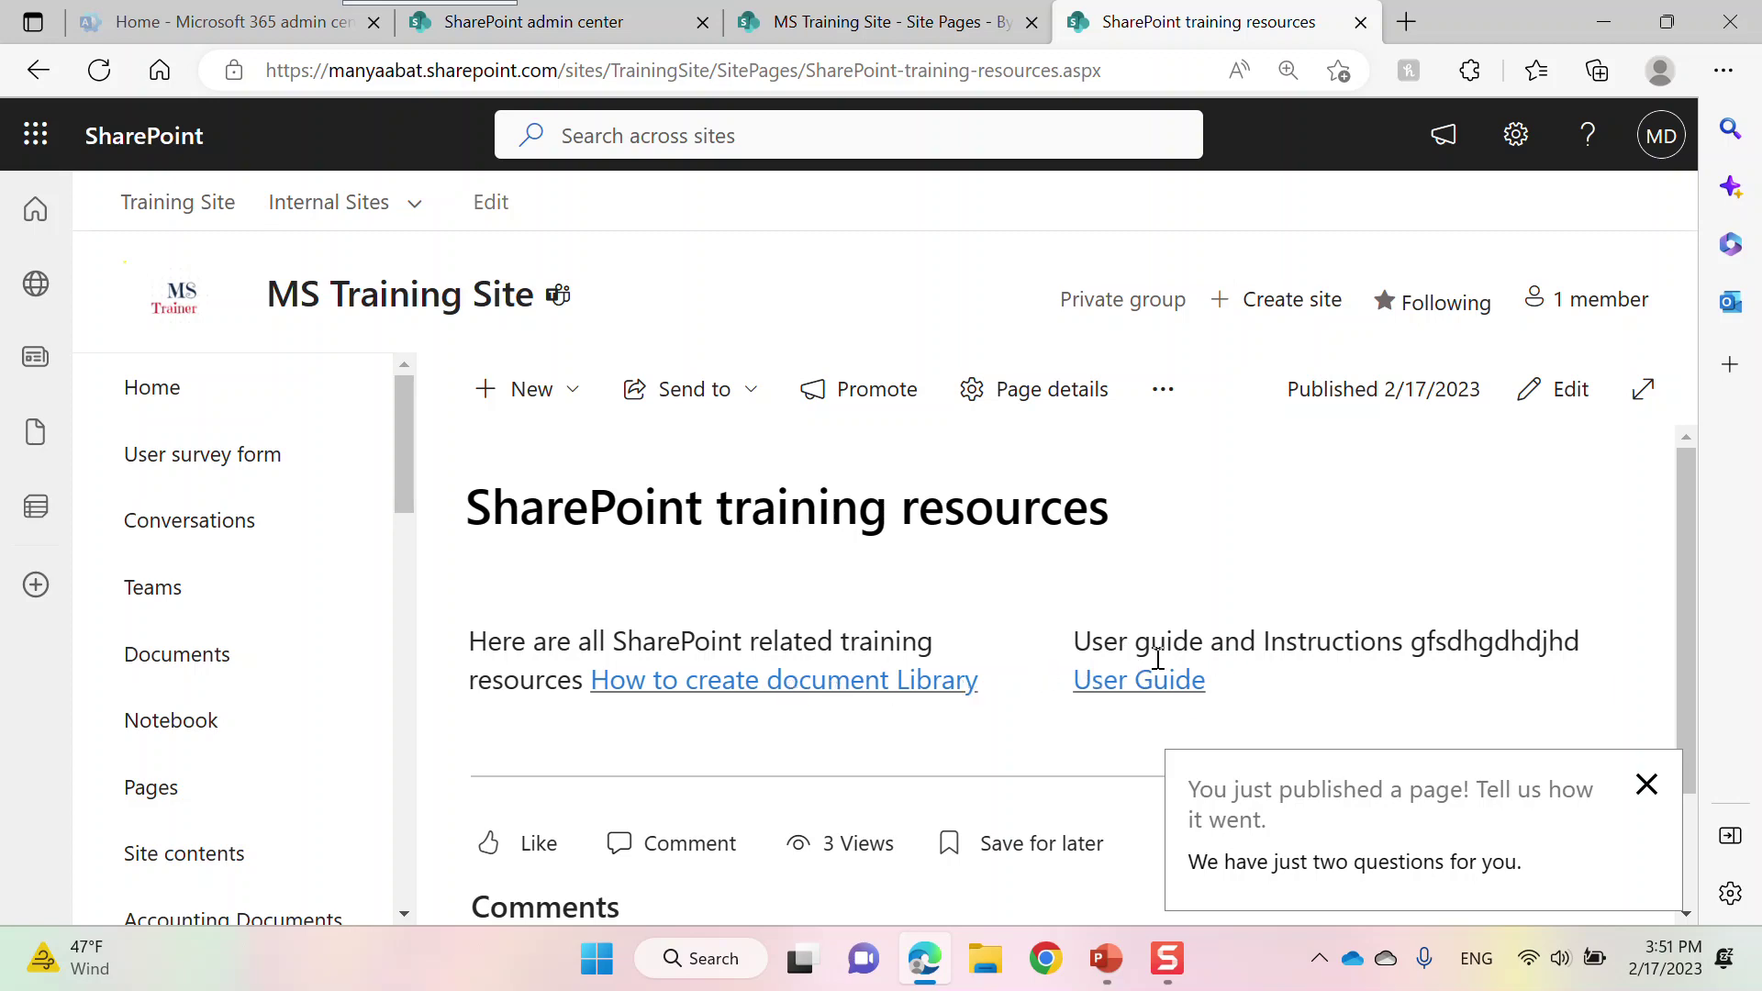
Reopen the SharePoint training resources page for editing, review its content down to the comments, and republish it
left_click(1521, 417)
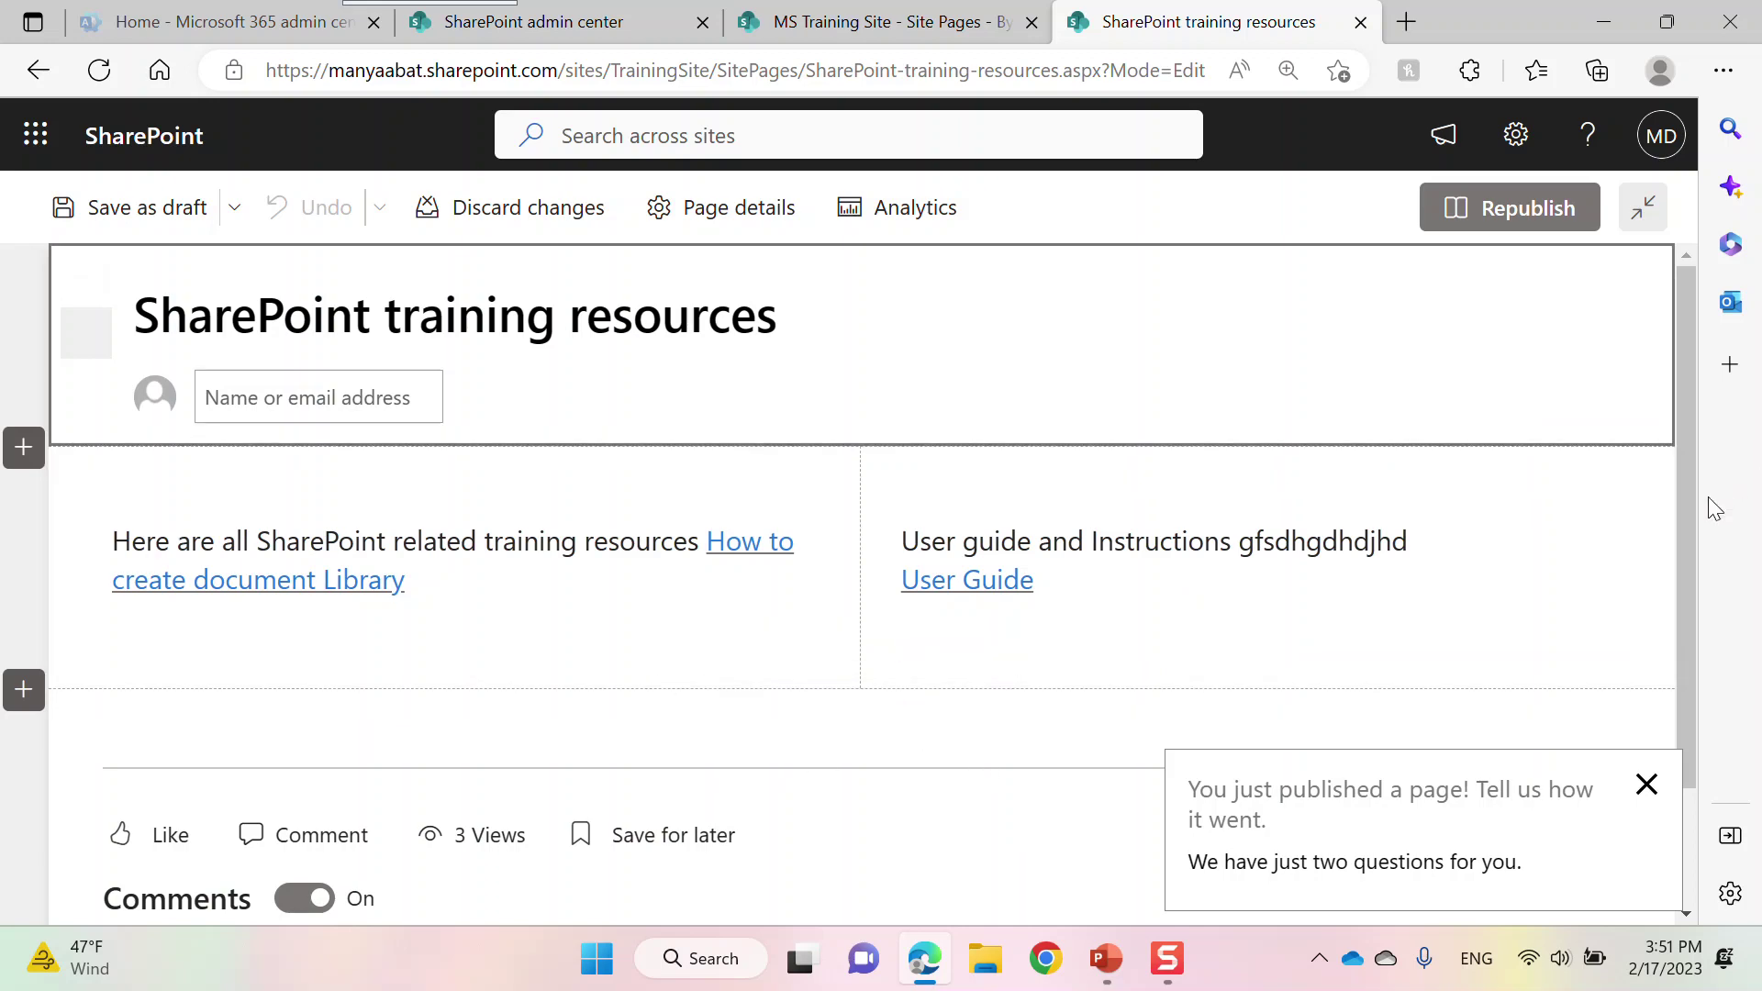
left_click_drag(1685, 613, 1685, 707)
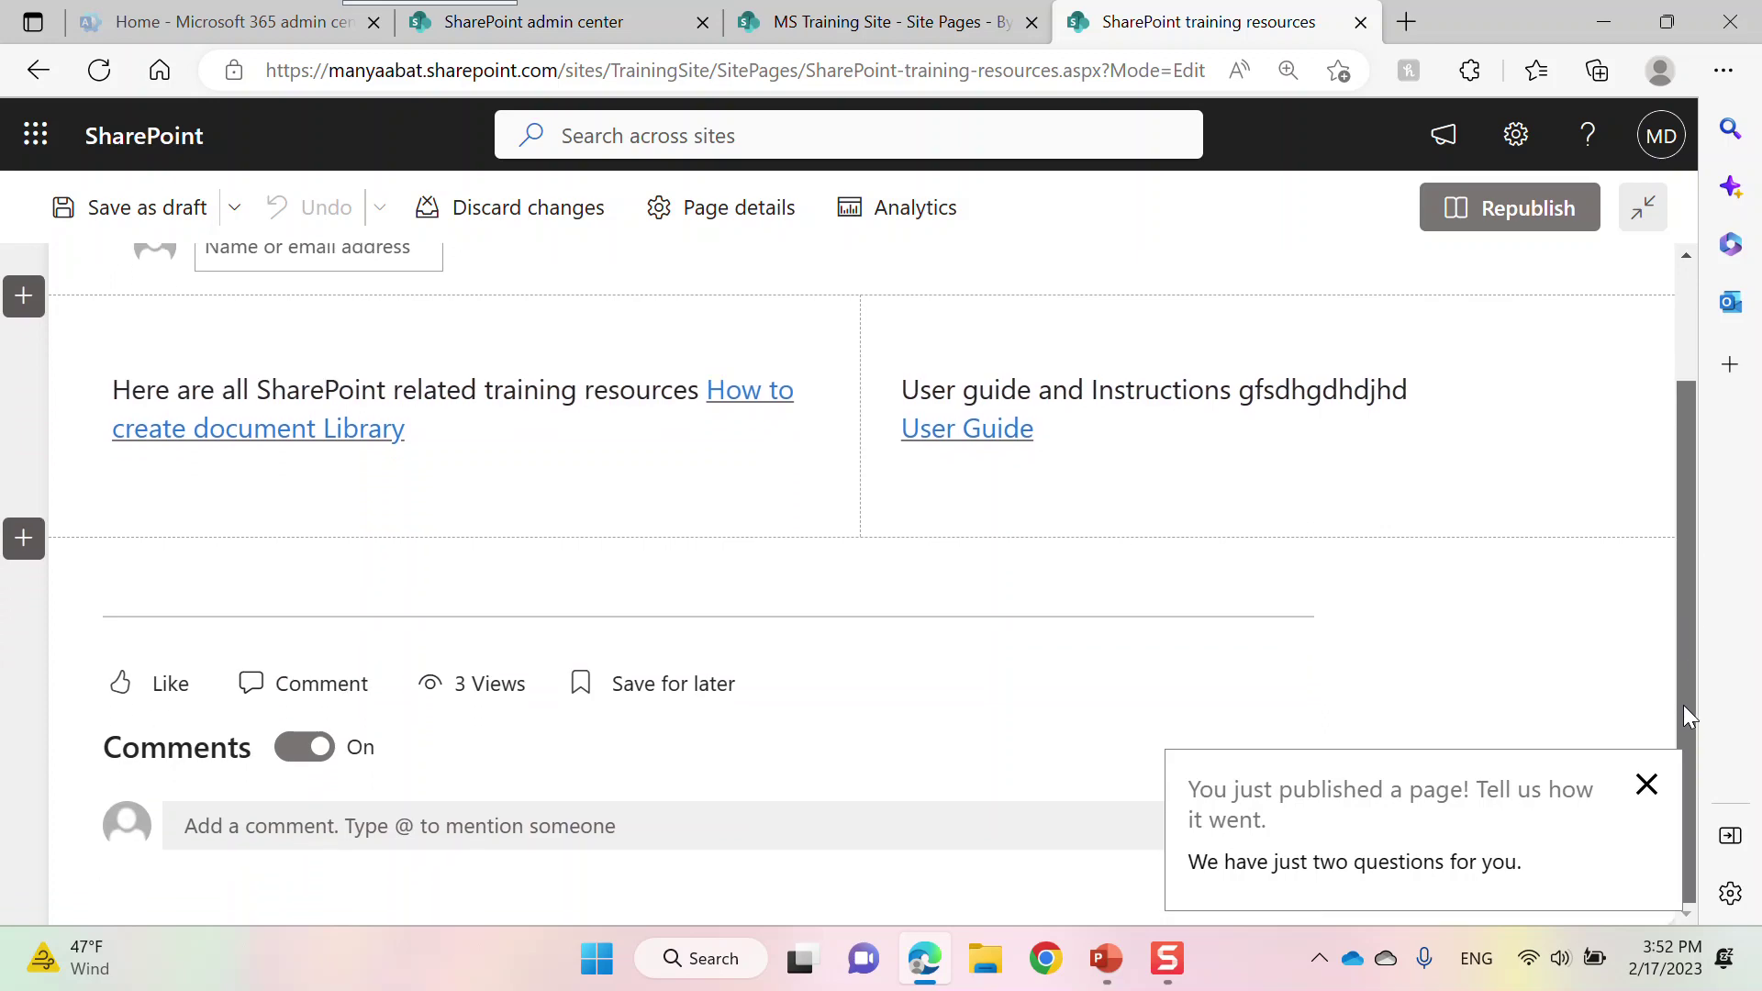
left_click_drag(1682, 485, 1683, 575)
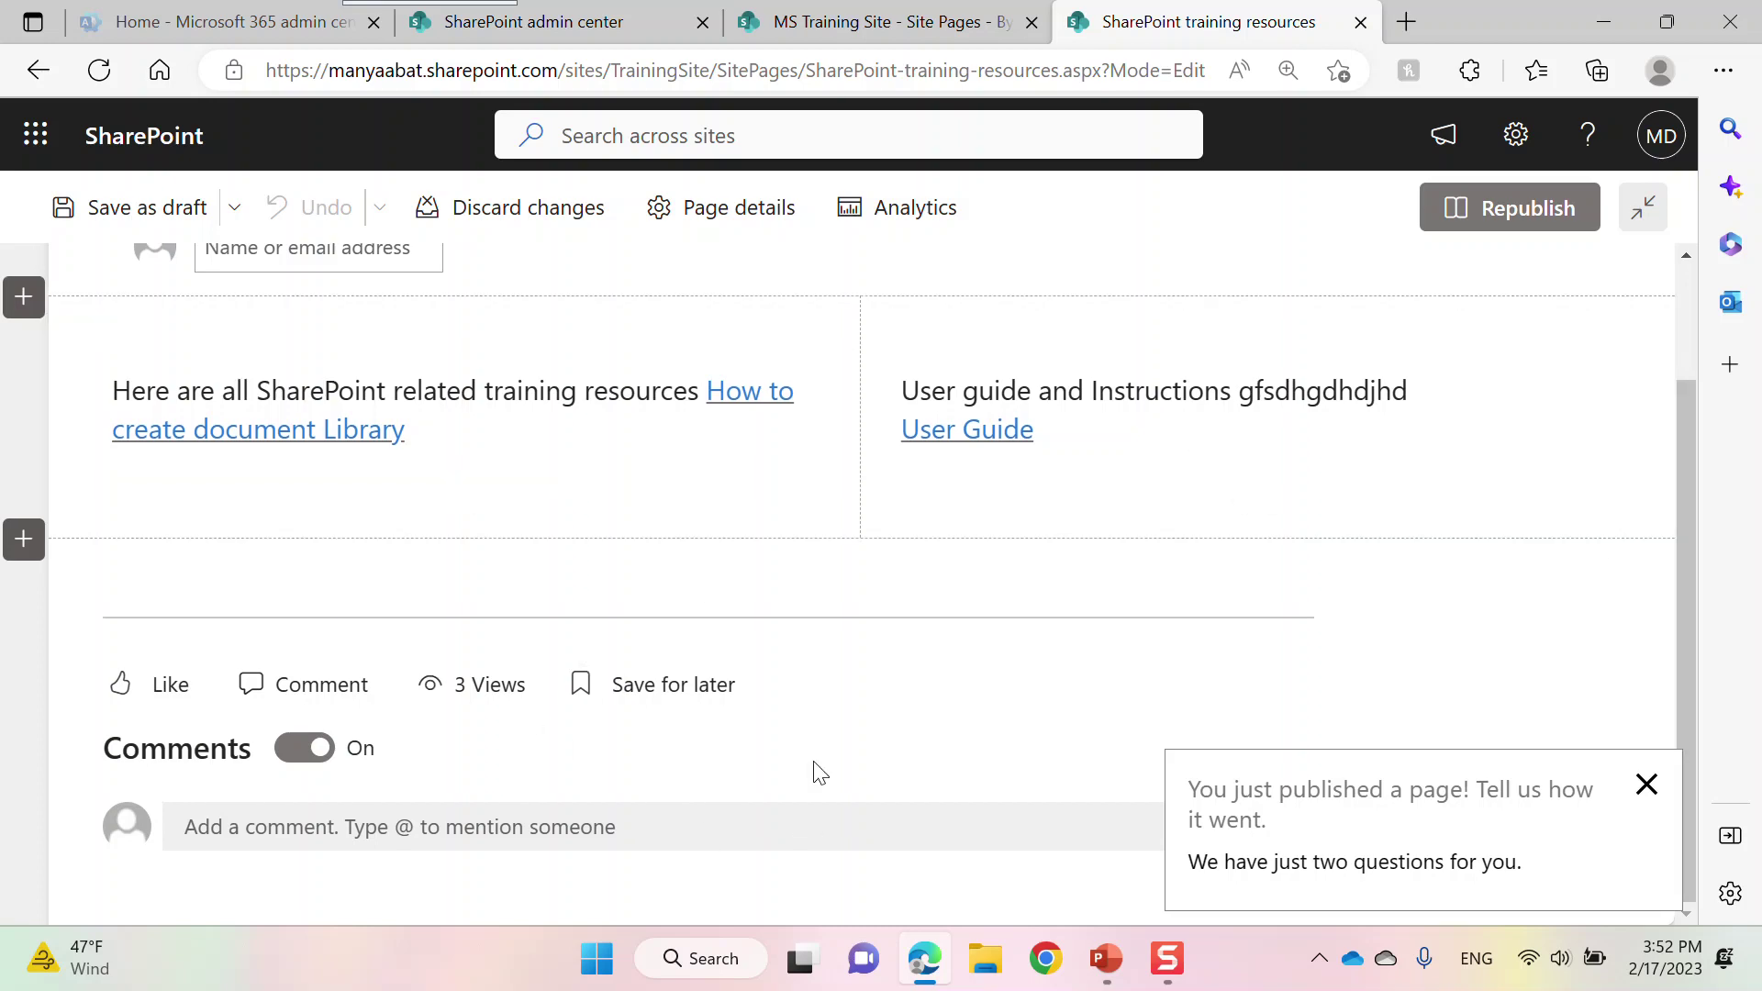
left_click_drag(1678, 499, 1676, 342)
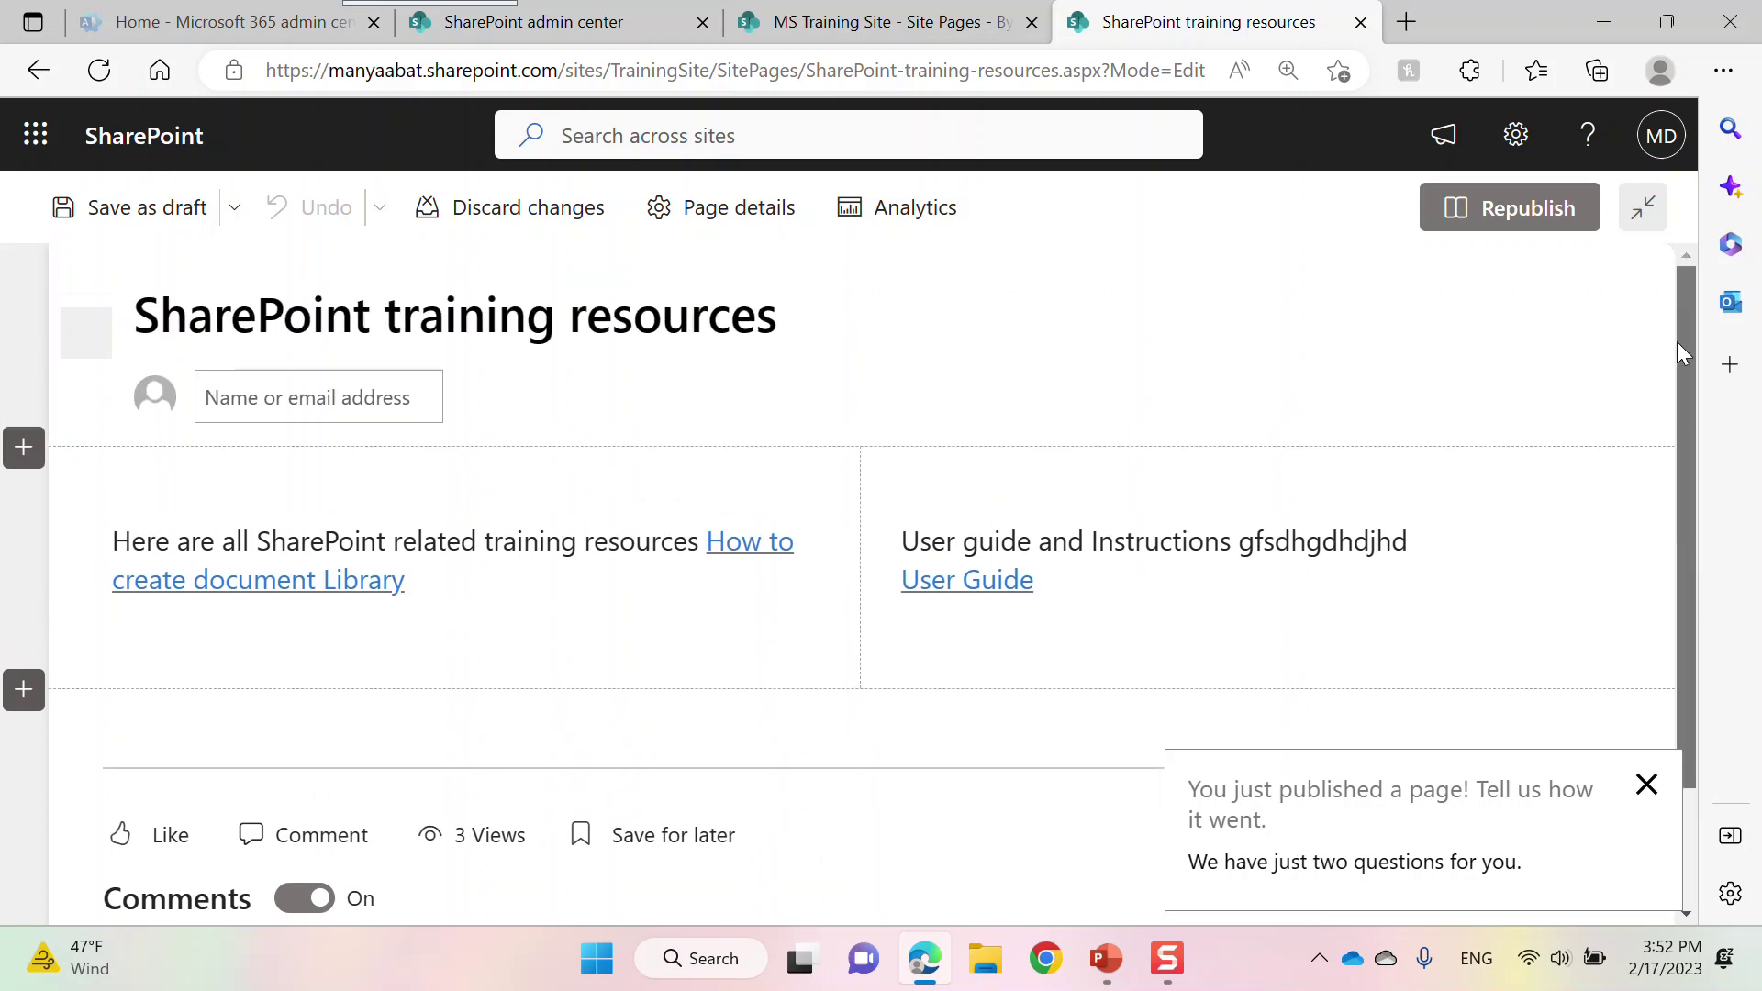
left_click(1496, 207)
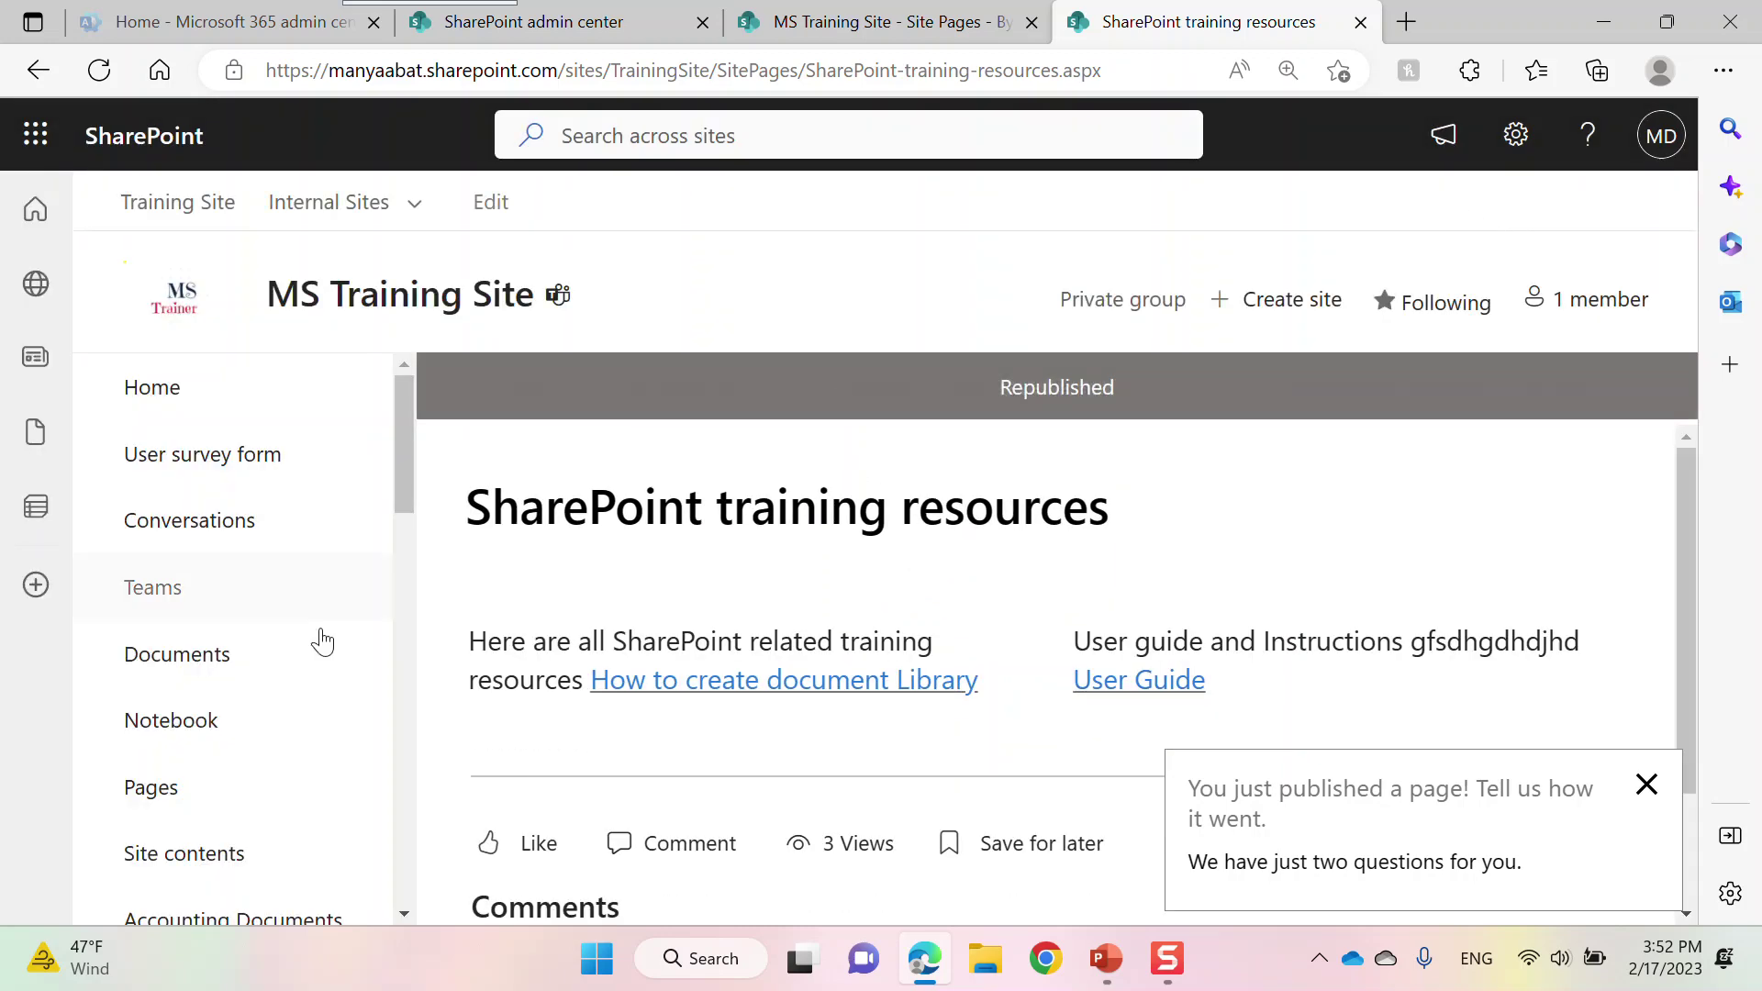
Open the MS Training Site home page and review the "Tickets of the week" slide in PowerPoint
left_click_drag(400, 477, 335, 390)
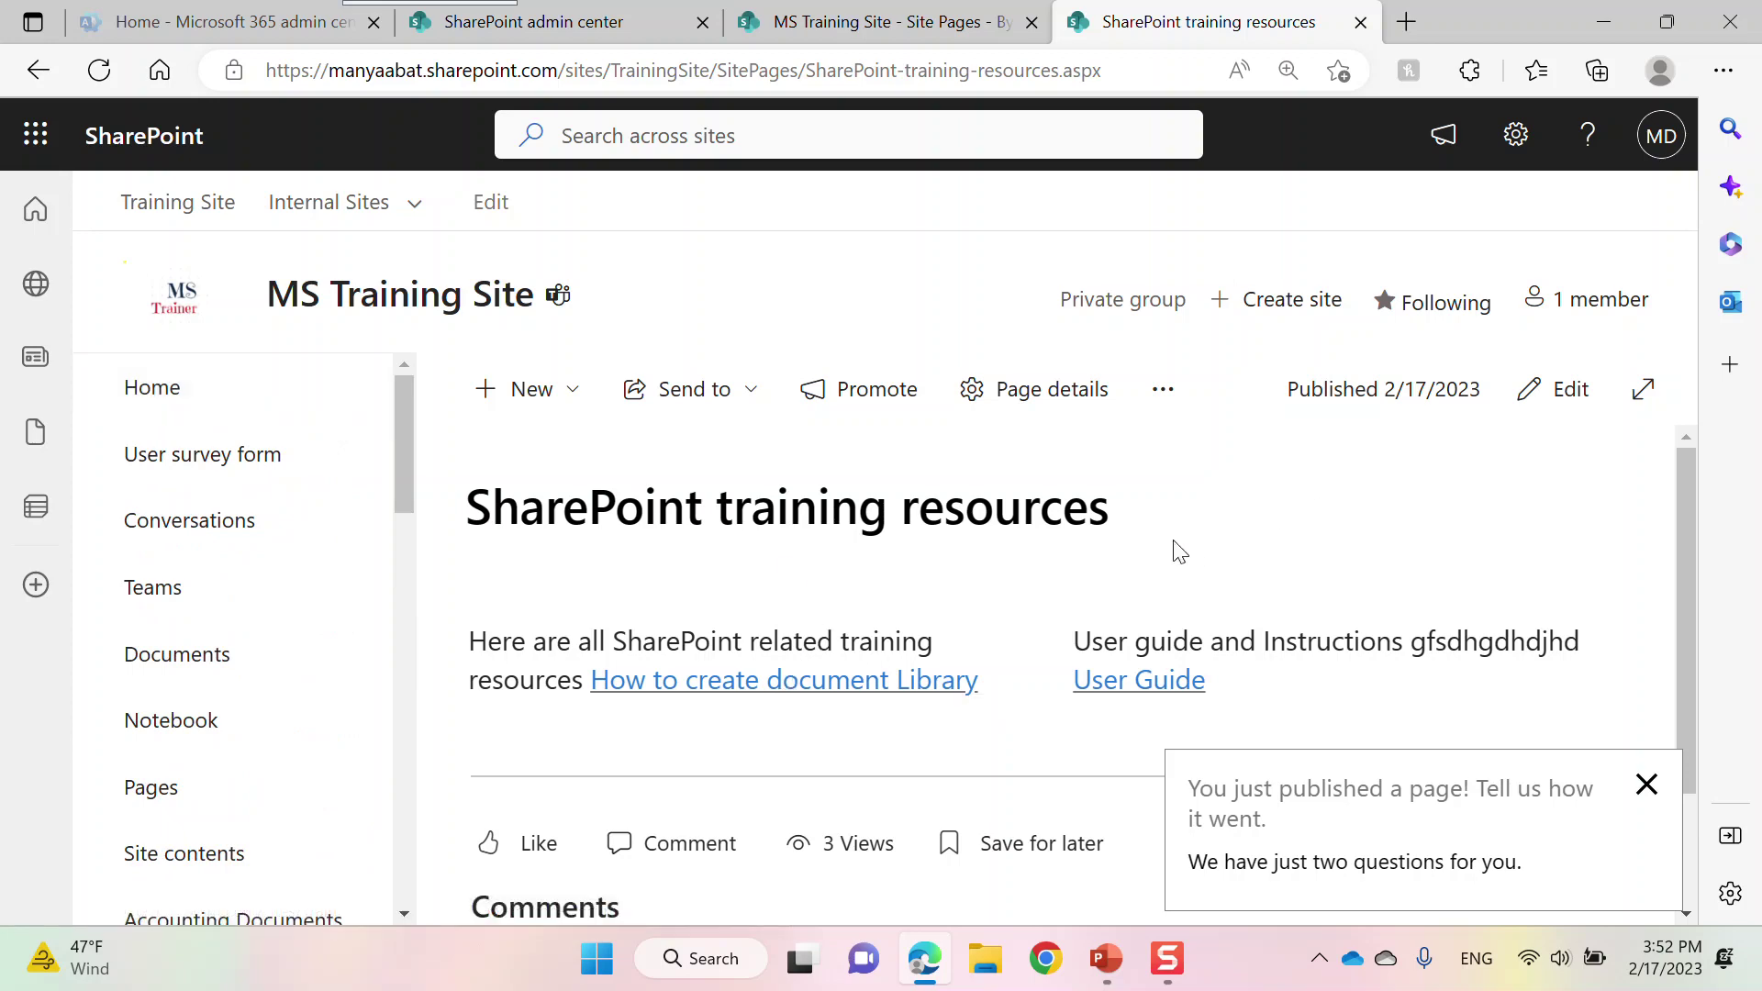
left_click(160, 399)
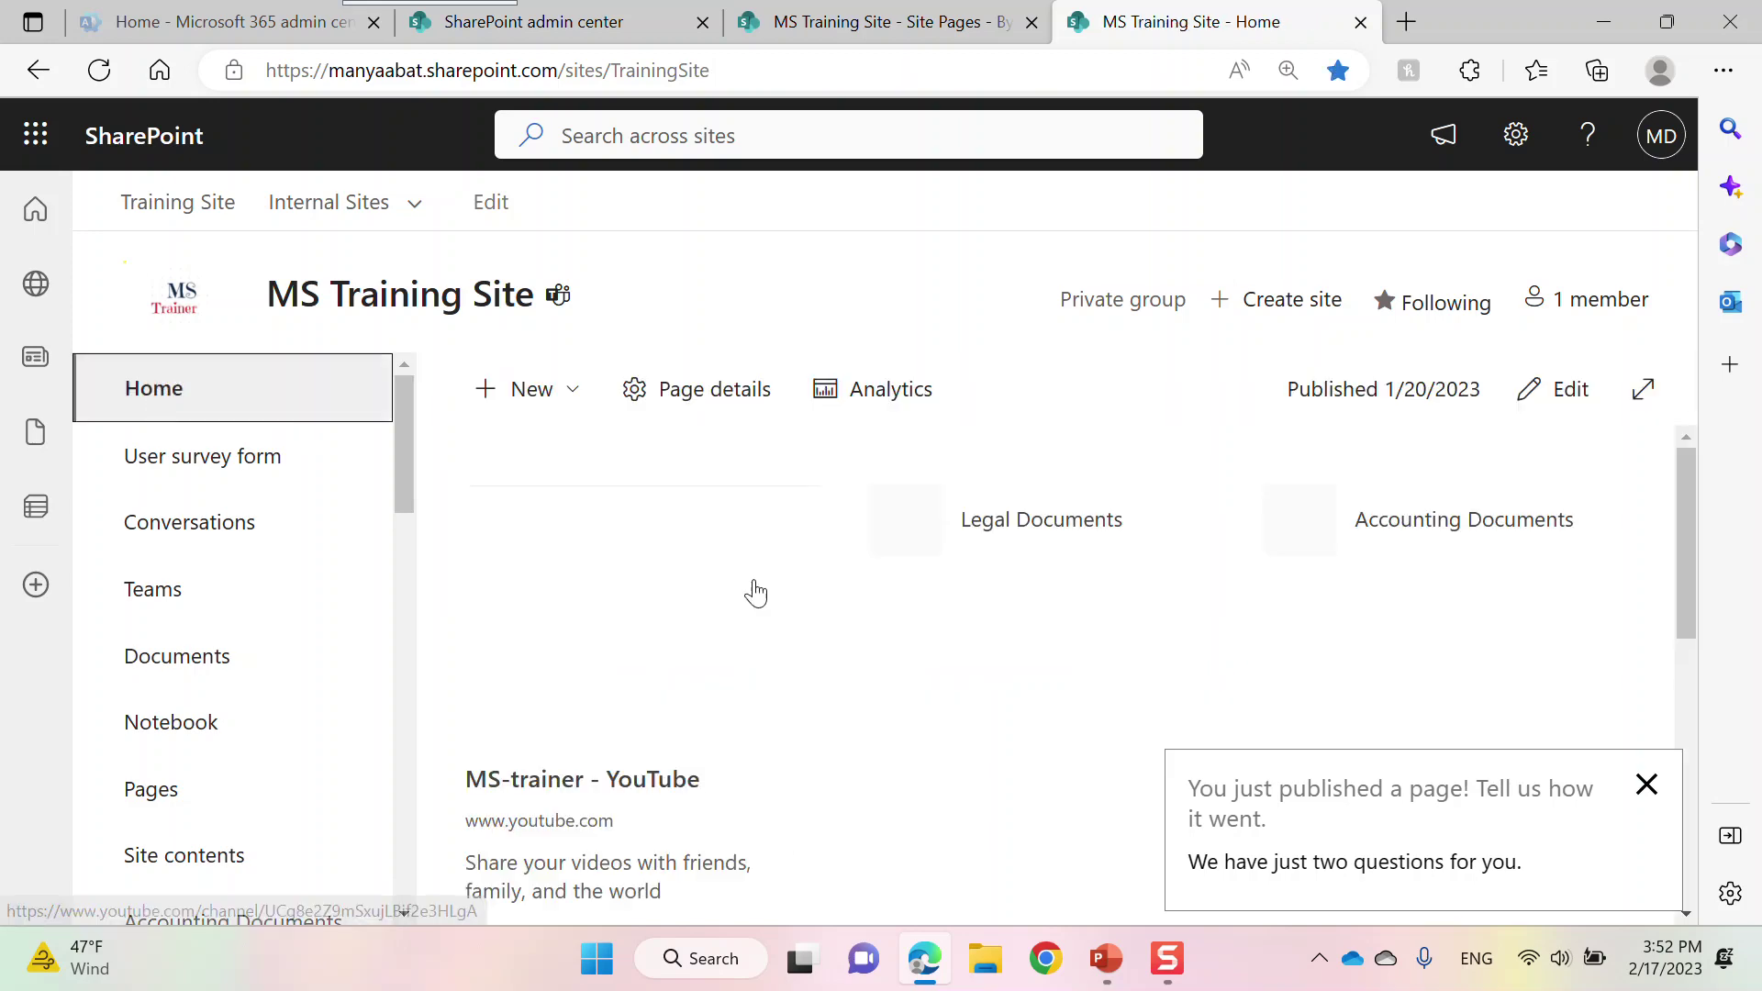
left_click(1106, 975)
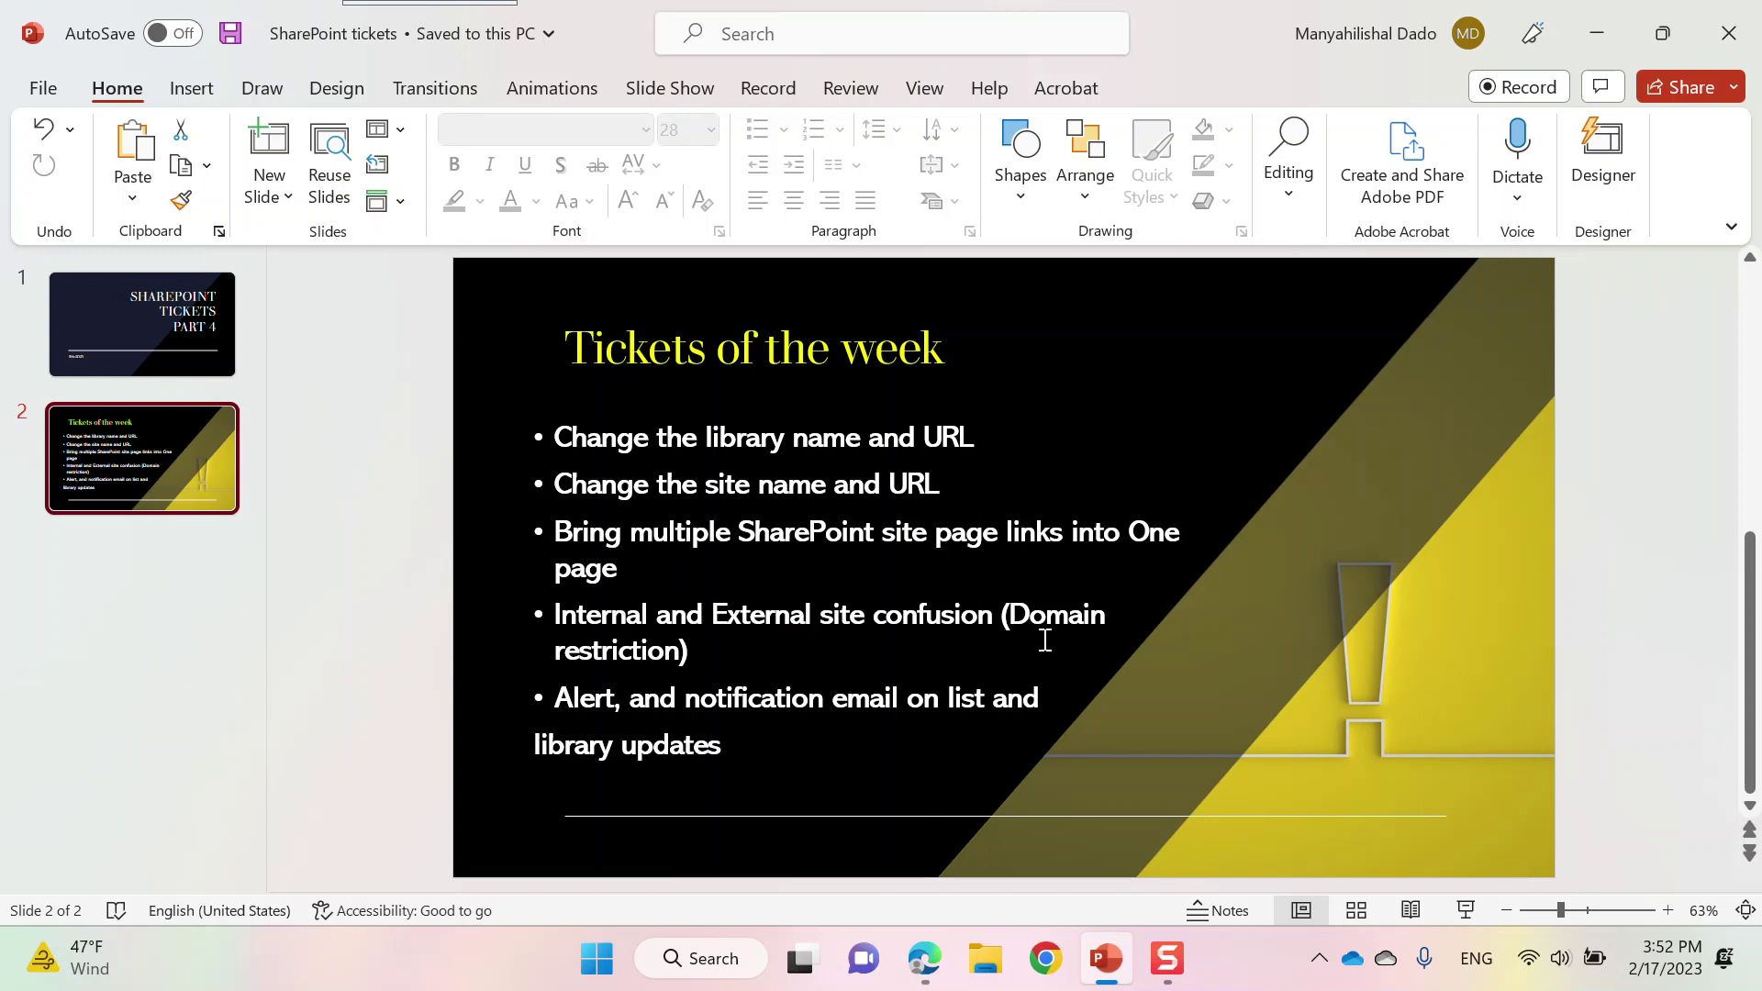
left_click(927, 959)
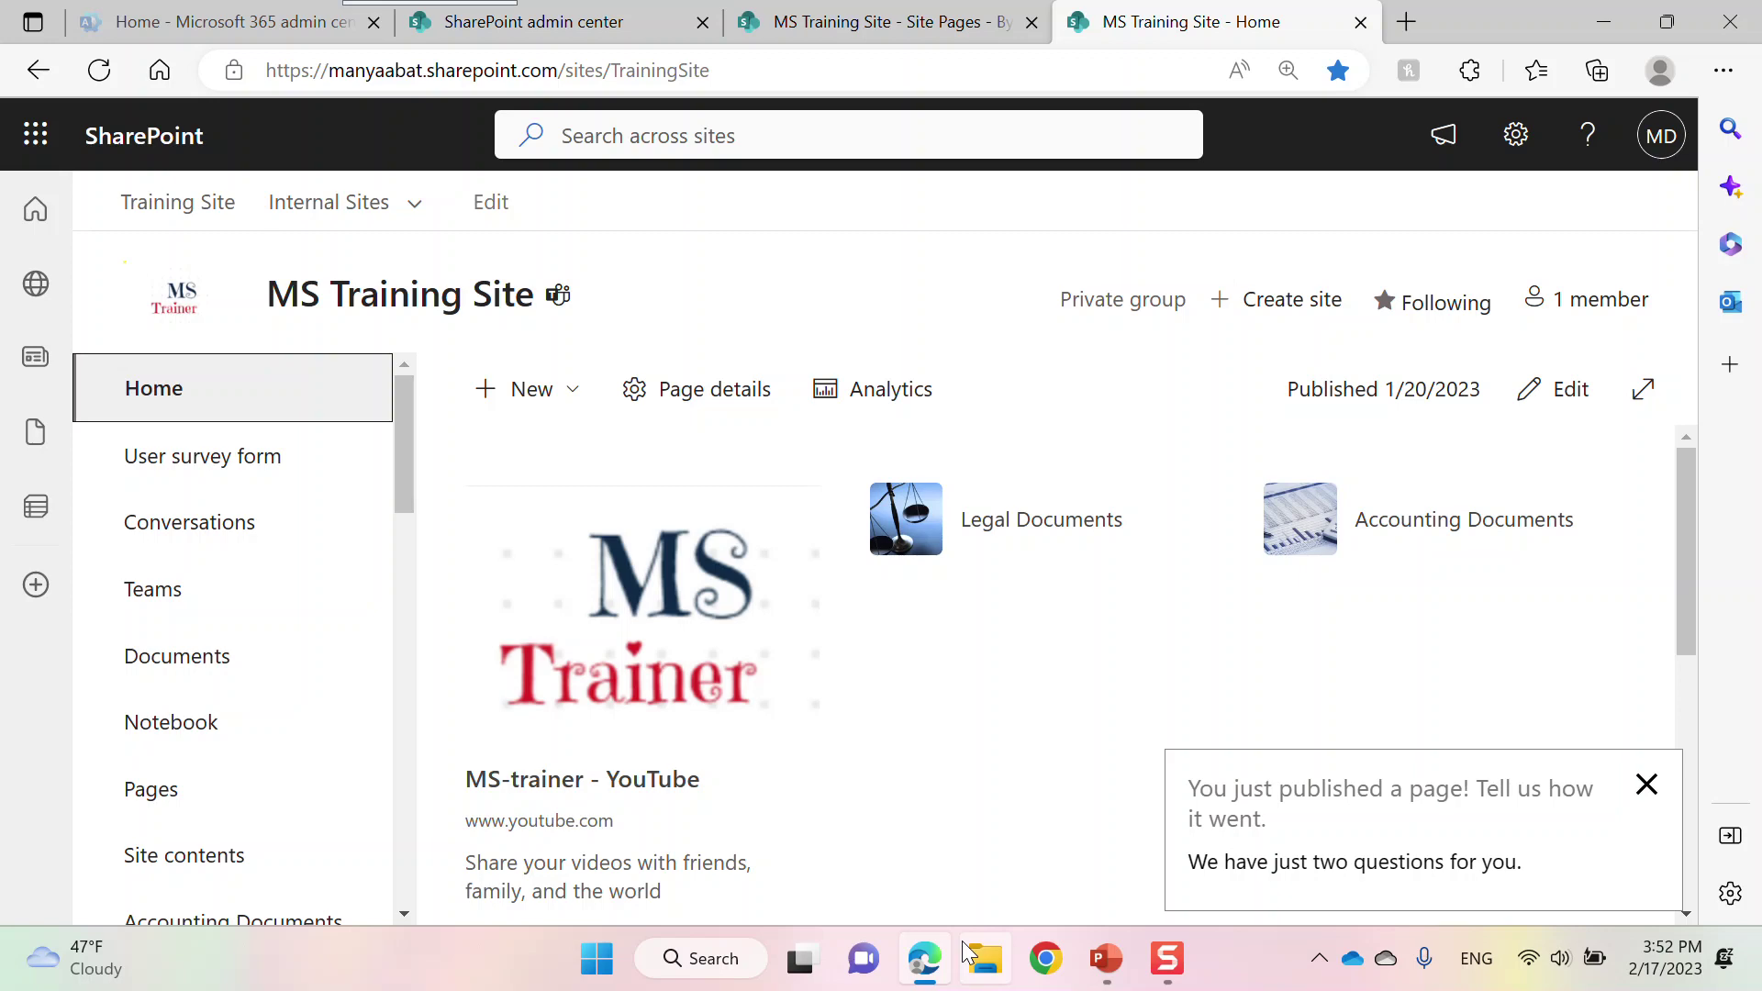
left_click(1108, 972)
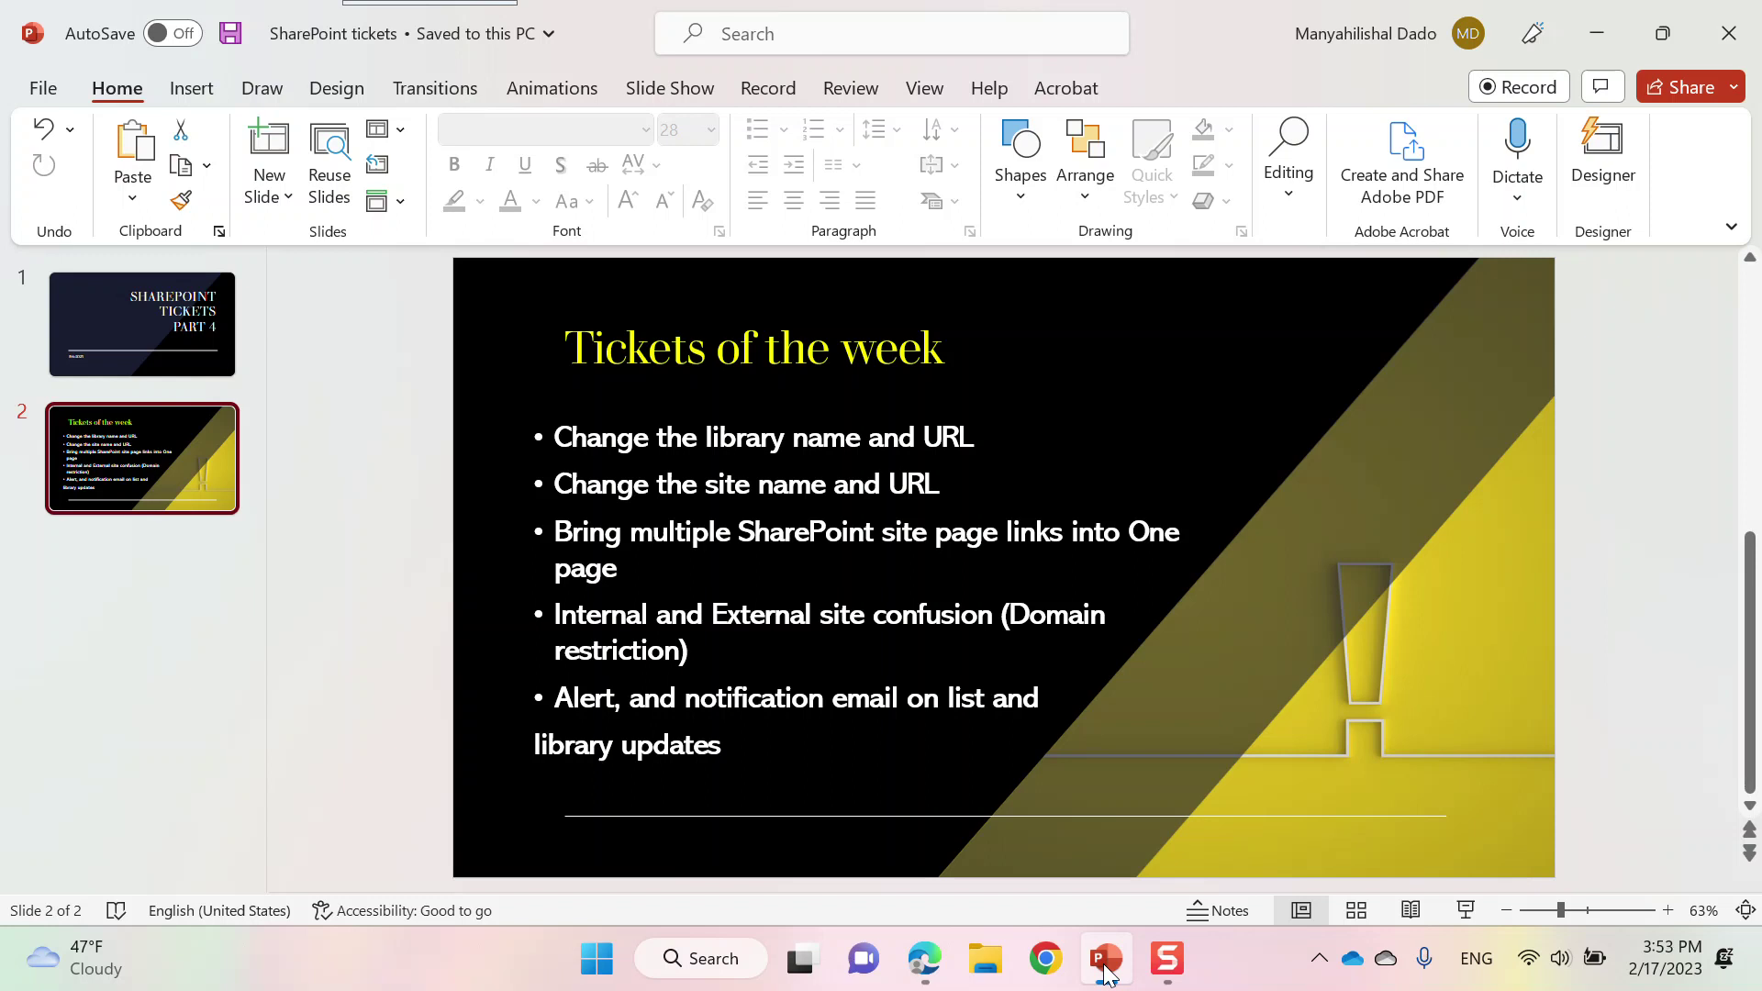
Switch to the browser to examine the training site's domain and web address, and return to the ticket list in PowerPoint
left_click(925, 959)
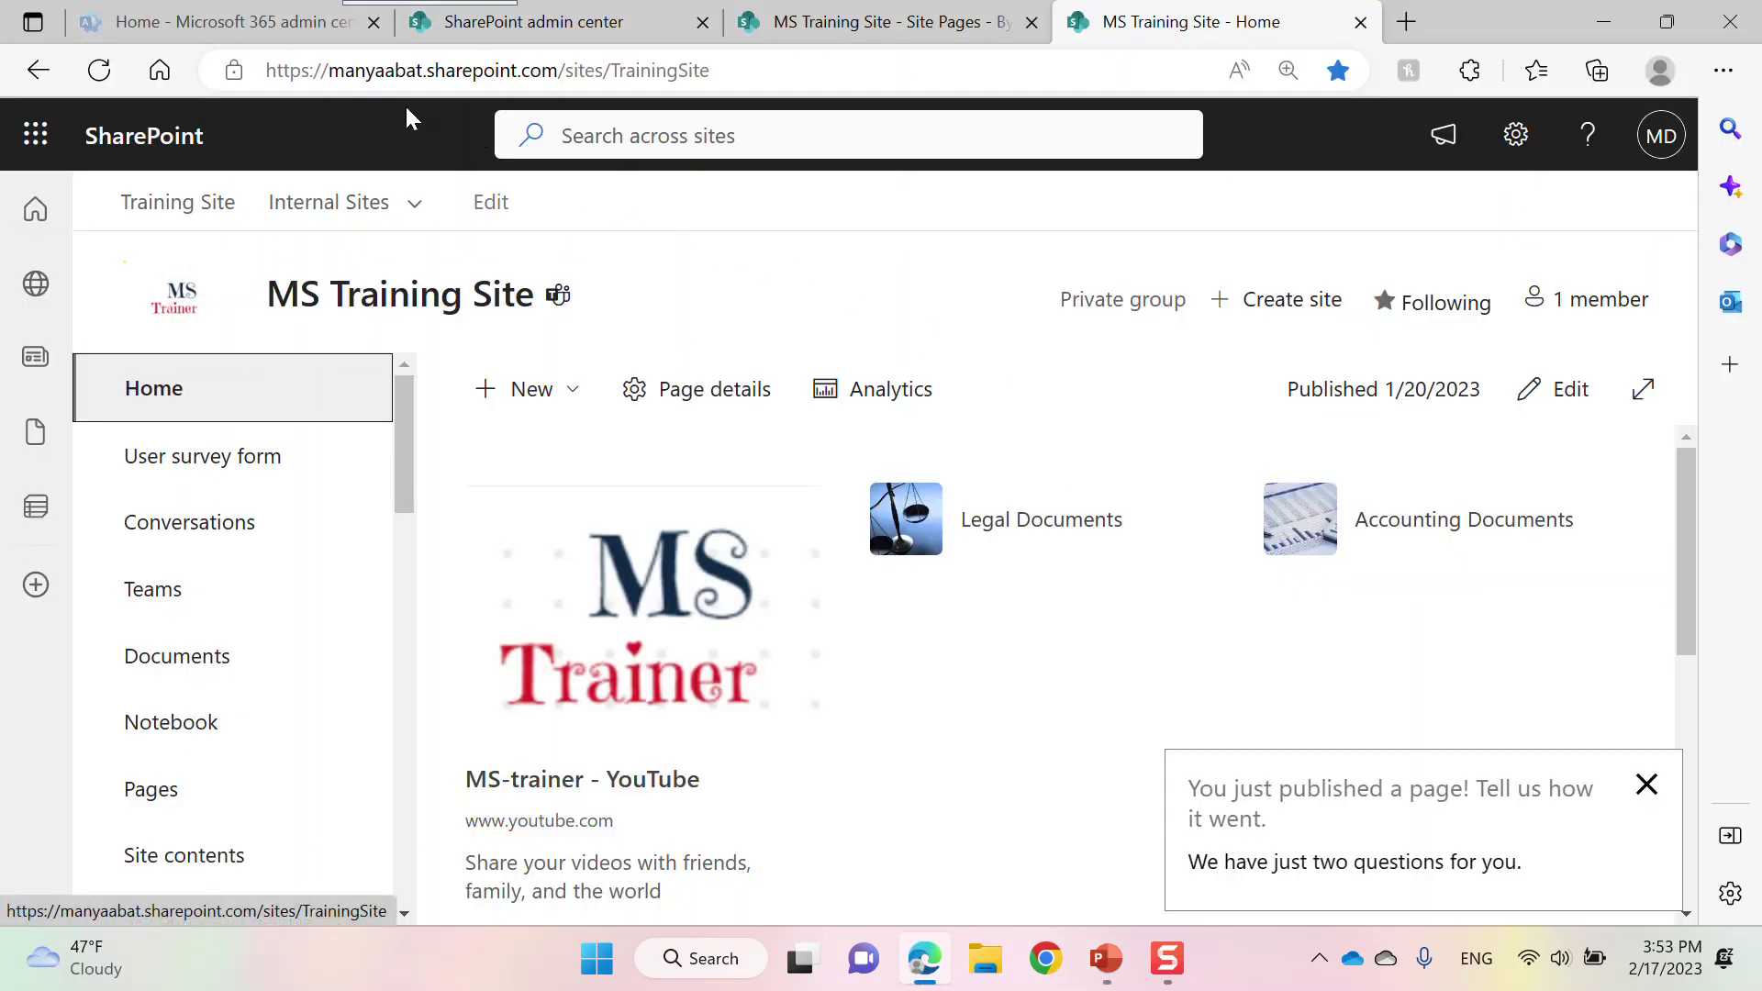
left_click_drag(330, 70, 771, 70)
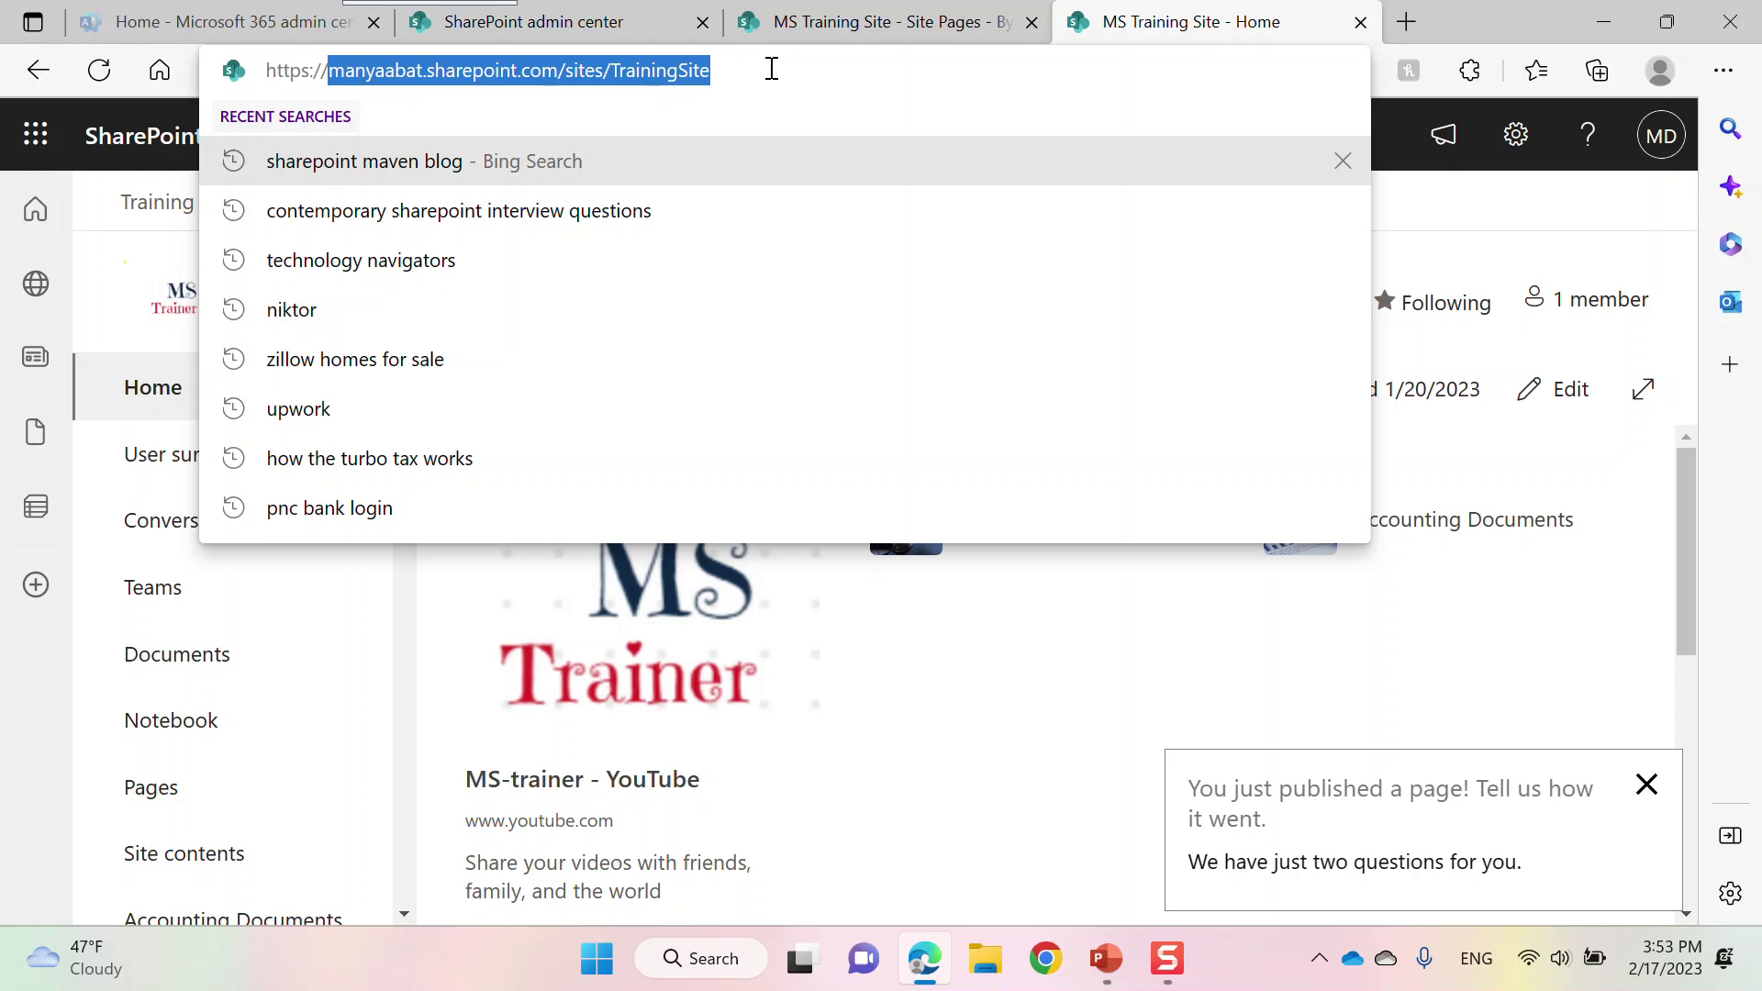
left_click(1434, 213)
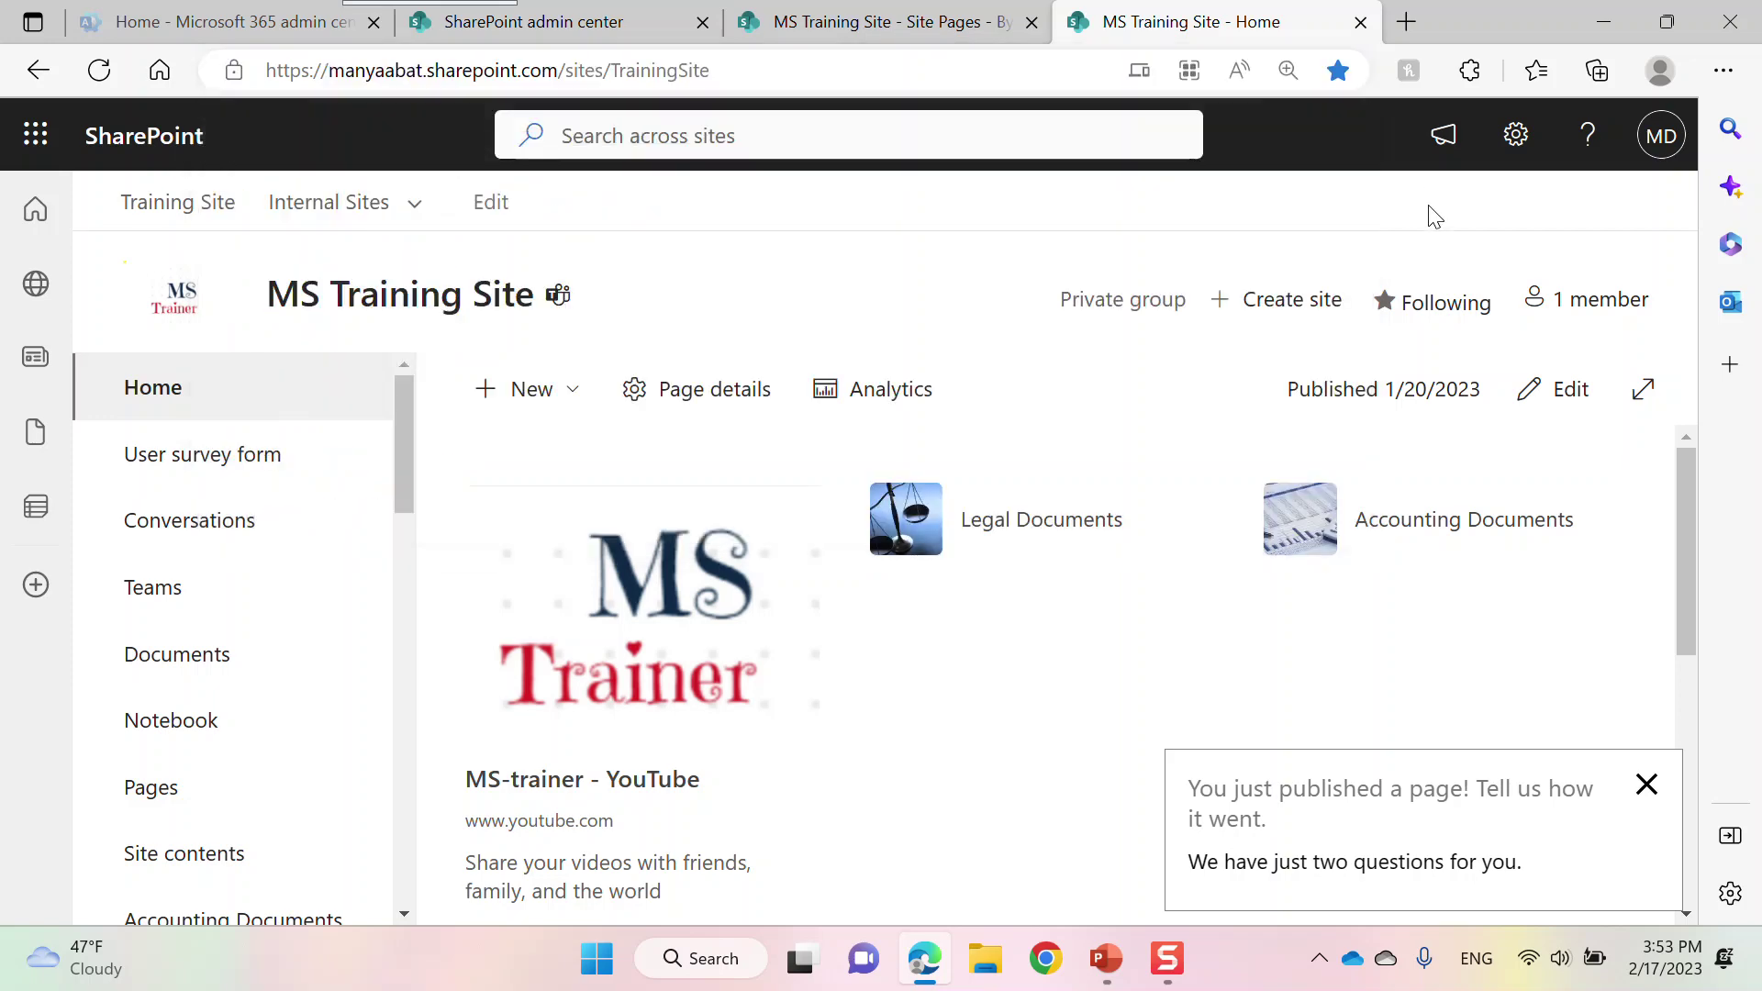
left_click(1108, 960)
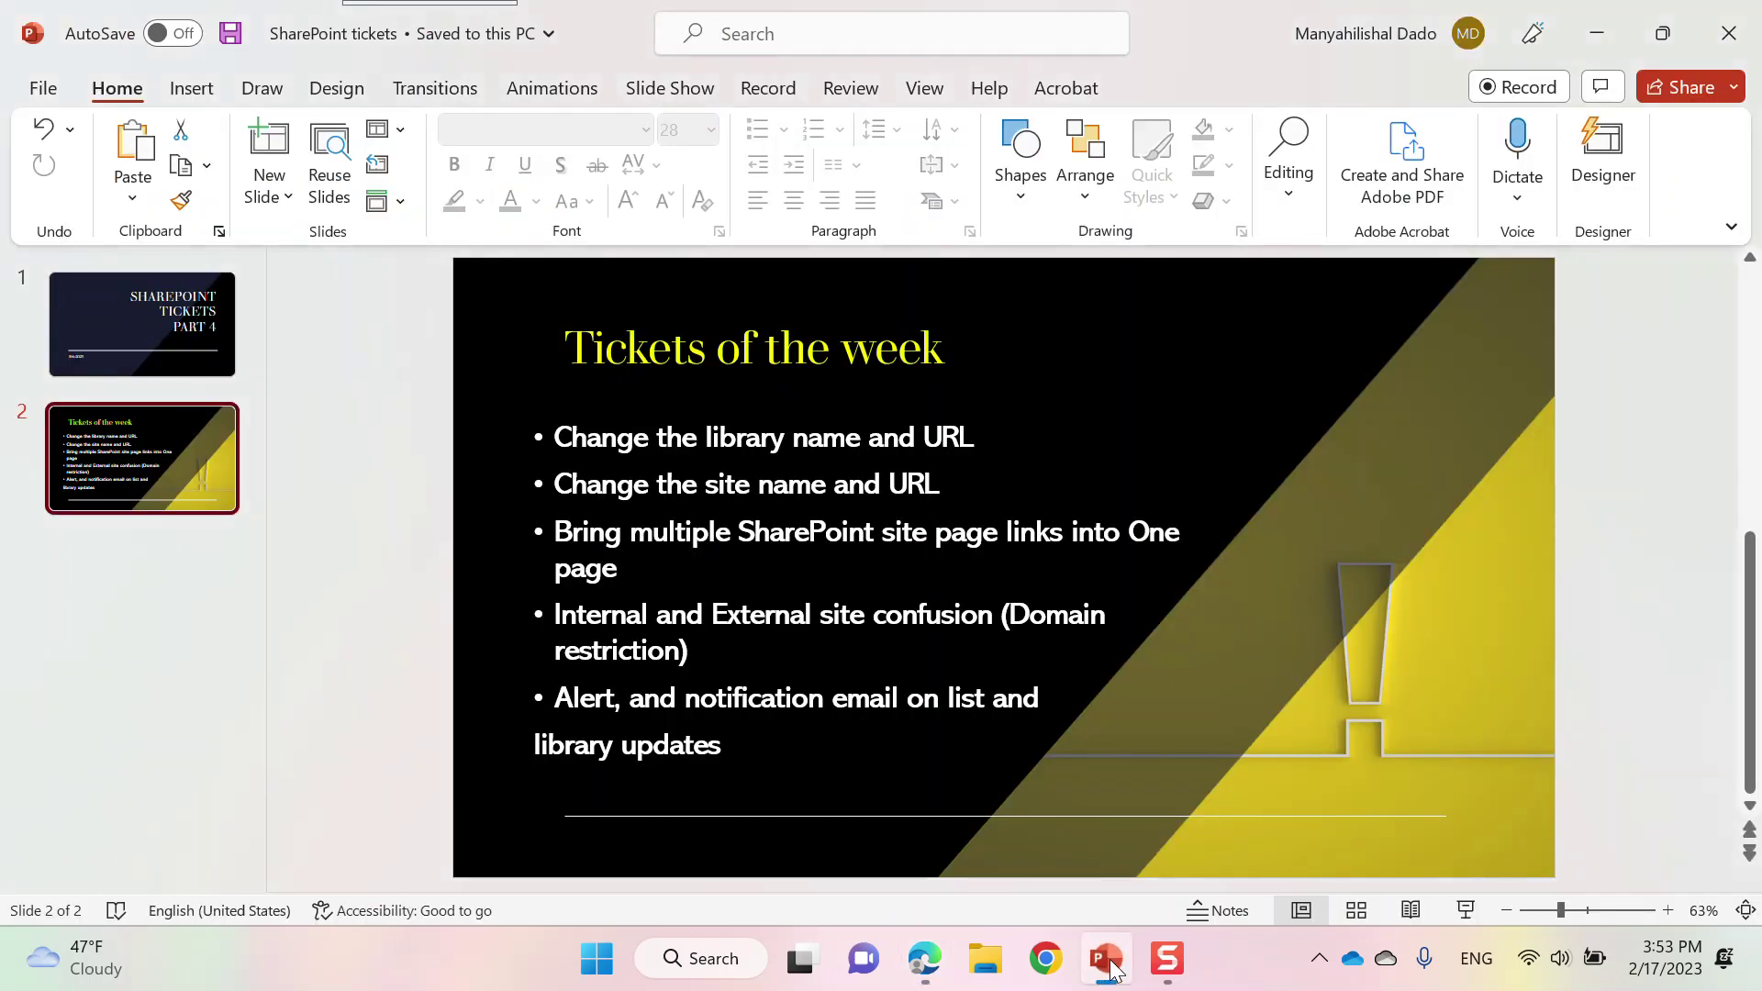